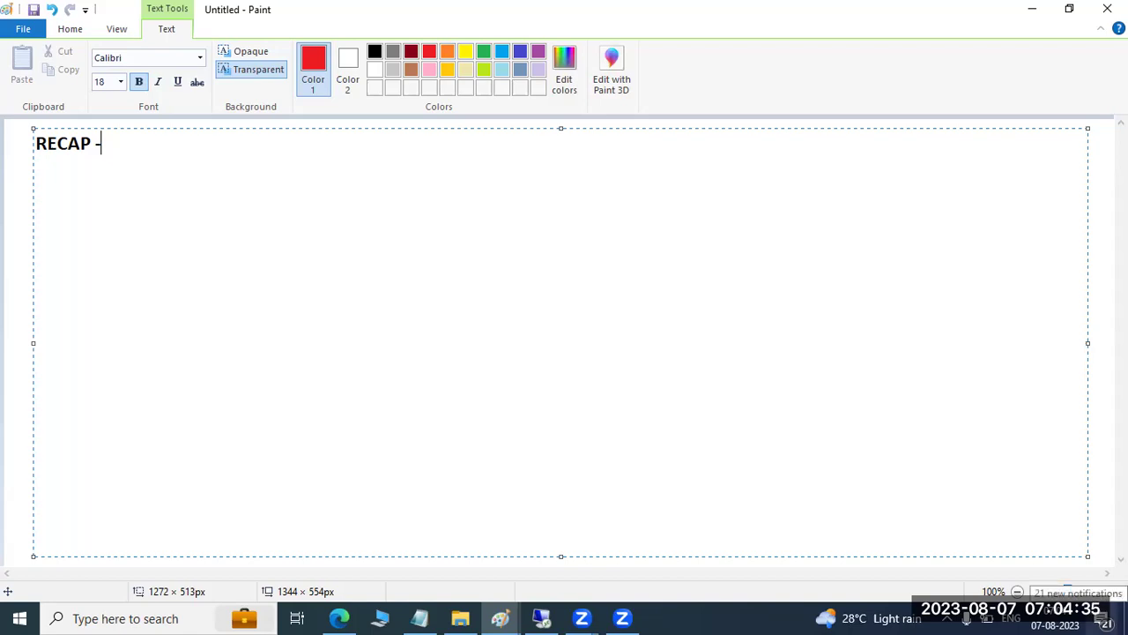
Replace the existing text with the heading "SAP INSTALLATIONS :" and underline it with a row of equals signs
key(ctrl+a)
text(S)
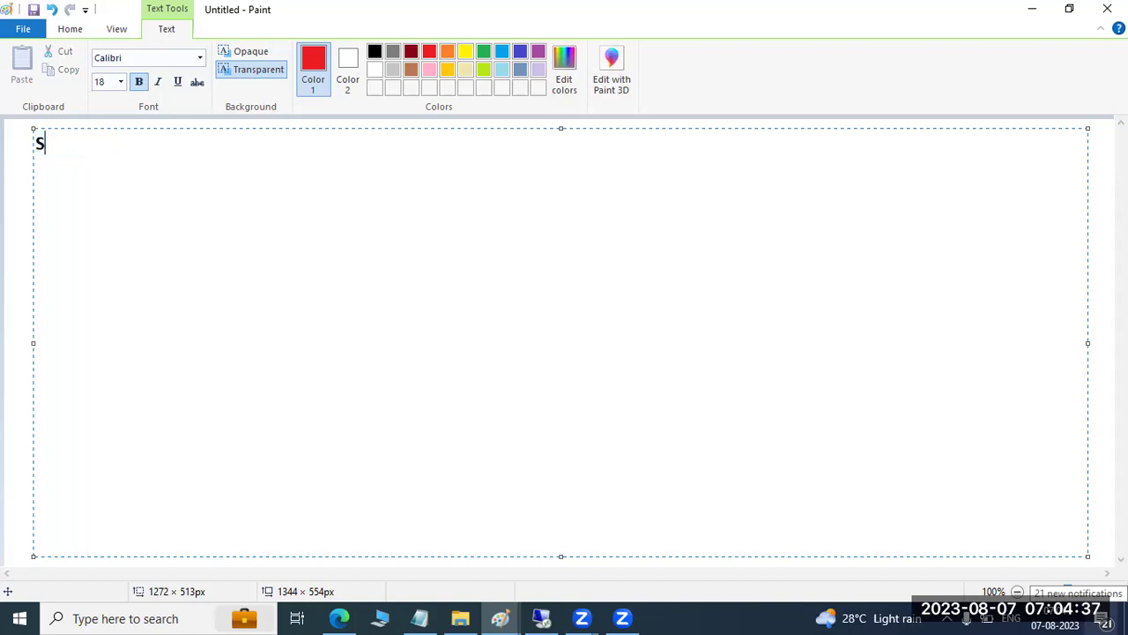
text(AP INST)
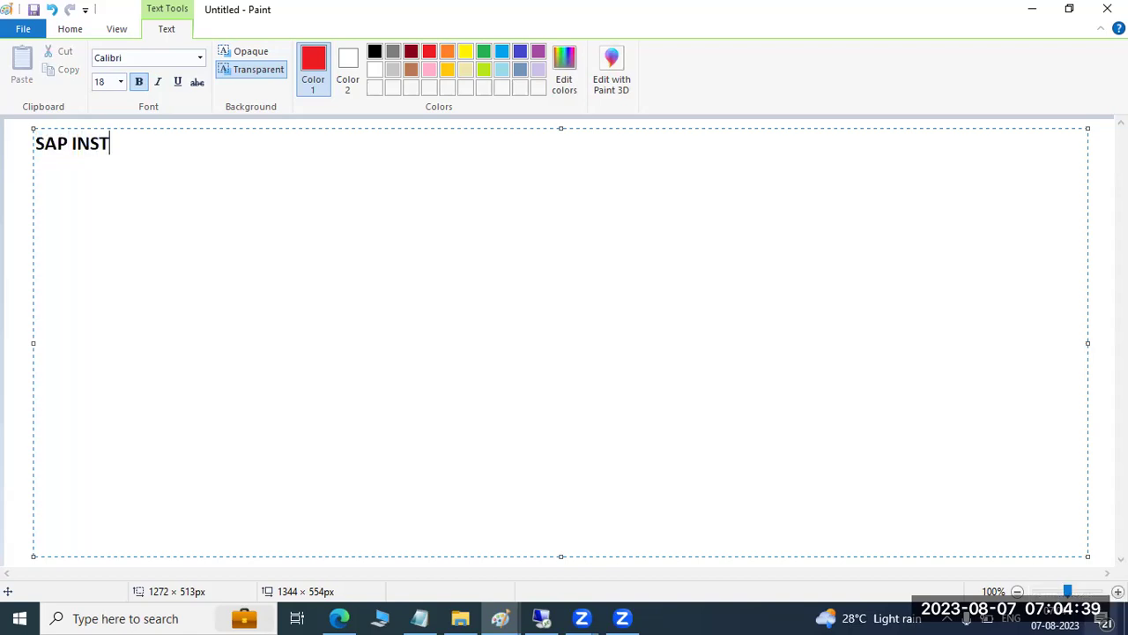
text(ALLATIONS :)
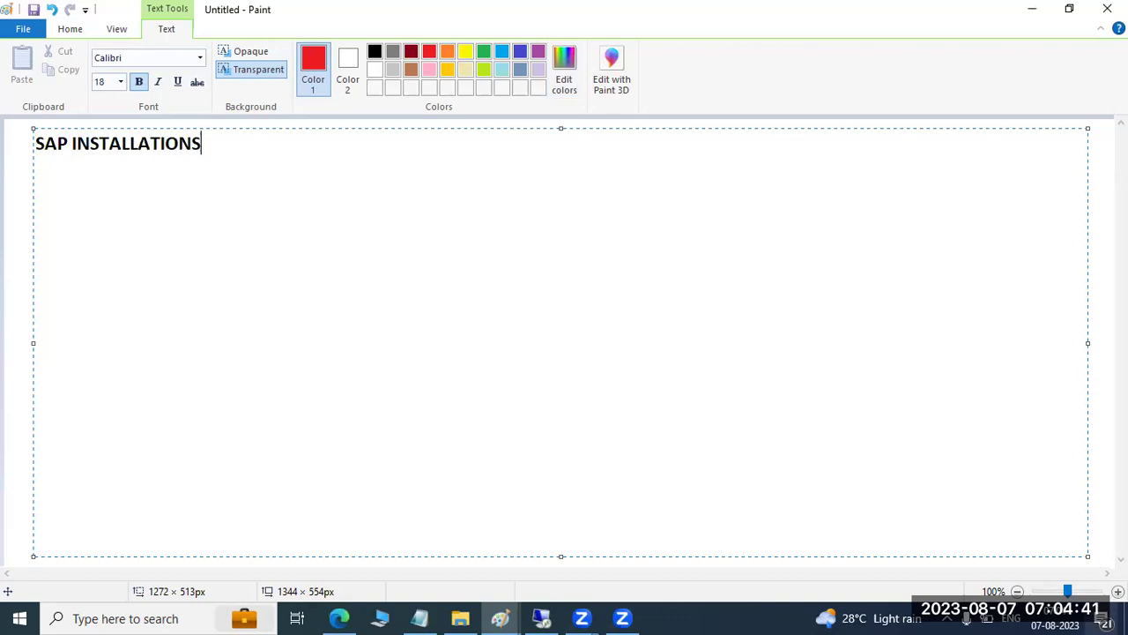
key(Return)
text(==============)
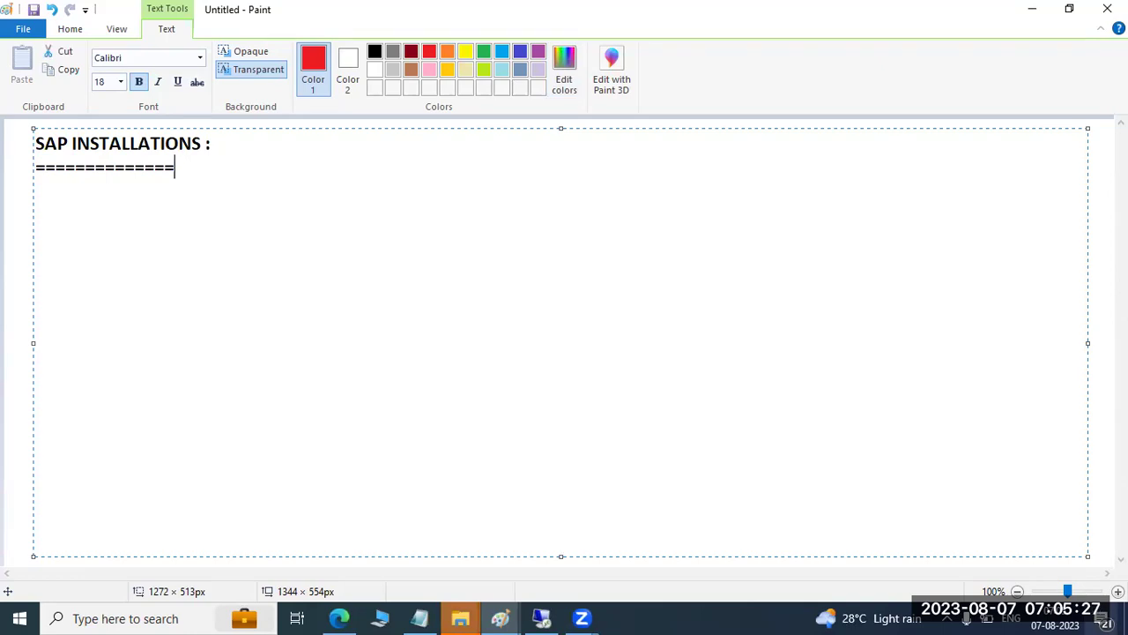
List SWPM, EXPORTS, KERNEL, DB, DBclient and SAPHOSTAGENT on separate lines below the heading
key(Return)
key(Return)
key(Return)
key(BackSpace)
text(SWPM EXPORTS)
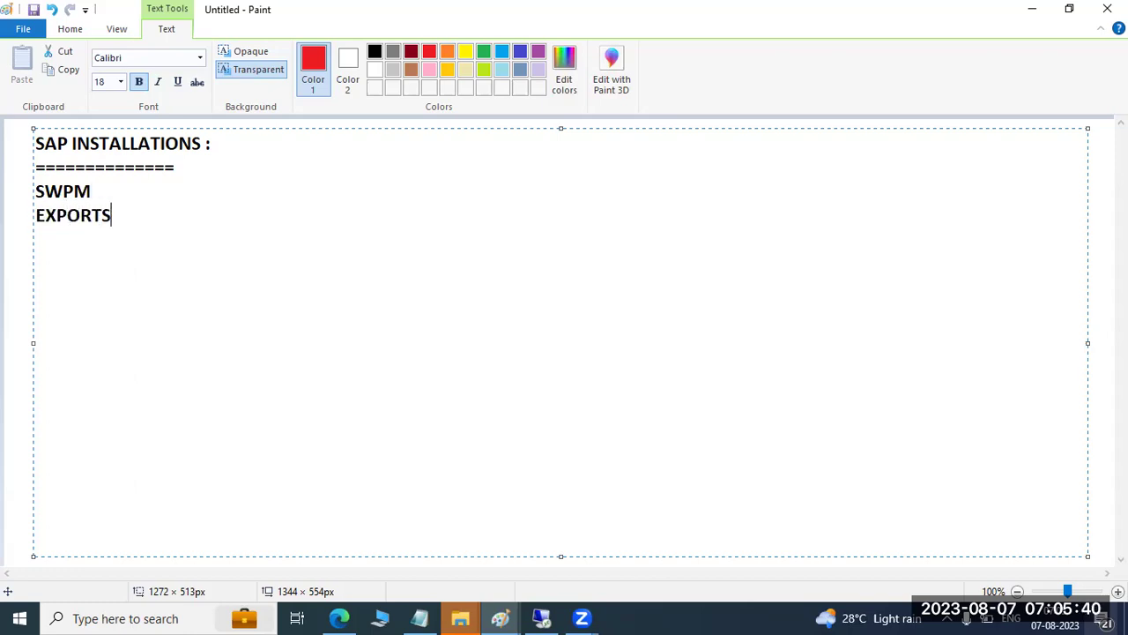
key(Return)
text(KEREL)
key(BackSpace)
key(BackSpace)
text(NEL)
key(Return)
text(DB)
key(Return)
text(DBclient)
key(Return)
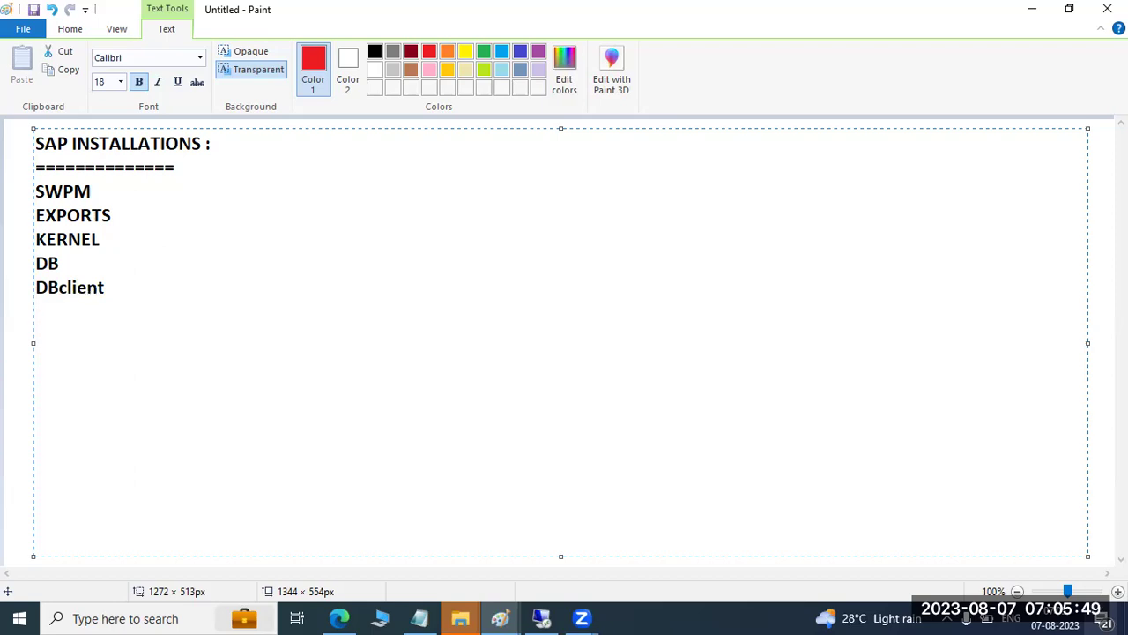
text(SAPHOSTAGENT)
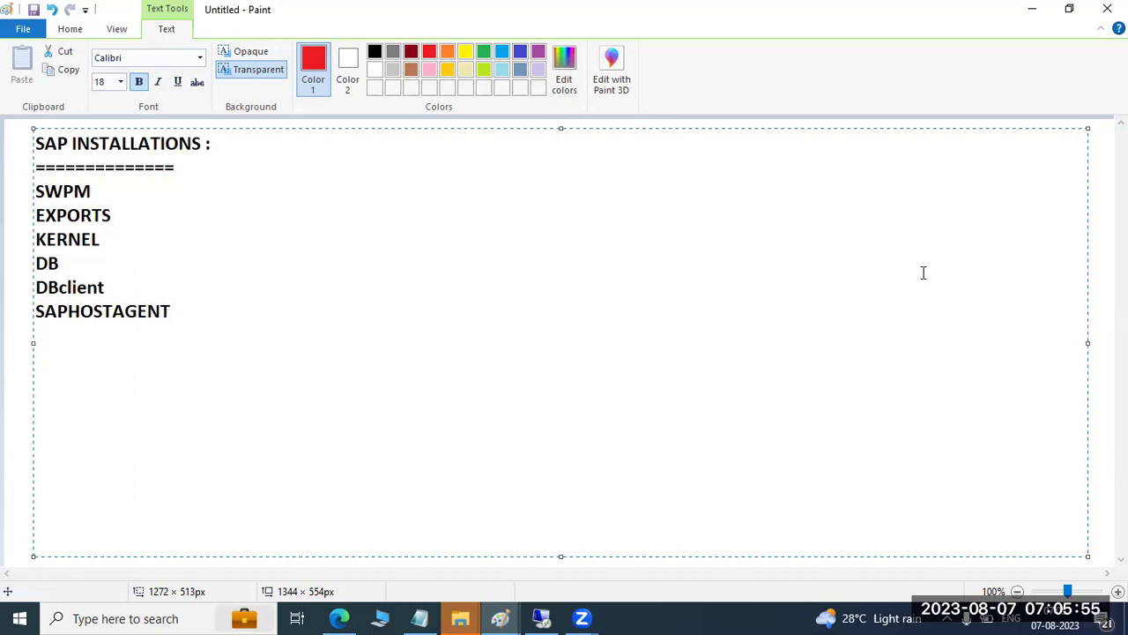
Highlight the component list from SWPM through SAPHOSTAGENT
click(560, 90)
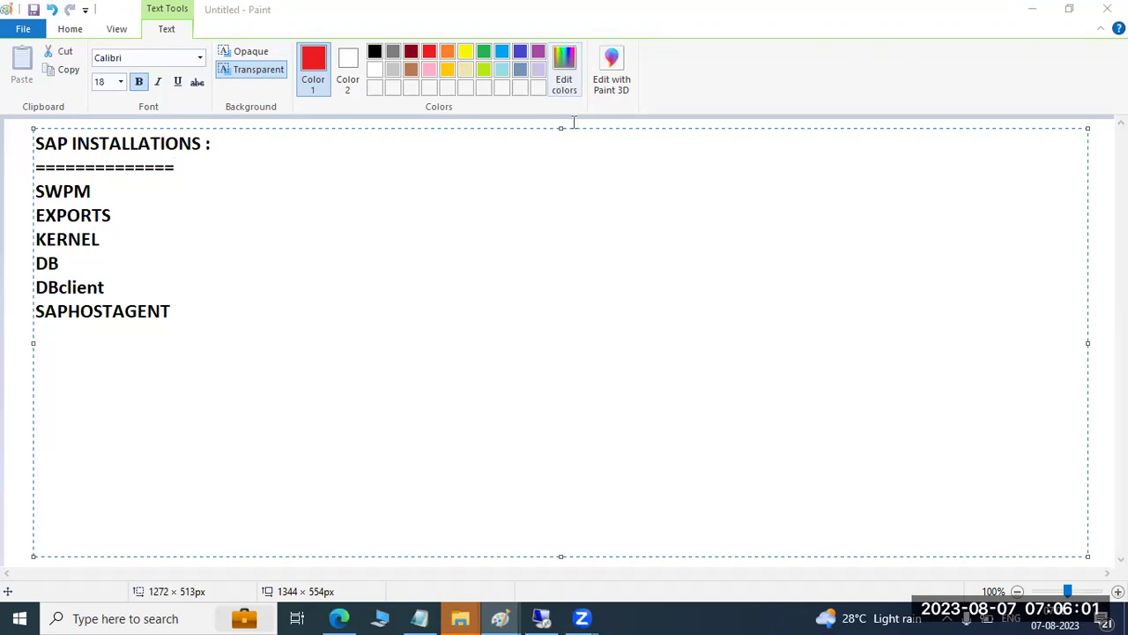
click(182, 320)
drag(178, 317, 37, 196)
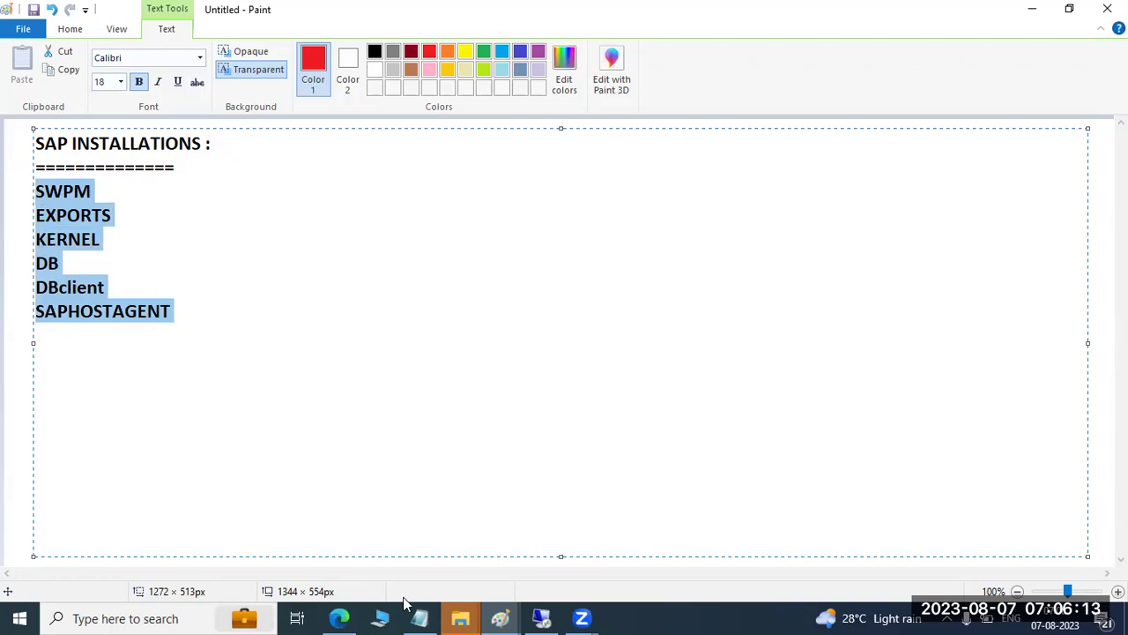
Switch to the remote Windows server and open the SAPSOFTWARES folder on the C: drive in File Explorer
click(541, 618)
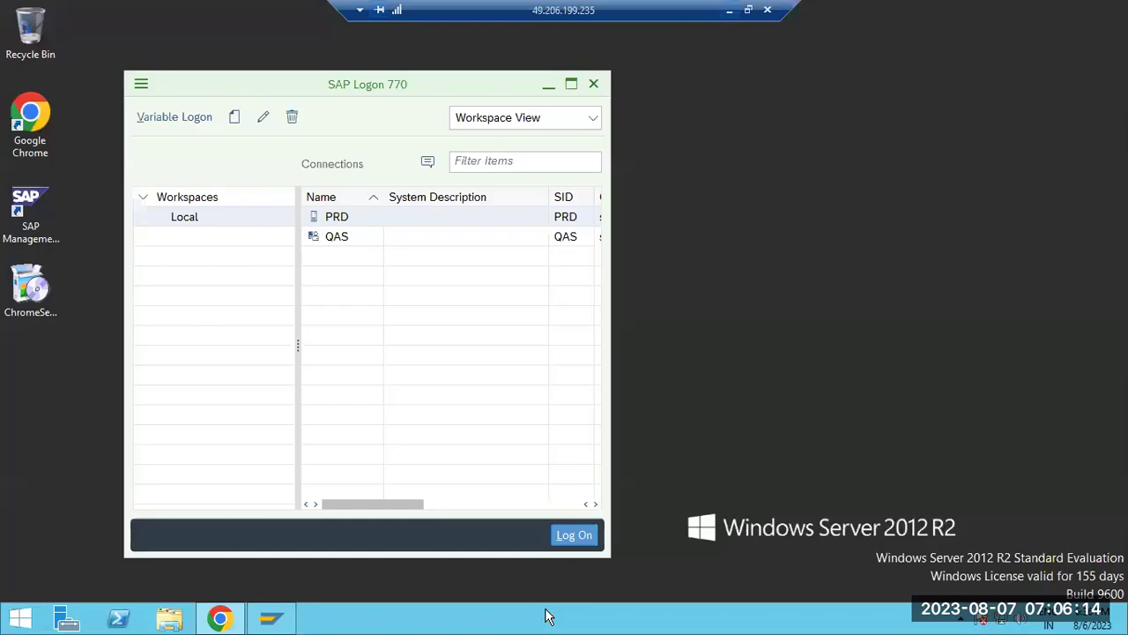
click(169, 618)
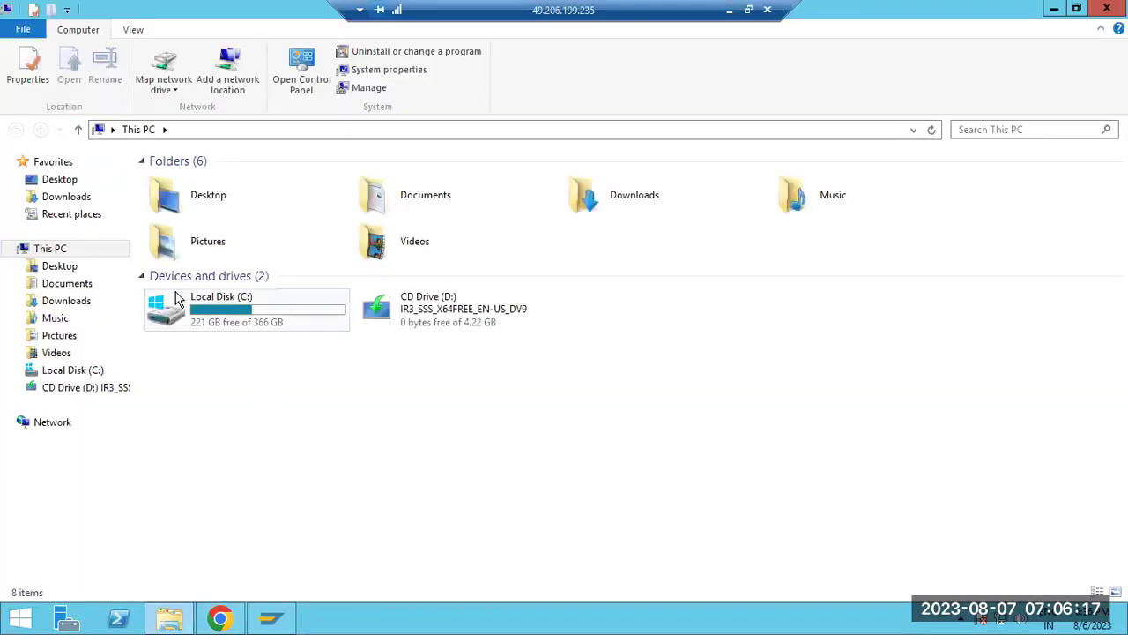
double_click(211, 312)
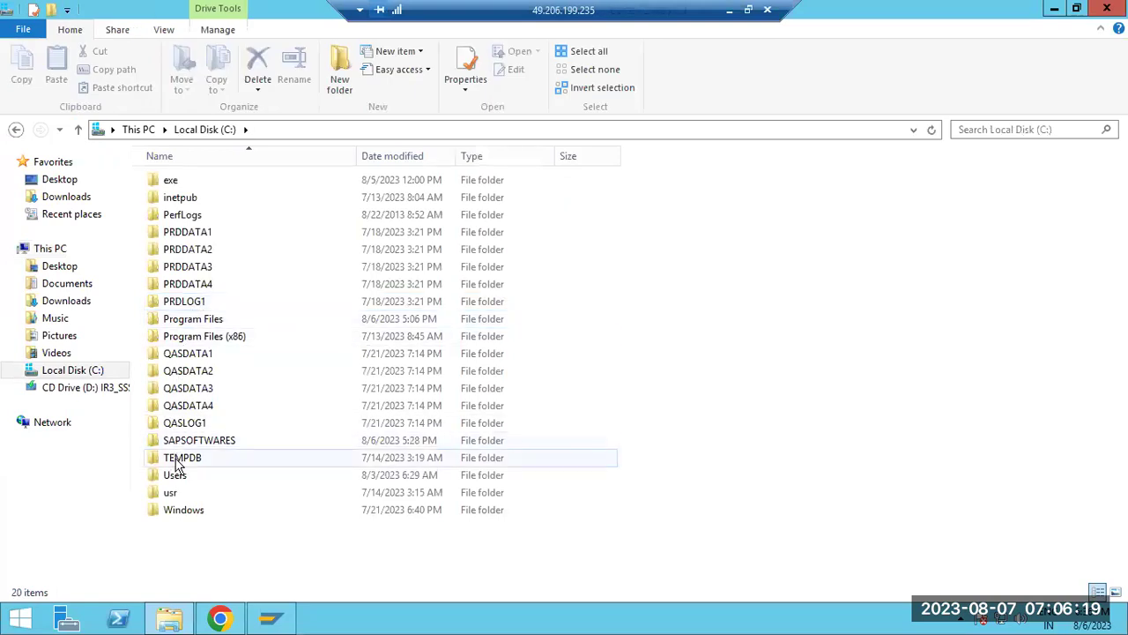
click(182, 430)
double_click(183, 439)
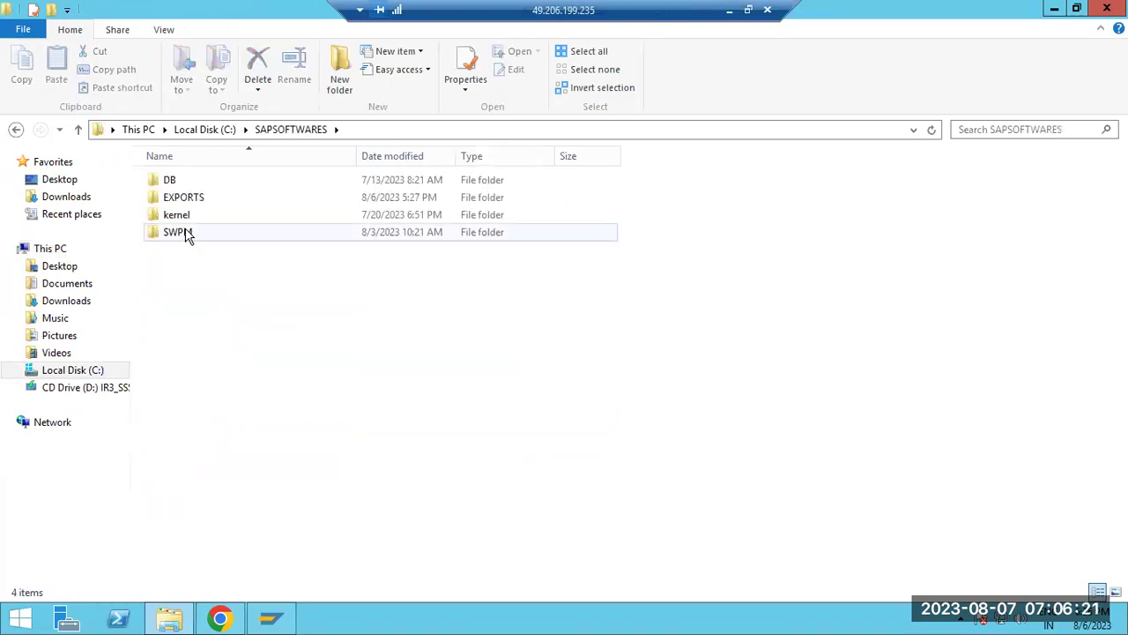
mouse_move(192, 207)
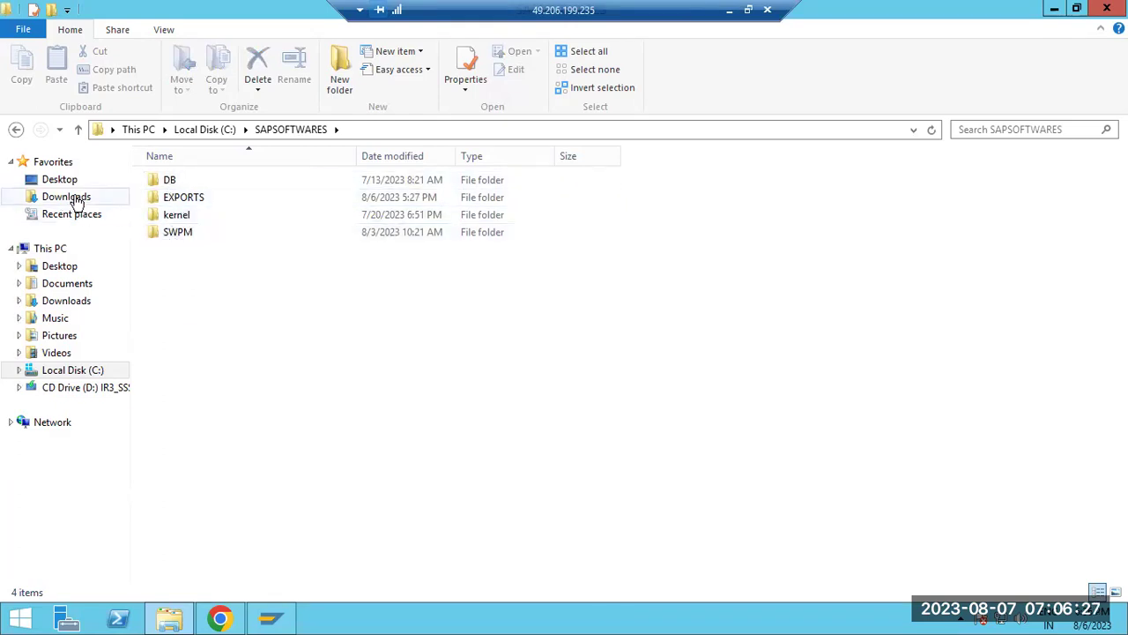
Move SAPHOSTAGENT101_101-20006834.SAR from Downloads into the C:\SAPSOFTWARES folder
click(85, 197)
right_click(203, 220)
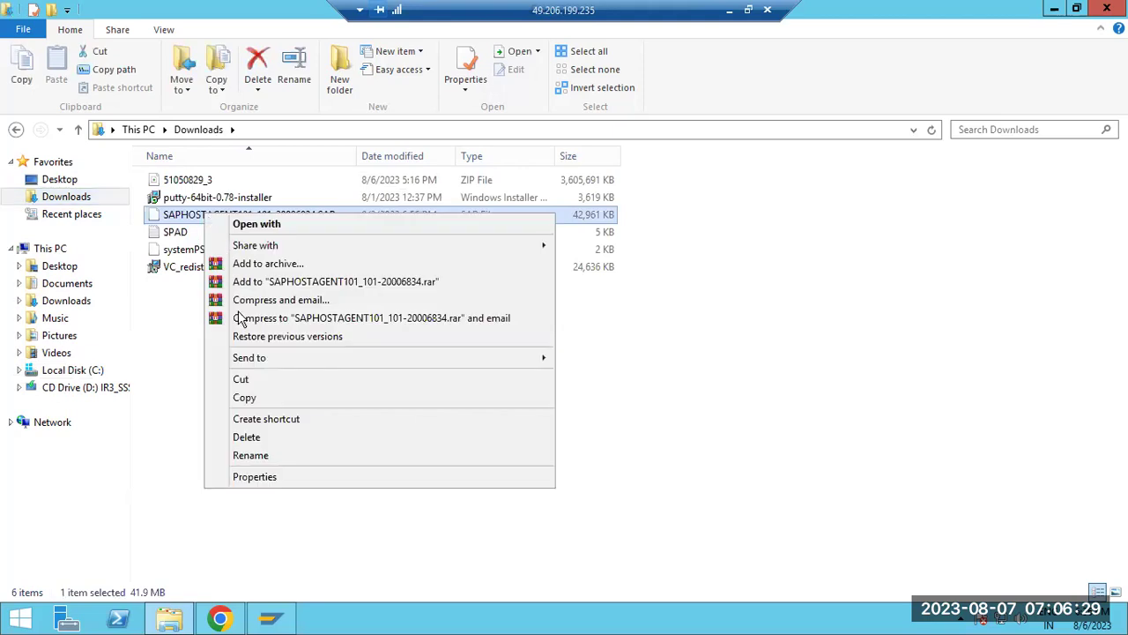
click(244, 389)
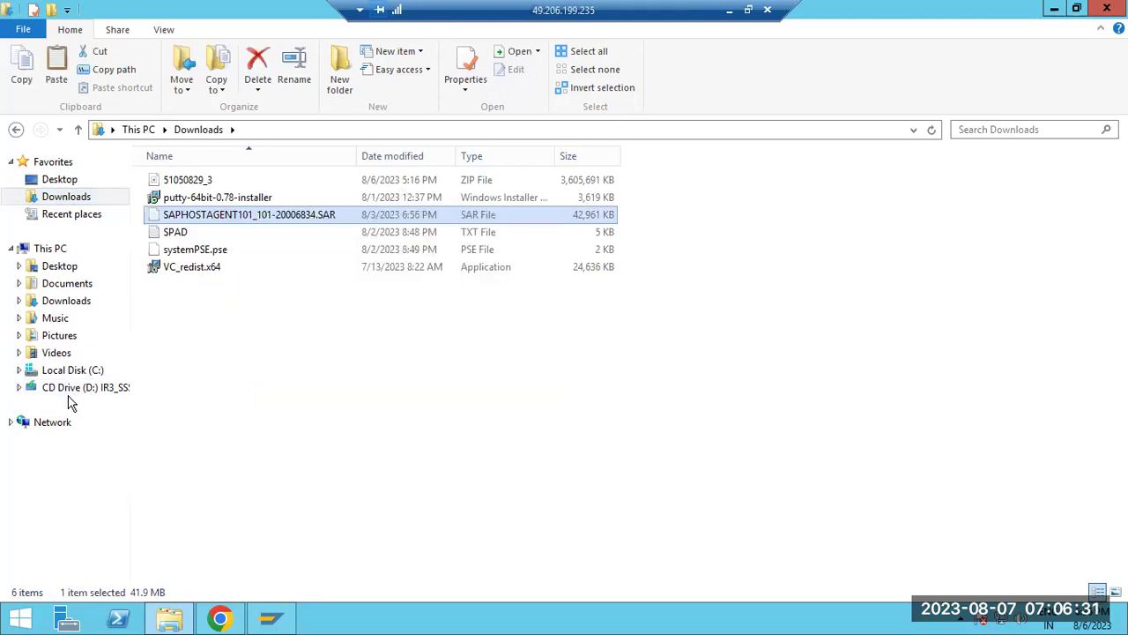
click(55, 372)
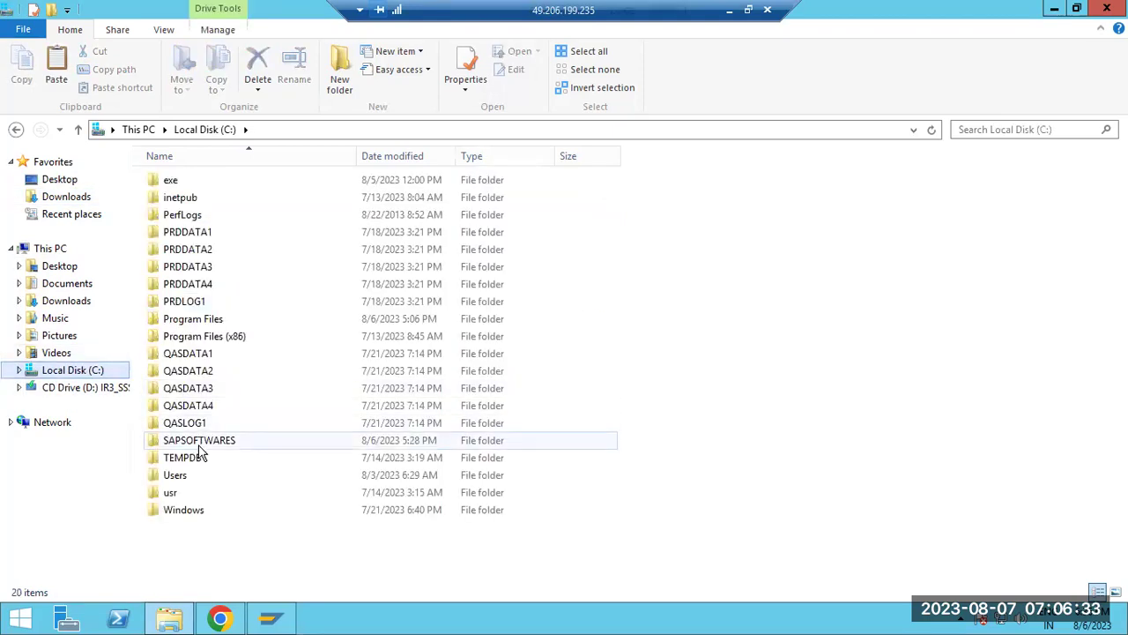
double_click(195, 435)
key(ctrl+v)
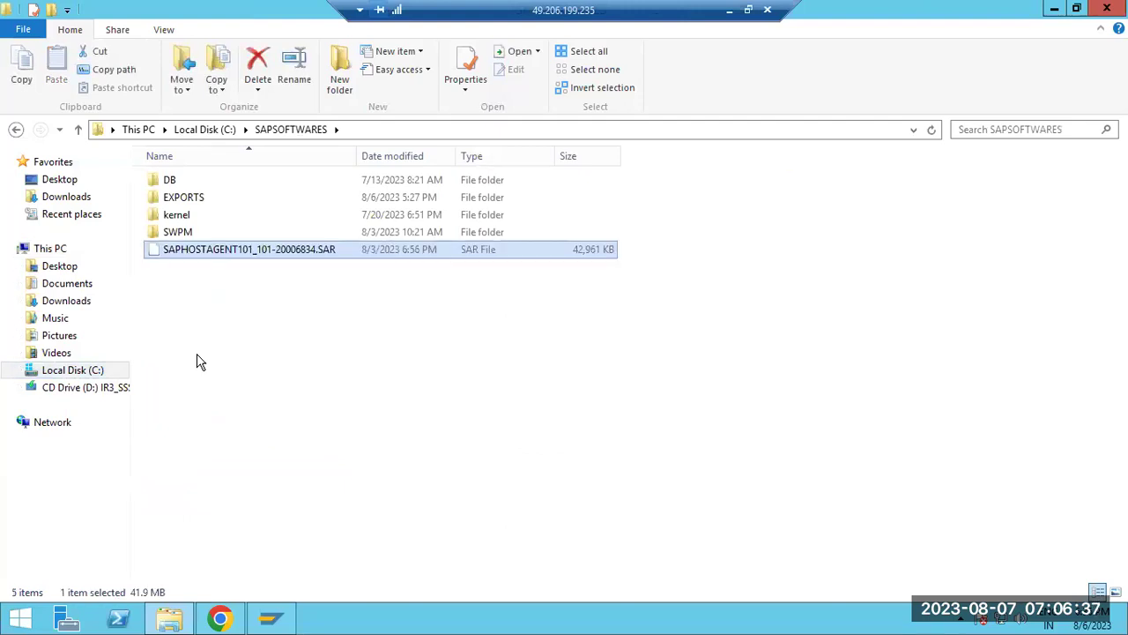
Show the full path of the SAPSOFTWARES folder and refresh its contents
click(365, 130)
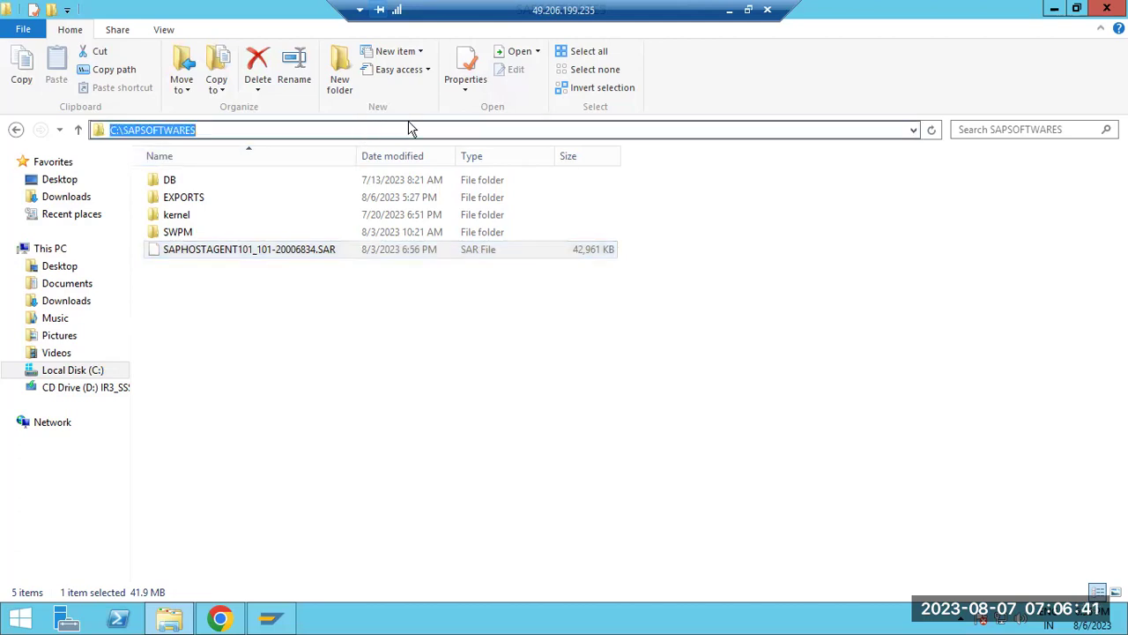
click(281, 324)
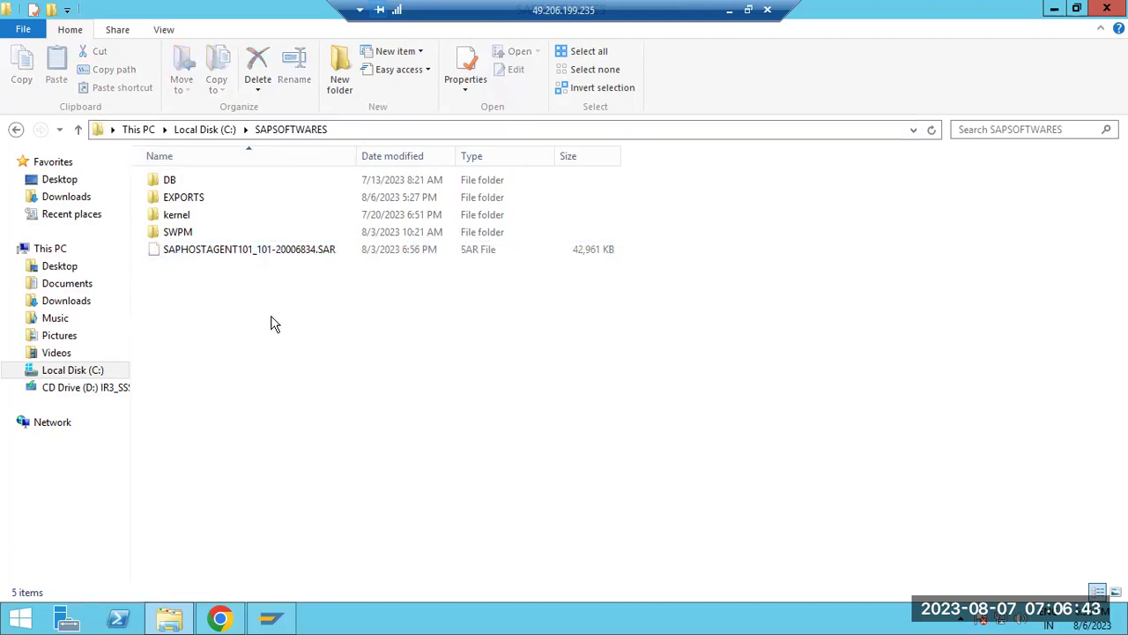
click(347, 129)
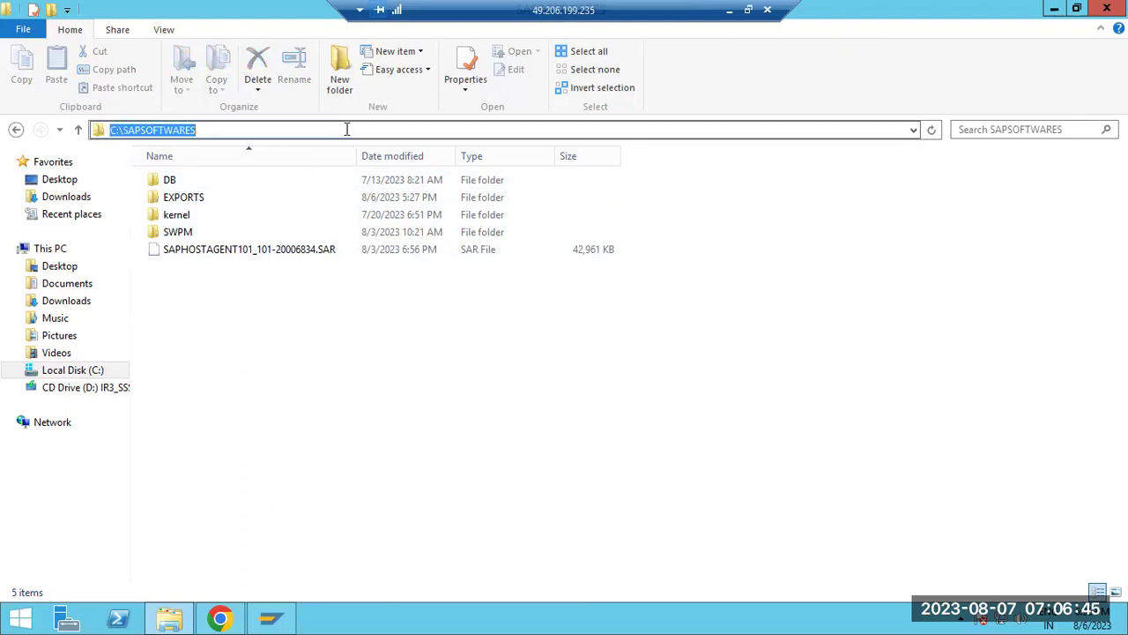
right_click(249, 336)
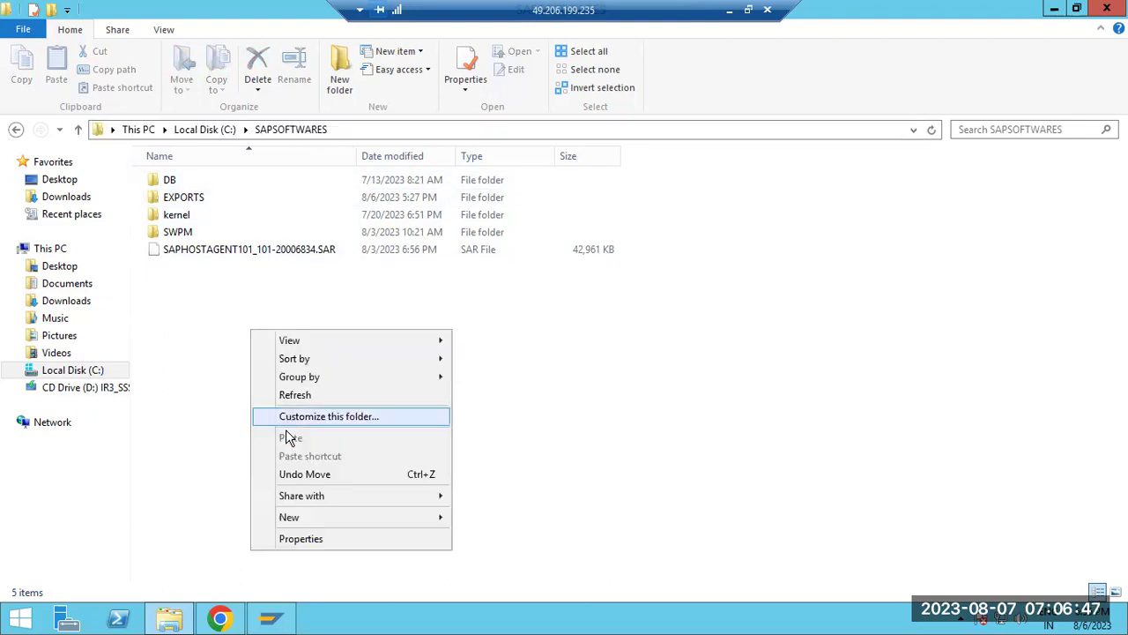
click(311, 399)
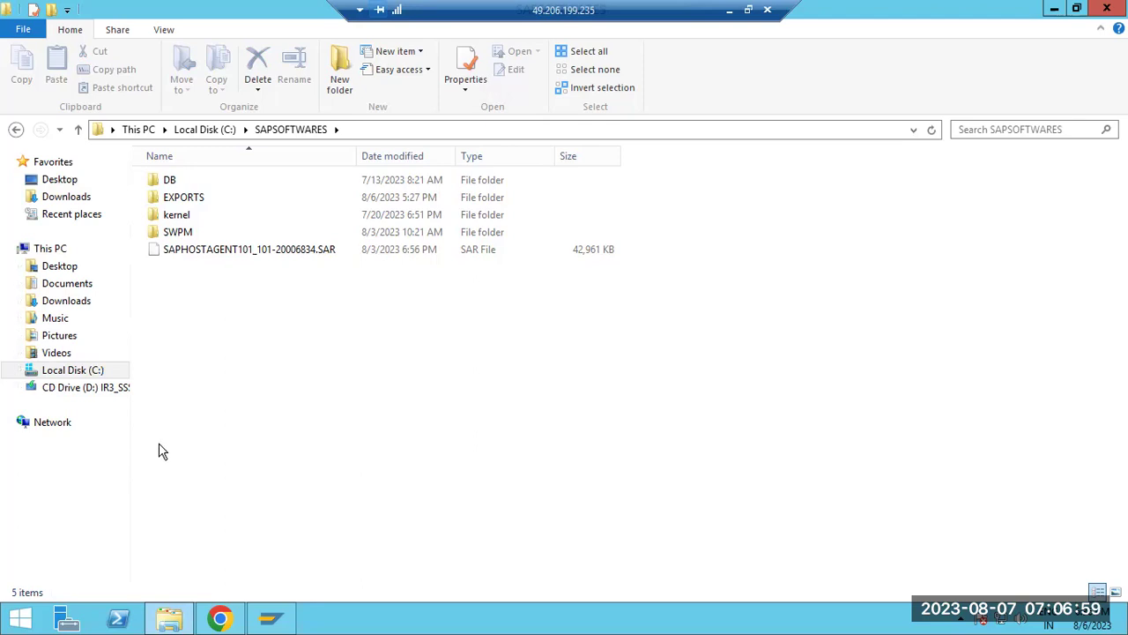
Run the sapinst application from the SWPM folder and switch to Chrome for the installer's sign-in page
click(185, 233)
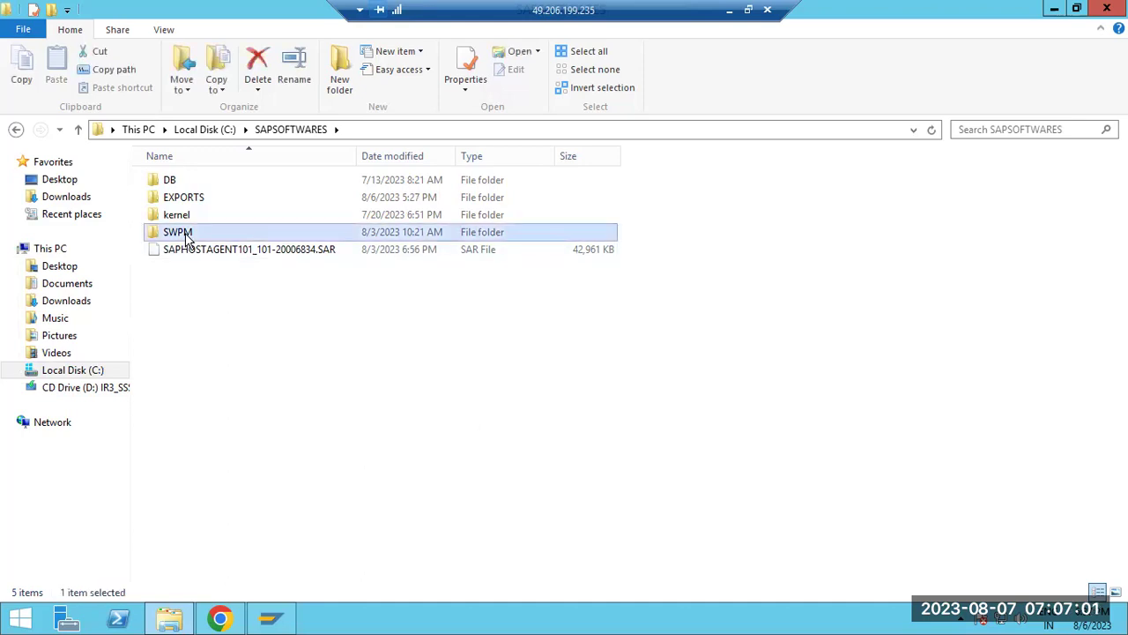
double_click(185, 233)
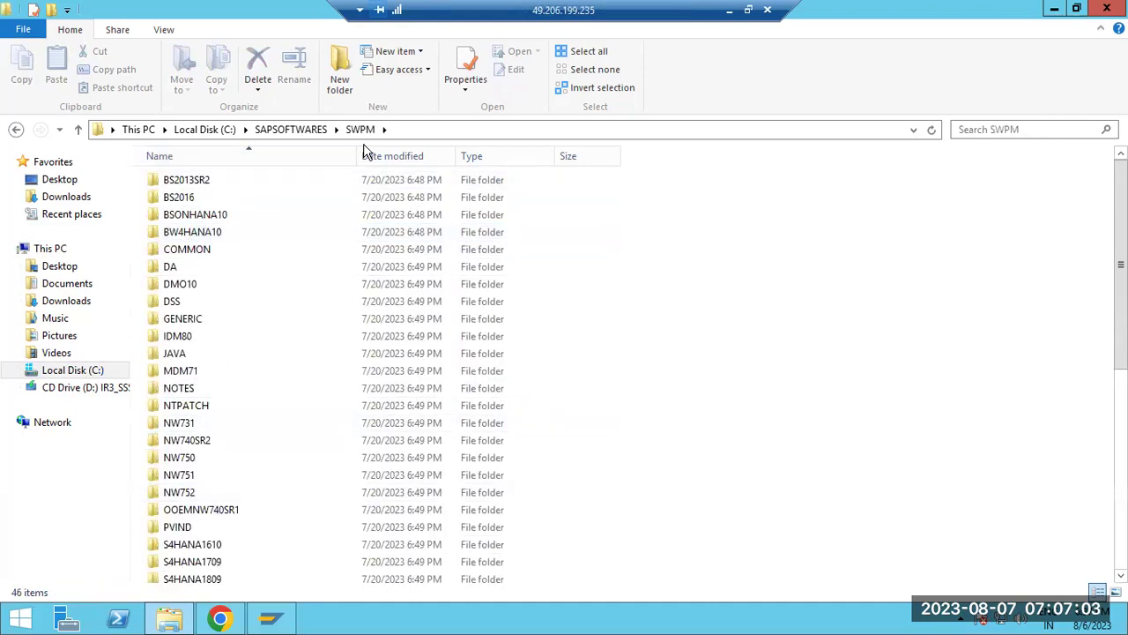
scroll(313, 370, down, 6)
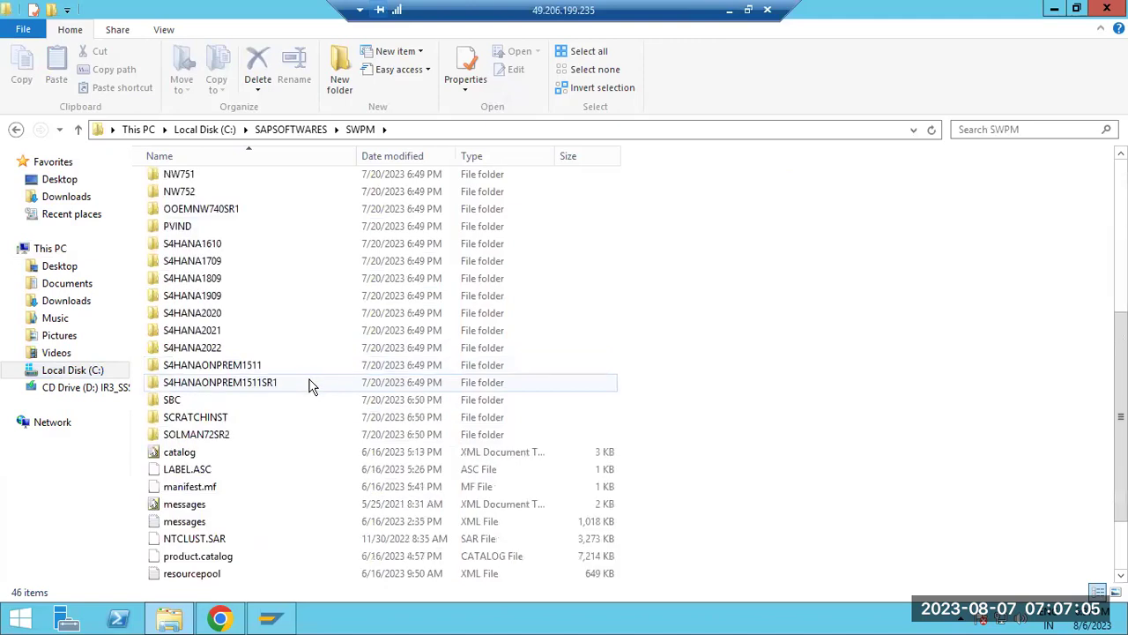
scroll(310, 385, down, 2)
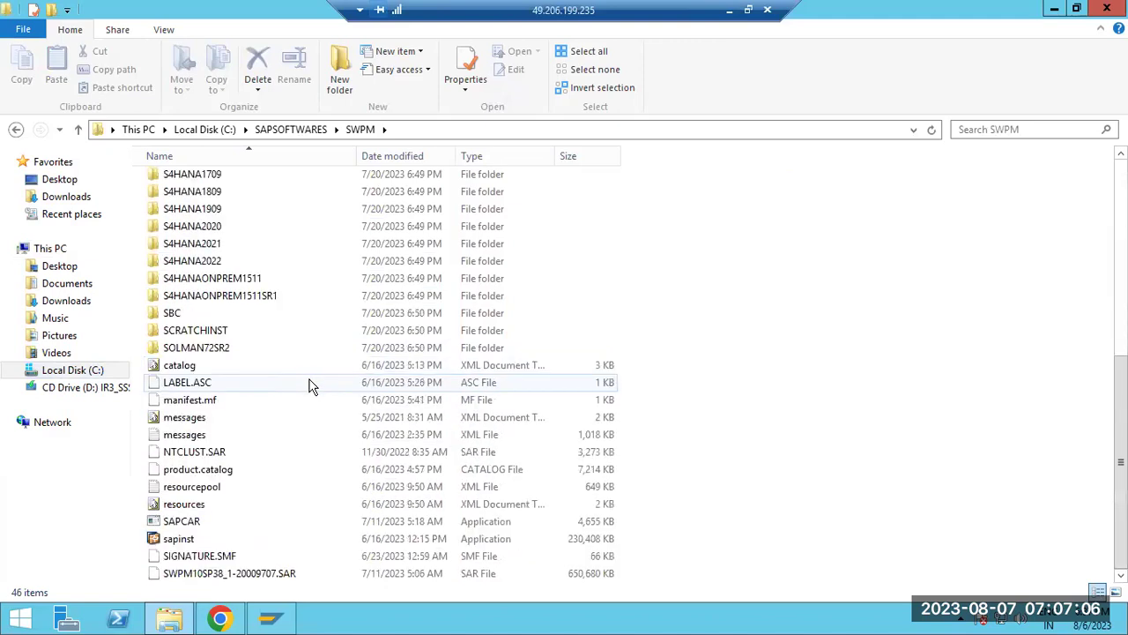
double_click(179, 540)
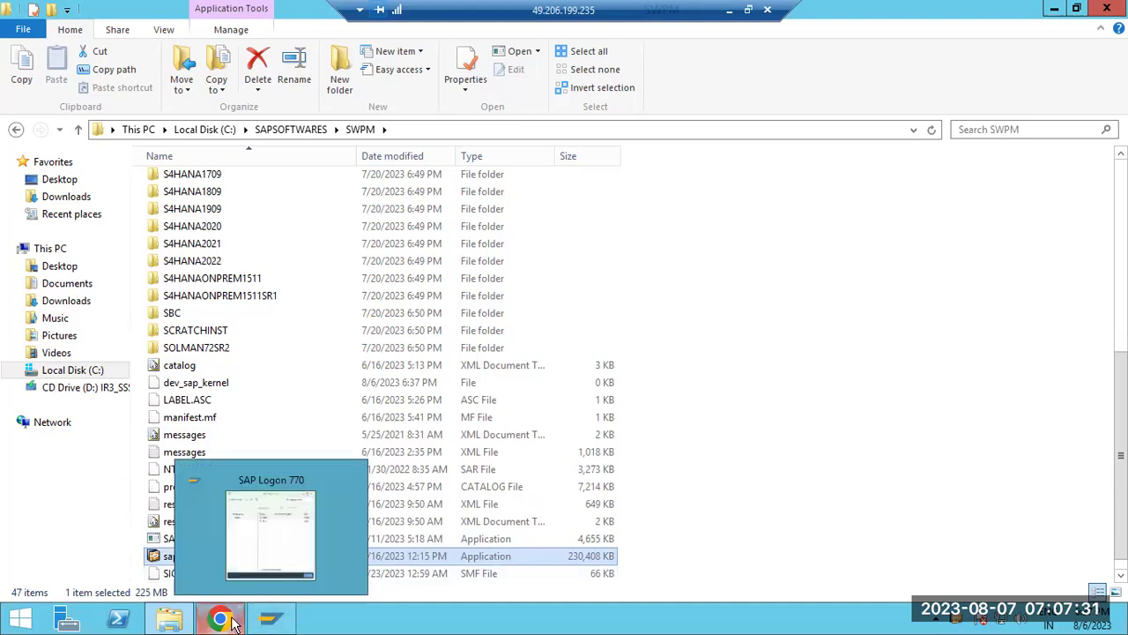
mouse_move(231, 622)
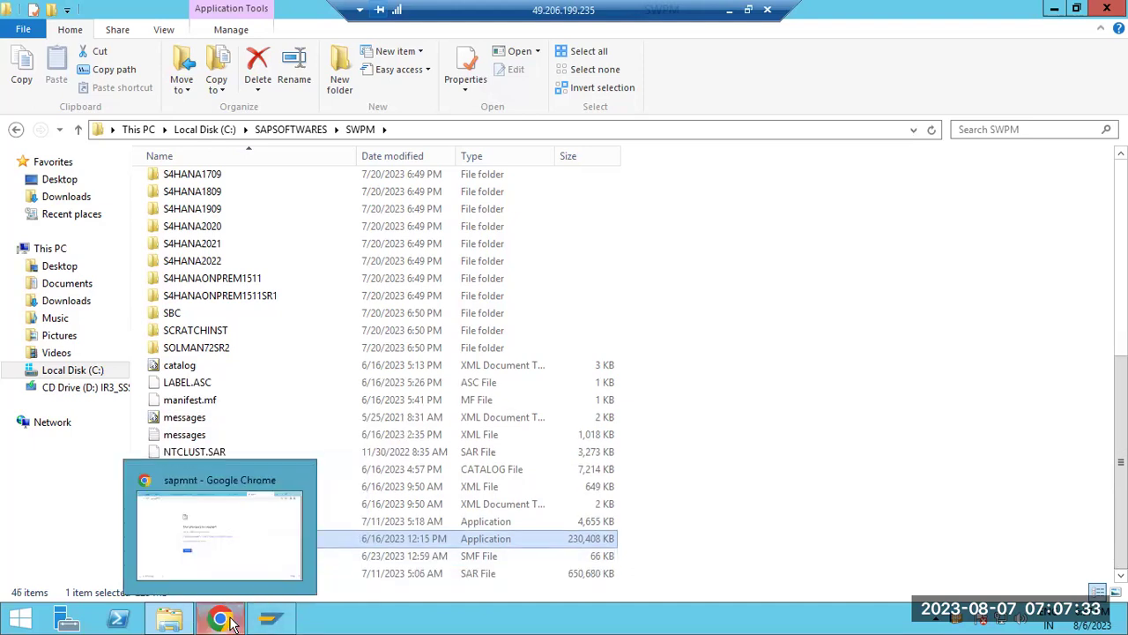
click(231, 623)
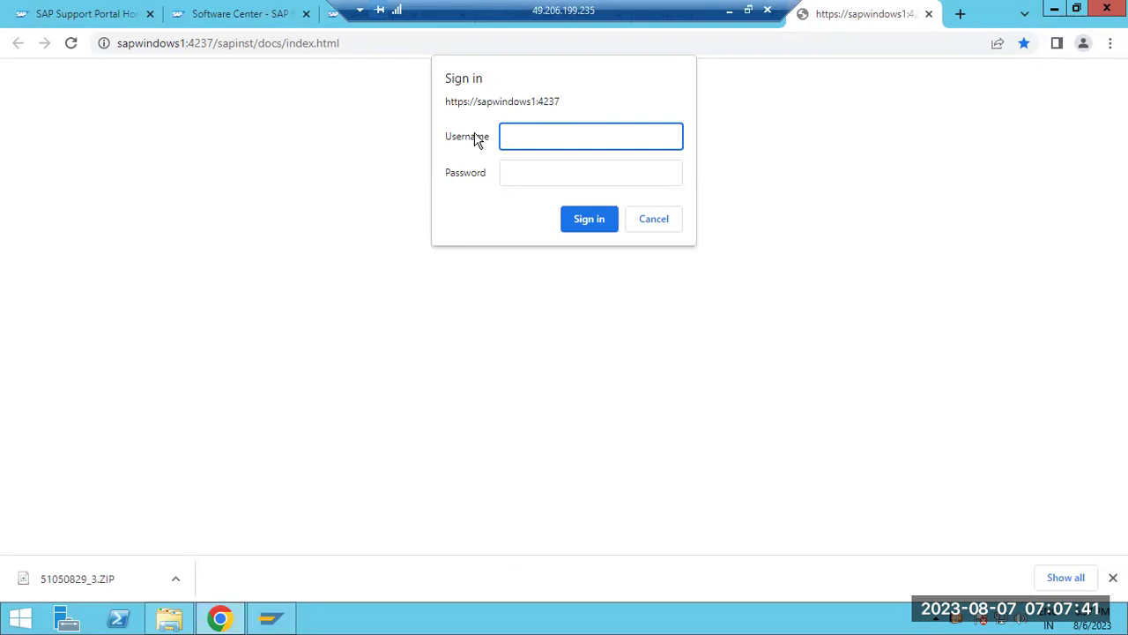
Switch to the Paint notes and add the line "SWPM -SAPINST.EXE --> URL in browser --4237" below the component list
click(749, 11)
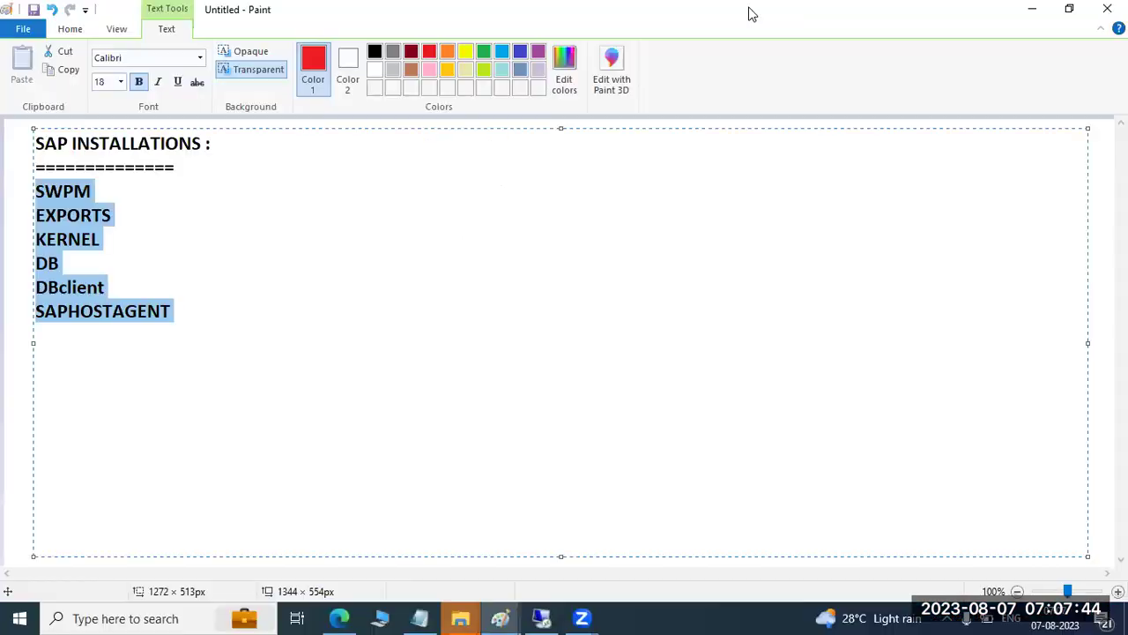
click(296, 310)
key(Return)
text(SWP)
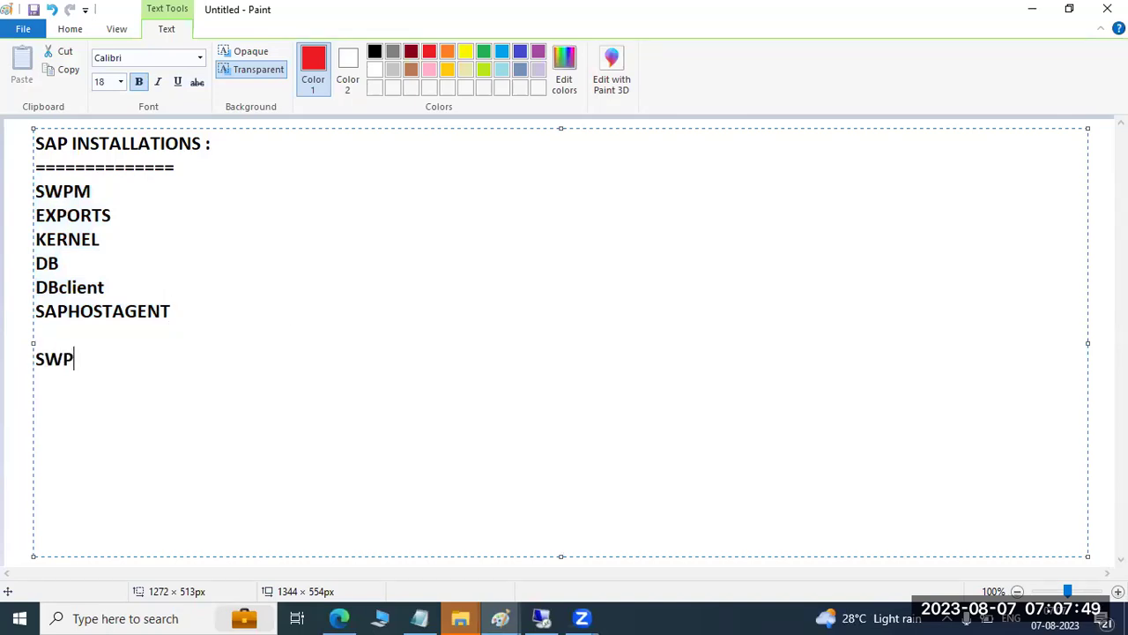
text(M -SAPI)
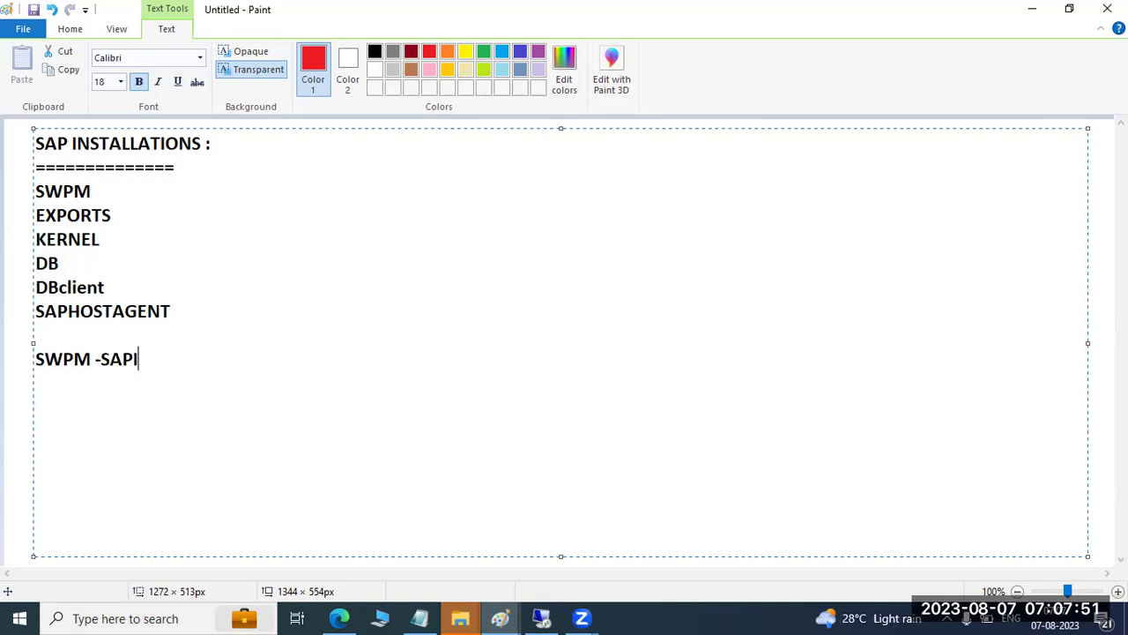
text(NST.EXE )
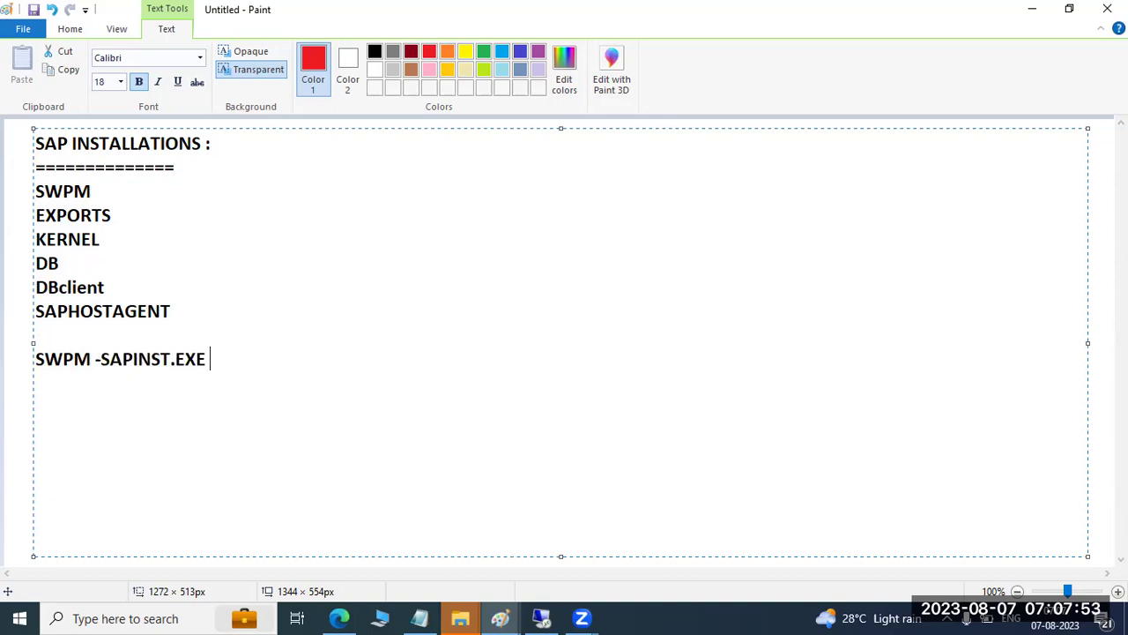
text(--> URL in browser --)
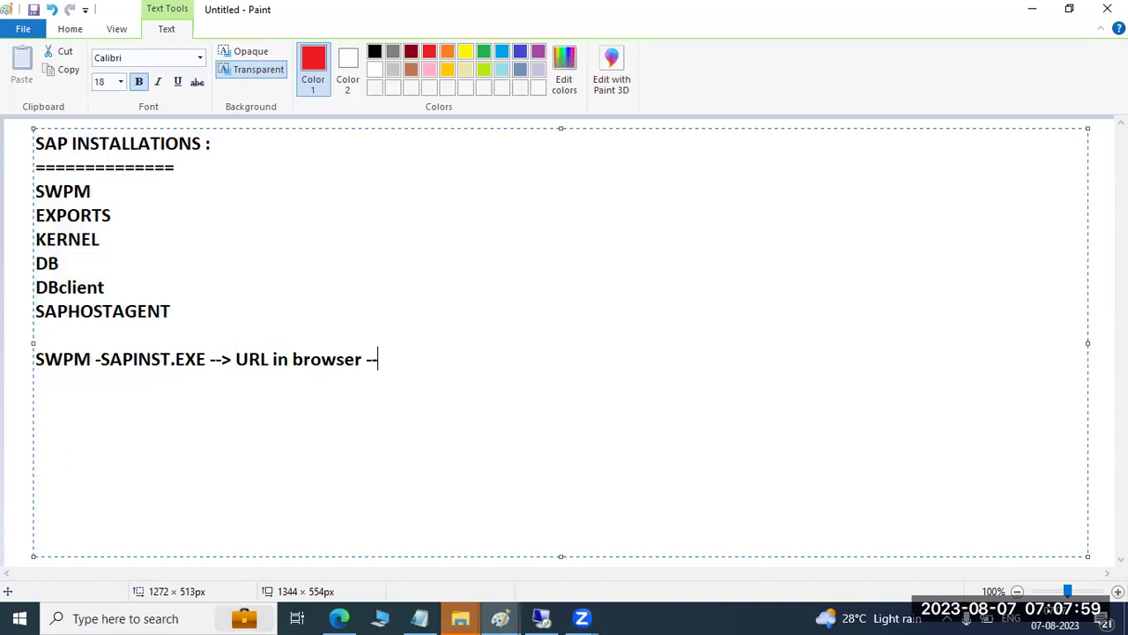
text(4237)
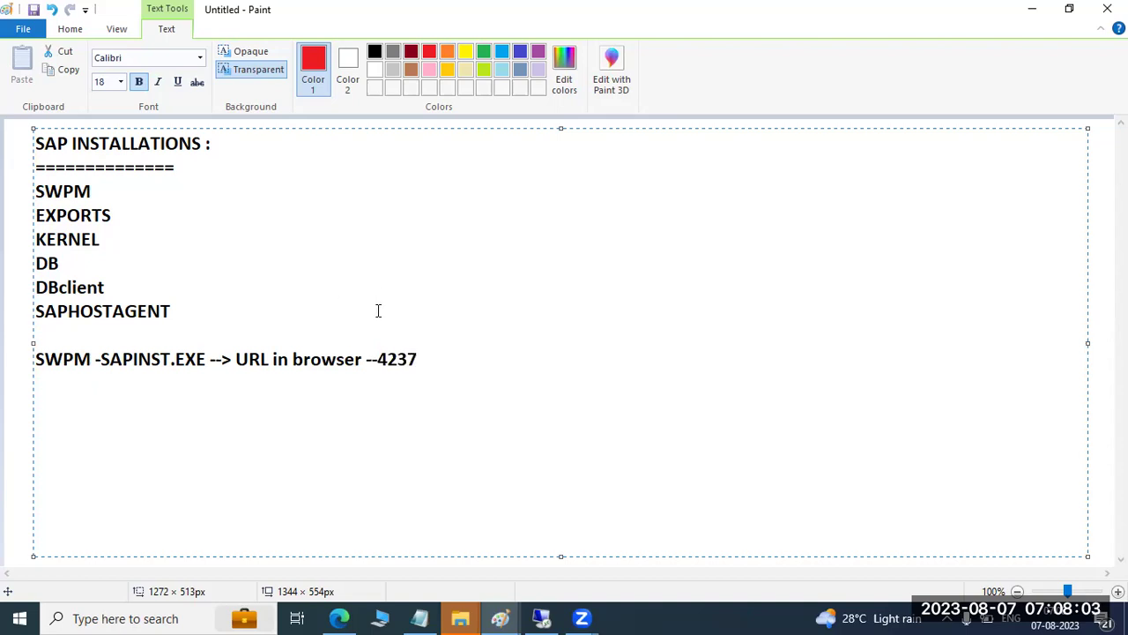
Colour the number 4237 red and set dark red as the text colour for a new line below
drag(377, 359, 422, 358)
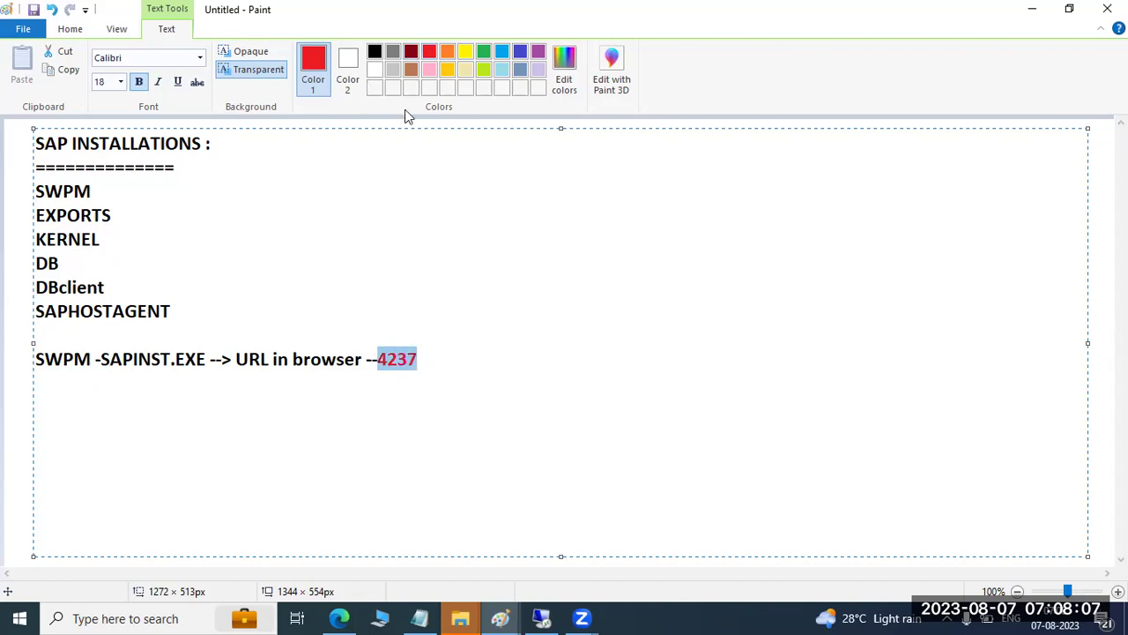
click(383, 355)
drag(378, 359, 421, 358)
click(435, 358)
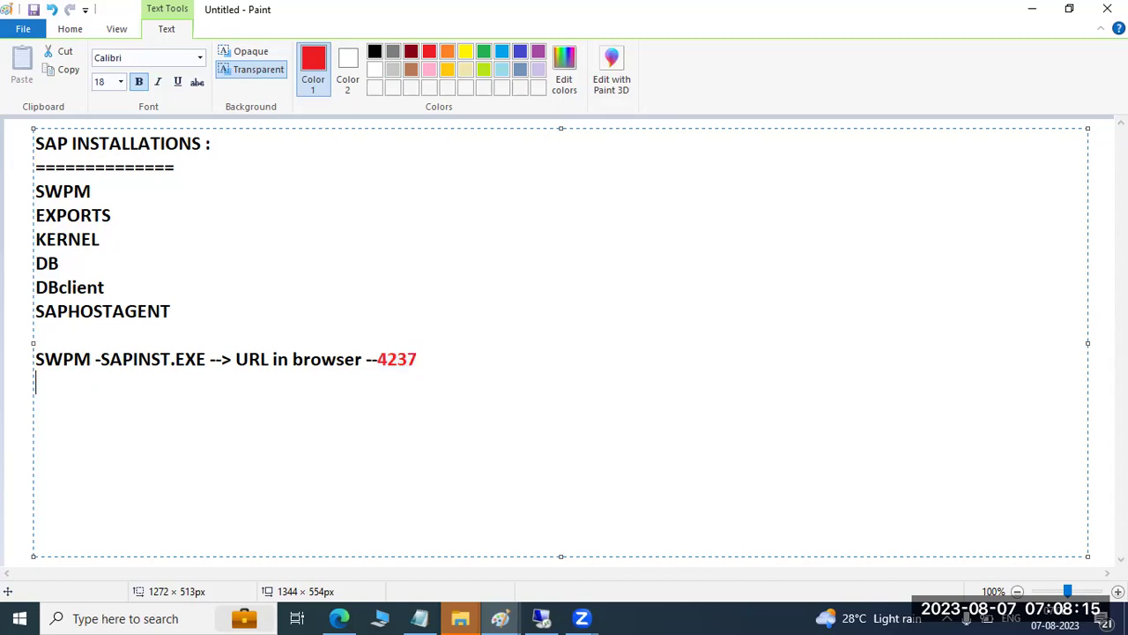
click(411, 51)
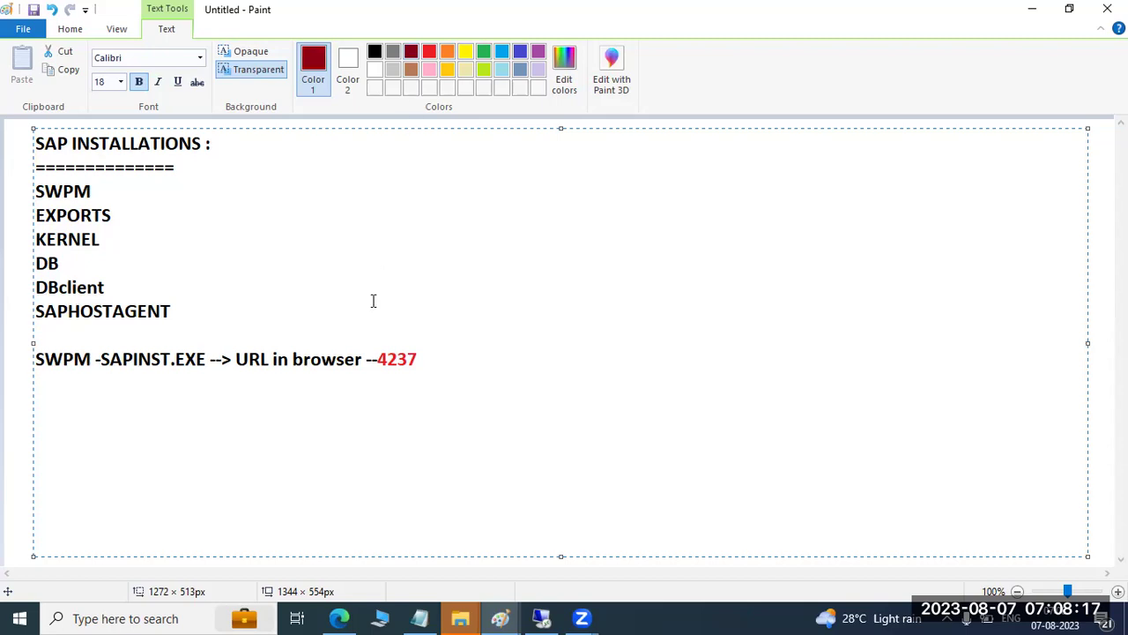
Switch back to the remote server's browser and try to sign in as Administrator with the account password
click(538, 618)
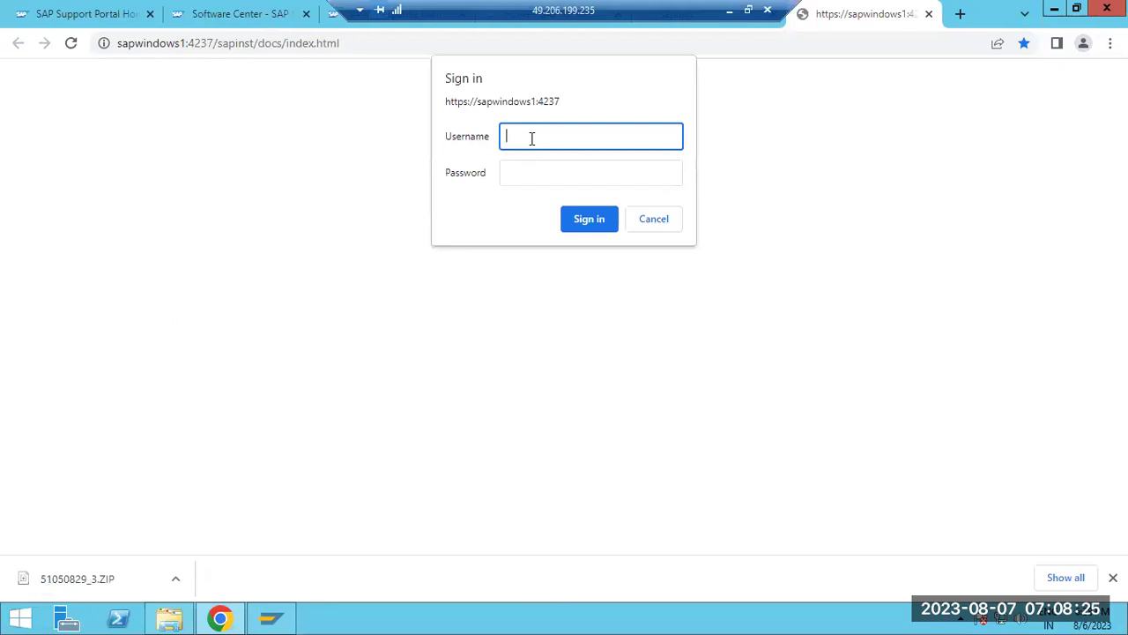
click(532, 138)
text(Administrator)
key(Tab)
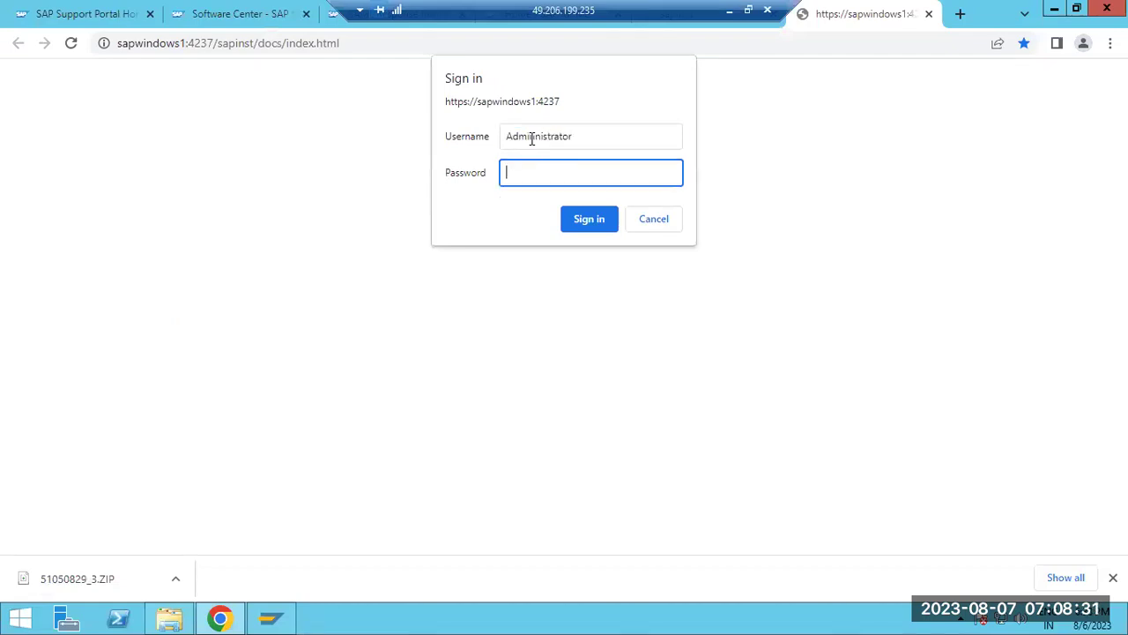
text(••••••••)
key(Return)
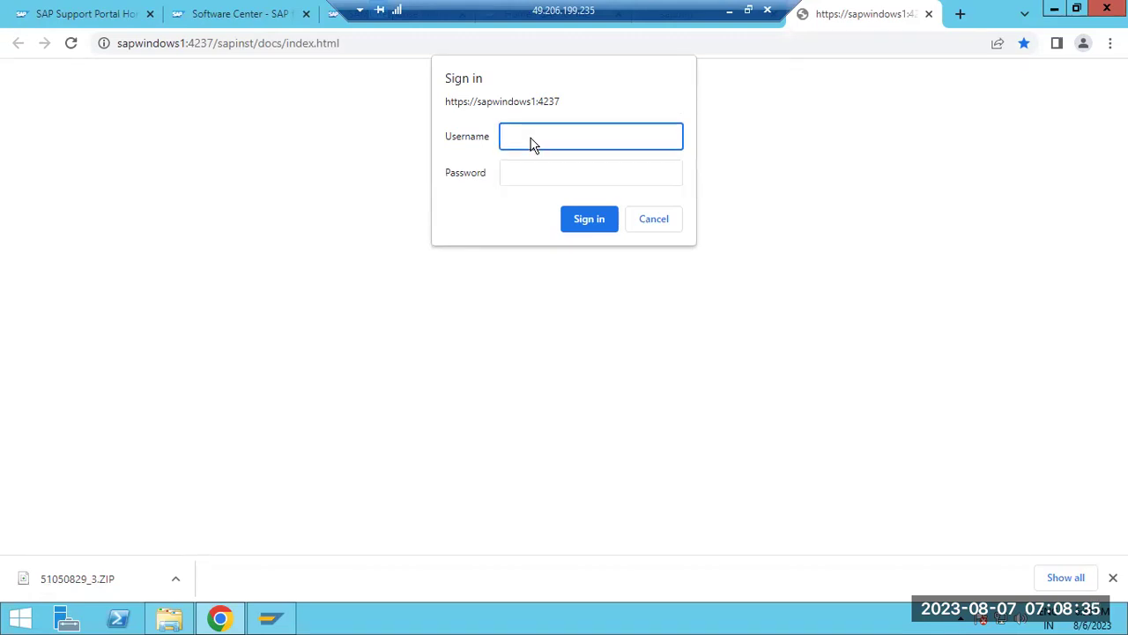
Sign in to the Software Provisioning Manager page again as Administrator, re-entering the account password
text(Administrator)
key(Tab)
text(•••••••••)
key(Return)
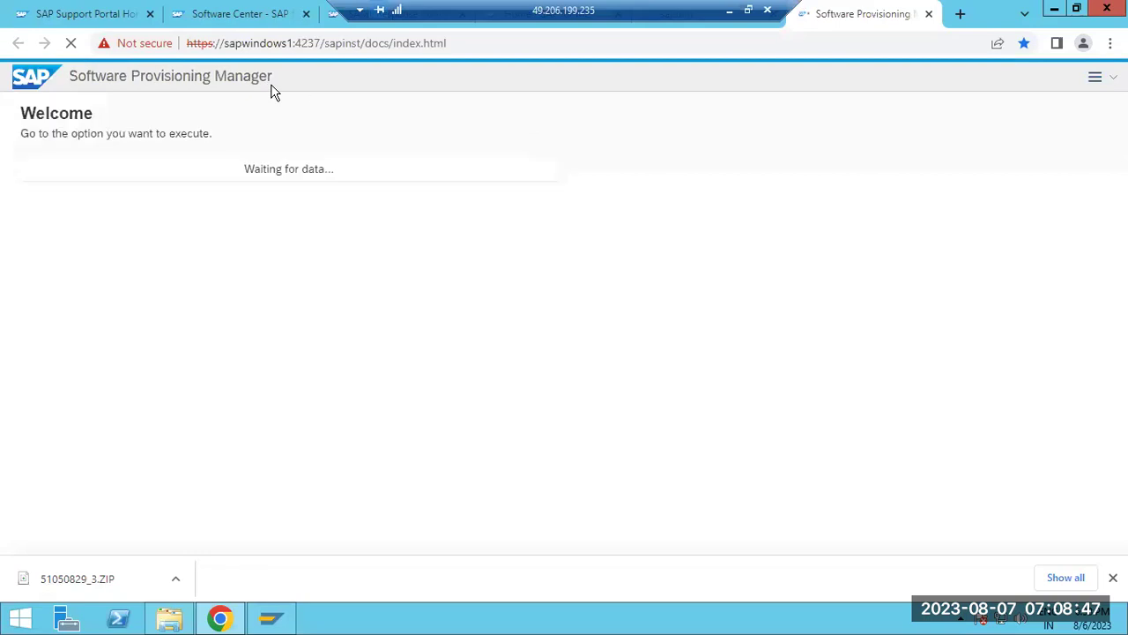
Highlight the part of the installer's URL containing port 4237 and sapinst/docs, and clear the selection
key(shift+Right)
key(shift+Right)
key(shift+Right)
key(shift+Right)
key(shift+Right)
key(shift+Right)
key(shift+Right)
key(shift+Right)
key(shift+Right)
key(shift+Right)
key(shift+Right)
key(shift+Right)
key(shift+Right)
key(shift+Right)
key(shift+Right)
key(shift+Right)
key(shift+Right)
key(shift+Right)
key(shift+Right)
key(shift+Right)
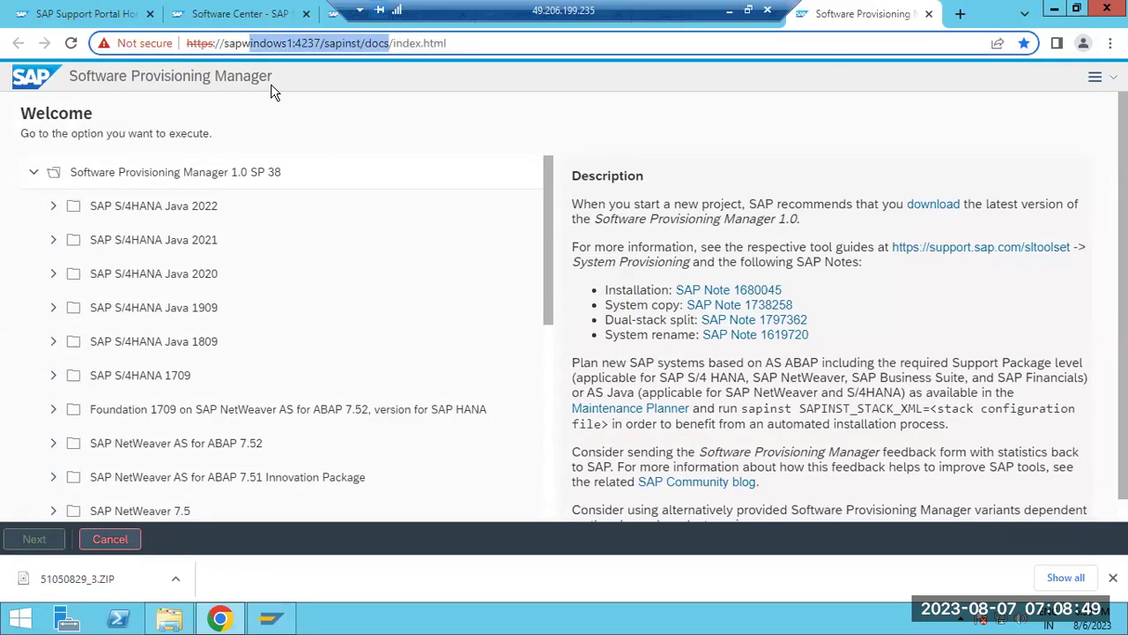
click(835, 109)
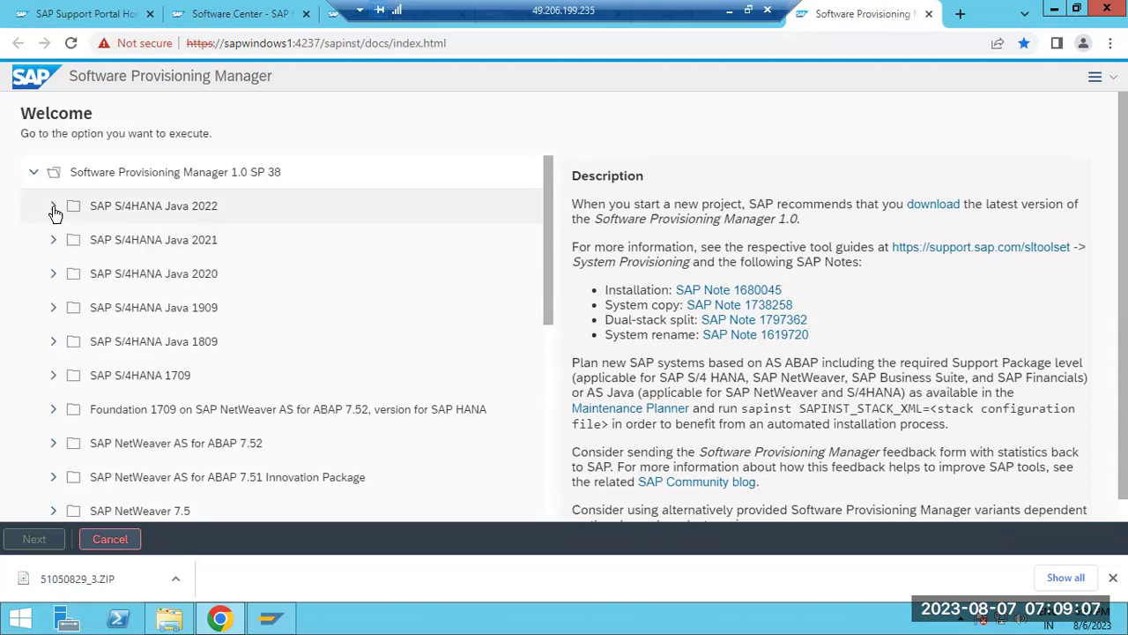
Browse the installable SAP products, examining the options under SAP Solution Manager 7.2 Support Release 2 and SAP Business Suite 7i 2016
scroll(53, 212, down, 2)
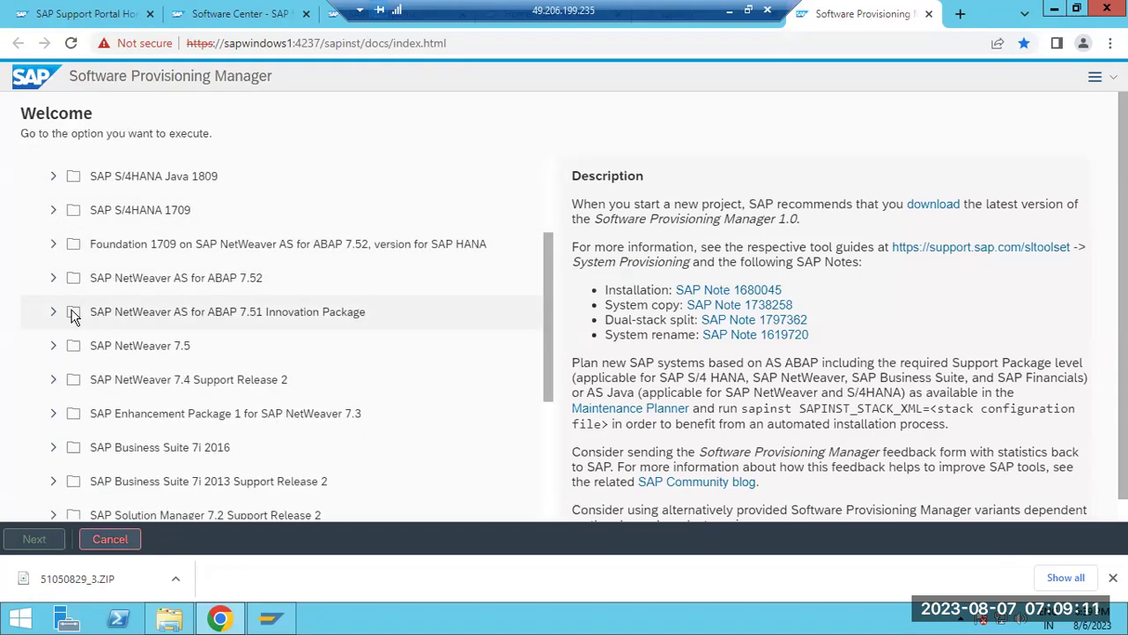
scroll(73, 317, down, 2)
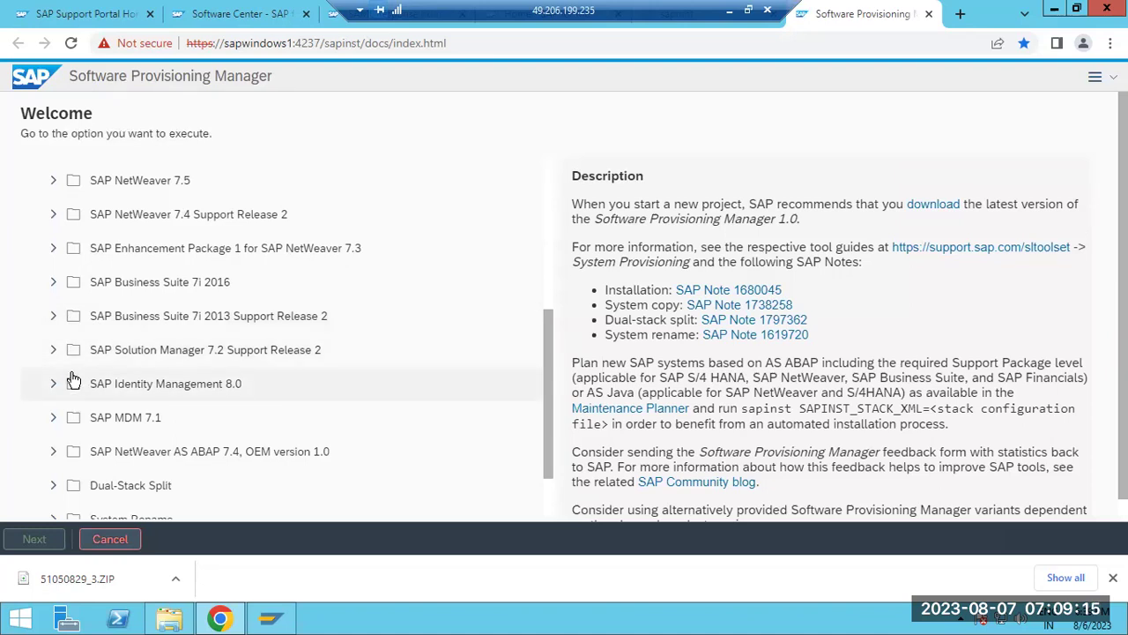
click(52, 353)
click(52, 352)
scroll(53, 415, down, 2)
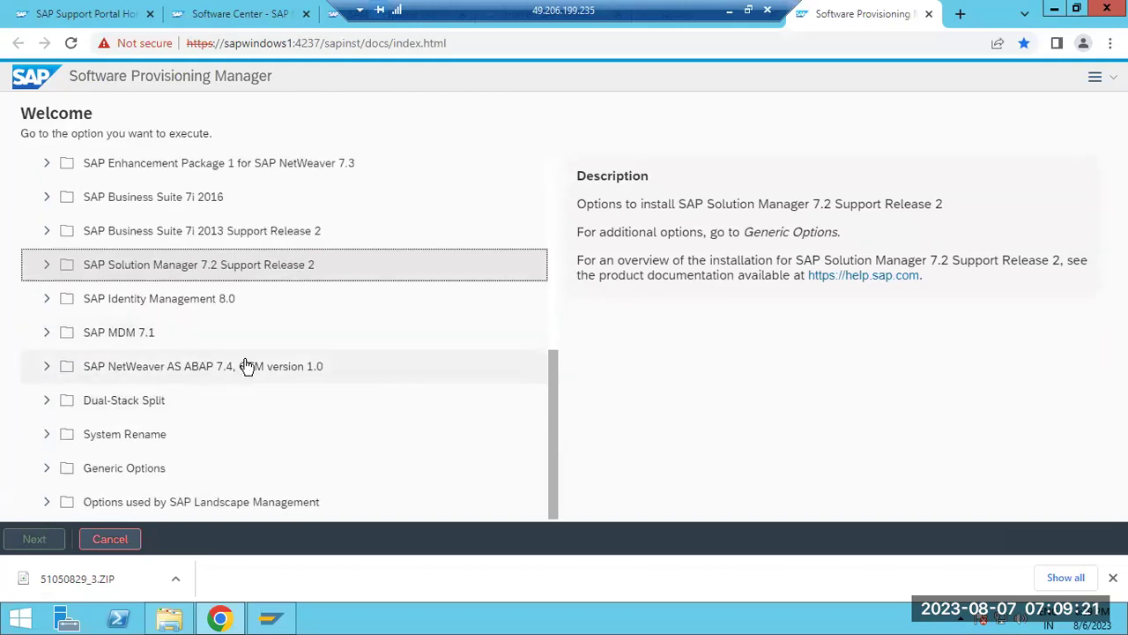
click(49, 208)
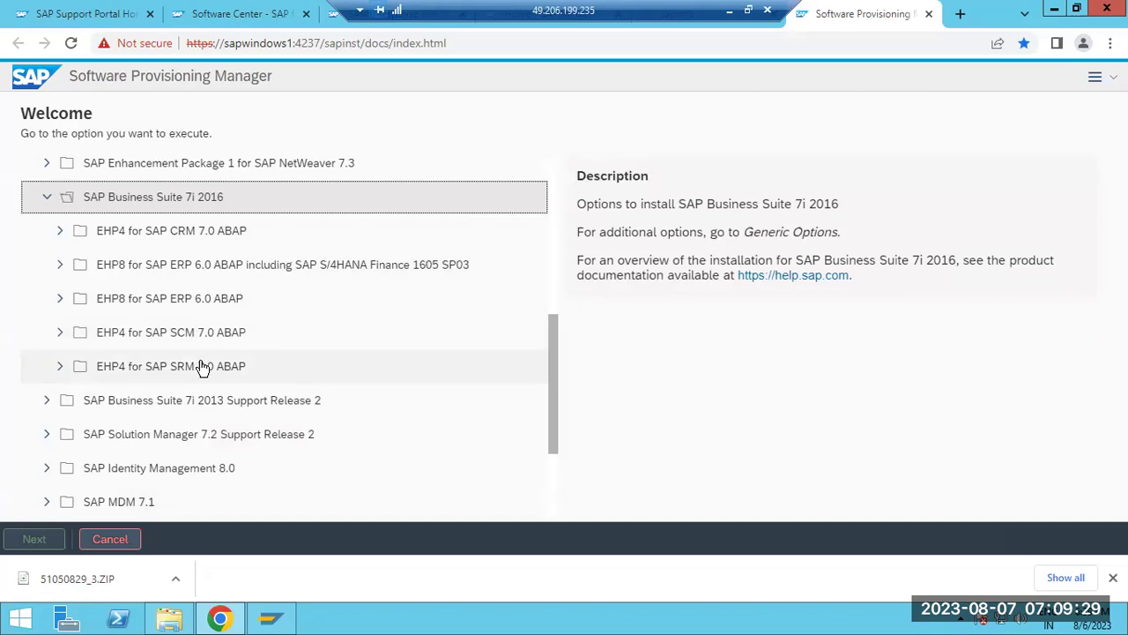
scroll(220, 330, up, 1)
scroll(224, 327, up, 2)
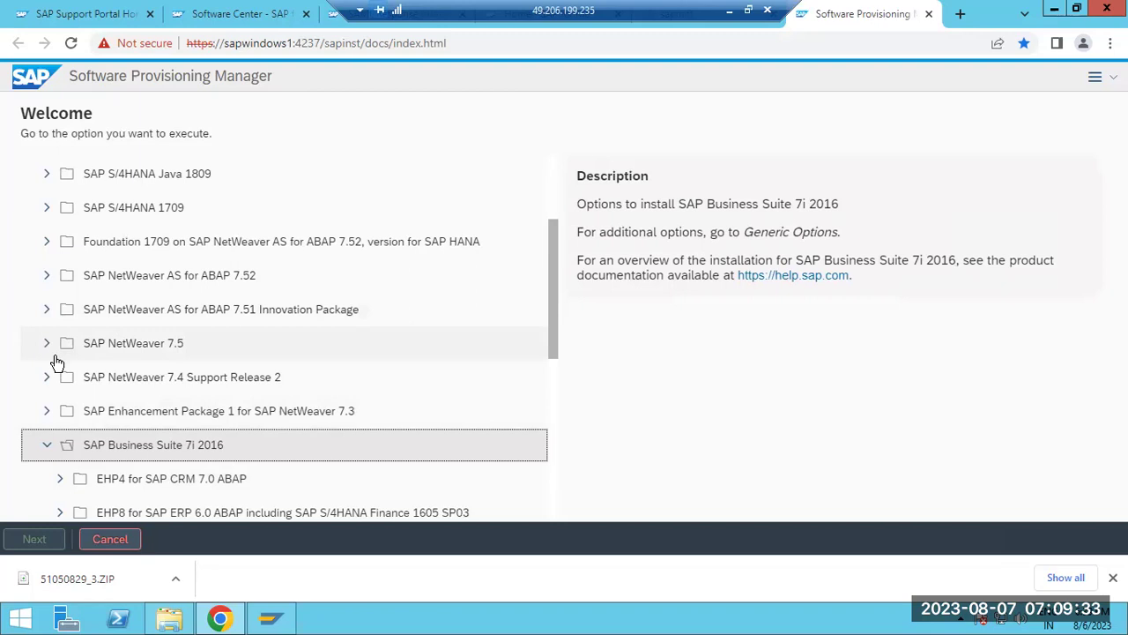
click(47, 445)
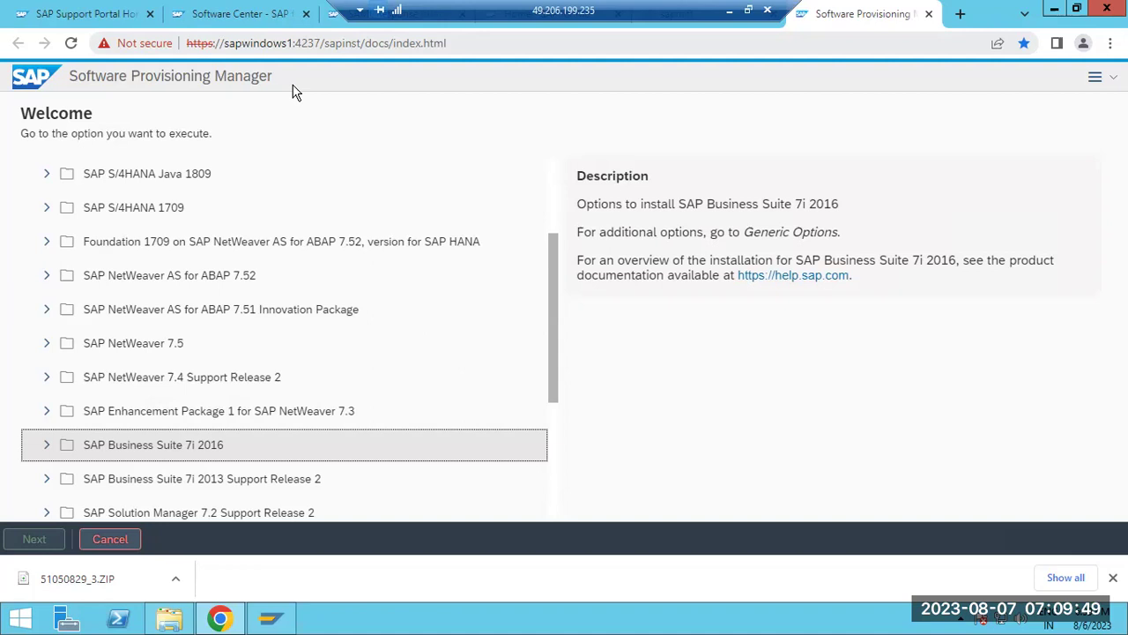
Highlight the Software Provisioning Manager title and the port 4237 in the page address
drag(69, 76, 273, 77)
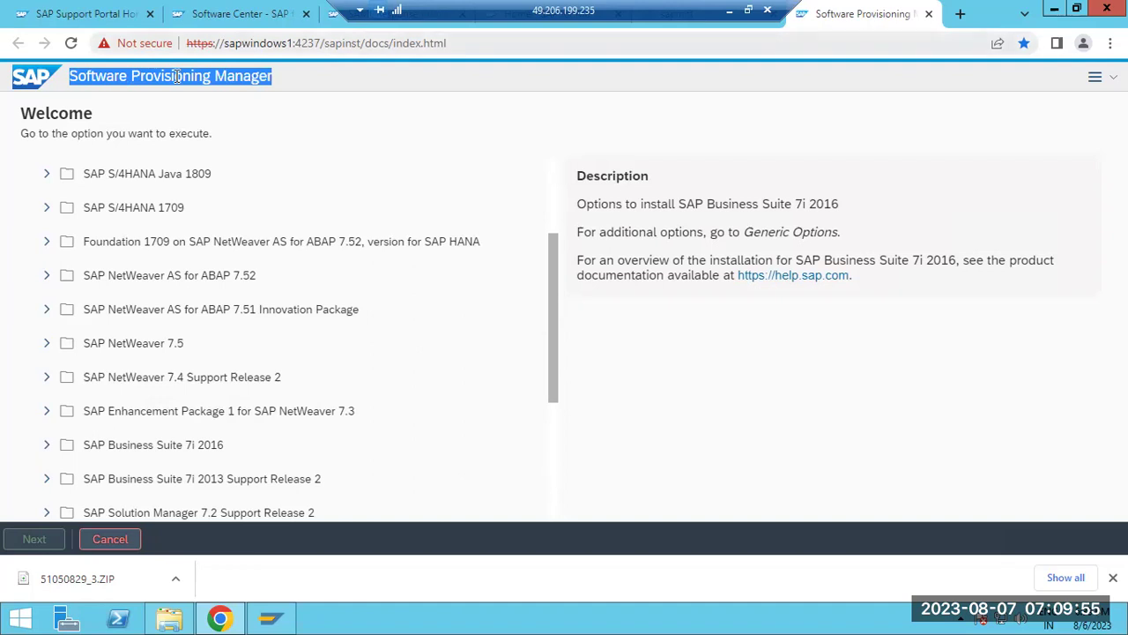
drag(295, 43, 320, 43)
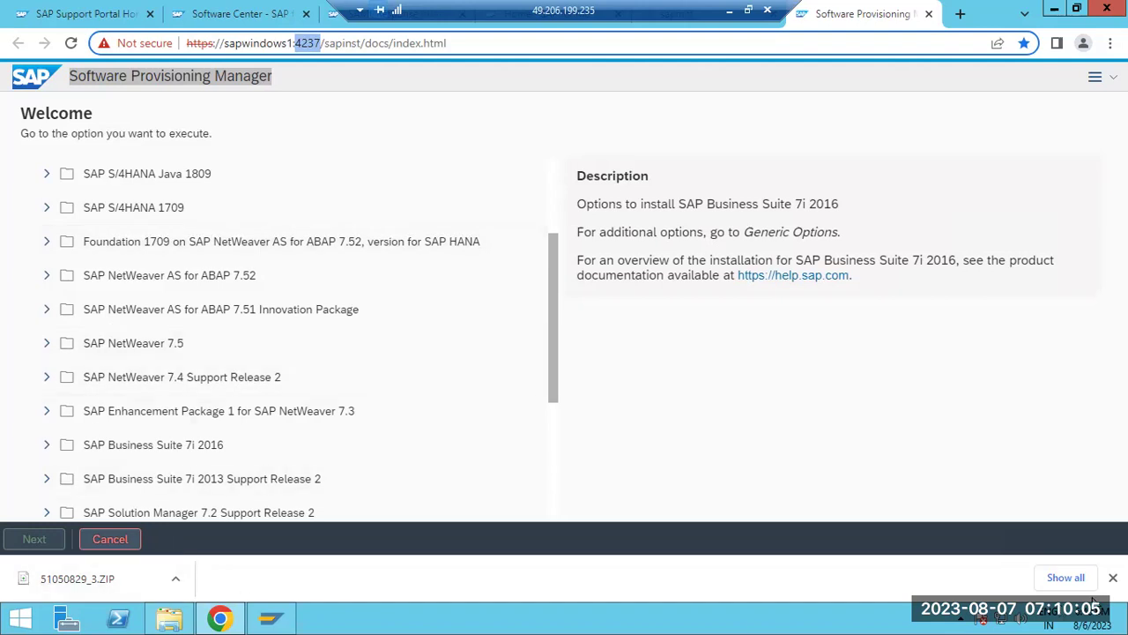
Close the browser's downloads bar and expand SAP NetWeaver 7.5 to show its database options
click(1112, 577)
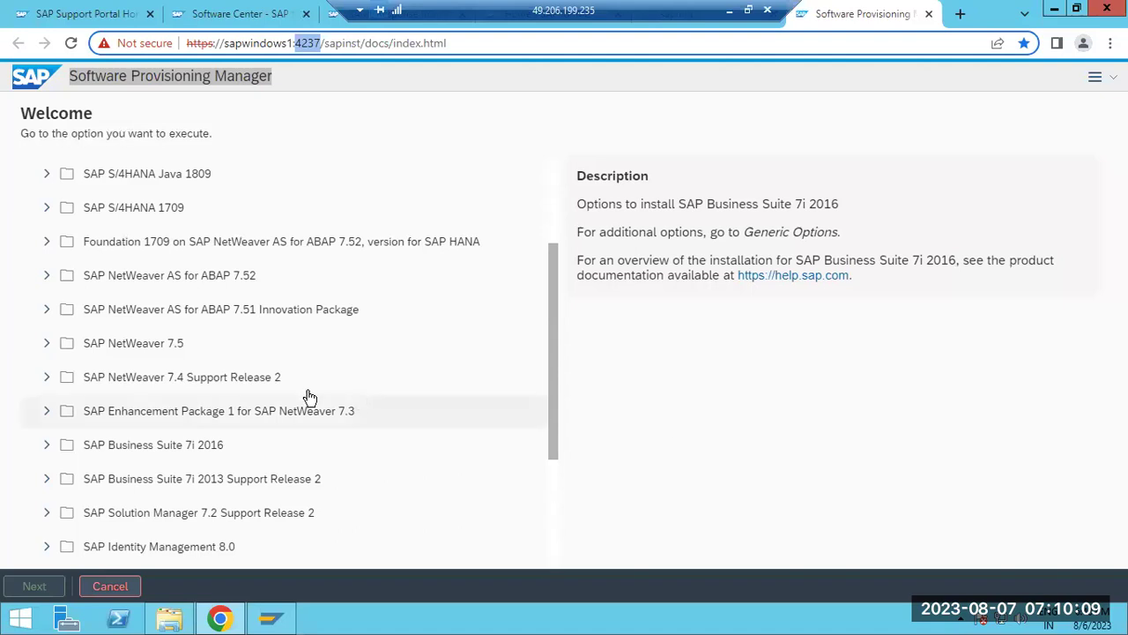
click(47, 344)
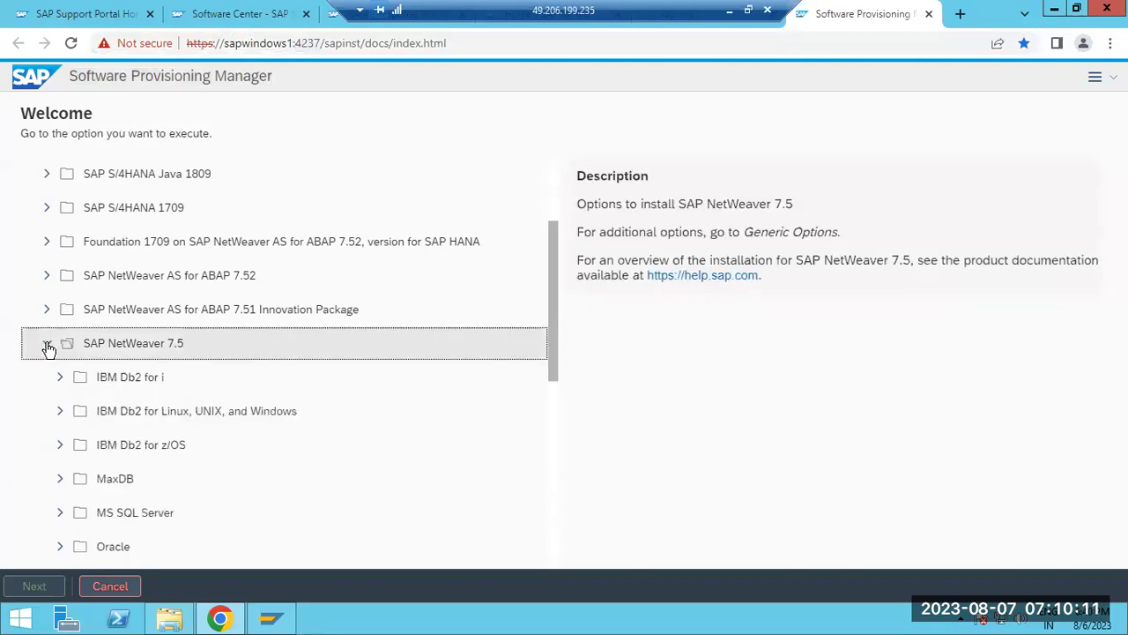
scroll(337, 388, down, 3)
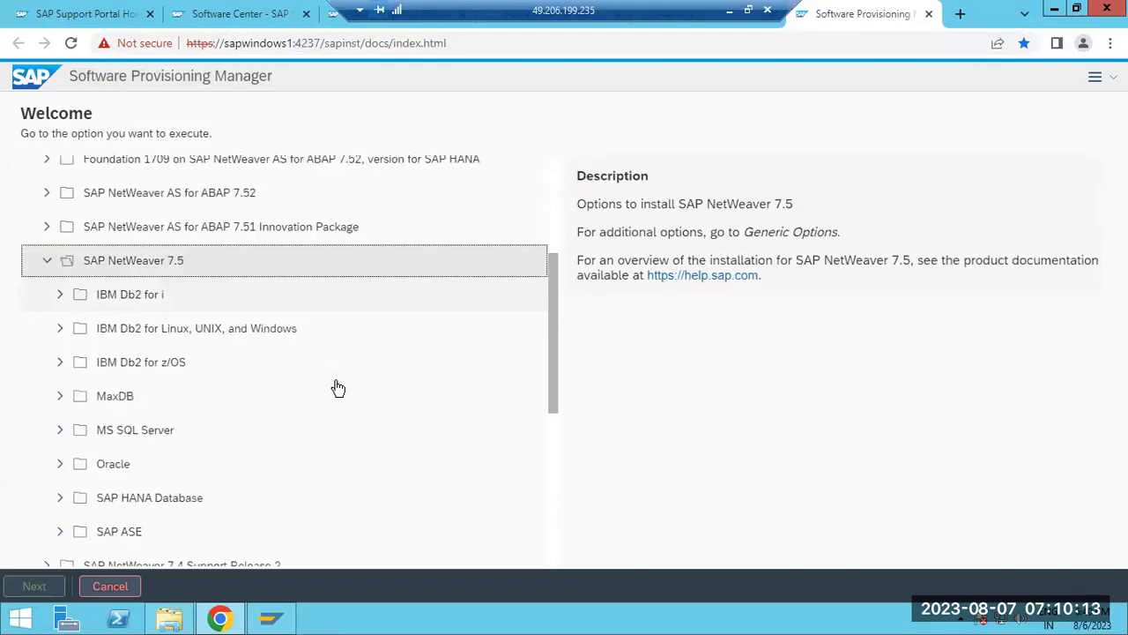
scroll(337, 388, up, 1)
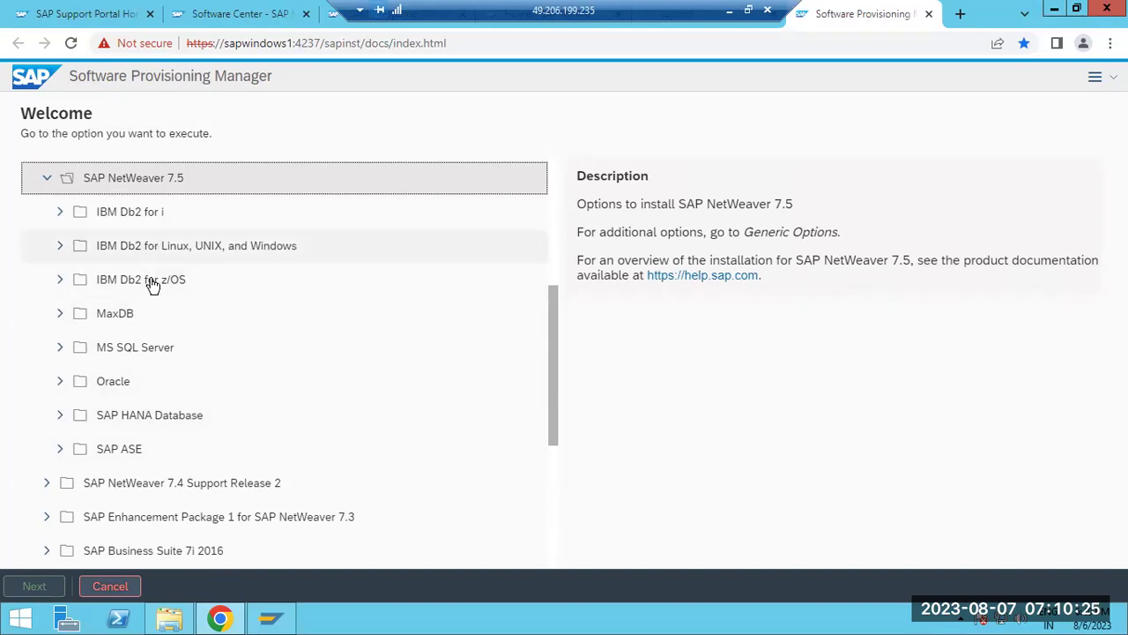
Examine the options under MS SQL Server, MaxDB and IBM Db2 for z/OS, collapsing each one again
click(60, 349)
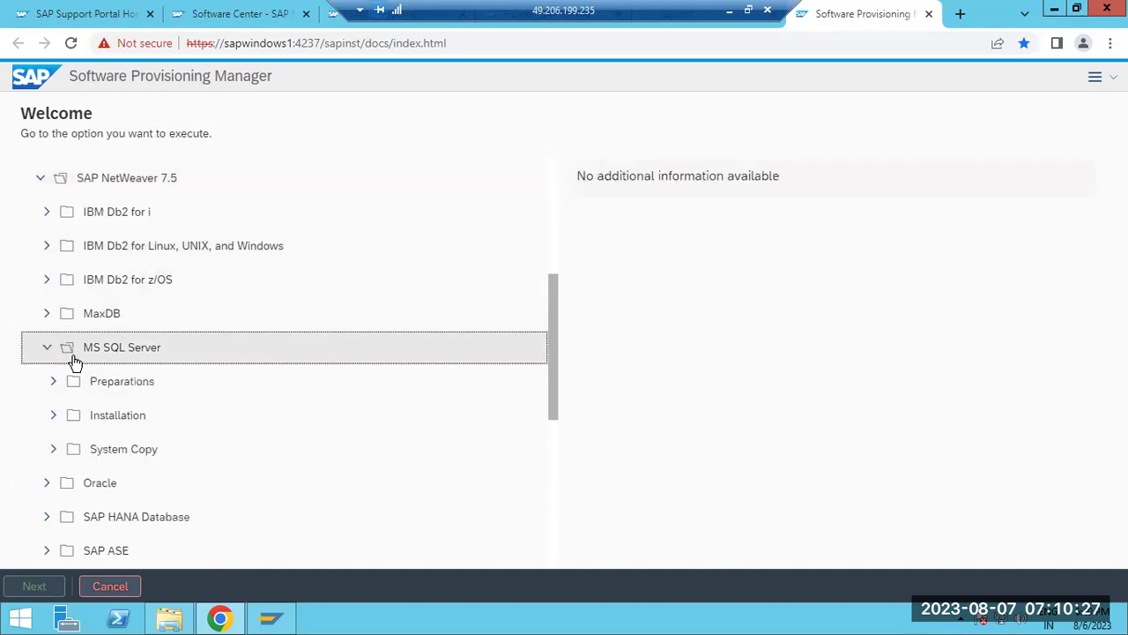
click(49, 347)
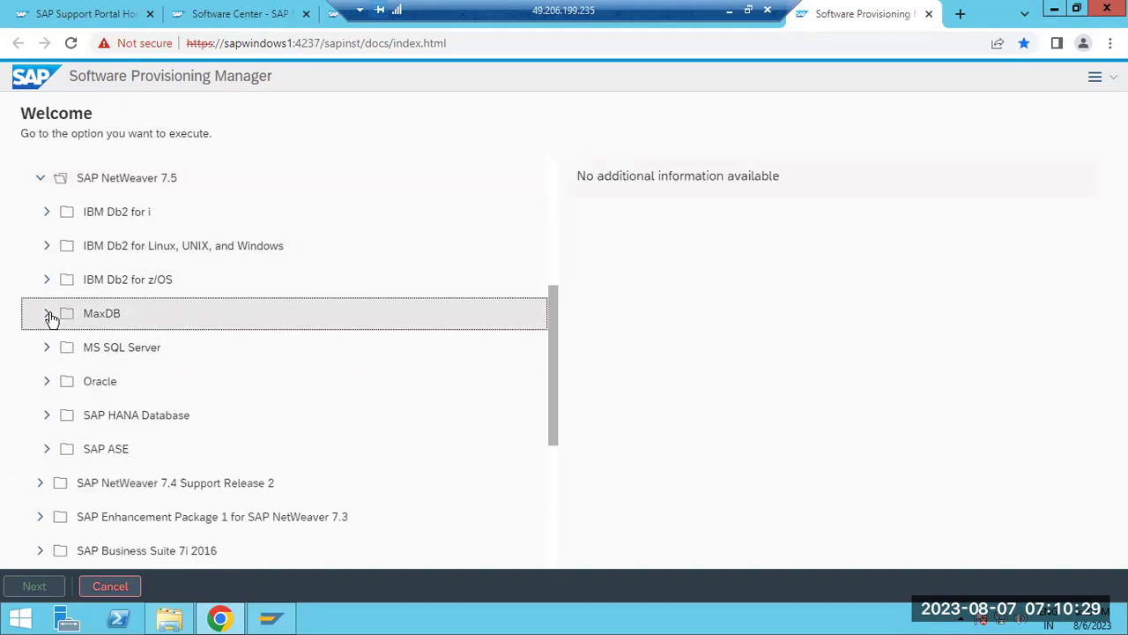
click(50, 315)
click(50, 316)
click(49, 282)
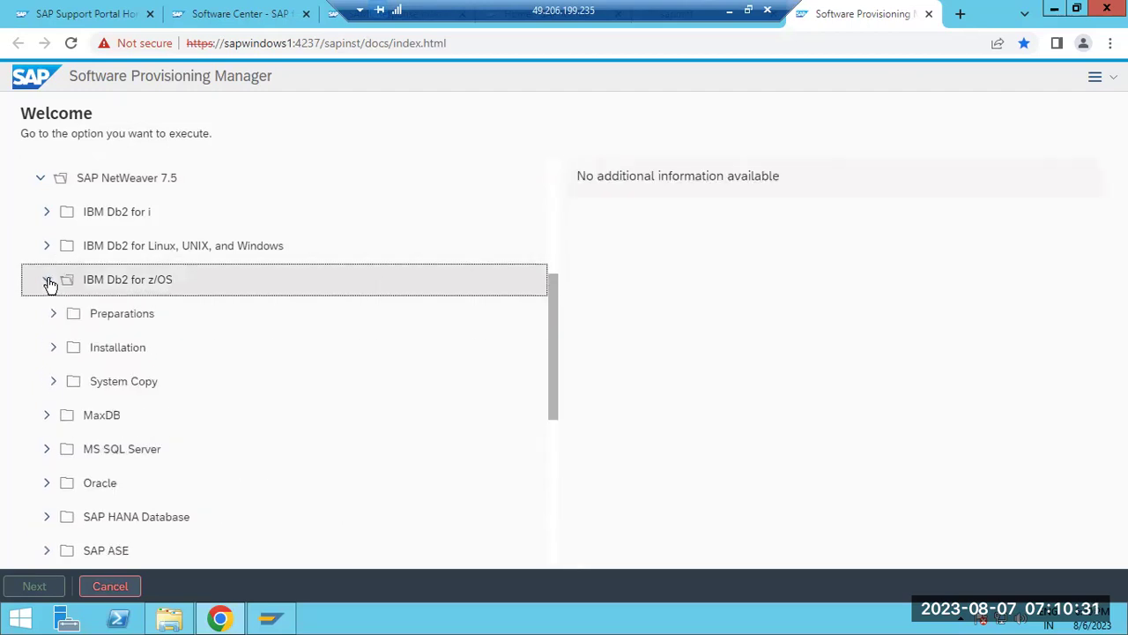
click(49, 282)
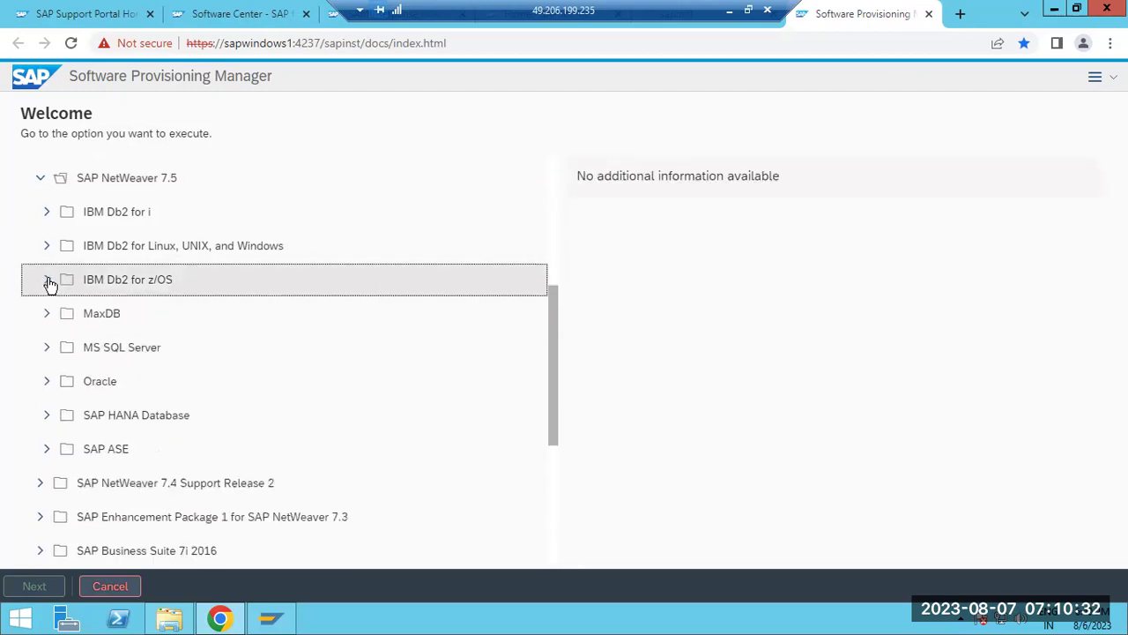
Expand MS SQL Server, Installation and Application Server ABAP under SAP NetWeaver 7.5 to show the system distribution options
click(48, 358)
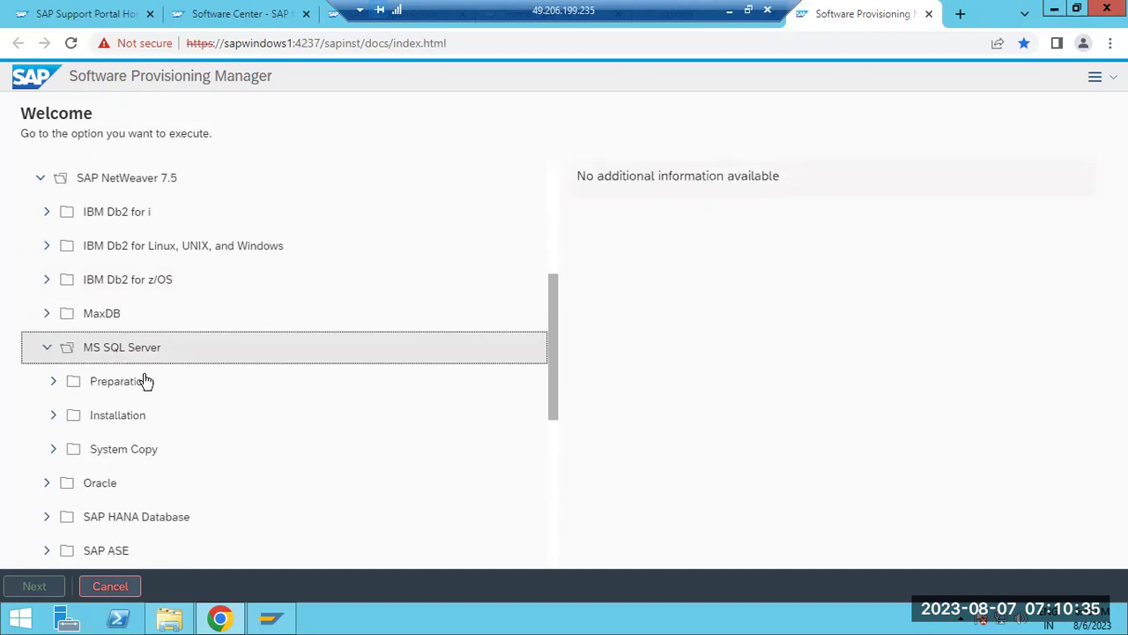
scroll(240, 403, down, 2)
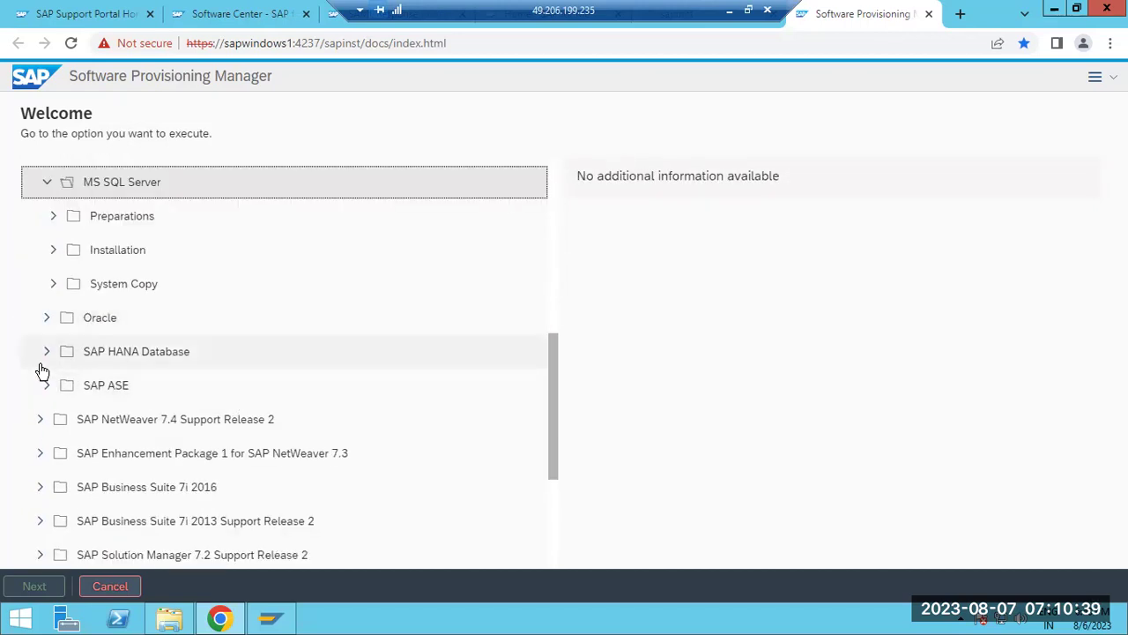
click(51, 253)
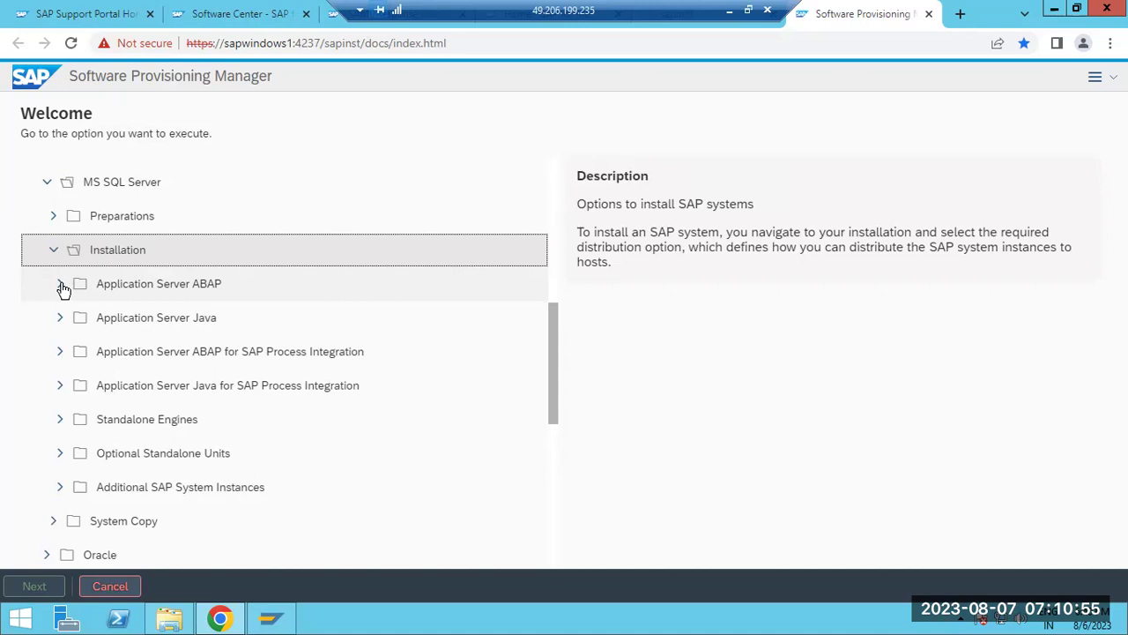
click(62, 284)
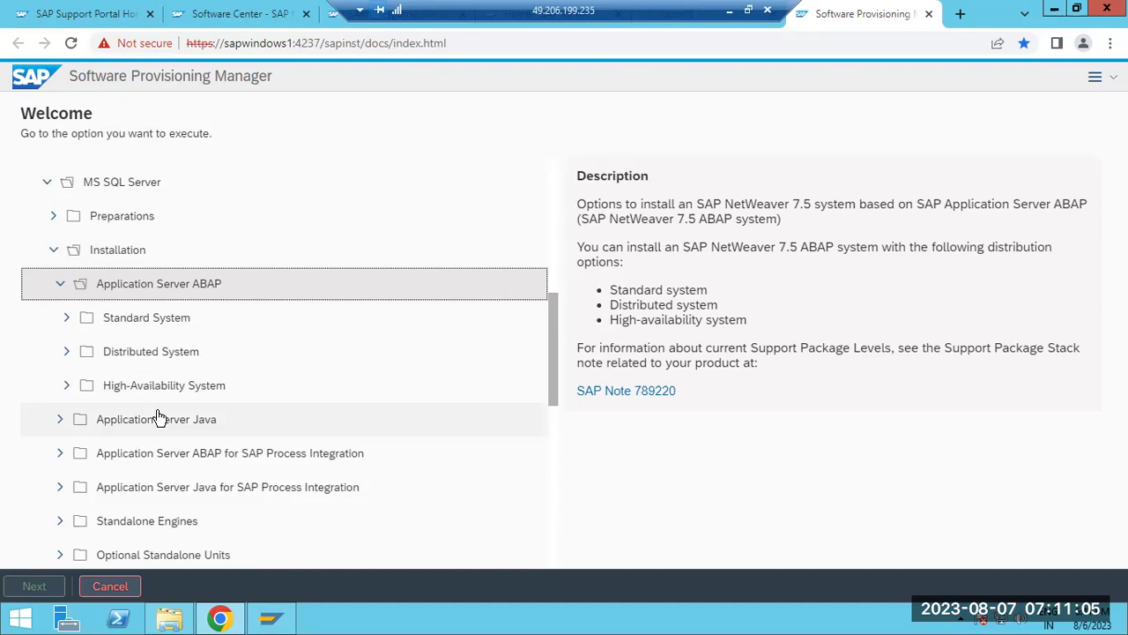
Collapse Application Server ABAP and highlight the standard, distributed and high-availability options in its description
click(141, 287)
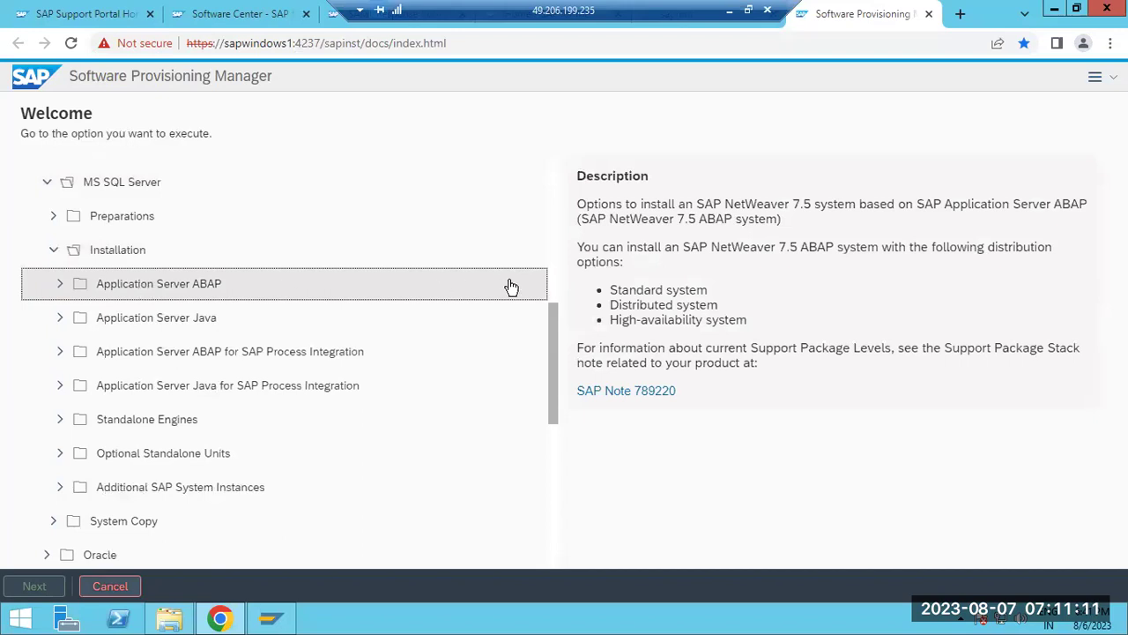
drag(613, 251, 743, 316)
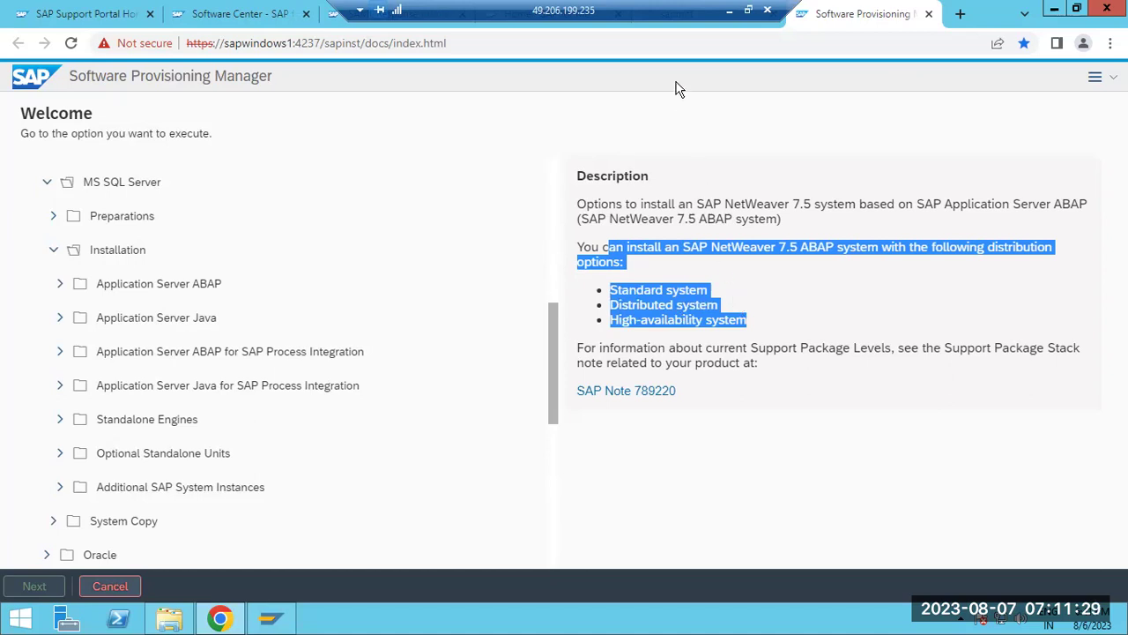
Switch to Paint and draw a large rectangle beside the notes, with two smaller rectangles stacked one on the other inside it
click(729, 9)
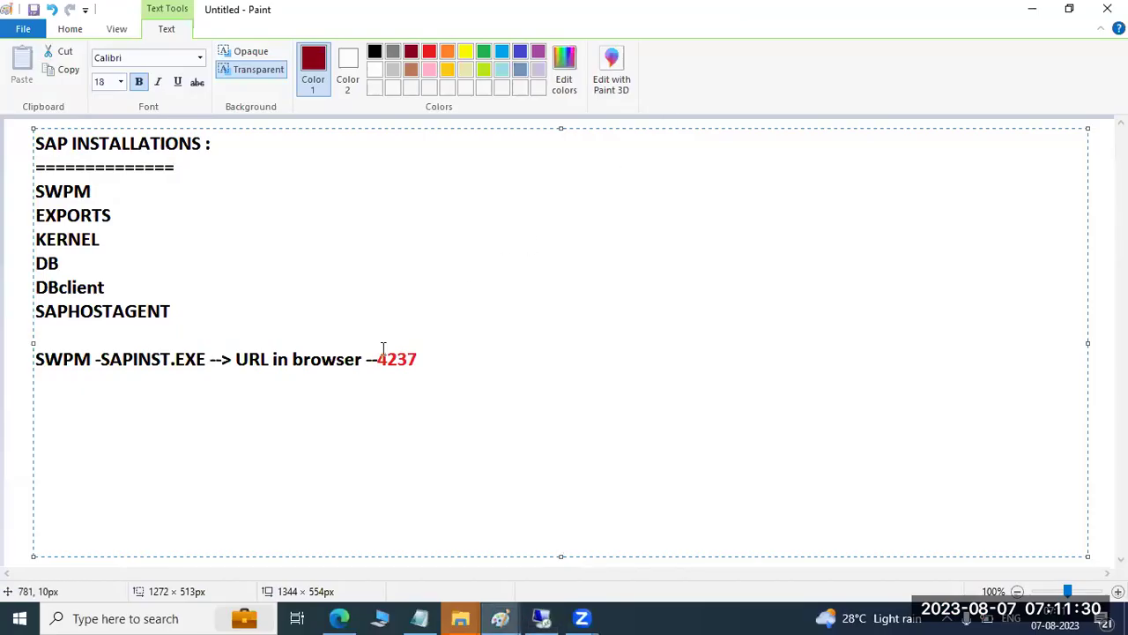
click(13, 396)
drag(587, 137, 1033, 447)
click(928, 480)
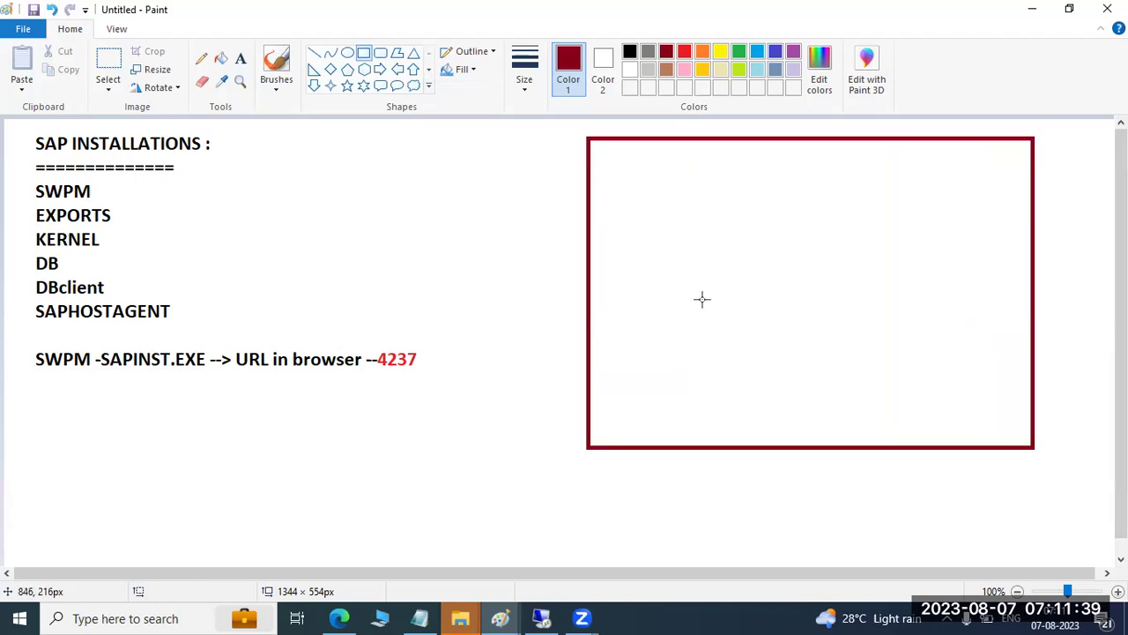
drag(706, 370, 804, 446)
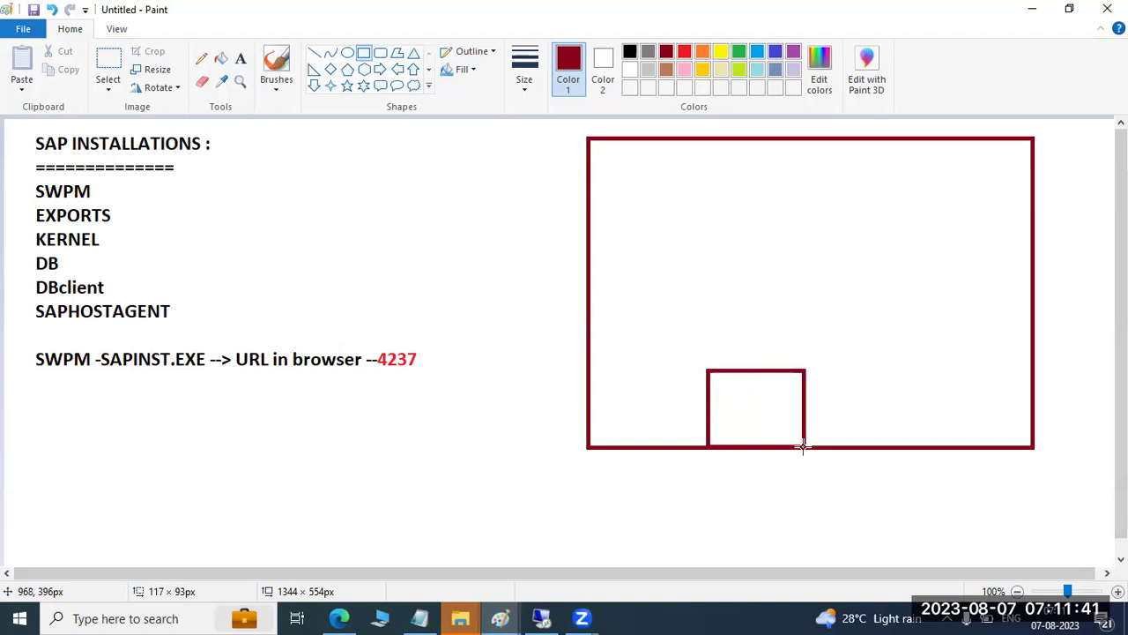
drag(683, 244, 829, 371)
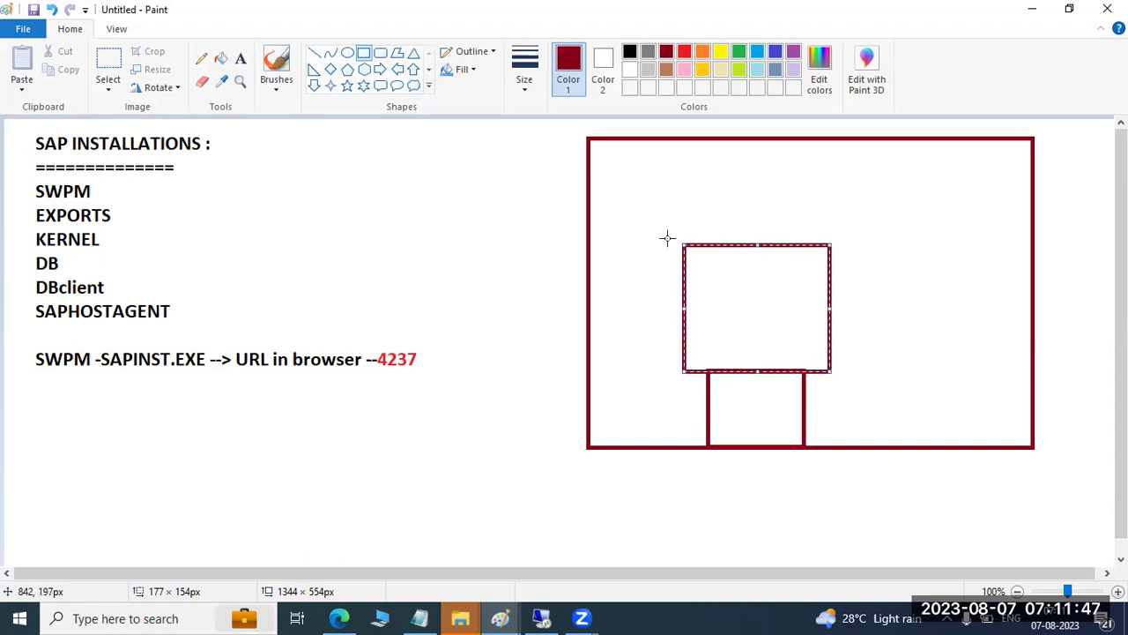
Label the lower inner rectangle DB and the upper inner rectangle SAP
click(241, 59)
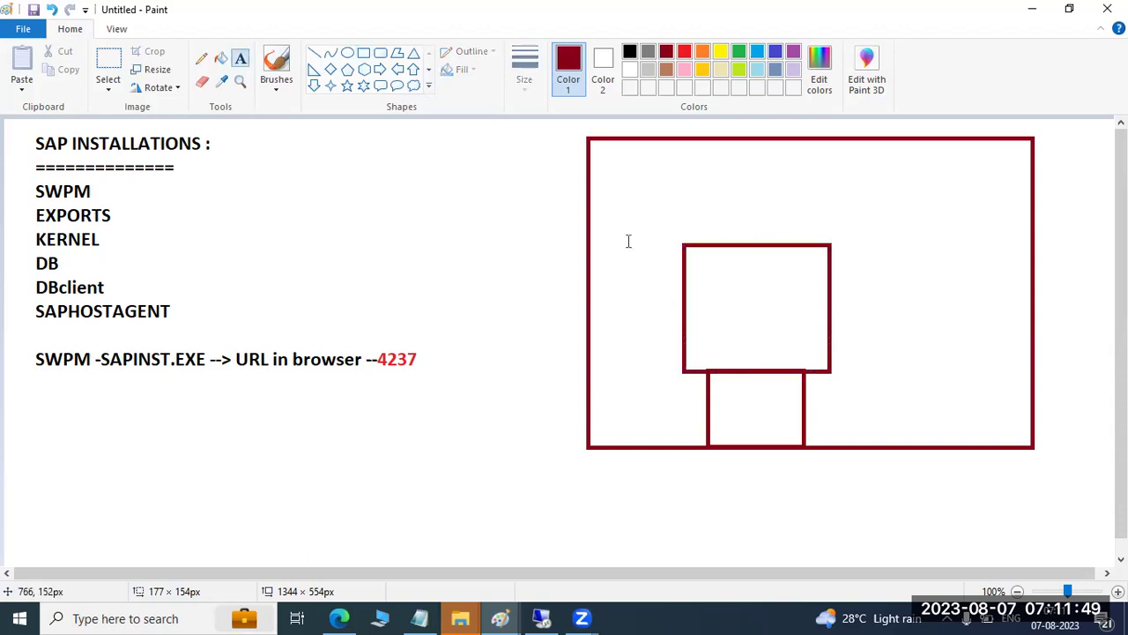
click(736, 410)
text(DB)
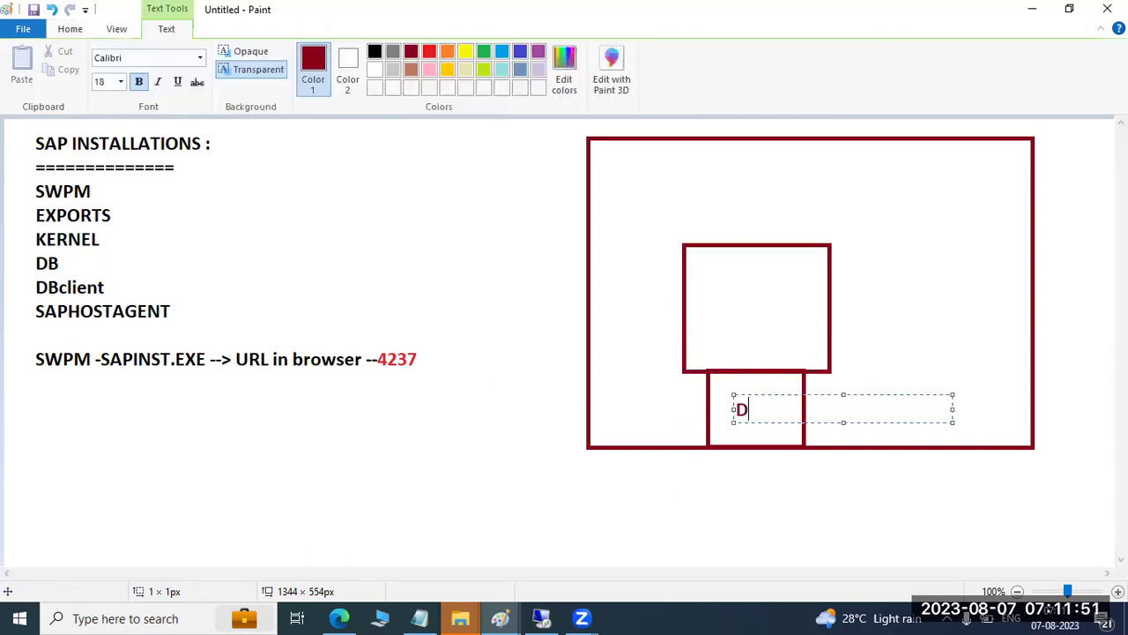
click(730, 293)
text(SAP)
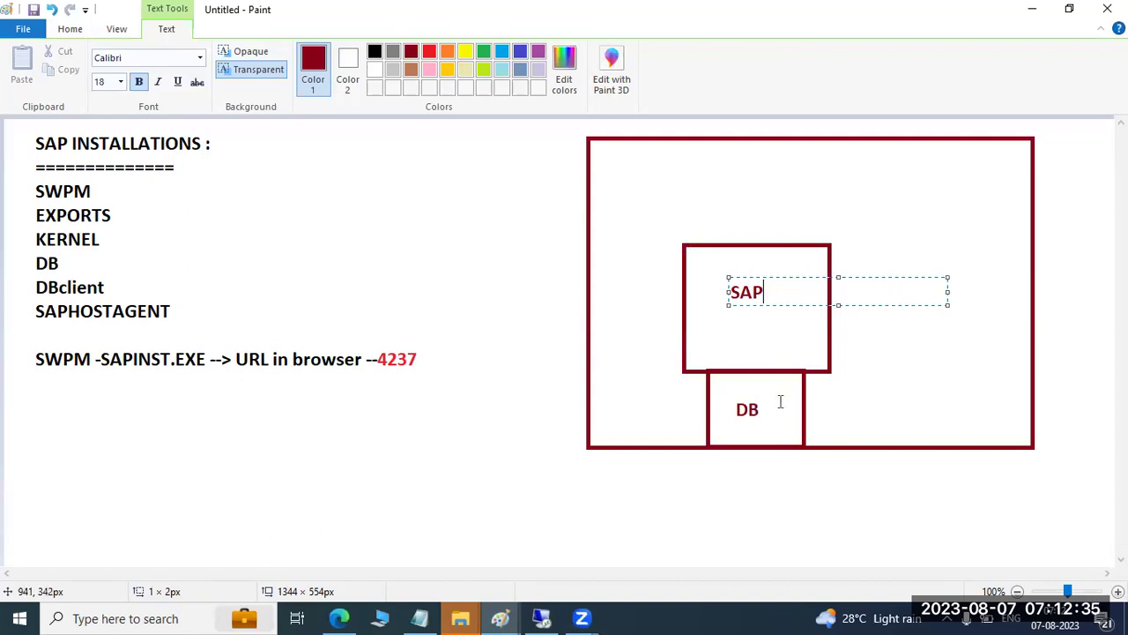
click(954, 410)
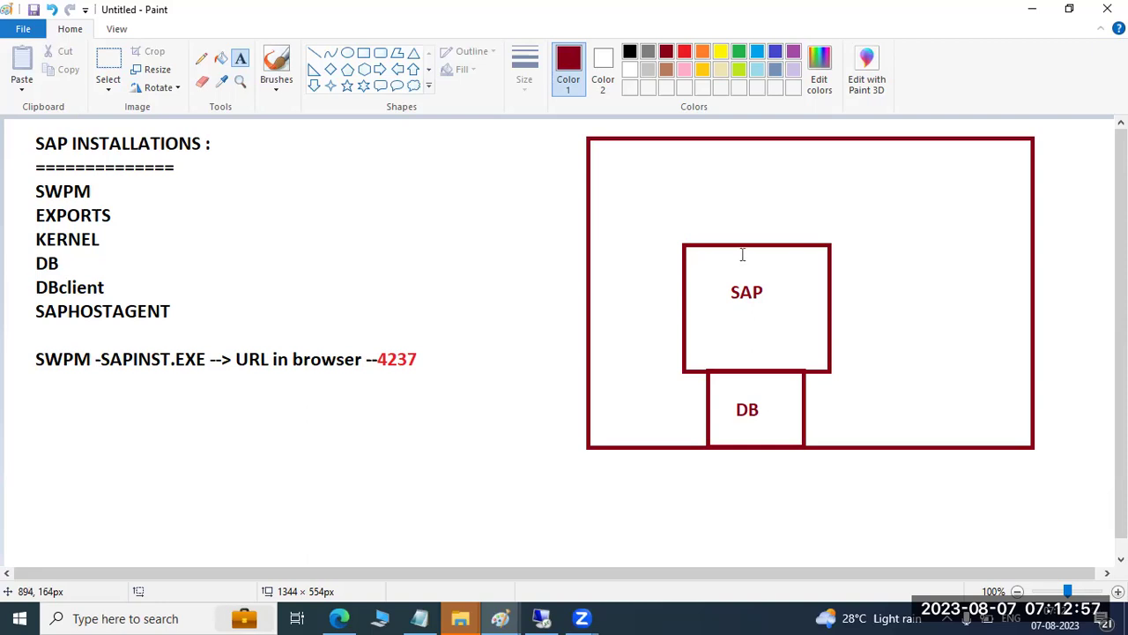
Undo the rectangle diagram and all the installation notes until the canvas is blank
key(ctrl+z)
key(ctrl+z)
key(ctrl+z)
key(ctrl+z)
key(ctrl+z)
key(ctrl+z)
key(ctrl+z)
key(ctrl+z)
key(ctrl+z)
key(ctrl+z)
key(ctrl+z)
key(ctrl+z)
key(ctrl+z)
key(ctrl+z)
key(ctrl+z)
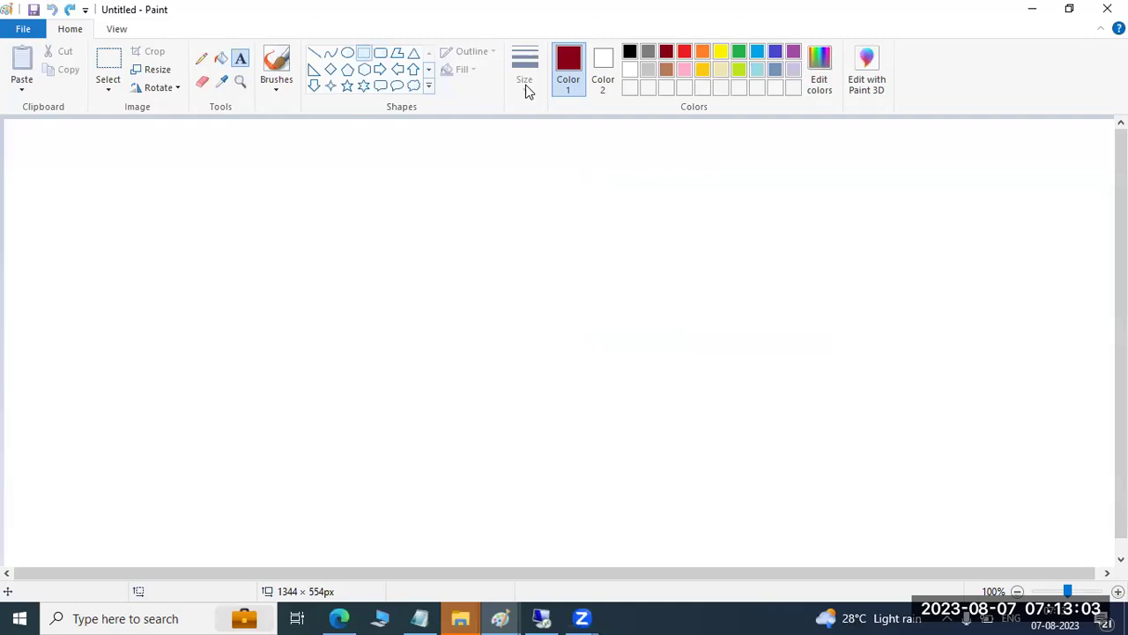
Draw two separate large rectangles side by side on the blank canvas
click(363, 52)
drag(48, 181, 296, 359)
drag(592, 182, 850, 380)
click(753, 431)
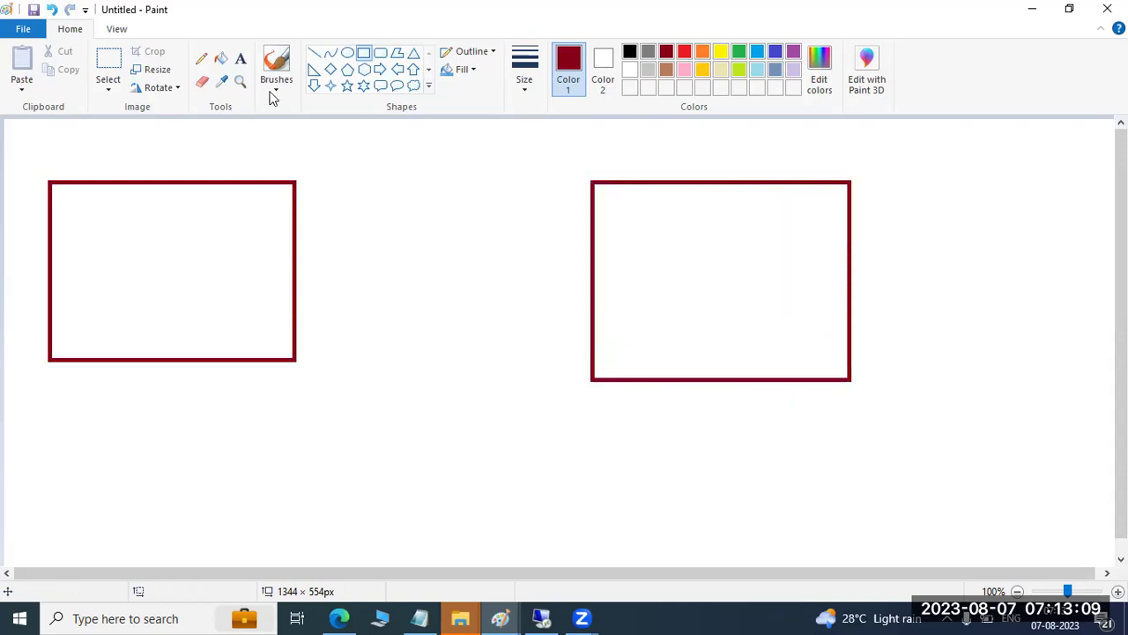
Add a rounded rectangle inside each large rectangle and draw an arrow from the first one towards the second
click(380, 53)
drag(104, 252, 172, 302)
click(677, 258)
drag(677, 257, 769, 321)
click(441, 194)
click(314, 53)
mouse_move(194, 268)
mouse_down()
mouse_move(610, 277)
mouse_move(623, 289)
mouse_up()
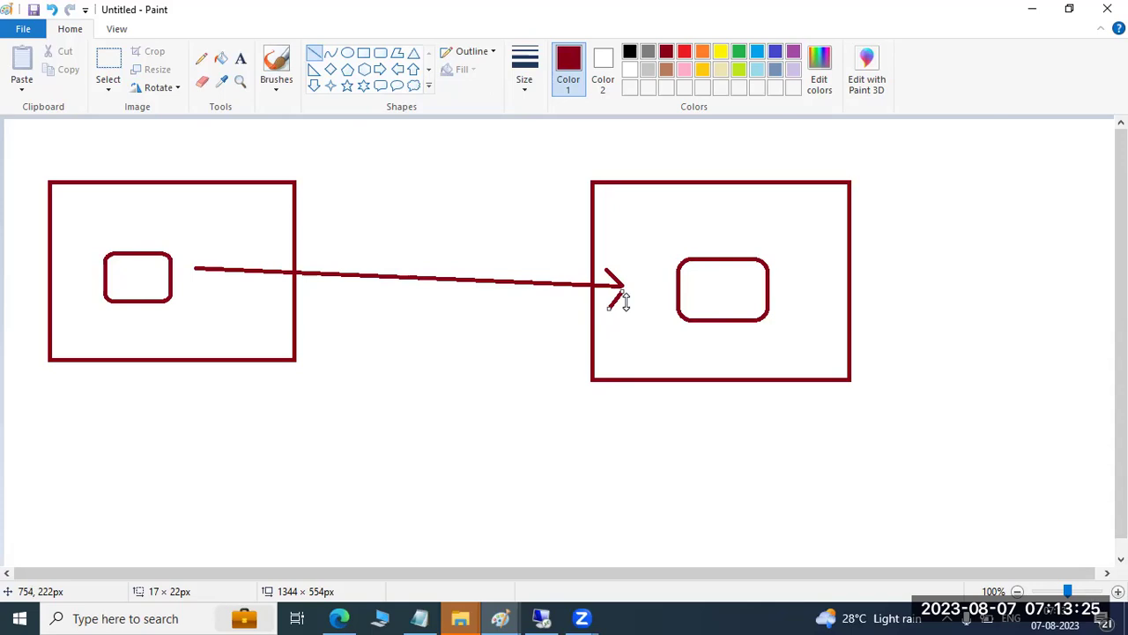
Label the rounded rectangle at the arrow's head DB and the one at its tail SAP
click(240, 60)
click(692, 279)
text(DB)
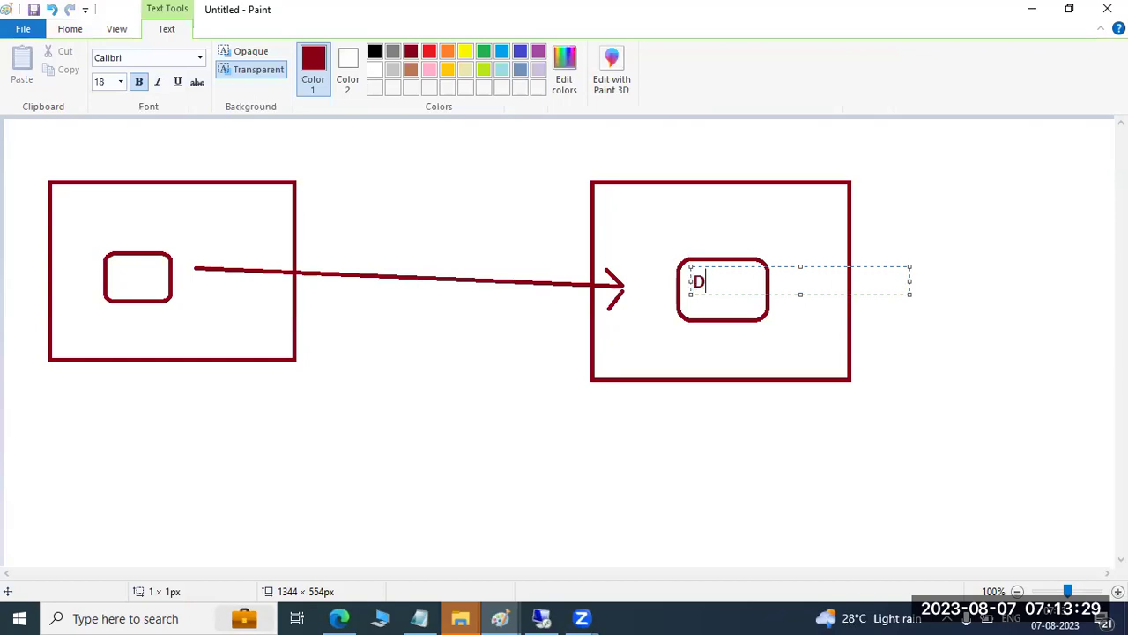
click(124, 274)
click(124, 274)
text(S)
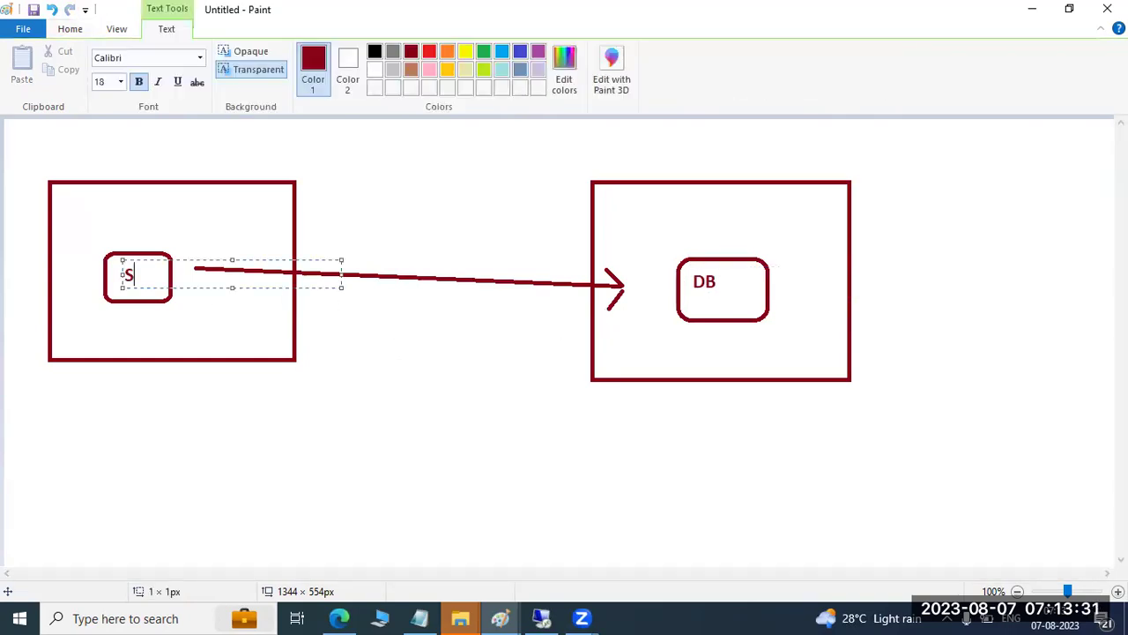
text(AP)
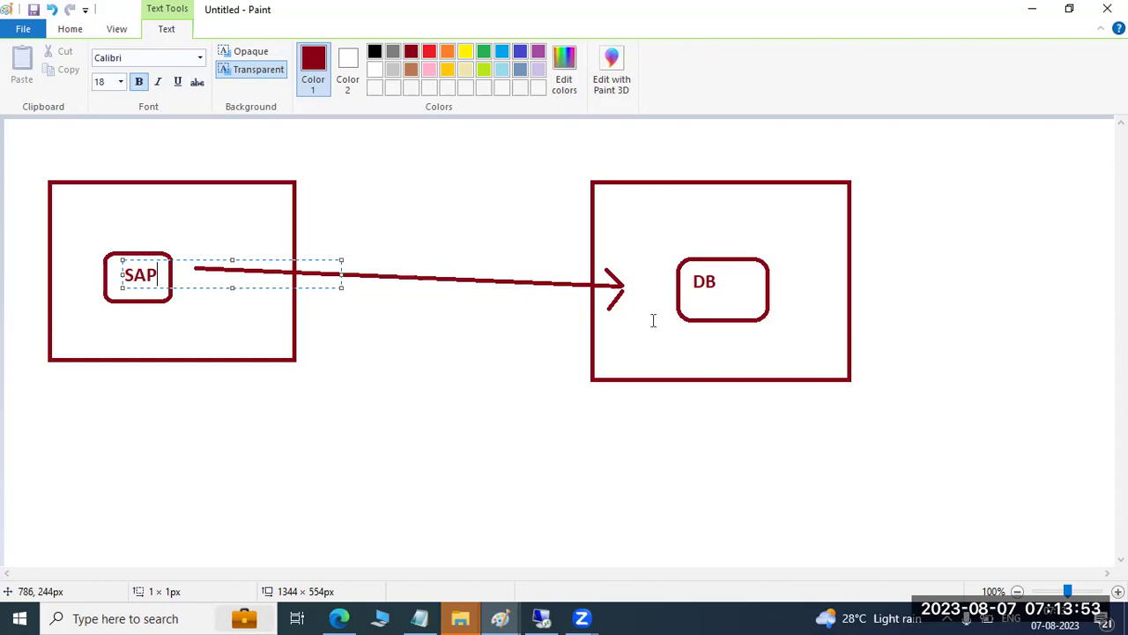
Switch to the remote Software Provisioning Manager session and highlight the distributed and high-availability system options in the description
click(539, 617)
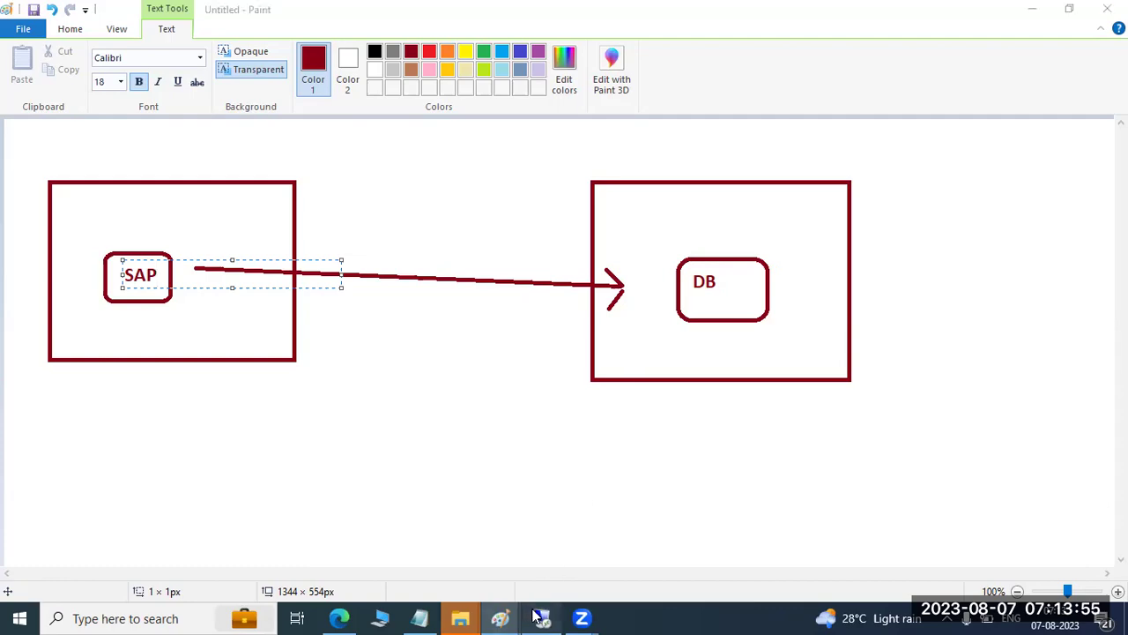
click(662, 304)
drag(661, 304, 718, 305)
drag(637, 320, 692, 324)
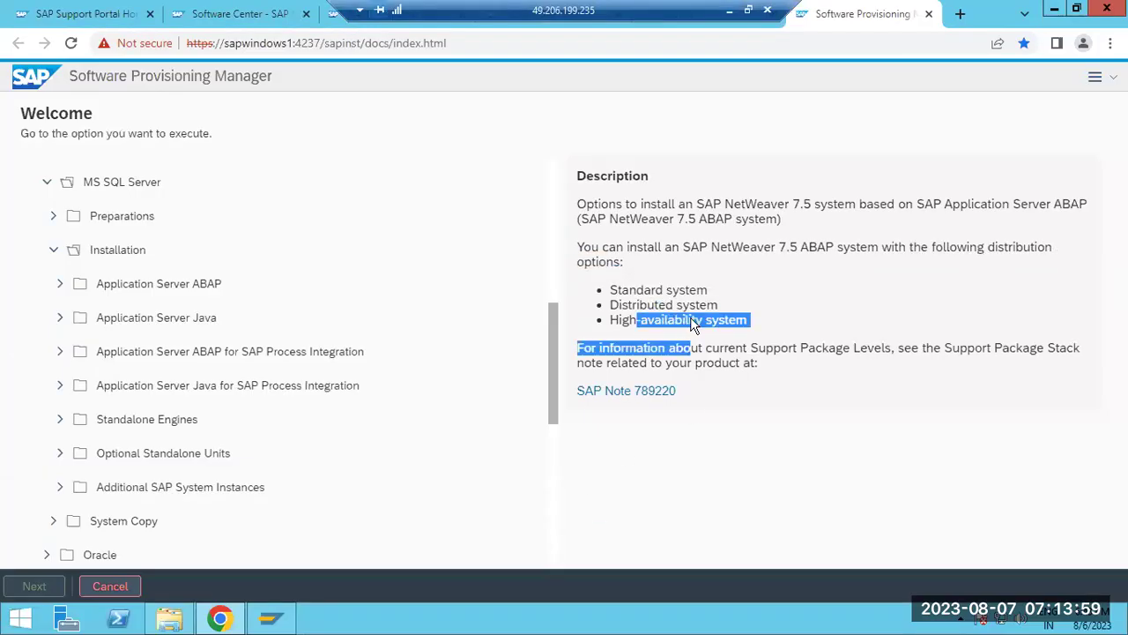
Return to Paint and undo the entire SAP and DB two-server diagram
click(730, 11)
key(ctrl+z)
key(ctrl+z)
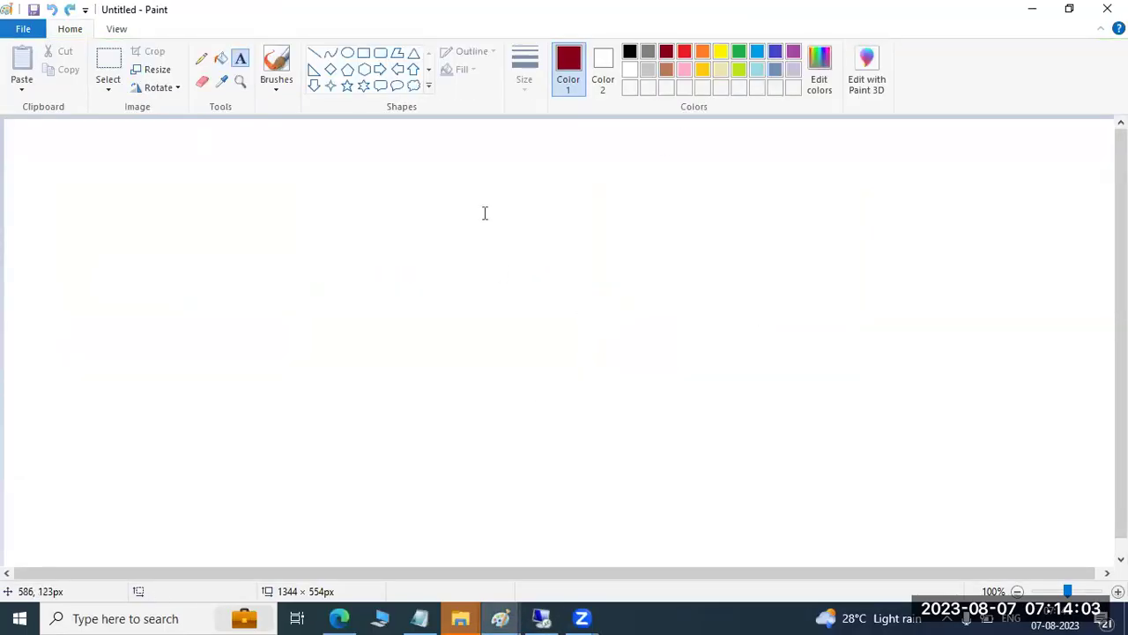
click(363, 53)
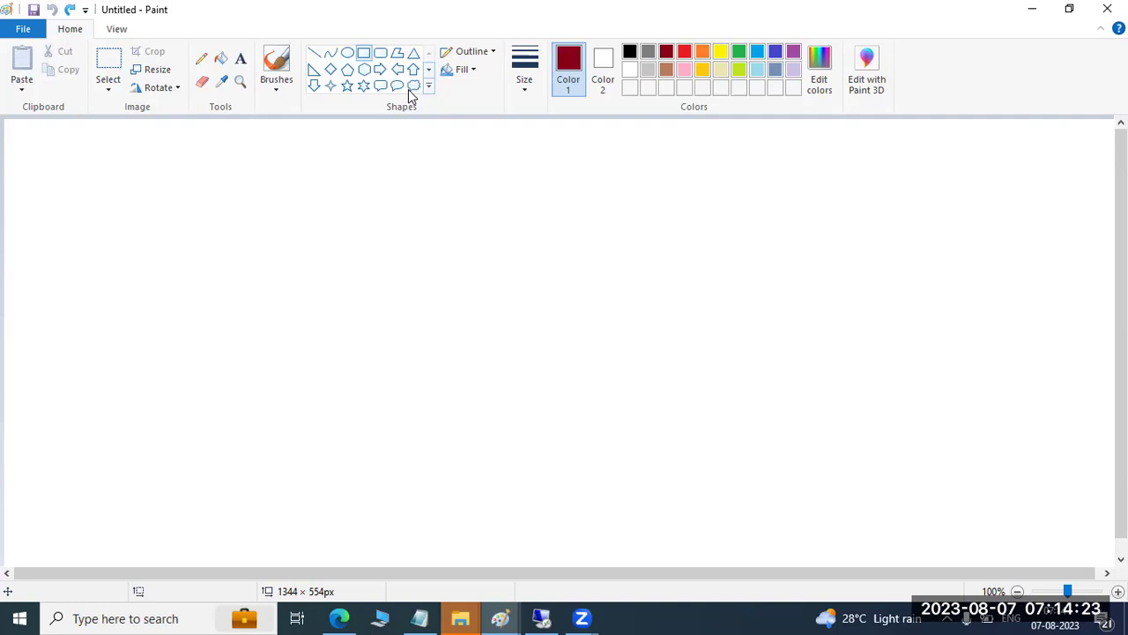
drag(17, 129, 217, 253)
drag(355, 126, 361, 235)
key(ctrl+z)
key(ctrl+z)
Draw two tall rectangles side by side, each spanning most of the visible canvas height
drag(109, 132, 377, 553)
drag(628, 132, 812, 557)
click(241, 83)
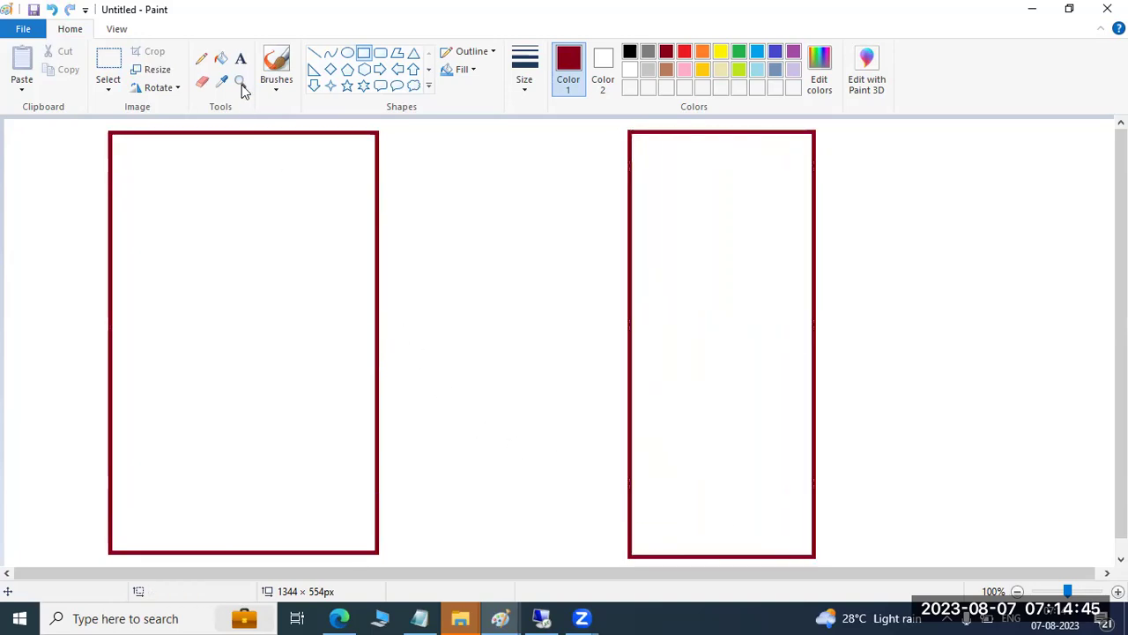
Draw two smaller rectangles, one above the other, inside each of the tall rectangles
drag(150, 177, 268, 251)
drag(167, 399, 300, 486)
drag(661, 183, 787, 262)
drag(648, 406, 780, 494)
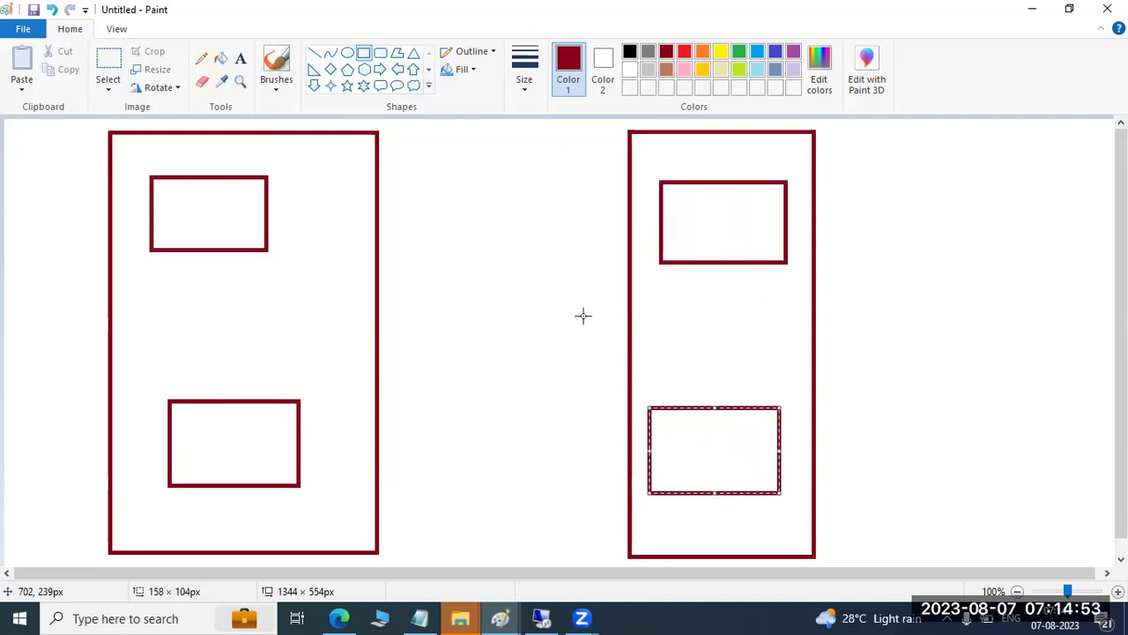
Draw a short bar between the tall rectangles with an arrow pointing down to it, and lines linking it to both upper boxes
drag(472, 262, 523, 264)
click(314, 53)
mouse_move(555, 126)
mouse_down()
mouse_move(498, 257)
mouse_move(516, 253)
mouse_move(499, 274)
mouse_move(396, 245)
mouse_move(268, 232)
mouse_up()
drag(516, 276, 682, 235)
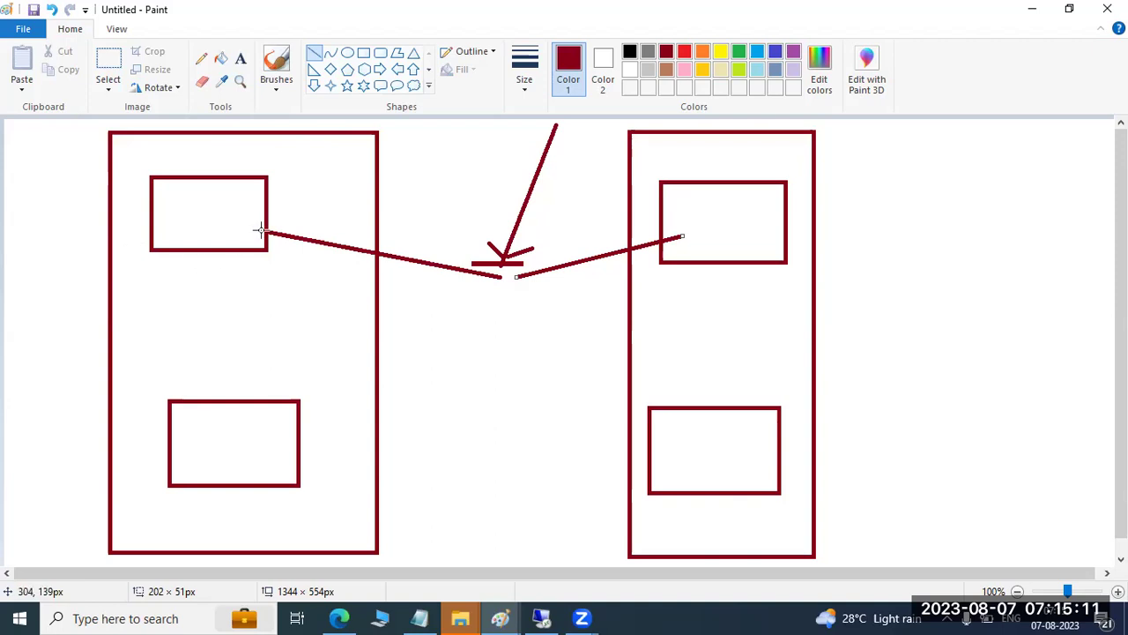
Cross out the first tall rectangle's upper box and draw an arrow from its lower box to the other lower box
drag(279, 158, 198, 262)
drag(207, 170, 292, 305)
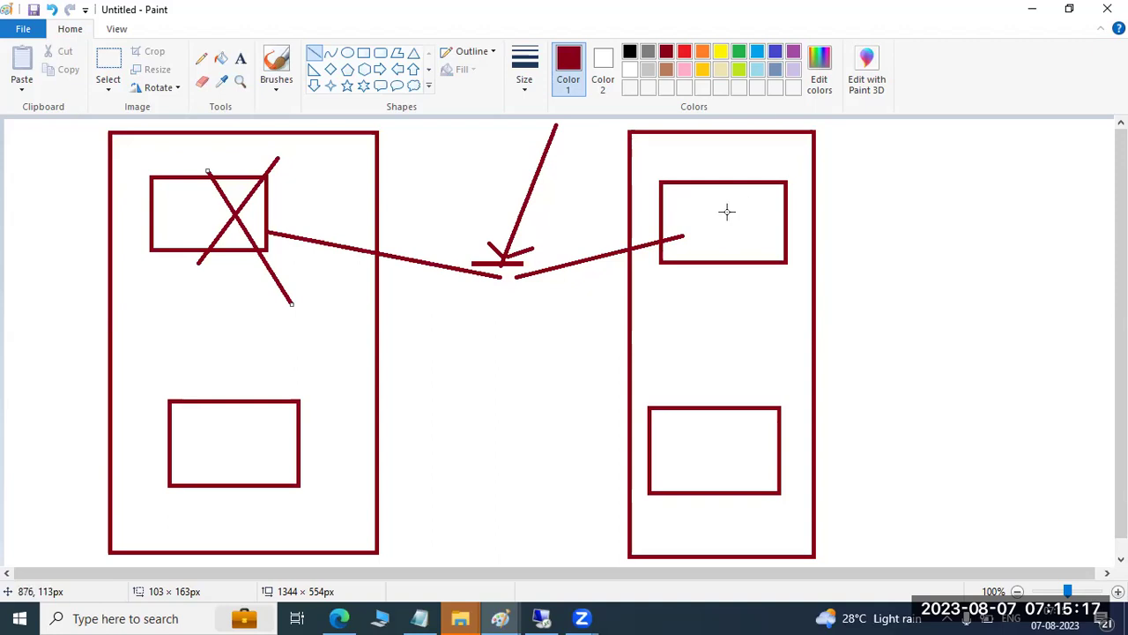
mouse_move(287, 426)
mouse_down()
mouse_move(698, 443)
mouse_move(693, 435)
mouse_move(683, 453)
mouse_move(695, 445)
mouse_up()
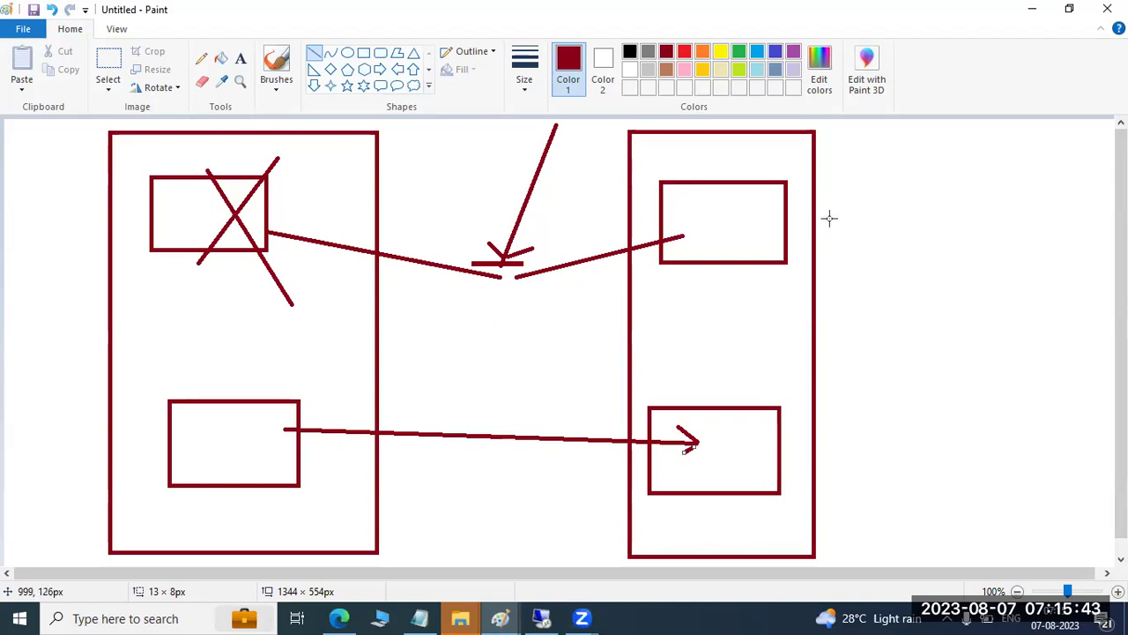
Cross out the whole first tall rectangle and draw a short diagonal line at the second rectangle's upper corner
drag(427, 123, 63, 555)
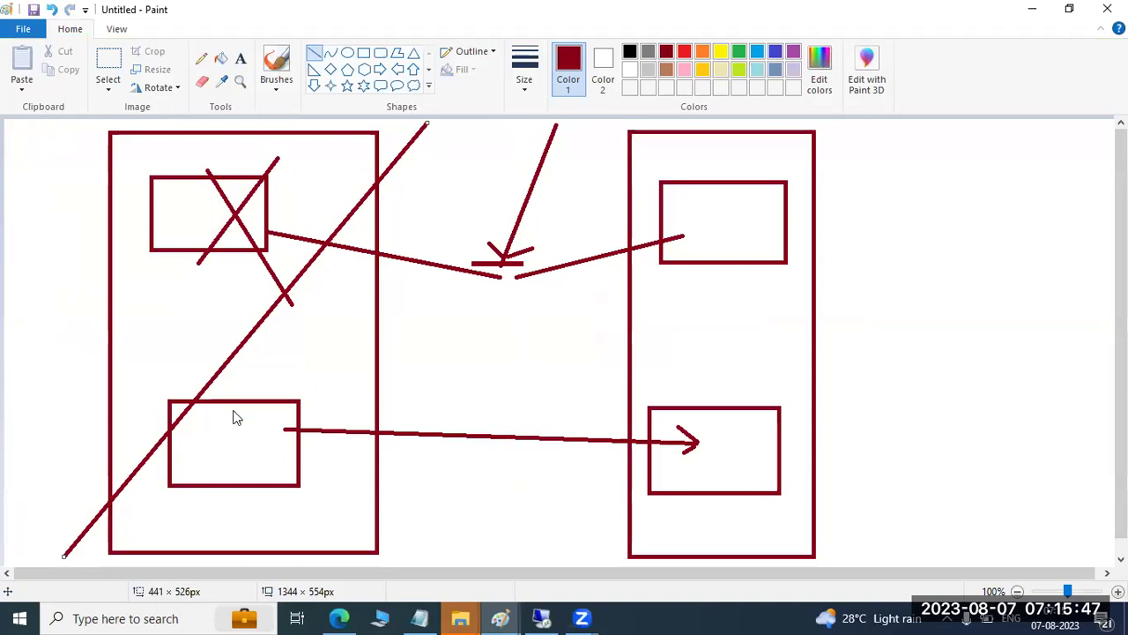
mouse_move(29, 143)
mouse_down()
mouse_move(398, 534)
mouse_move(451, 575)
mouse_up()
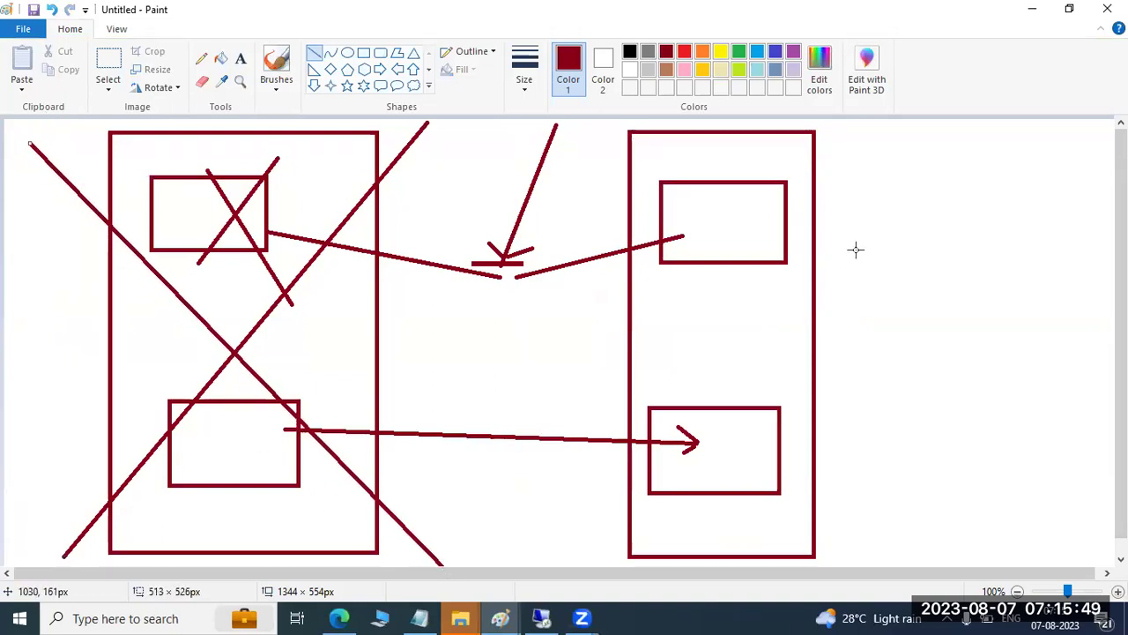
drag(803, 157, 879, 122)
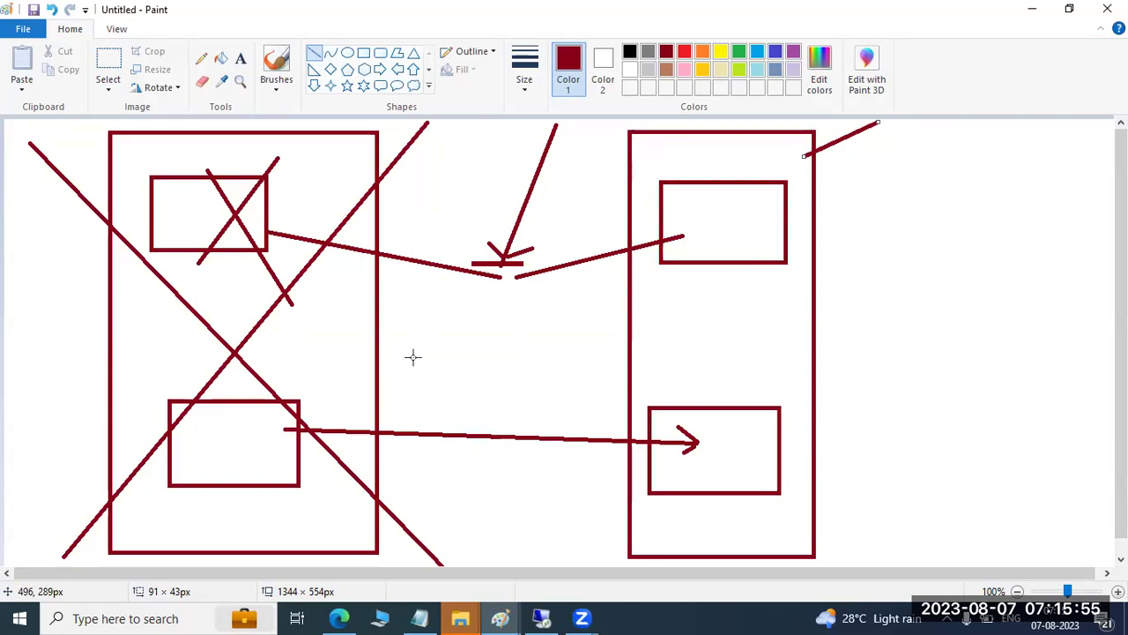
Undo the crosses, arrows, linking lines, inner boxes and second tall rectangle, keeping only the first tall rectangle
key(ctrl+z)
key(ctrl+z)
key(ctrl+z)
key(ctrl+z)
key(ctrl+z)
key(ctrl+z)
key(ctrl+z)
key(ctrl+z)
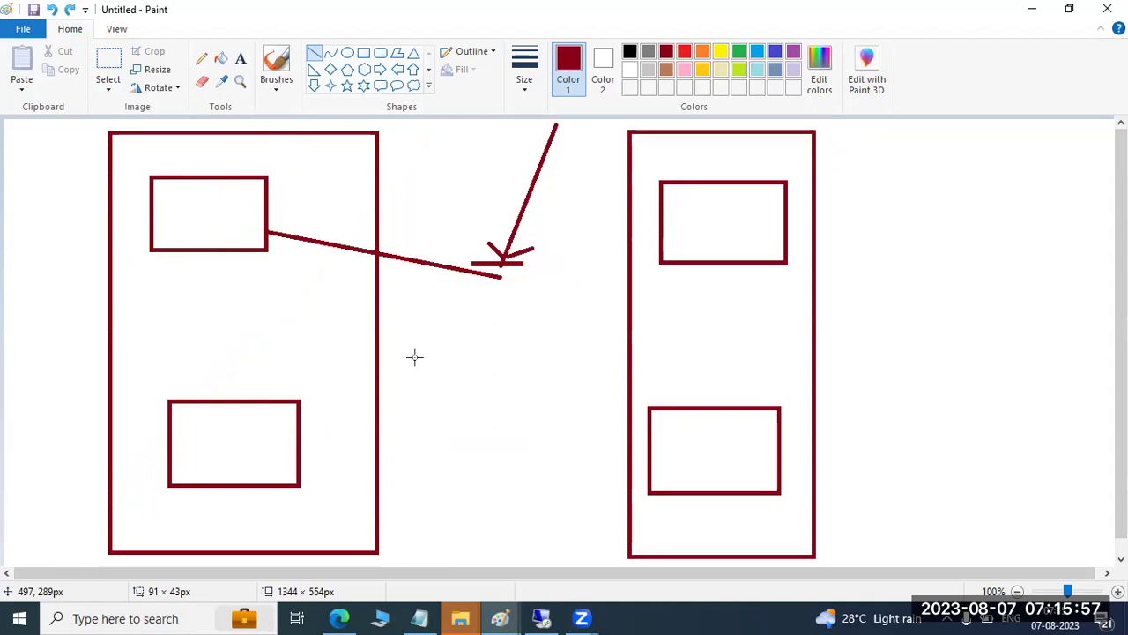
key(ctrl+z)
key(ctrl+z)
key(ctrl+z)
key(ctrl+z)
key(ctrl+z)
key(ctrl+z)
key(ctrl+z)
key(ctrl+z)
key(ctrl+z)
key(ctrl+z)
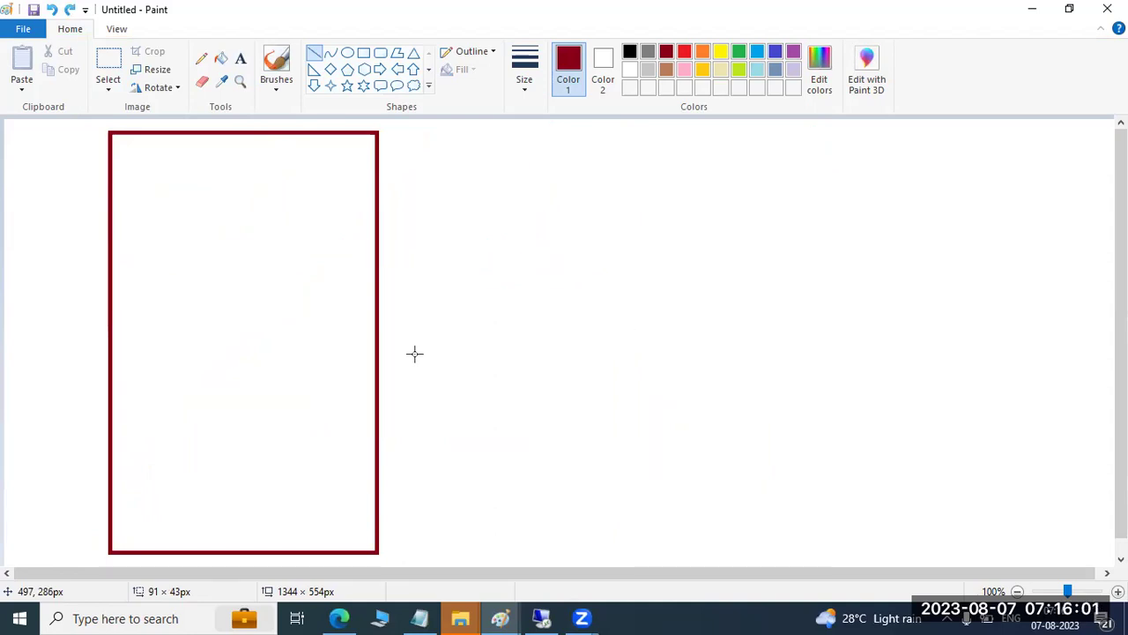
Draw two smaller rectangles, one above the other, inside the remaining tall rectangle
drag(167, 173, 244, 192)
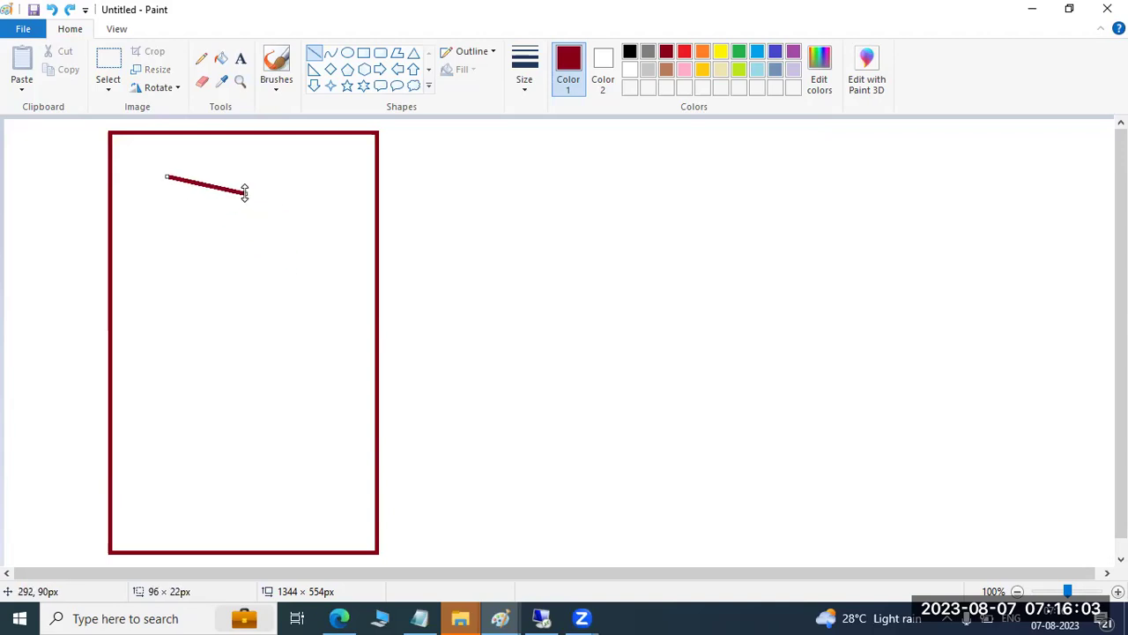
click(363, 53)
drag(162, 167, 309, 259)
mouse_move(161, 371)
mouse_down()
mouse_move(176, 396)
mouse_move(307, 464)
mouse_up()
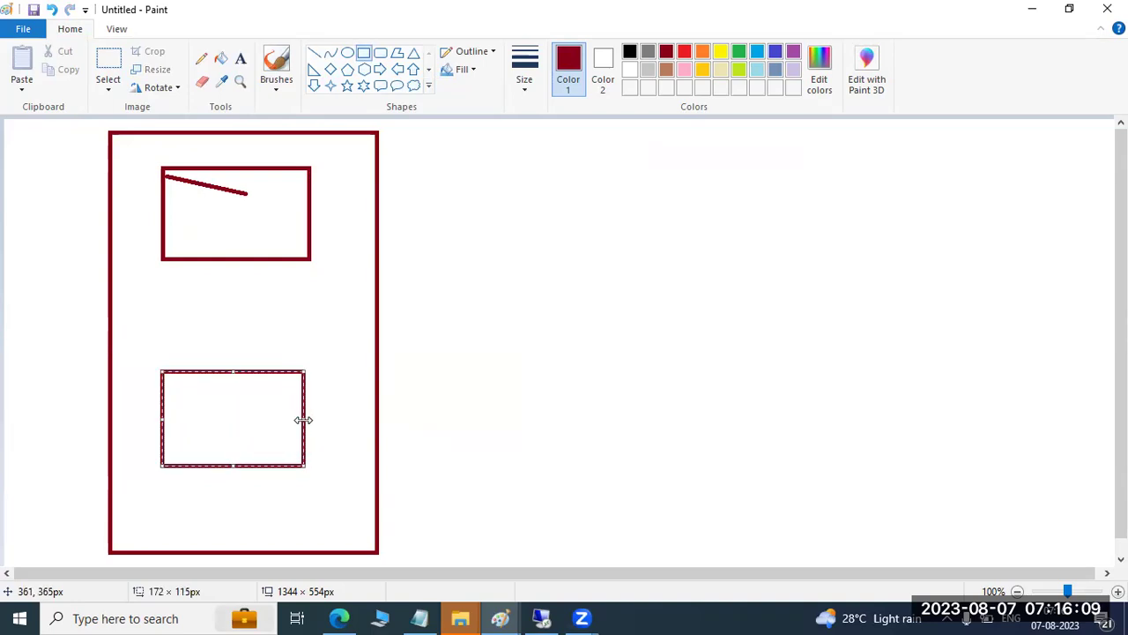
Switch to the remote Software Provisioning Manager session and highlight the list of distribution options in the description
mouse_move(509, 616)
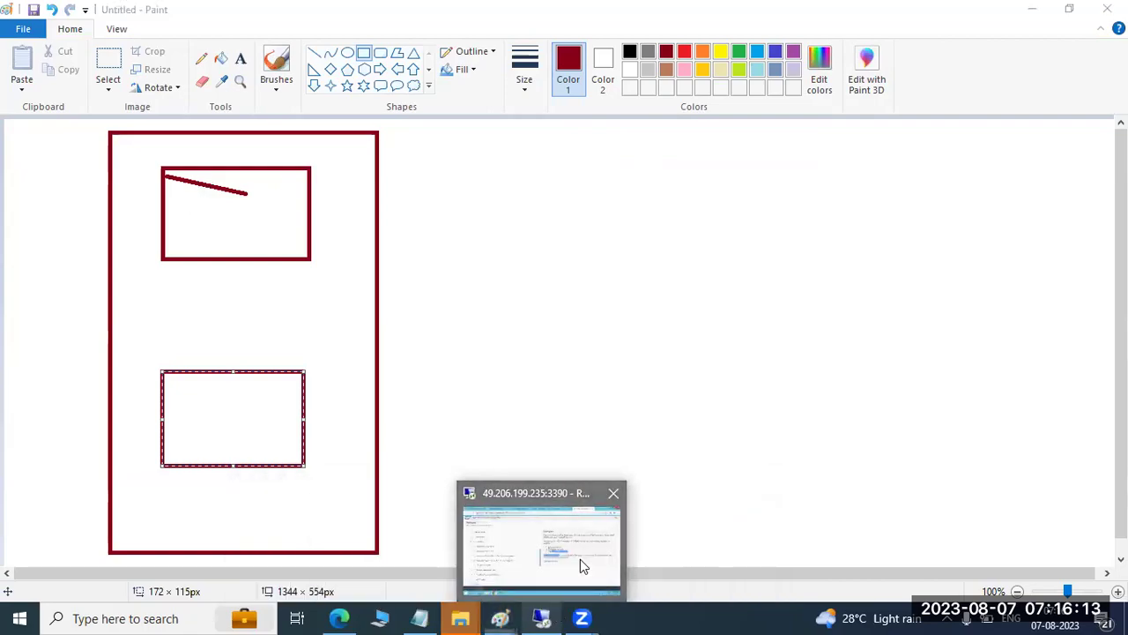
click(580, 559)
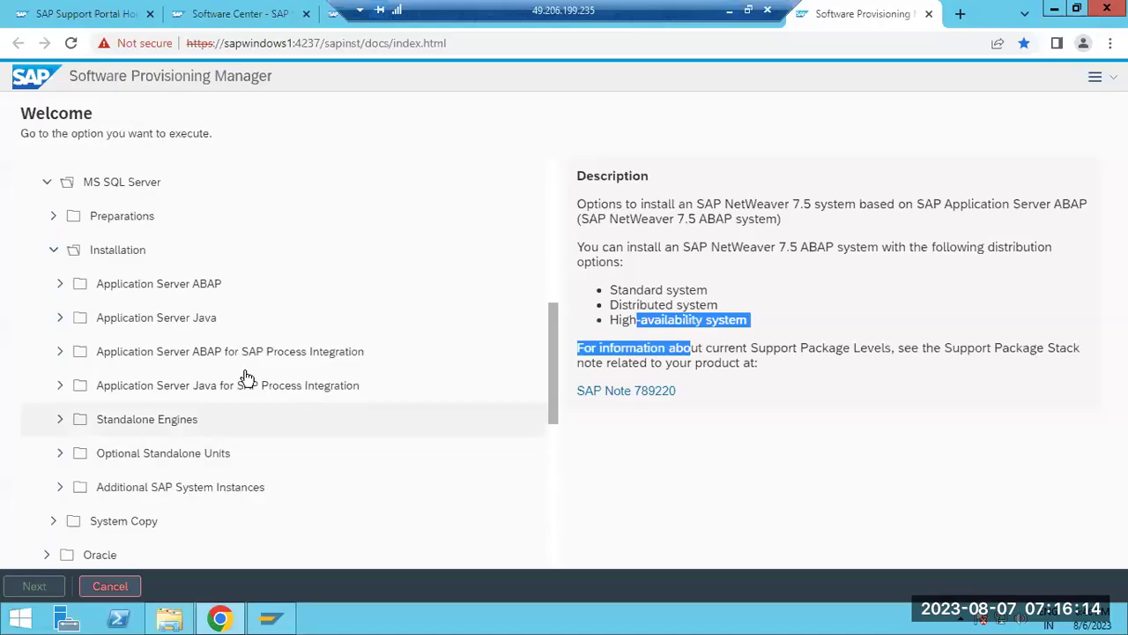
click(646, 251)
drag(648, 251, 729, 342)
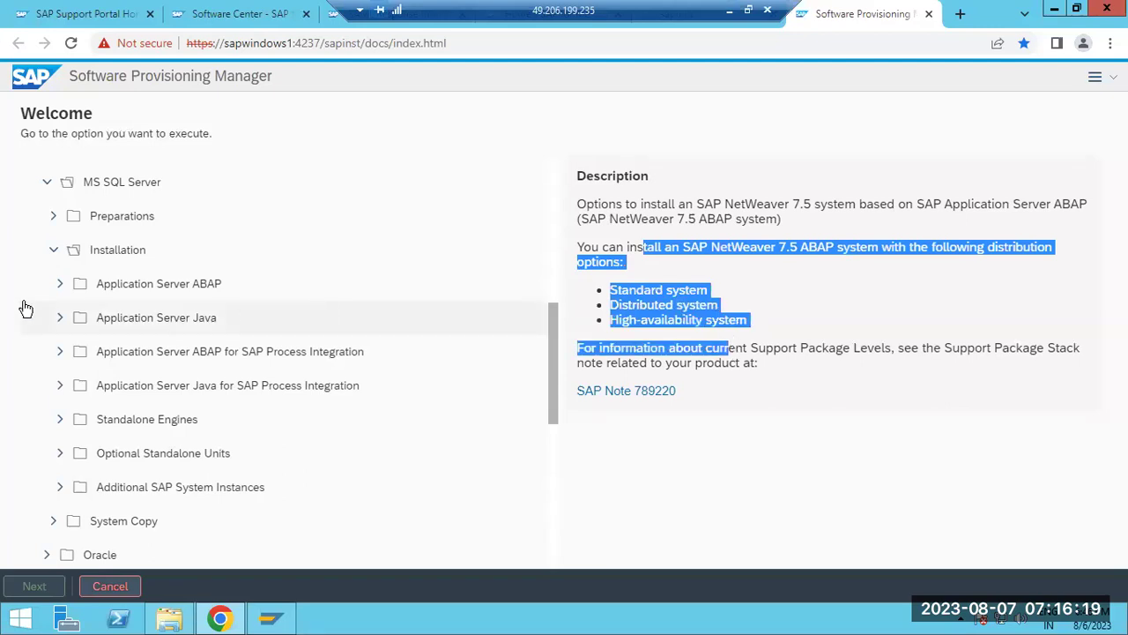
Expand Application Server ABAP and its Standard System folder under the MS SQL Server installation, and select the Standard System option
click(60, 285)
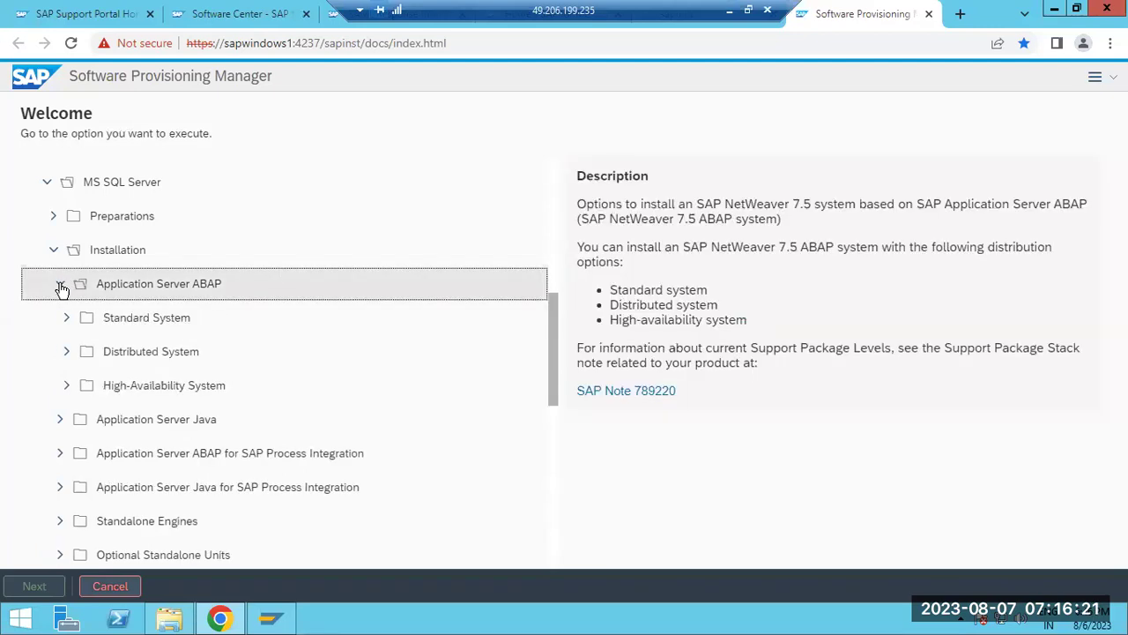
click(67, 320)
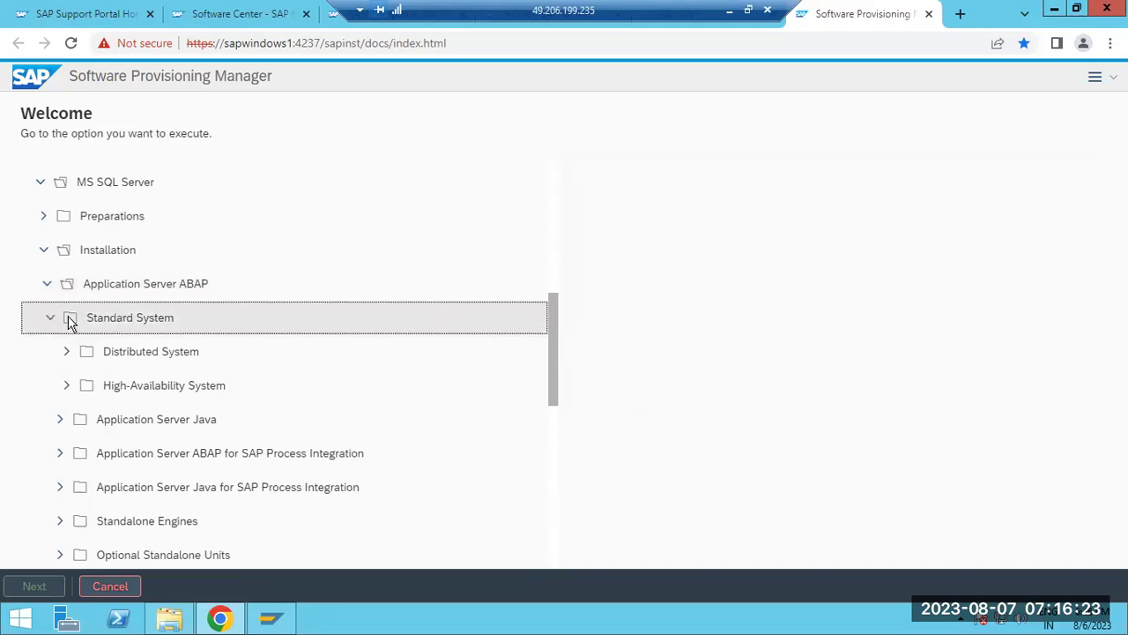
scroll(221, 326, down, 1)
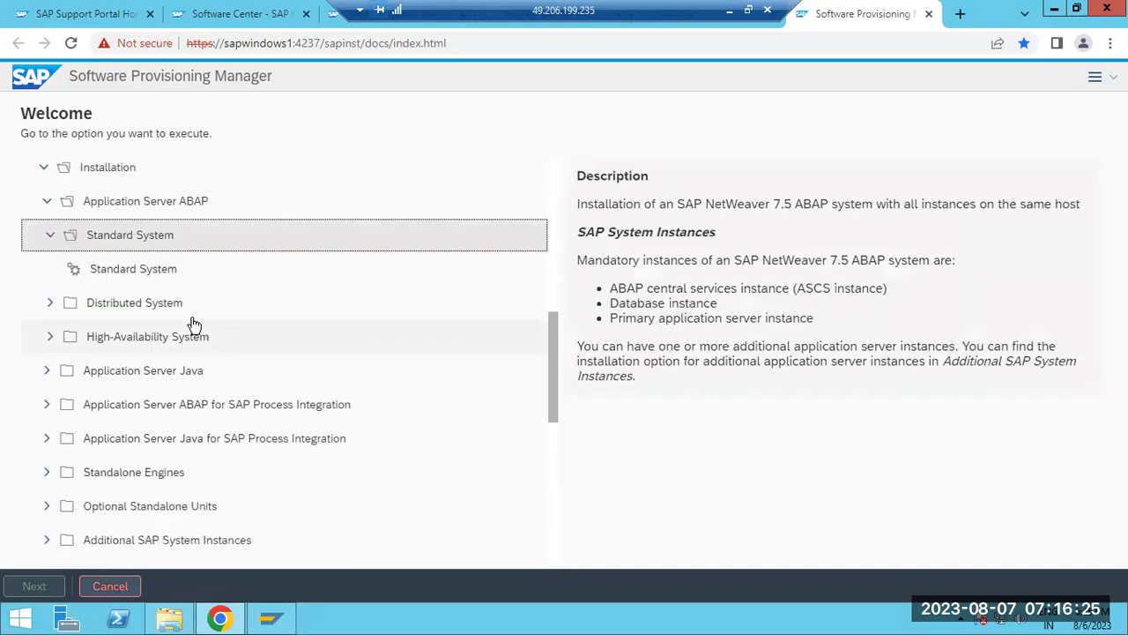
click(137, 268)
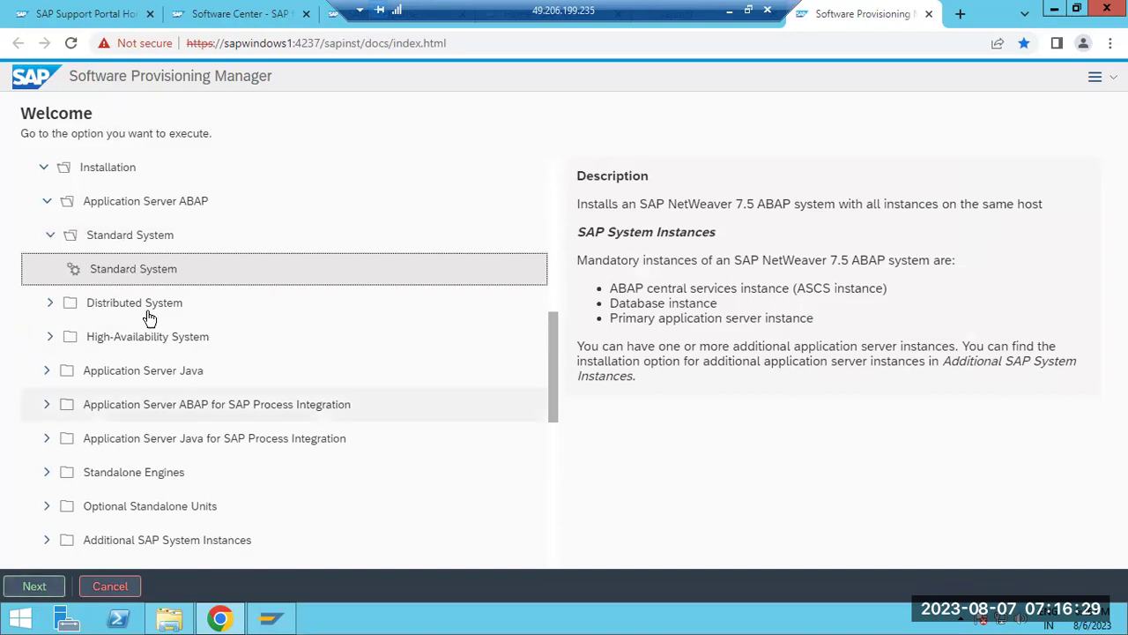
Collapse the Application Server ABAP and Installation folders and review the product list from its beginning down to SAP NetWeaver 7.5
click(47, 201)
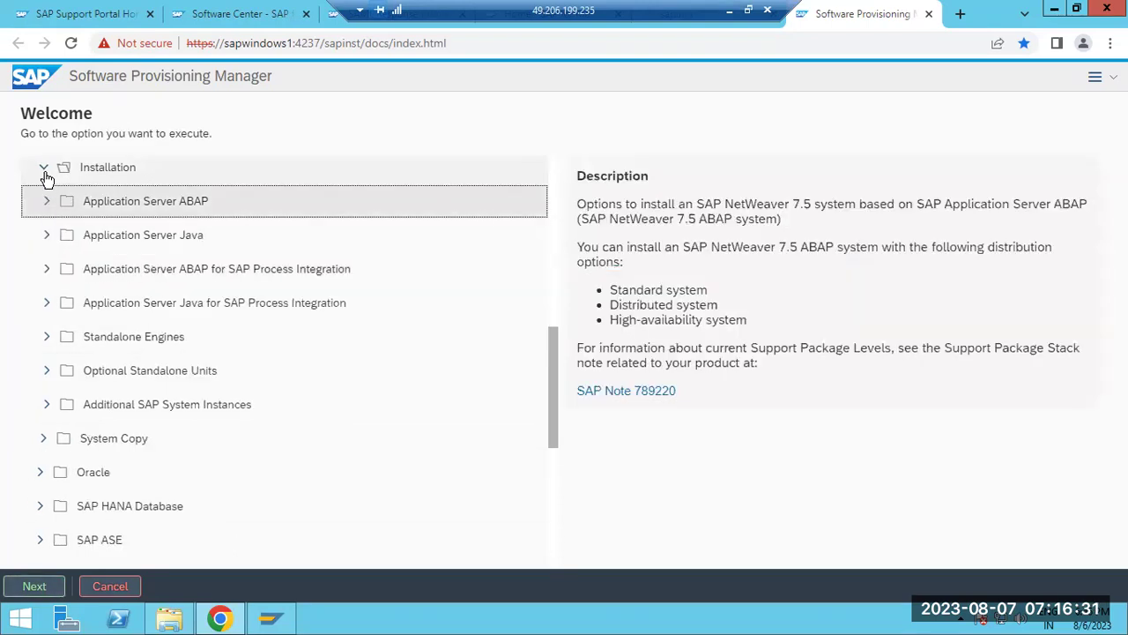
click(43, 172)
scroll(97, 257, up, 10)
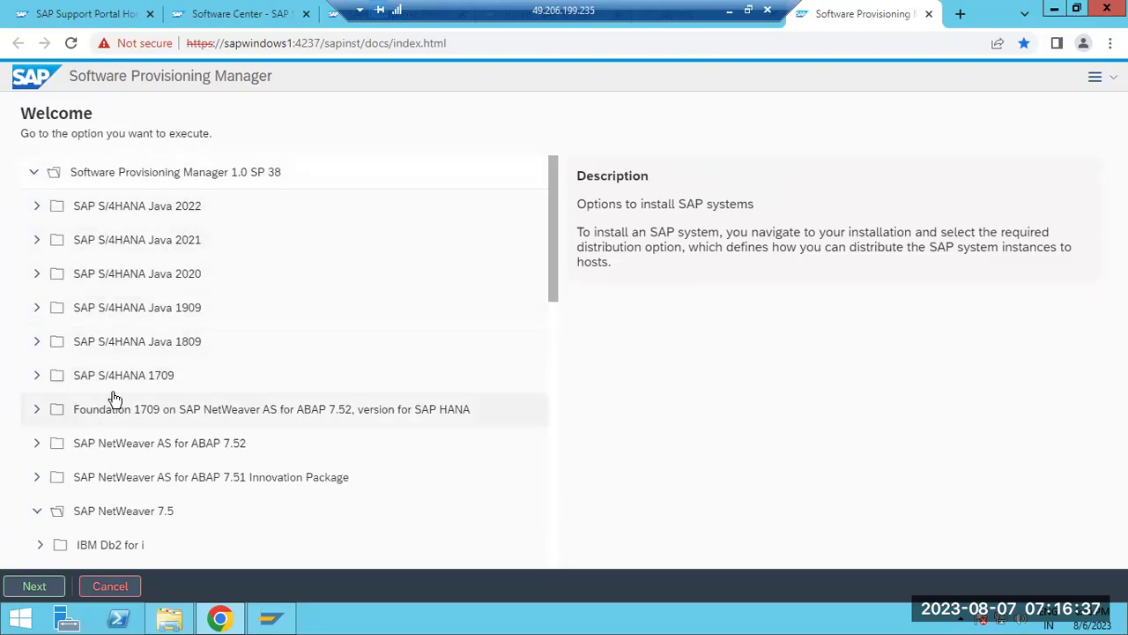
scroll(108, 401, down, 3)
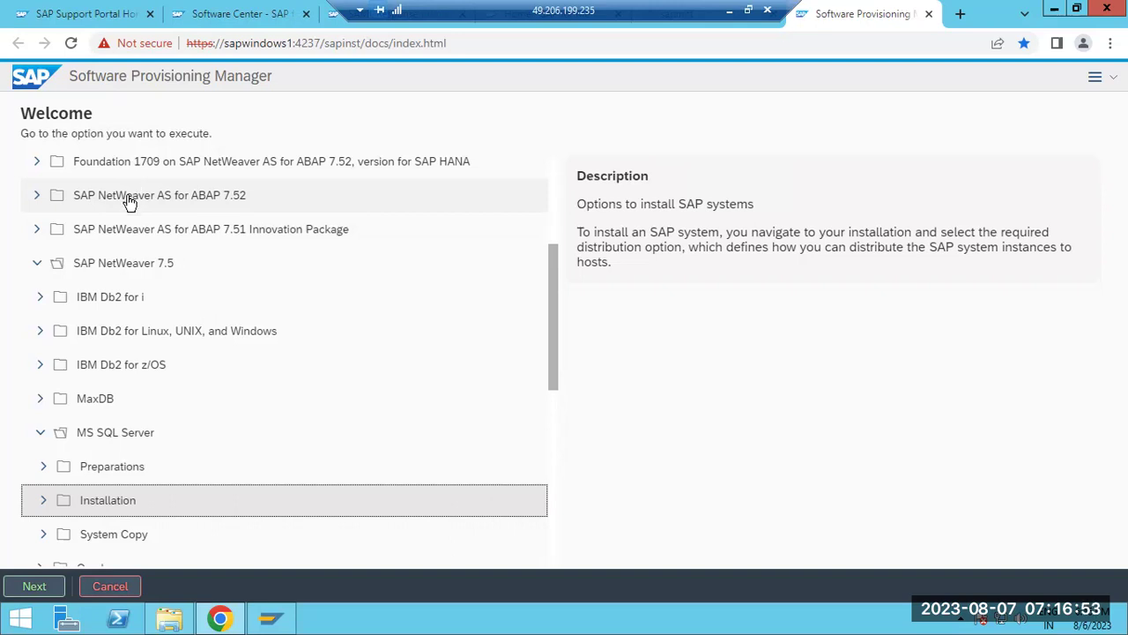
Reopen SAP NetWeaver 7.5 and expand its MS SQL Server and Installation folders
click(37, 266)
click(38, 266)
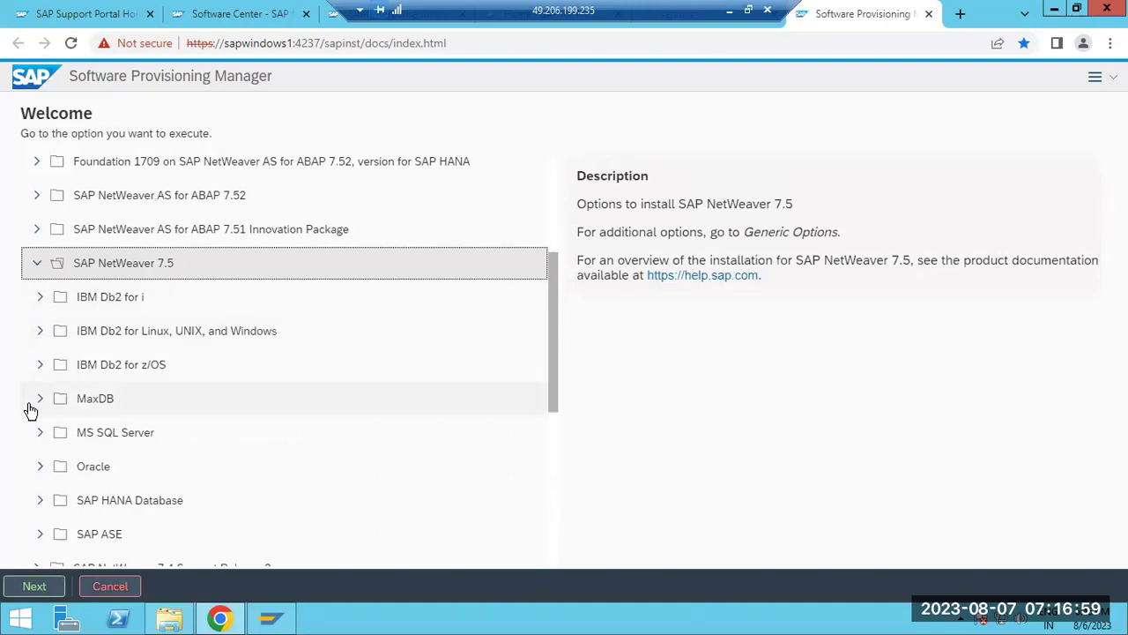
click(40, 433)
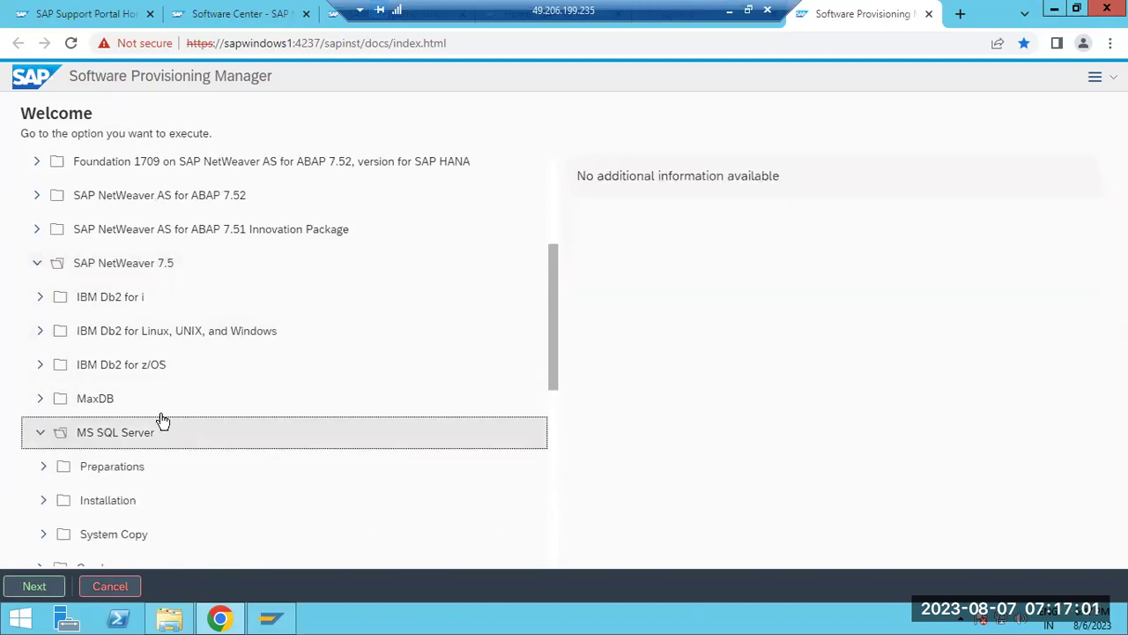
scroll(163, 418, down, 3)
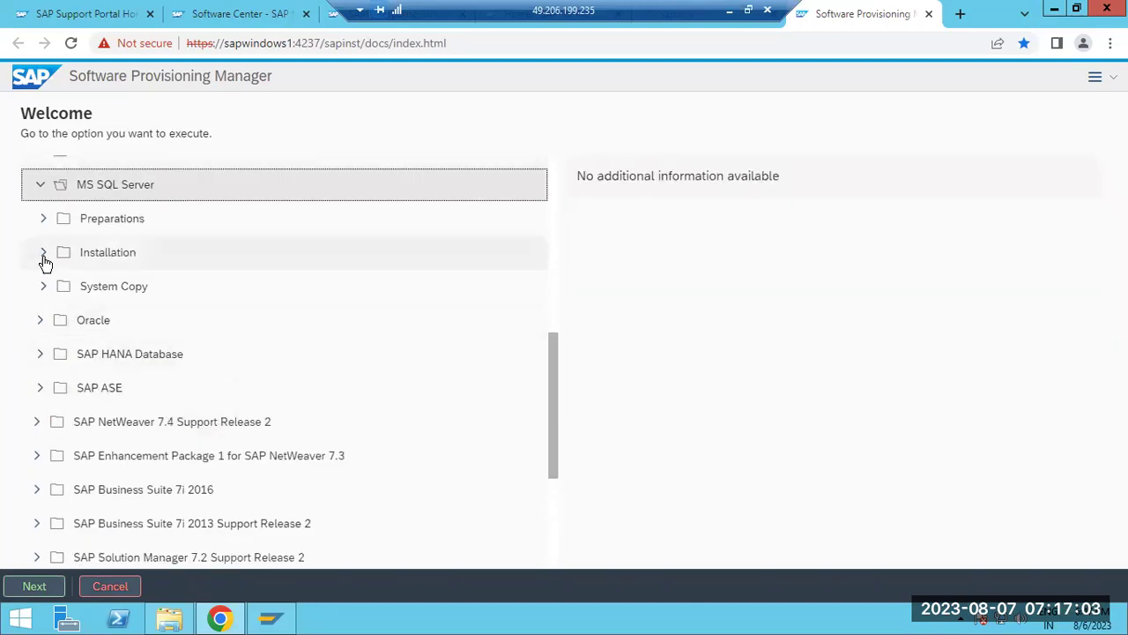
click(44, 257)
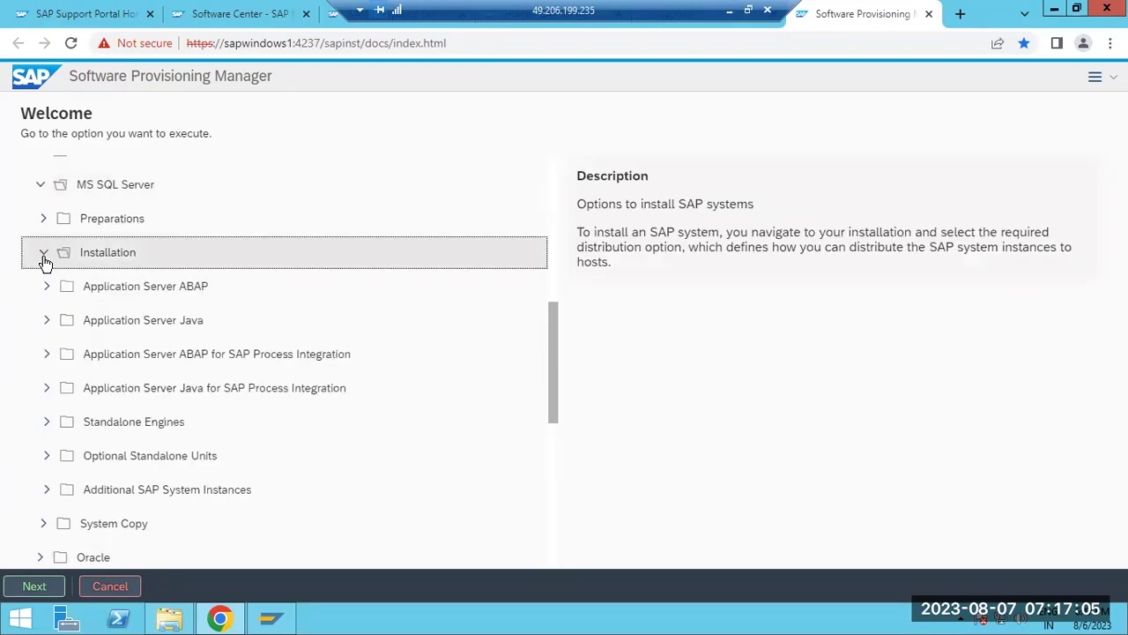
Open the Standard System option under Application Server ABAP and continue with a new run of the chosen option
click(39, 293)
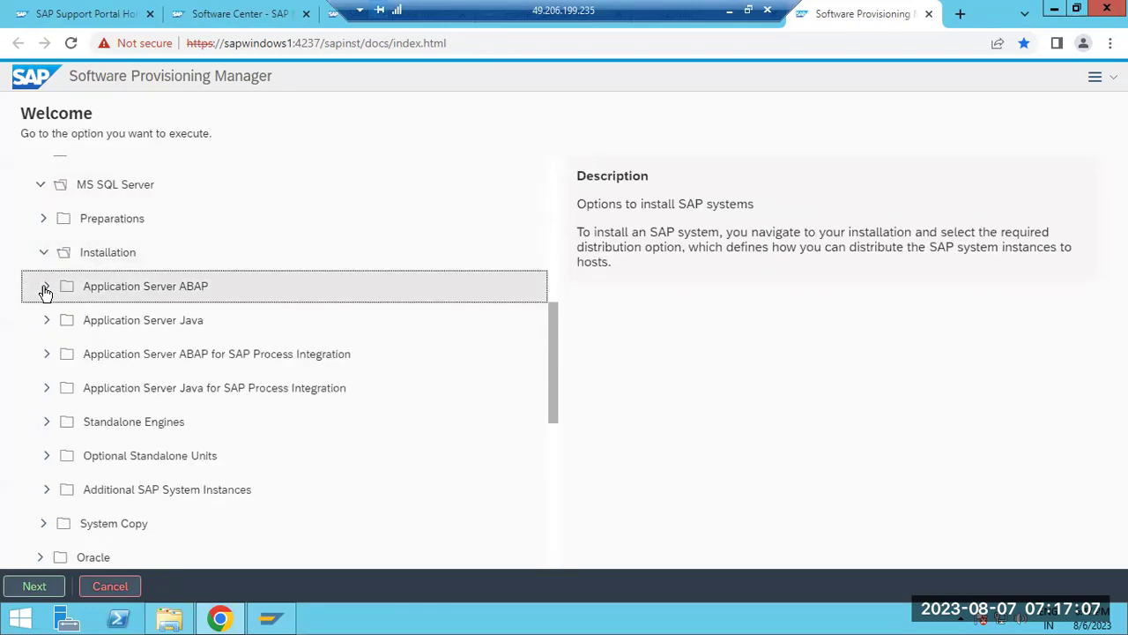
click(51, 324)
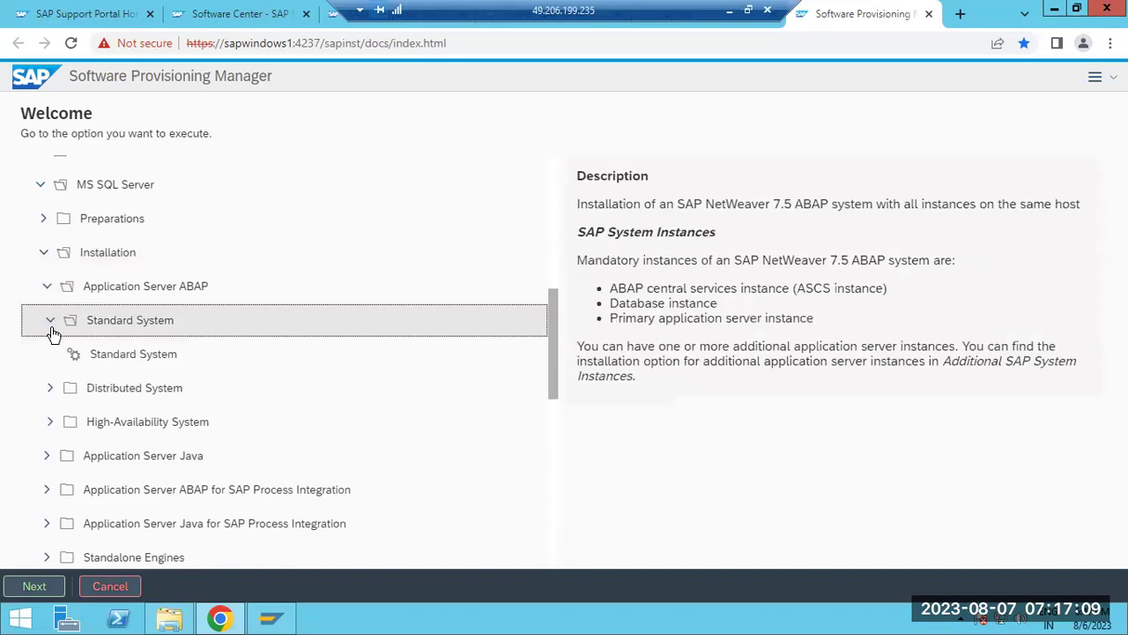
click(78, 359)
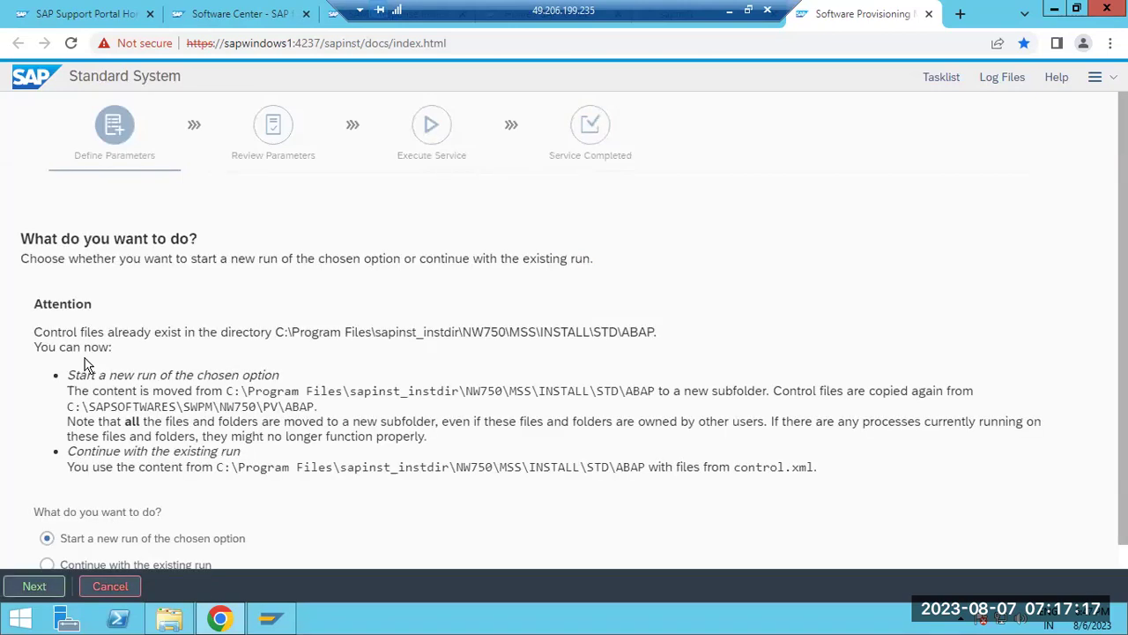
click(34, 586)
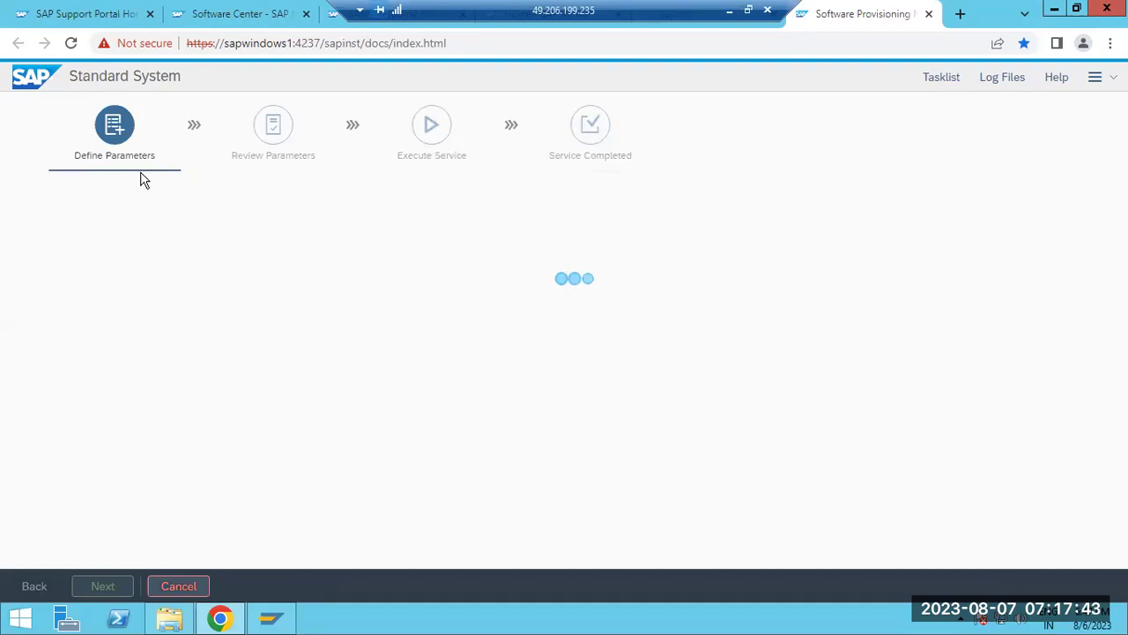
Show the installation log files and the task list, and highlight the Collecting Input task
click(1005, 79)
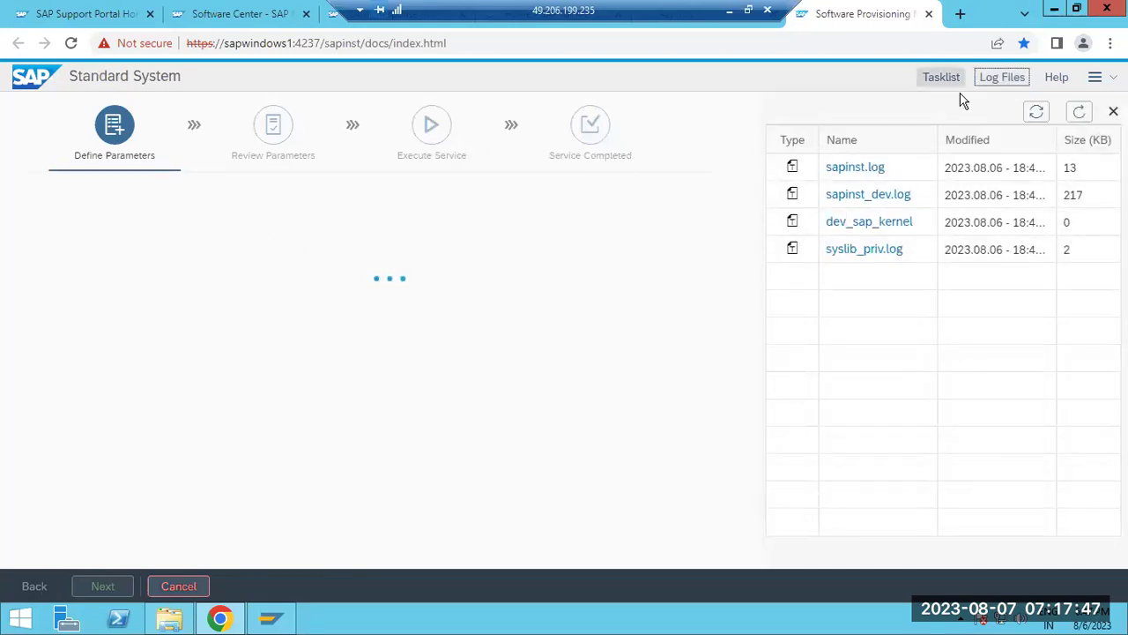
click(944, 79)
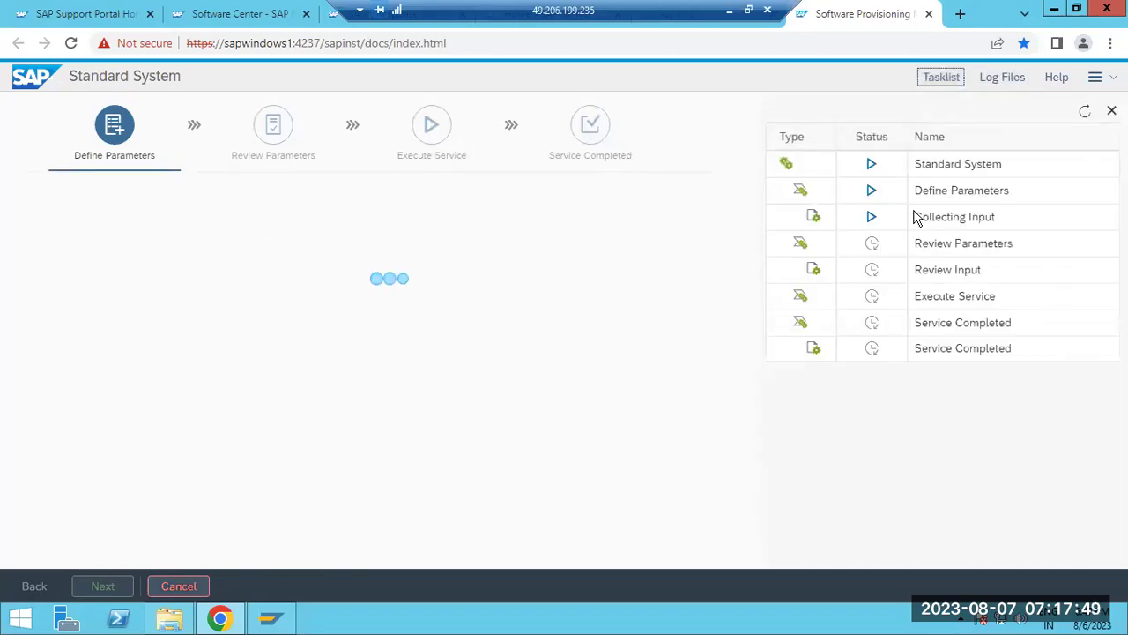
click(917, 218)
drag(917, 218, 996, 219)
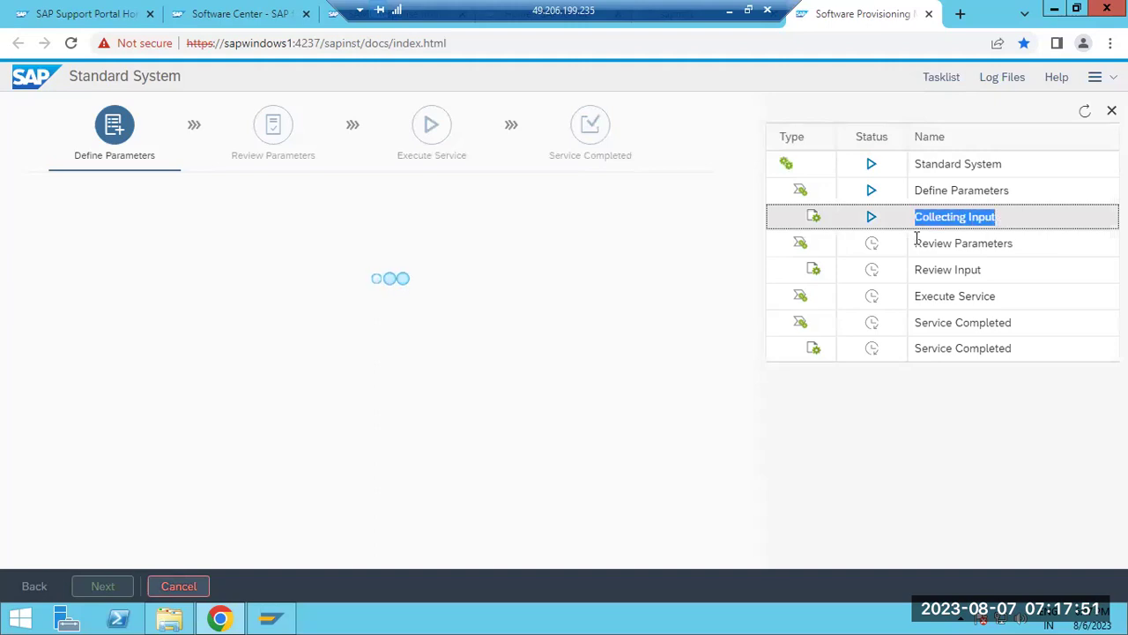
Return to the log files, highlight sapinst_dev.log, and view the contents of sapinst.log
click(980, 85)
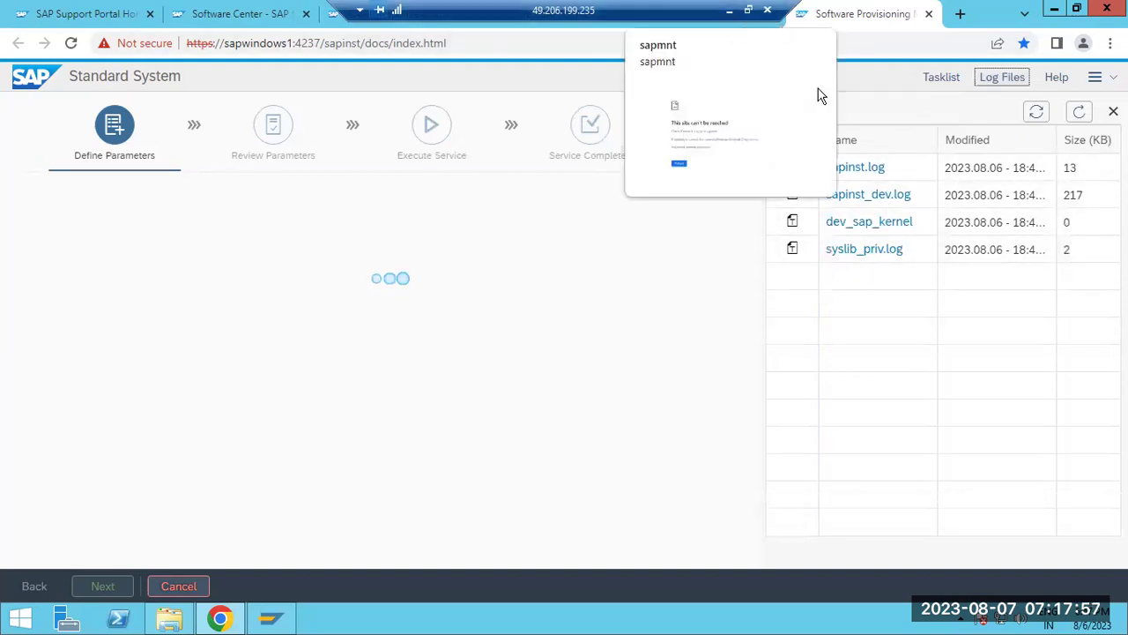
drag(820, 169, 926, 196)
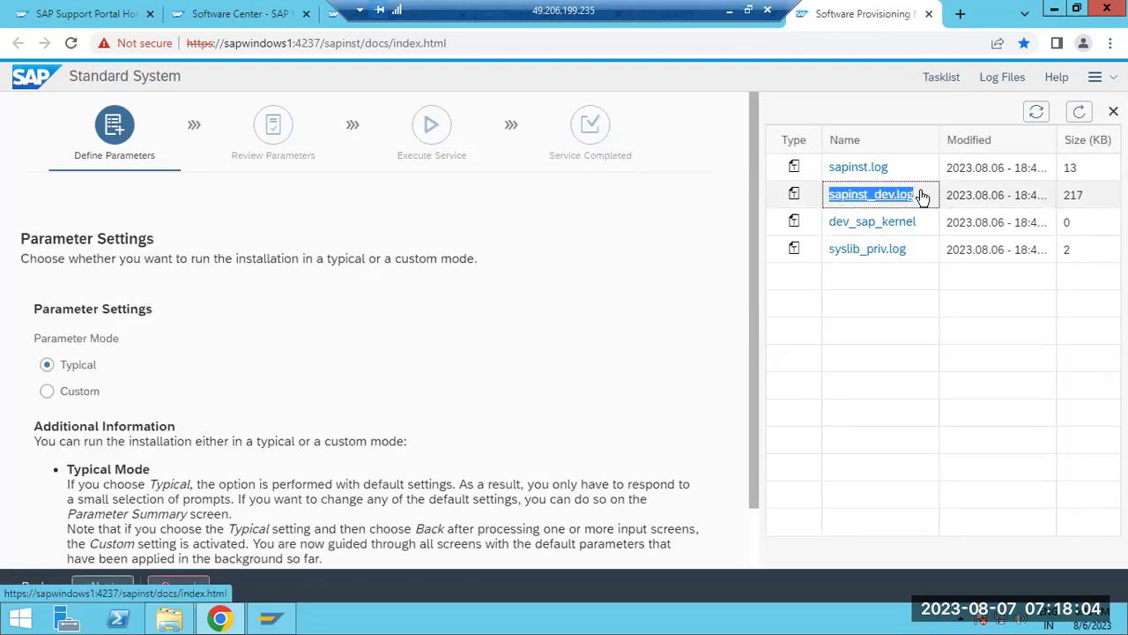
click(861, 168)
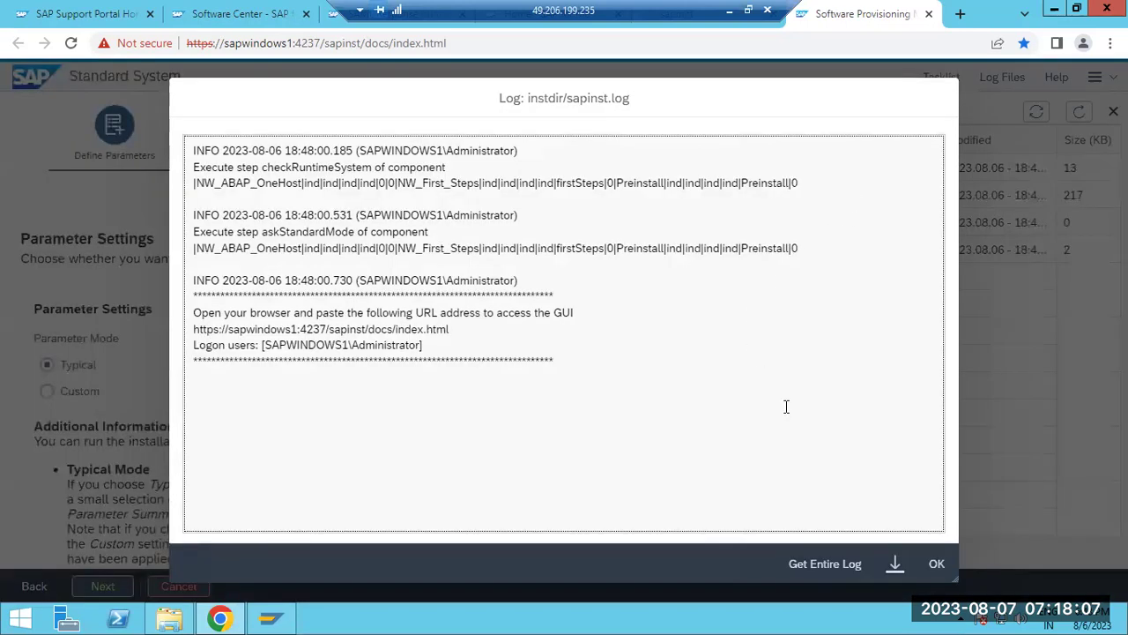
click(936, 562)
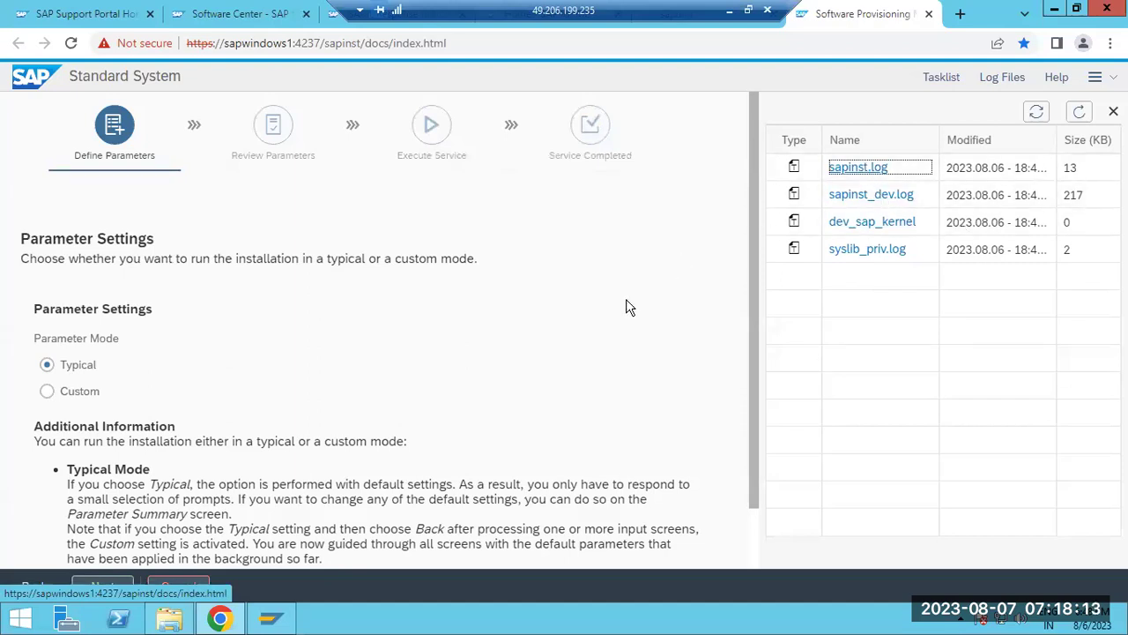
Choose the Typical parameter mode and continue with the installation
scroll(617, 301, down, 1)
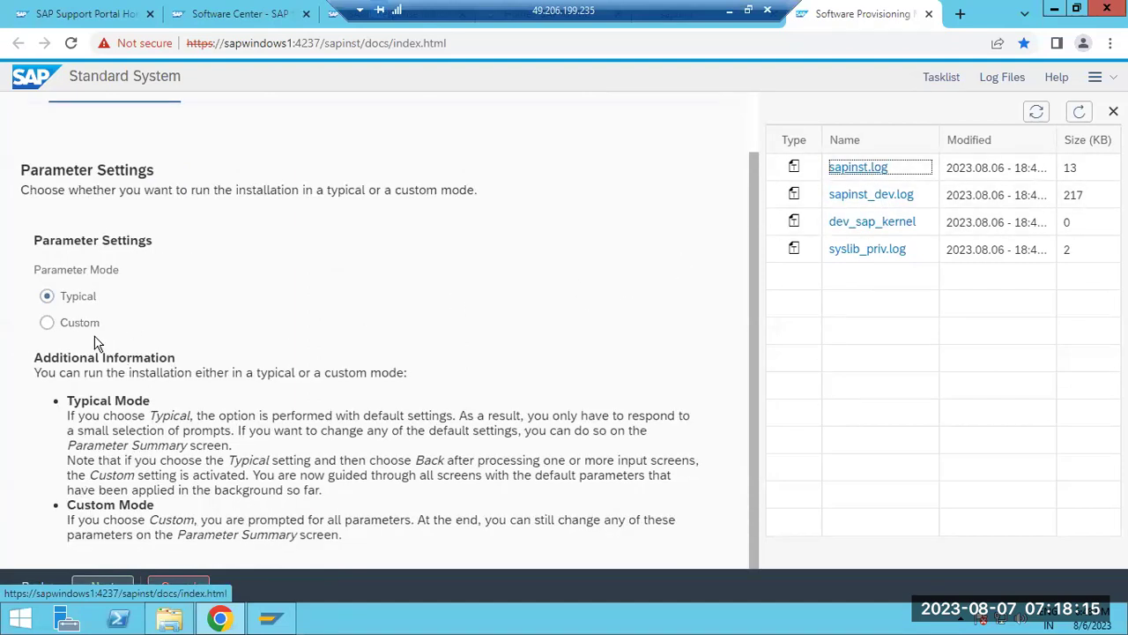
click(61, 297)
click(104, 588)
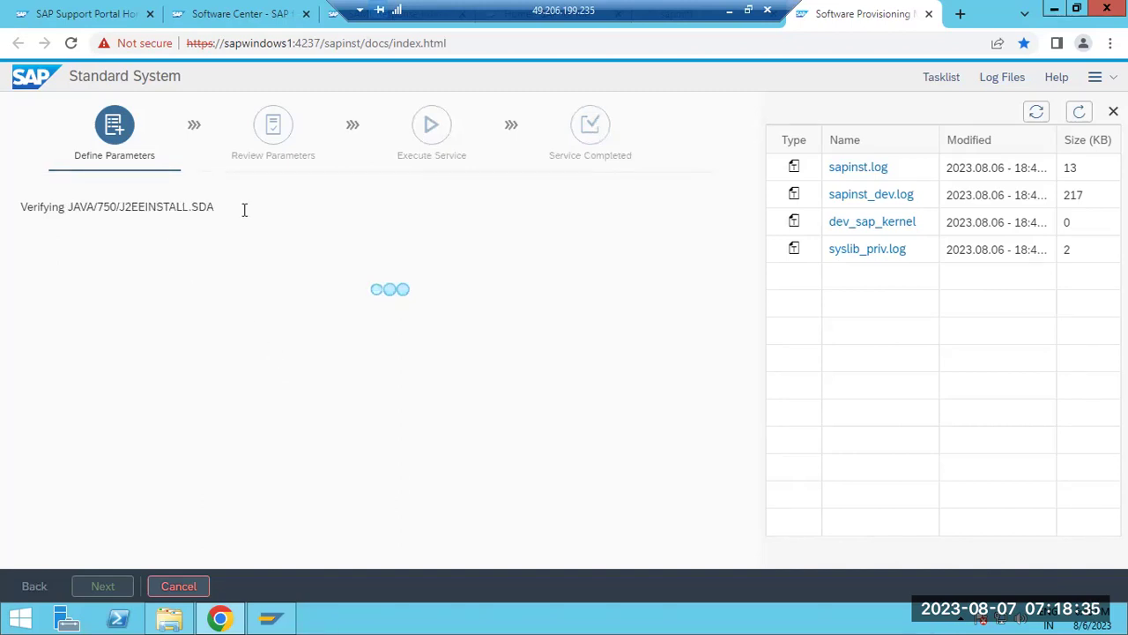
Switch to Paint and add a text box beside the tall rectangle listing "SAPINST.loG" and "SAPINST_DEV.log"
key(alt+Tab)
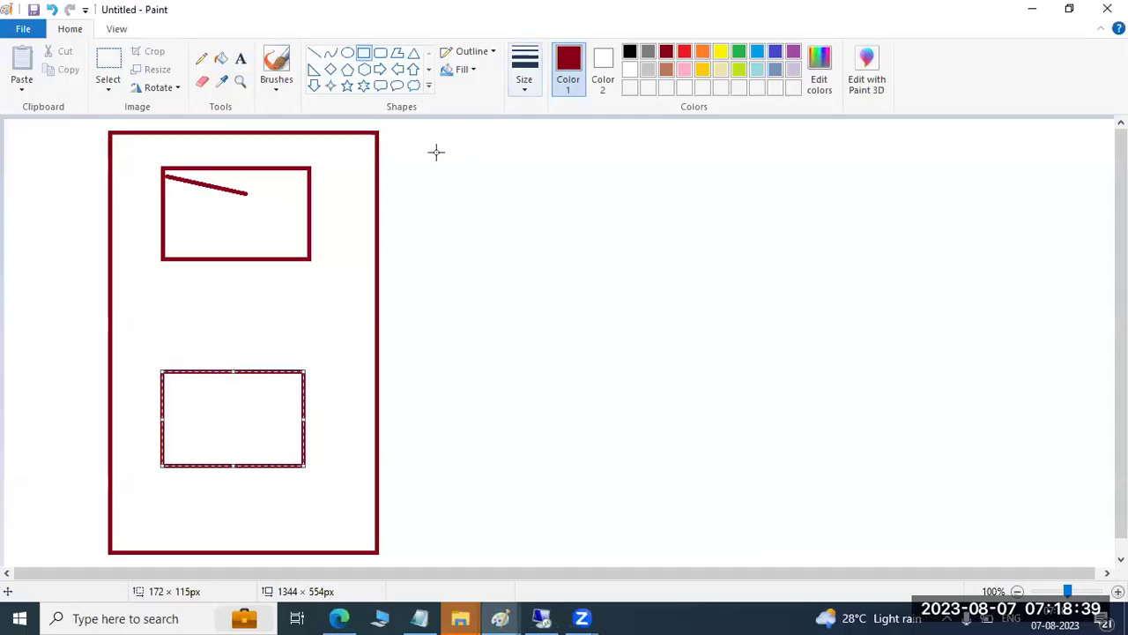
key(alt+h)
key(t)
drag(506, 143, 1062, 507)
text(SAPI)
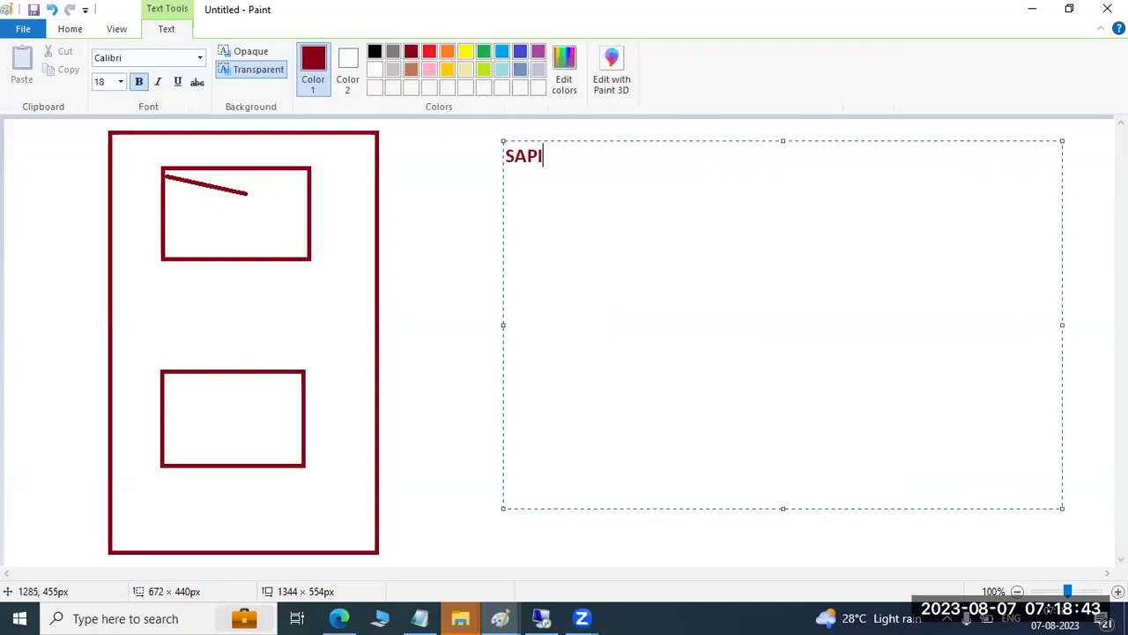
text(NST.IoG)
key(Return)
text(SAPINST_DEV.log)
key(Return)
Add the separate lines "port-4237" and "Installation softwares" below the log file names in the text box
text(port-4237)
key(Return)
key(Return)
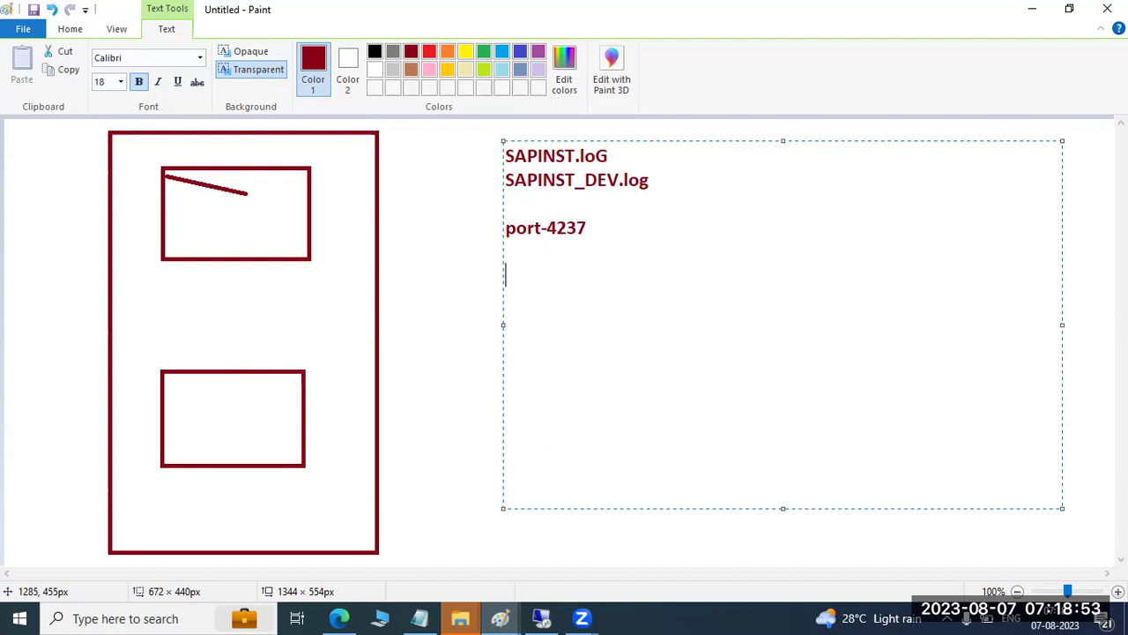
text(Installation softwares)
key(Return)
text(SWPM)
key(BackSpace)
key(BackSpace)
key(BackSpace)
key(BackSpace)
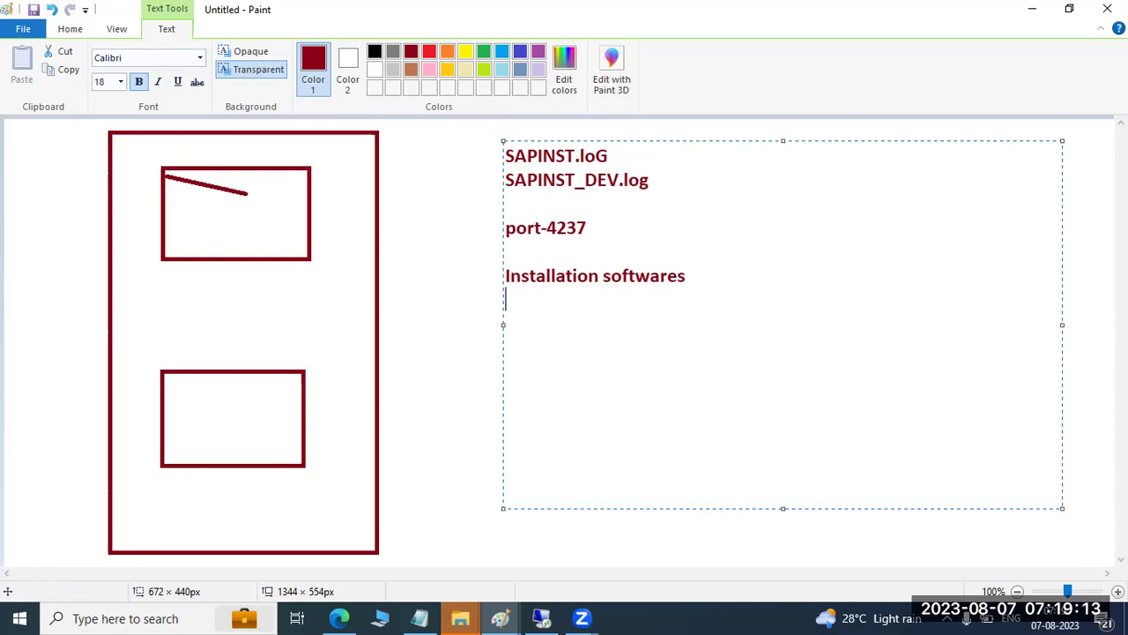
Switch to the remote Software Provisioning Manager session, highlight the SAP System ID label, and try to continue with the ID left empty
click(546, 617)
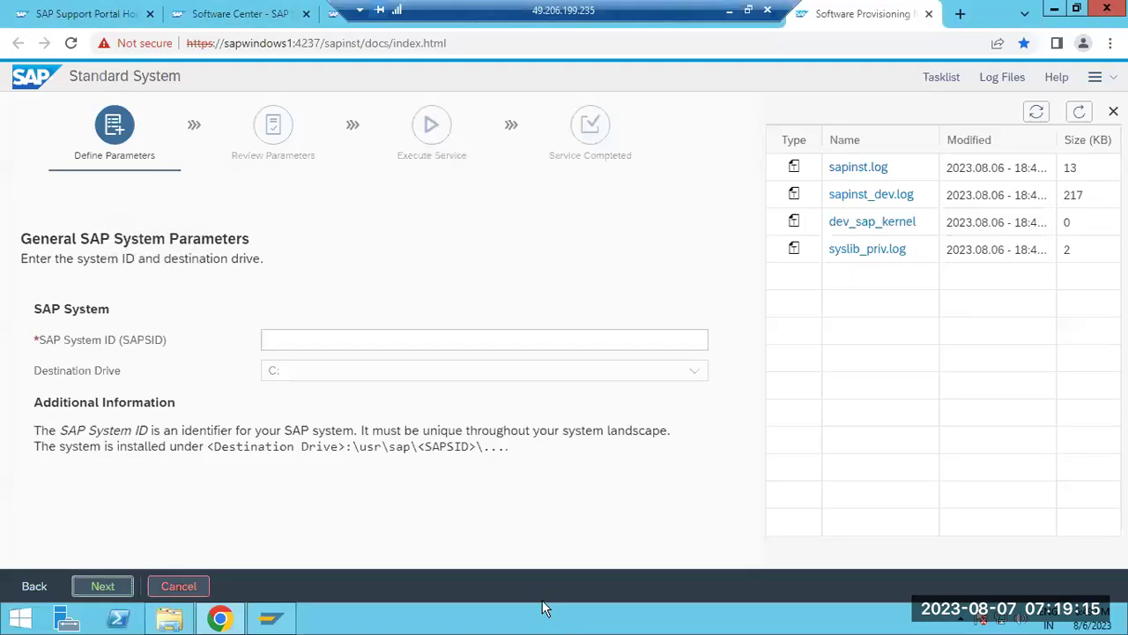
drag(36, 341, 171, 340)
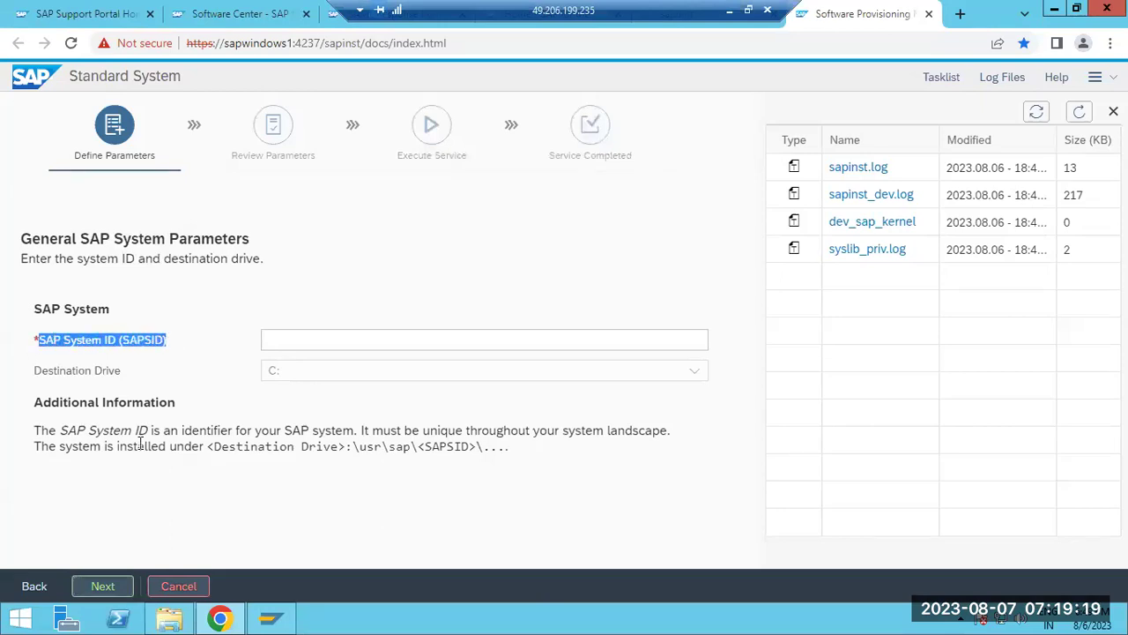
click(103, 588)
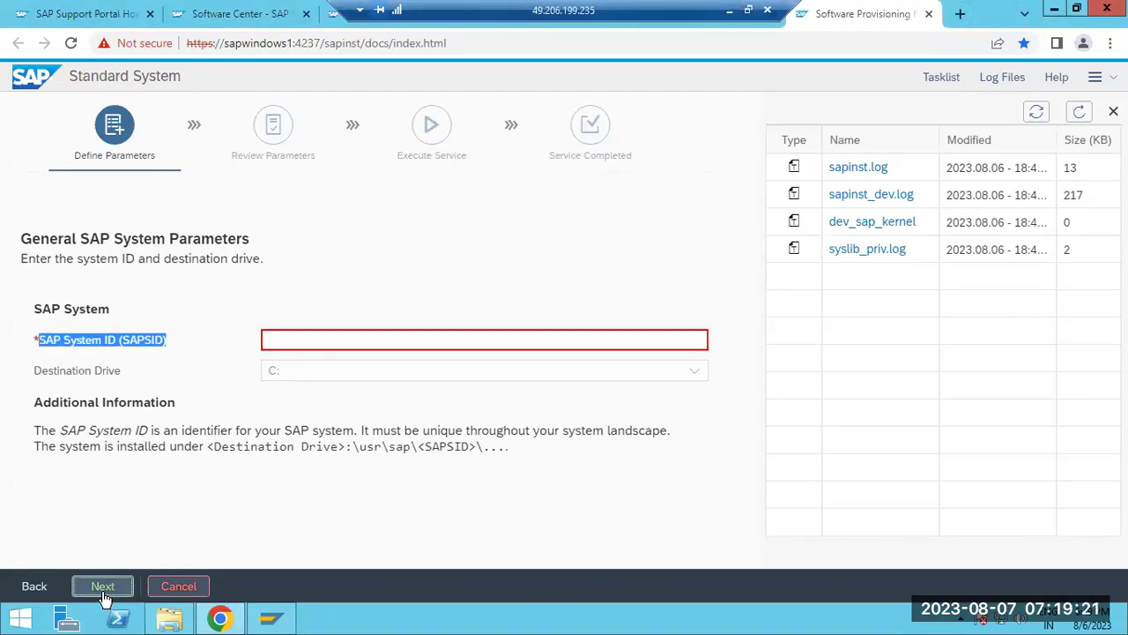
click(307, 341)
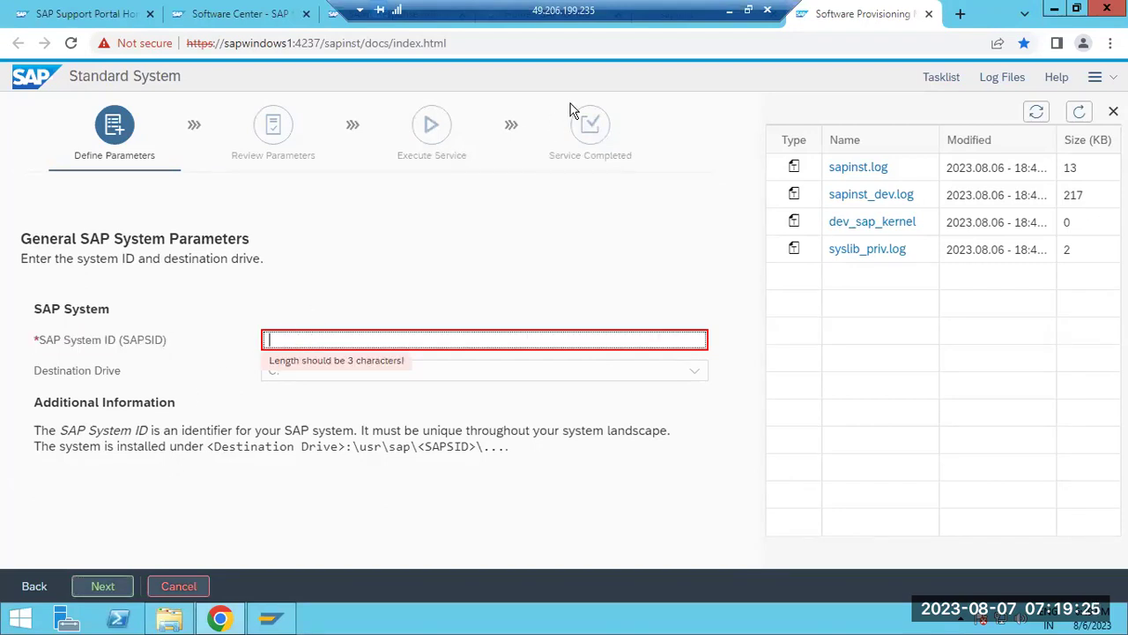
Switch to Paint, add a line listing the SIDs DEV, QAS and PROD below the installation notes, and return to the remote session
click(729, 10)
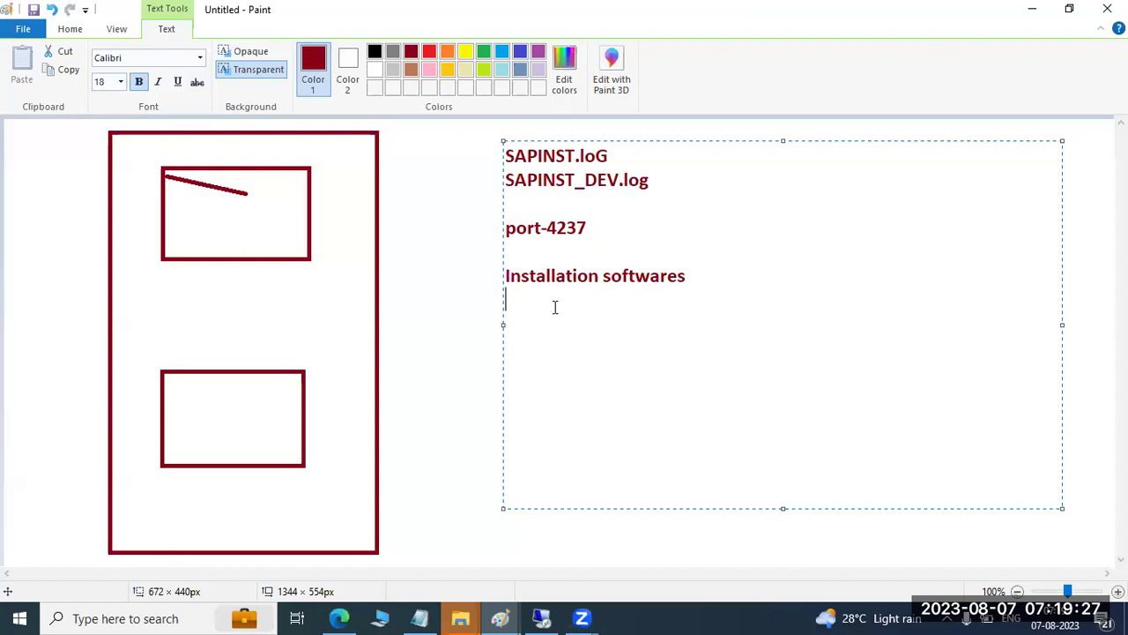
text(SID =)
text(DEV,QA)
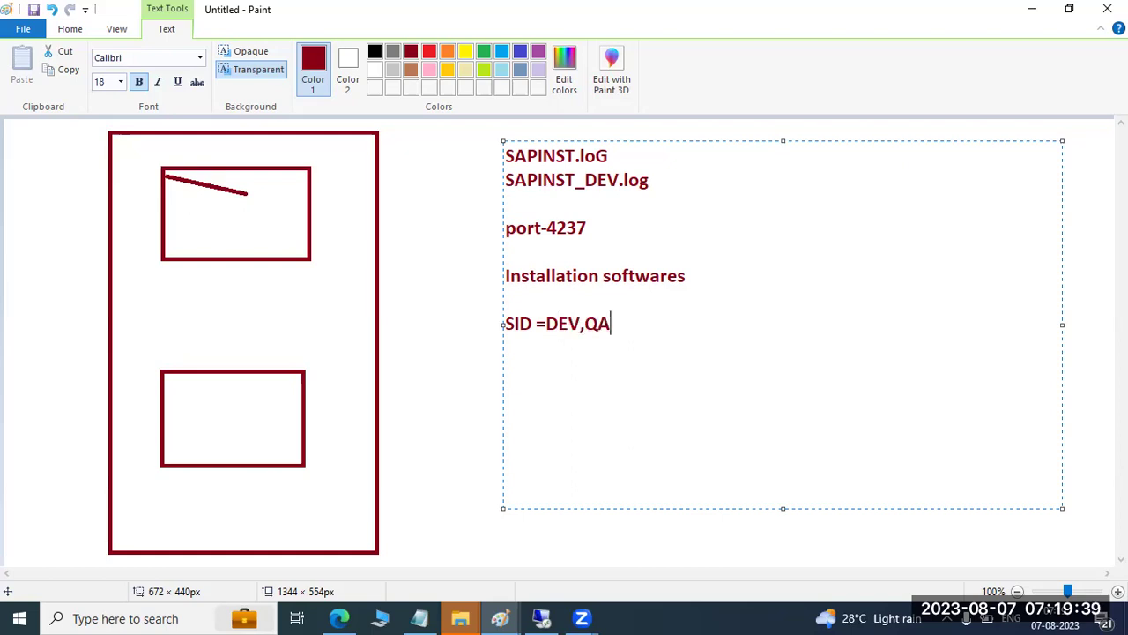
text(S,PROD,N)
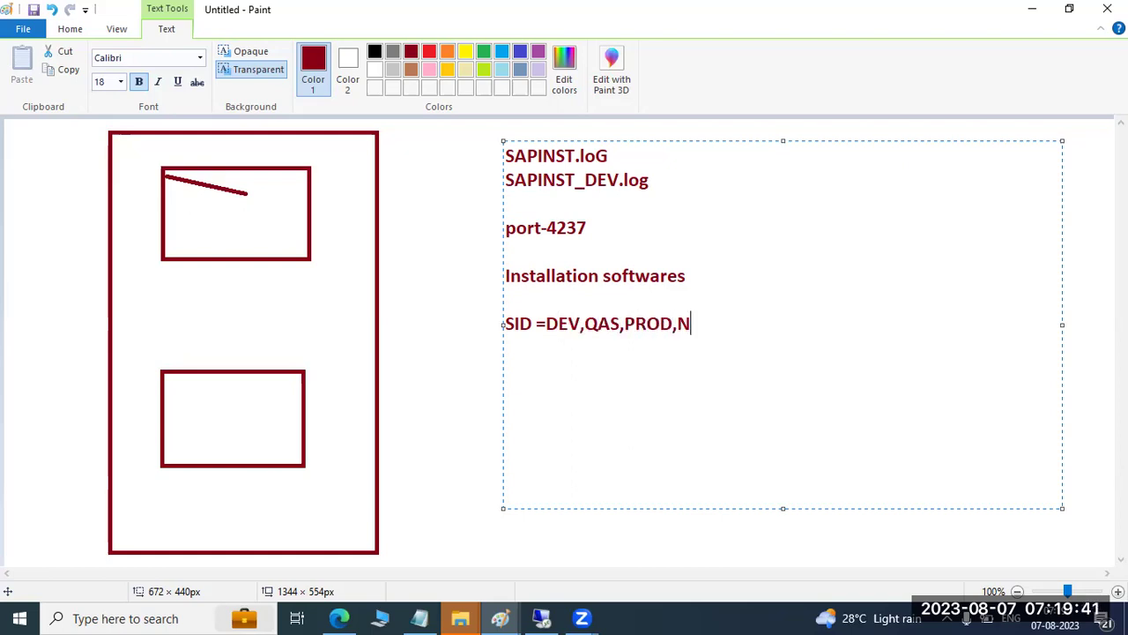
text(QD NS)
key(BackSpace)
key(BackSpace)
key(BackSpace)
key(BackSpace)
click(541, 618)
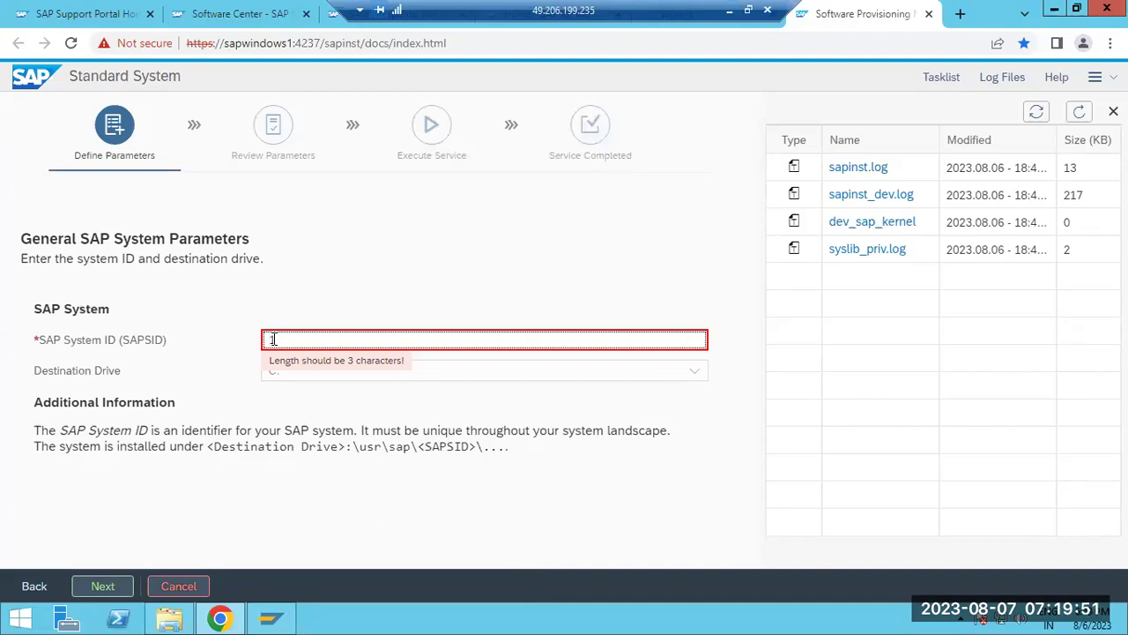
Try "1AV" as the SAP System ID and clear the entry
text(1AV)
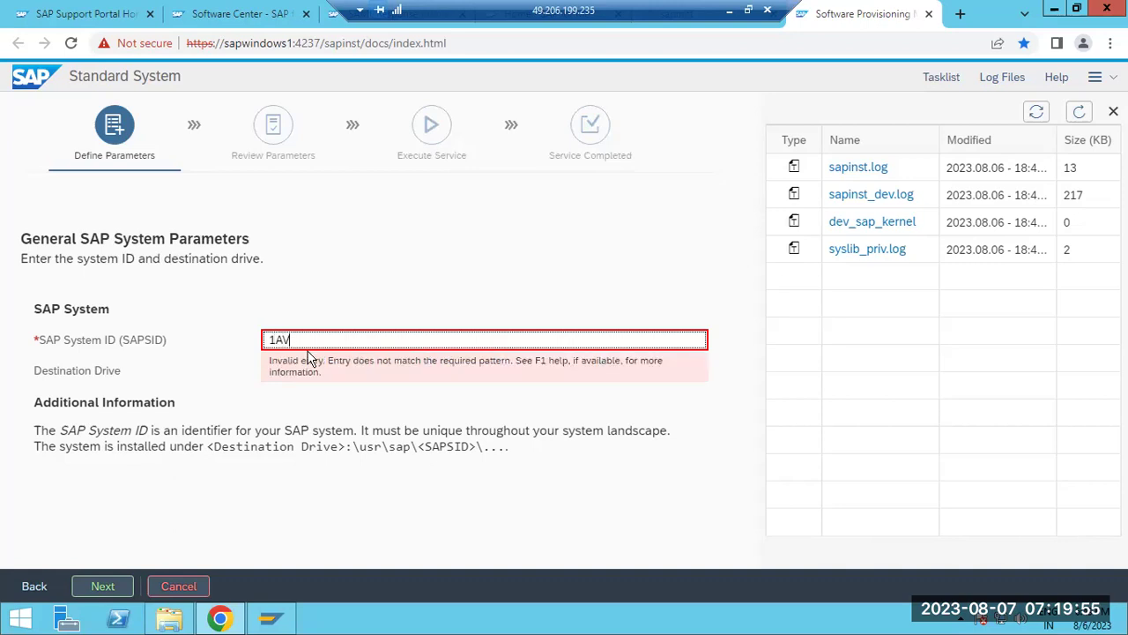
click(381, 360)
click(386, 340)
key(BackSpace)
key(BackSpace)
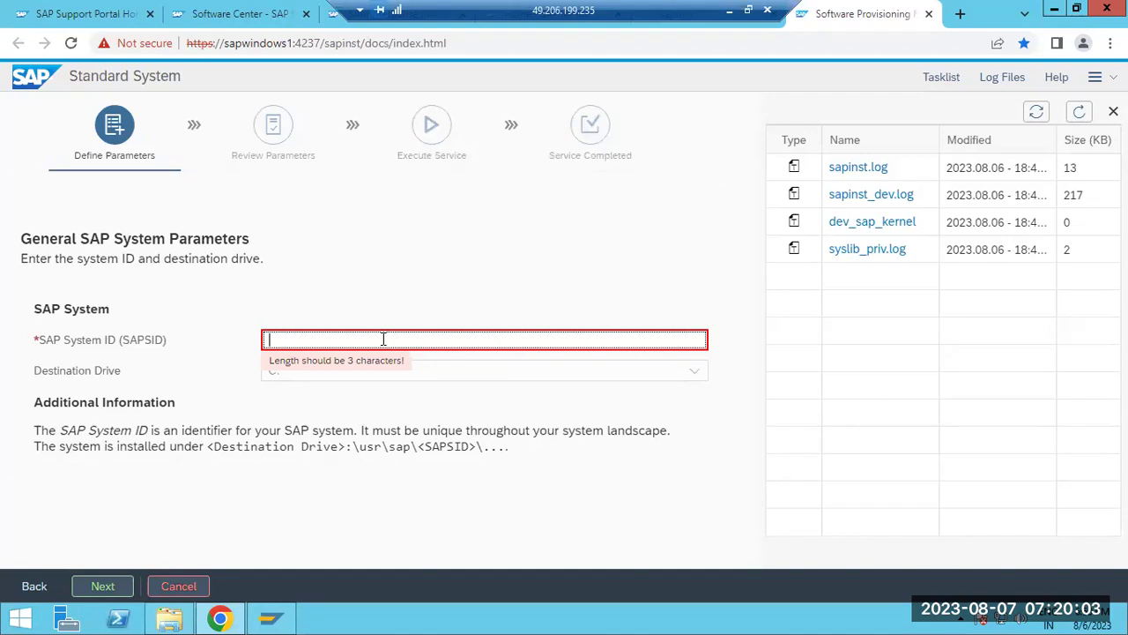
Set the SAP System ID to DEV and continue with the installation
text(DV1)
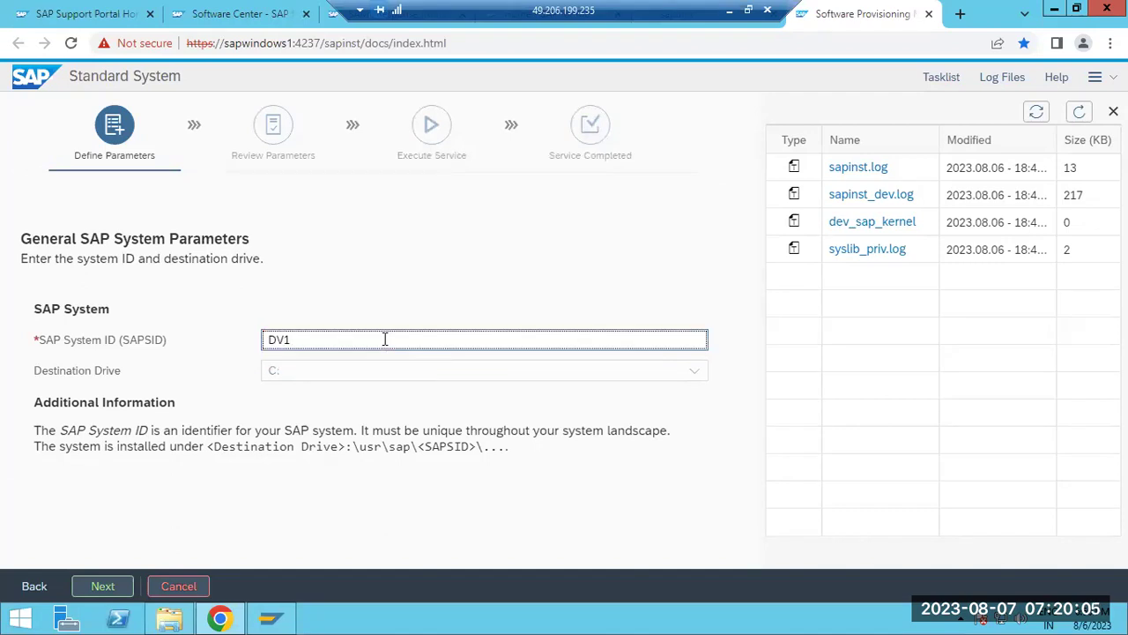
key(BackSpace)
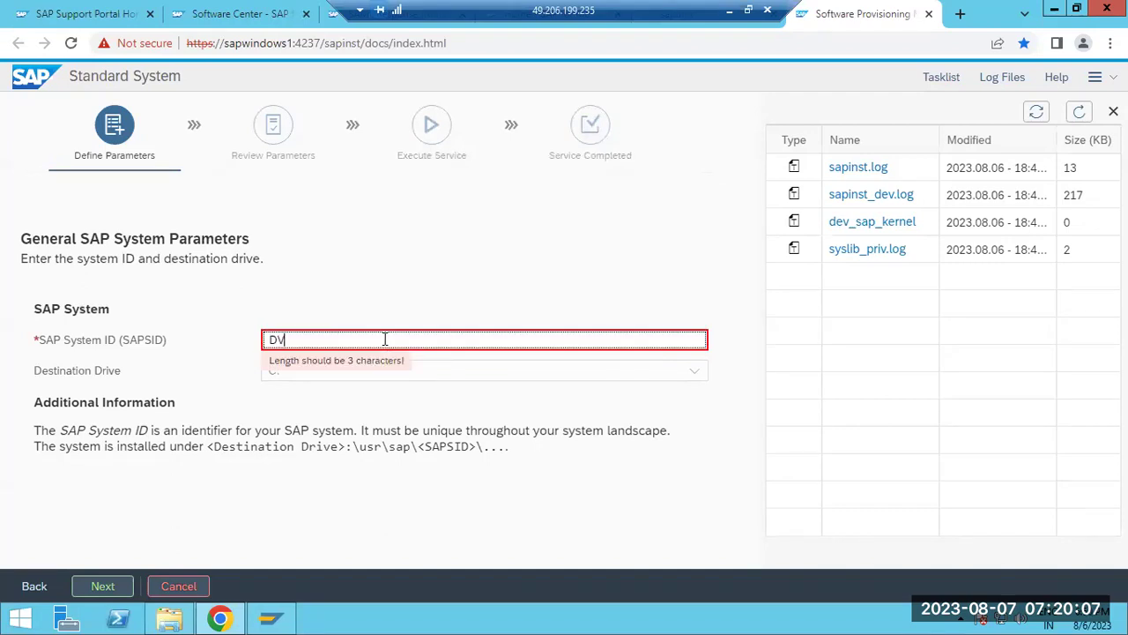
text(EV)
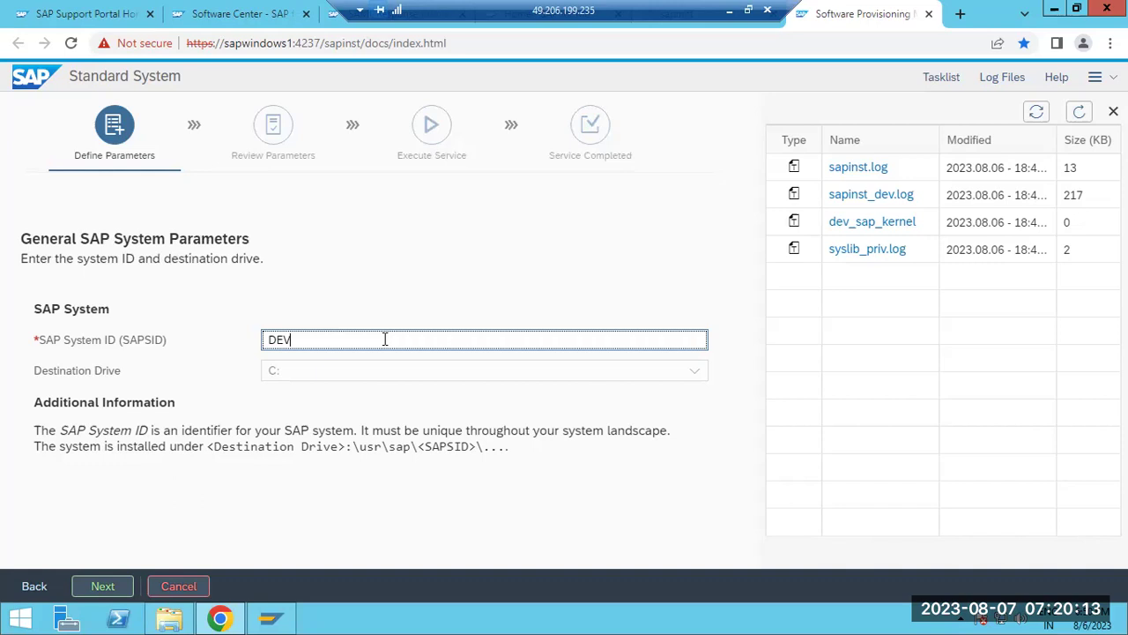
click(99, 589)
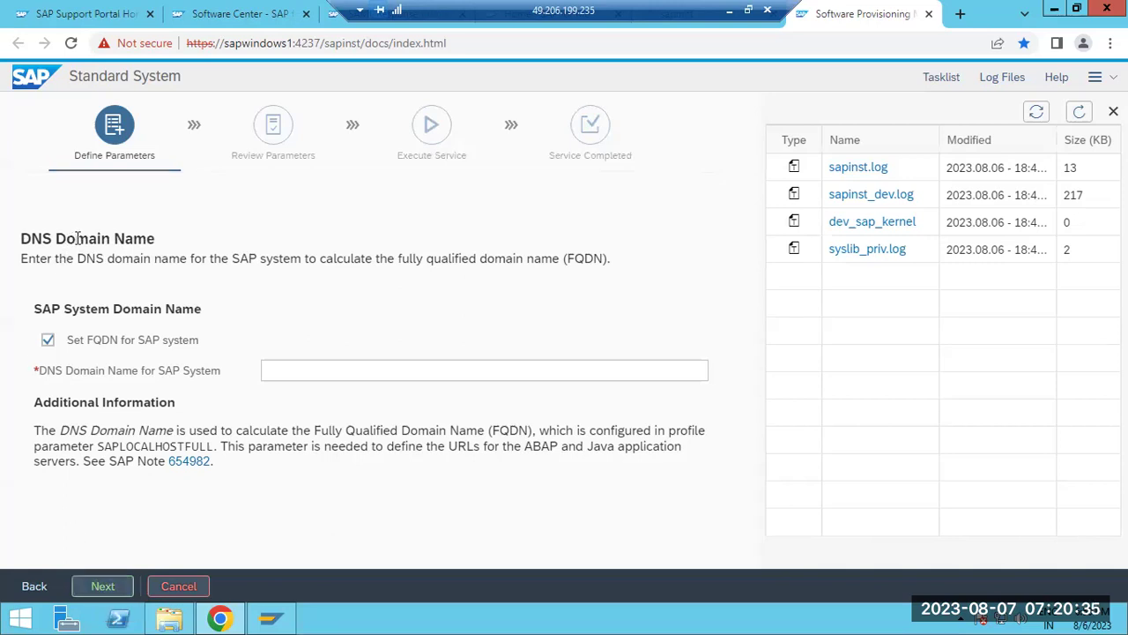
Highlight the DNS Domain Name heading, disable setting the FQDN for the SAP system, and continue
drag(66, 238, 116, 238)
click(93, 338)
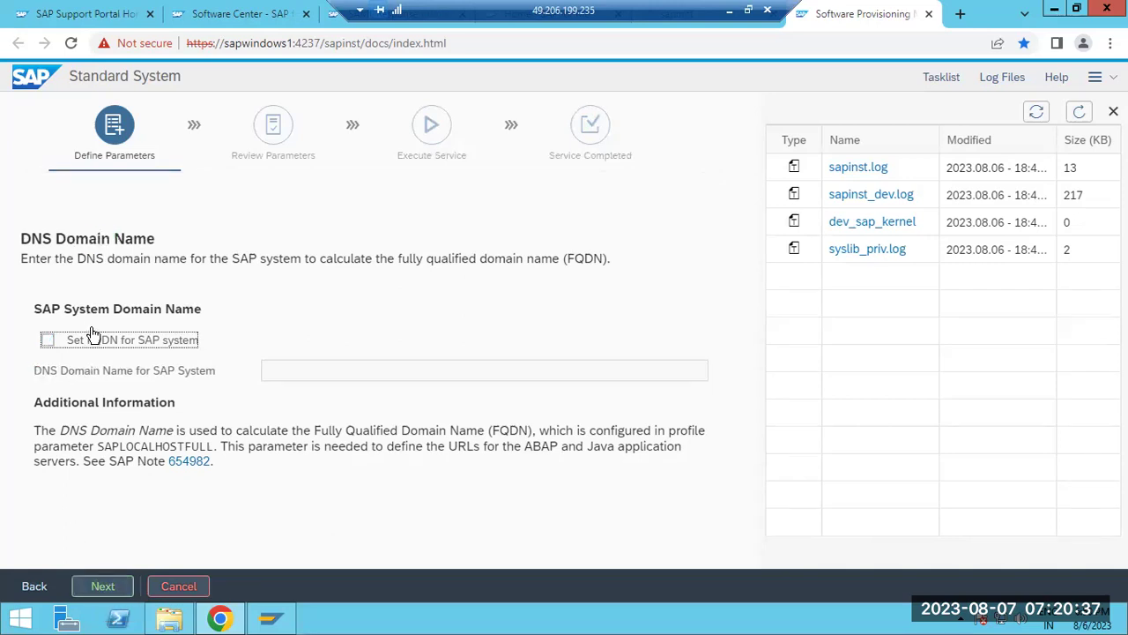
click(100, 588)
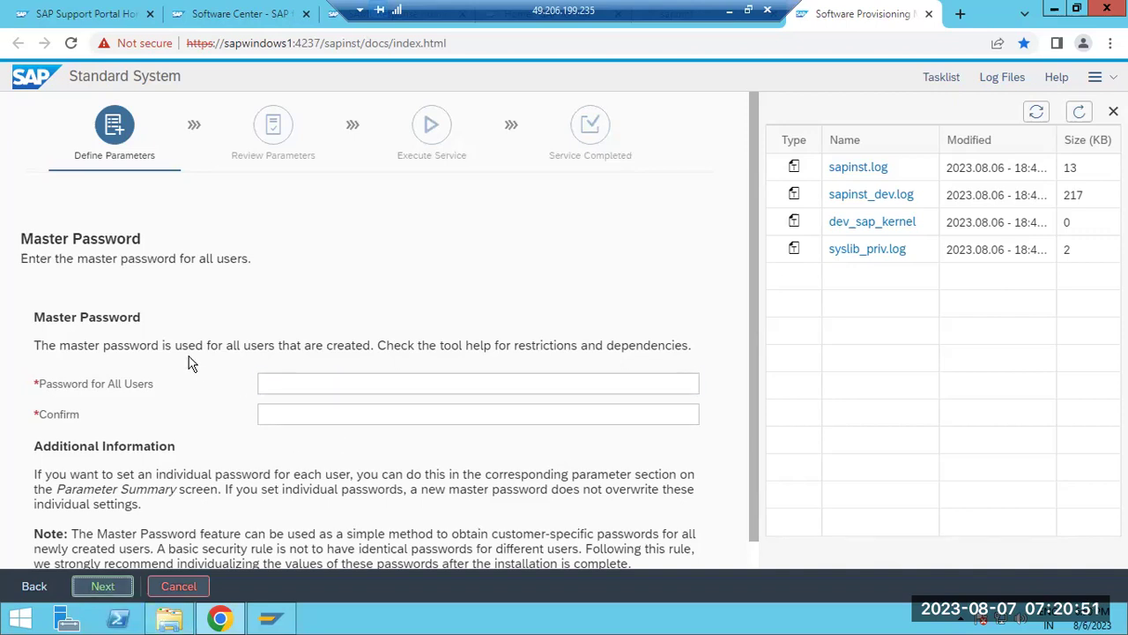
Highlight the note on the master password's use, enter and confirm the master password for all users, and continue
drag(196, 345, 663, 345)
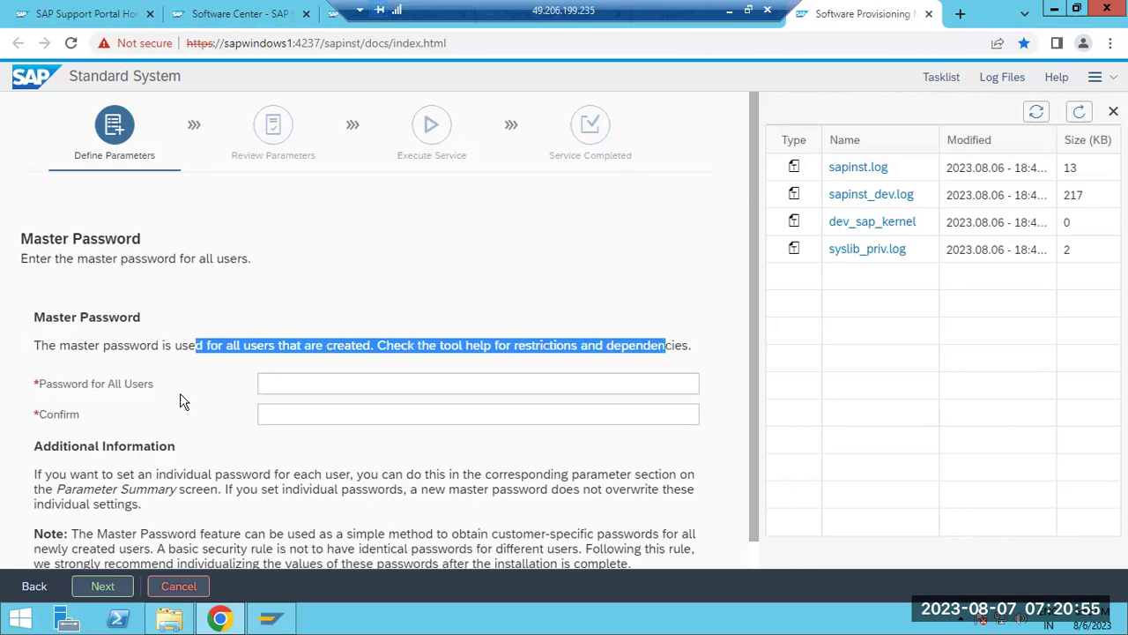
click(312, 379)
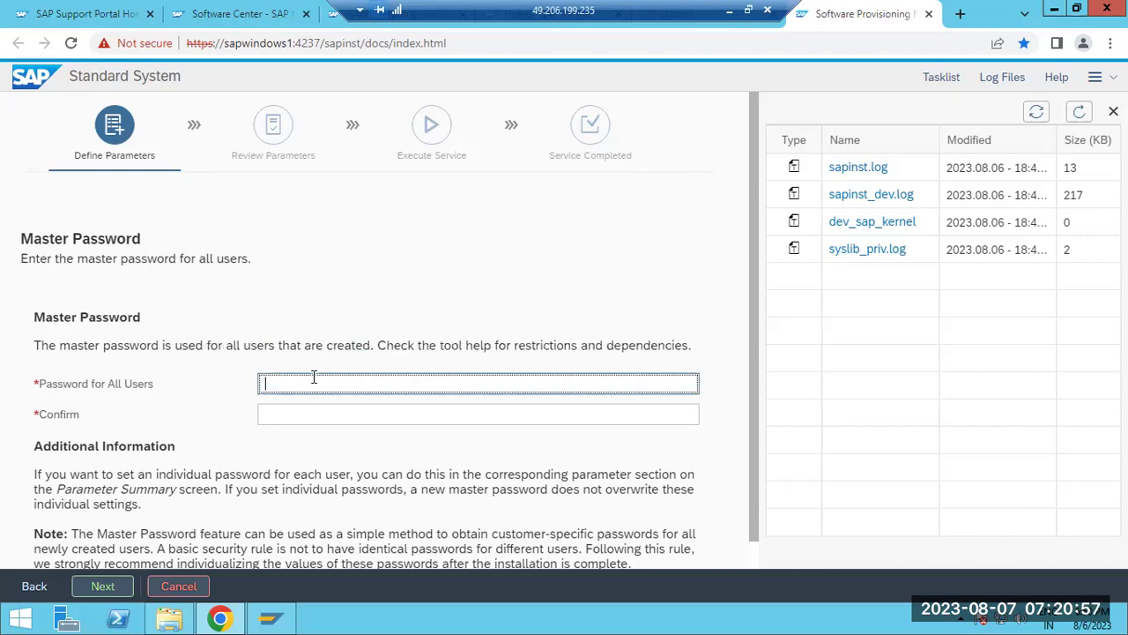
text(•••••••)
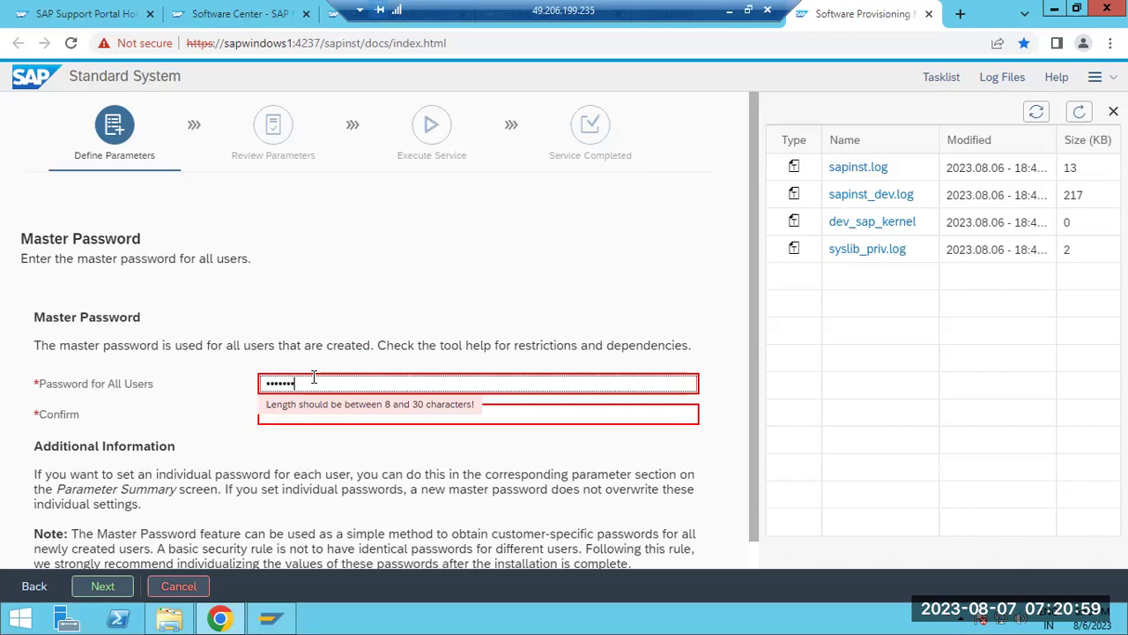
text(•••)
key(Tab)
text(•••••••••)
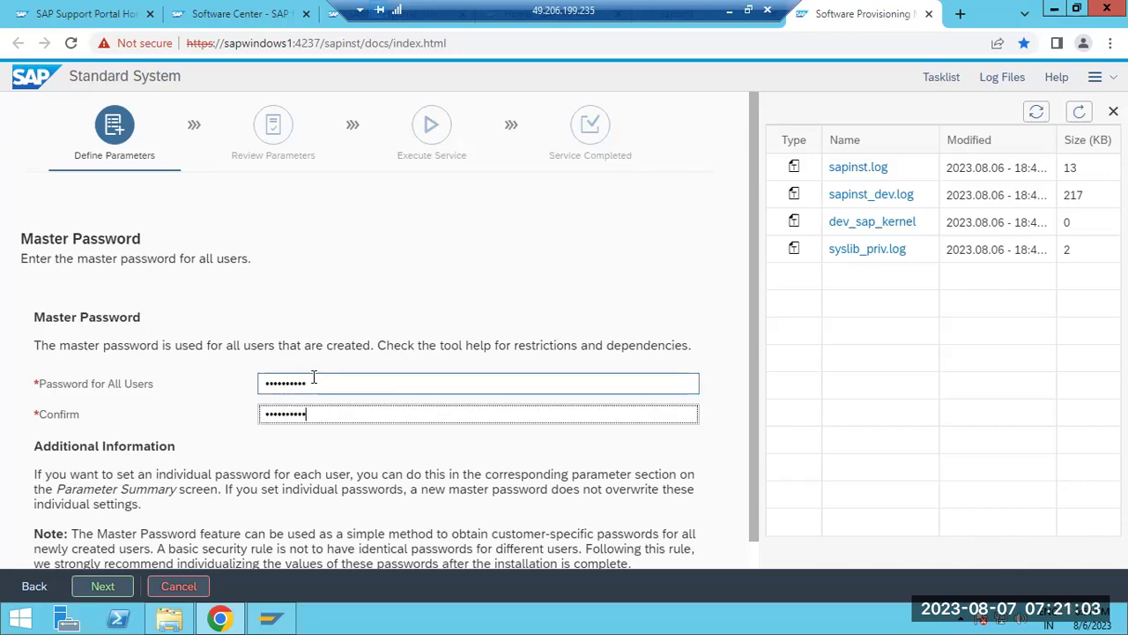
key(Return)
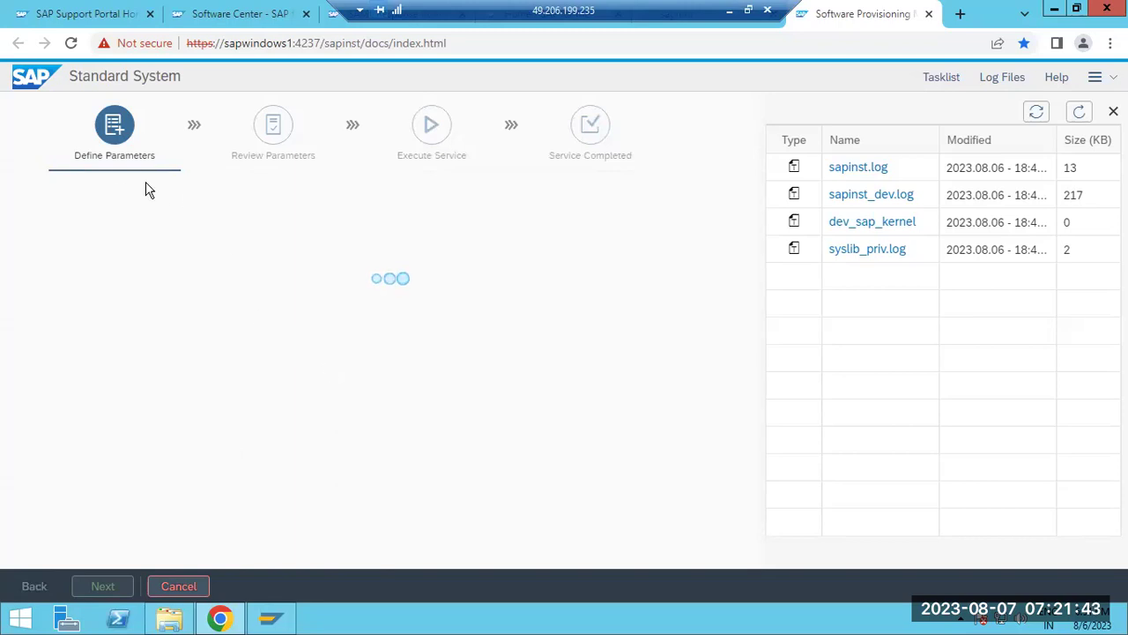
Open sapinst.log, highlight the password and domain step entries, and close the log
drag(100, 162, 144, 156)
click(144, 157)
click(838, 169)
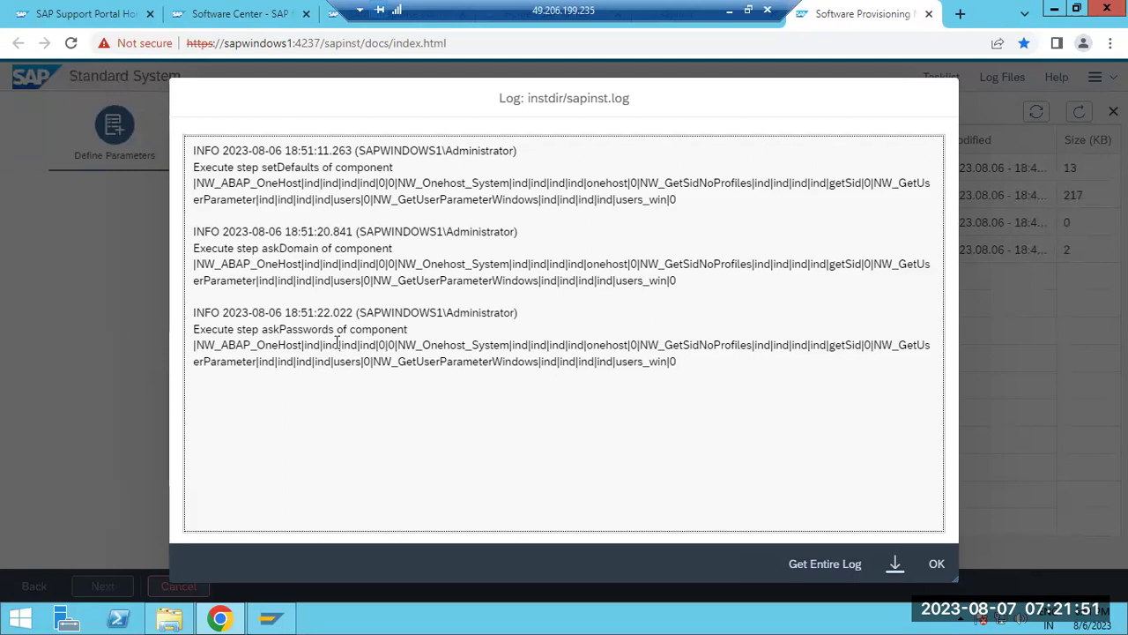
drag(274, 329, 332, 329)
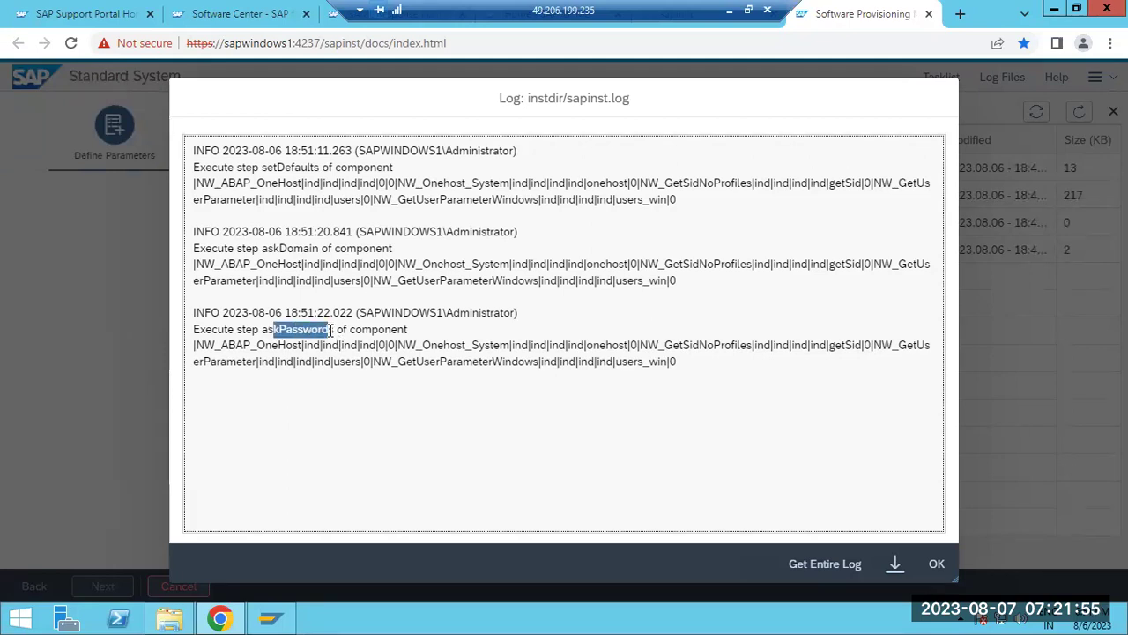
drag(310, 248, 346, 248)
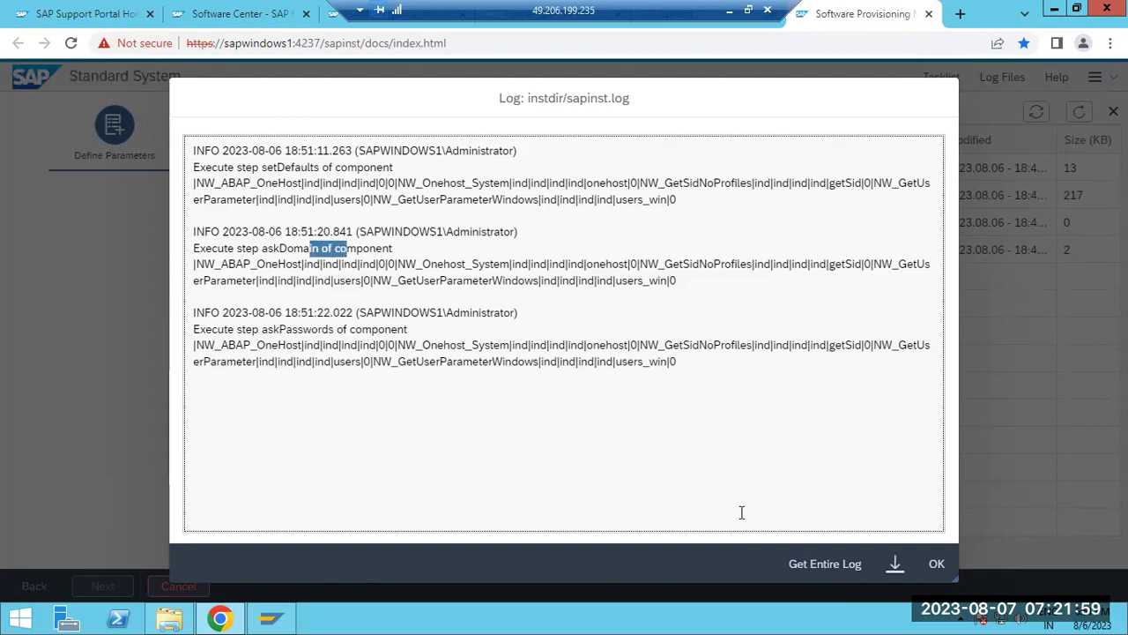
click(934, 562)
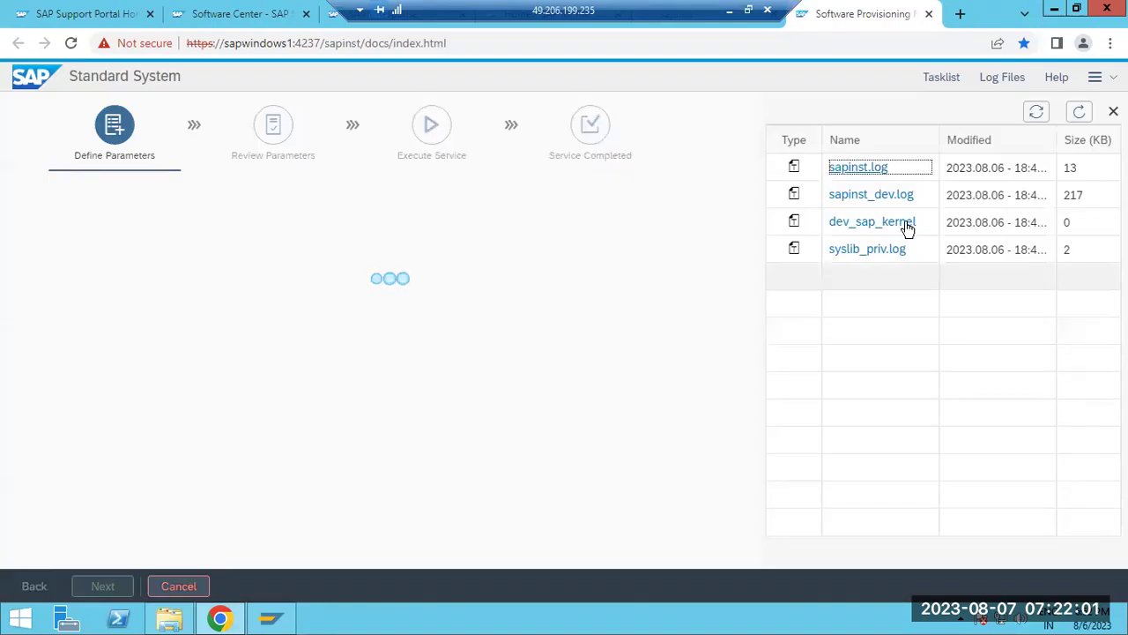
View sapinst_dev.log and the latest entries of sapinst.log, and highlight the message about checking the database server connection
click(878, 194)
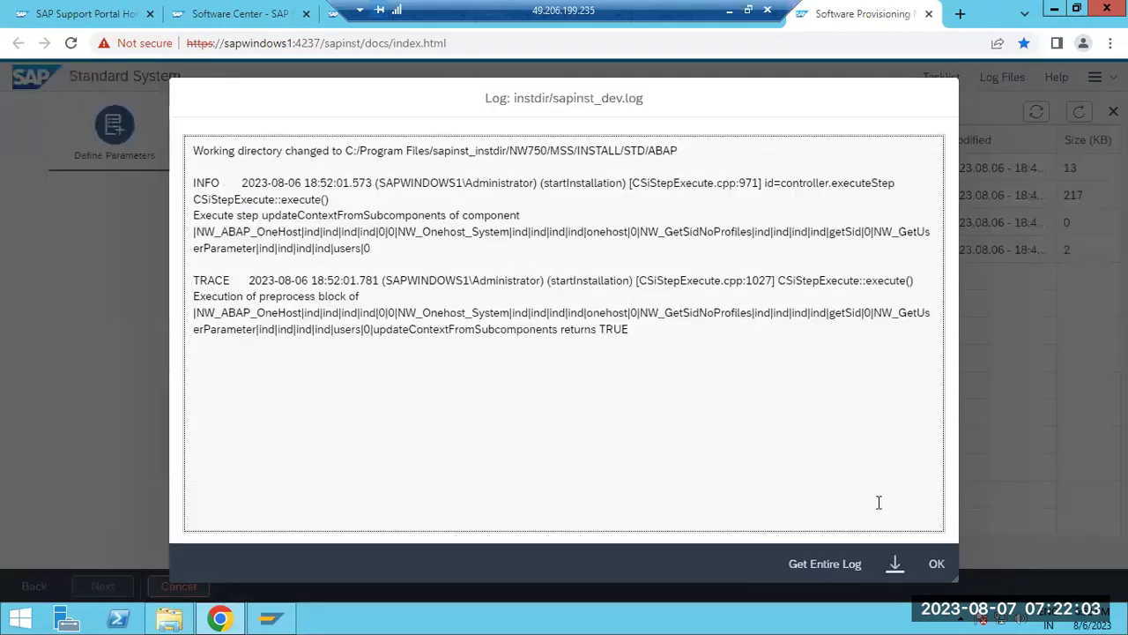
click(934, 564)
click(858, 166)
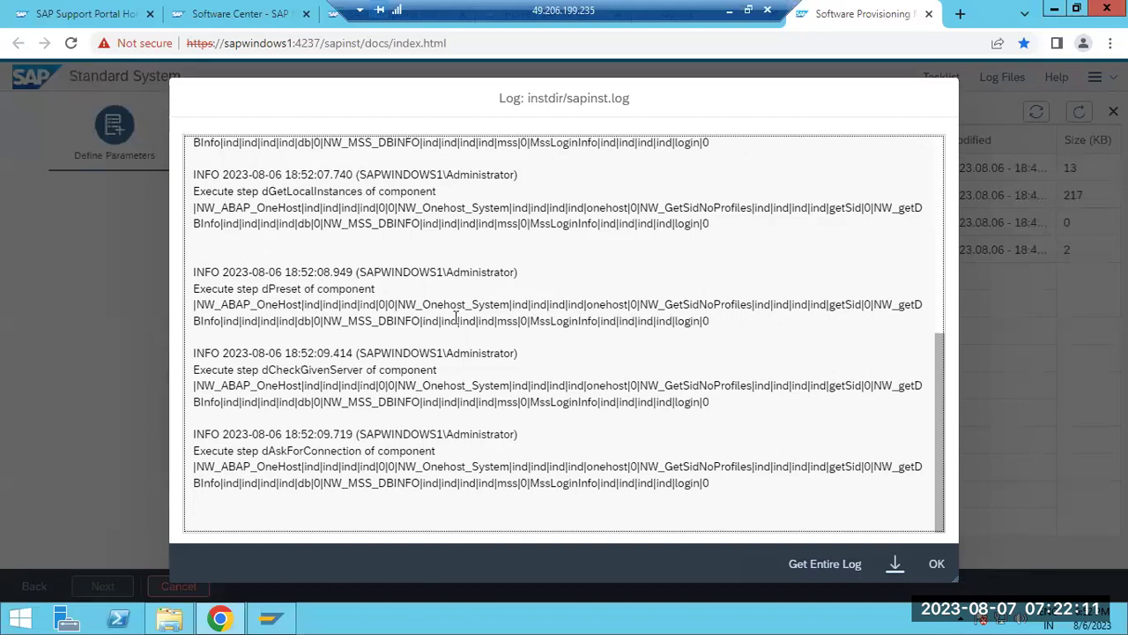
click(934, 571)
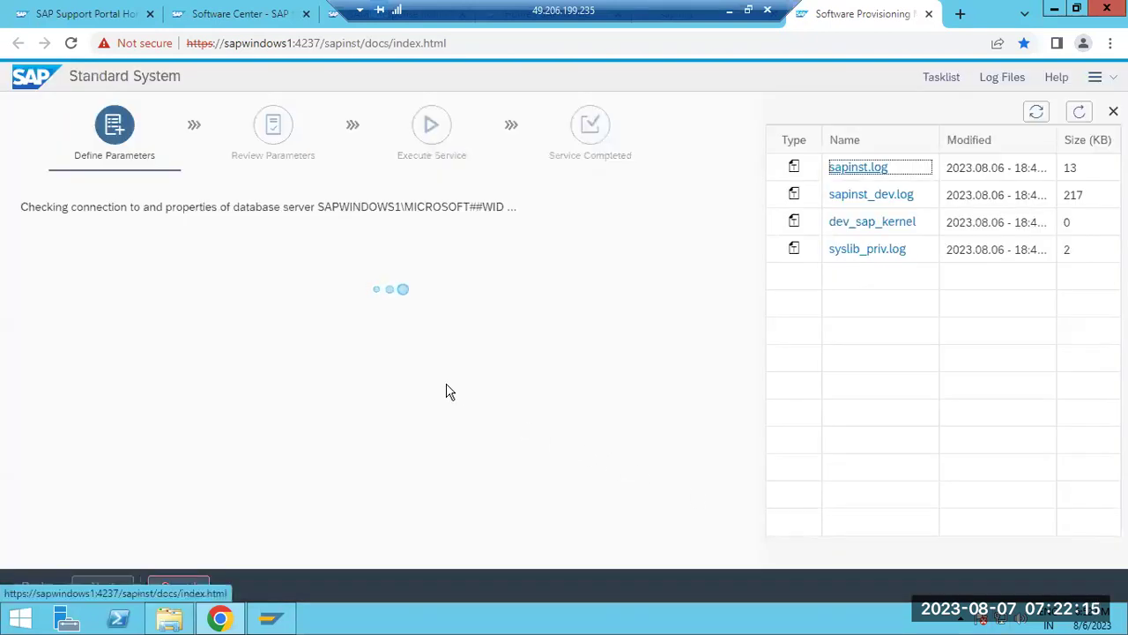
drag(262, 200, 301, 208)
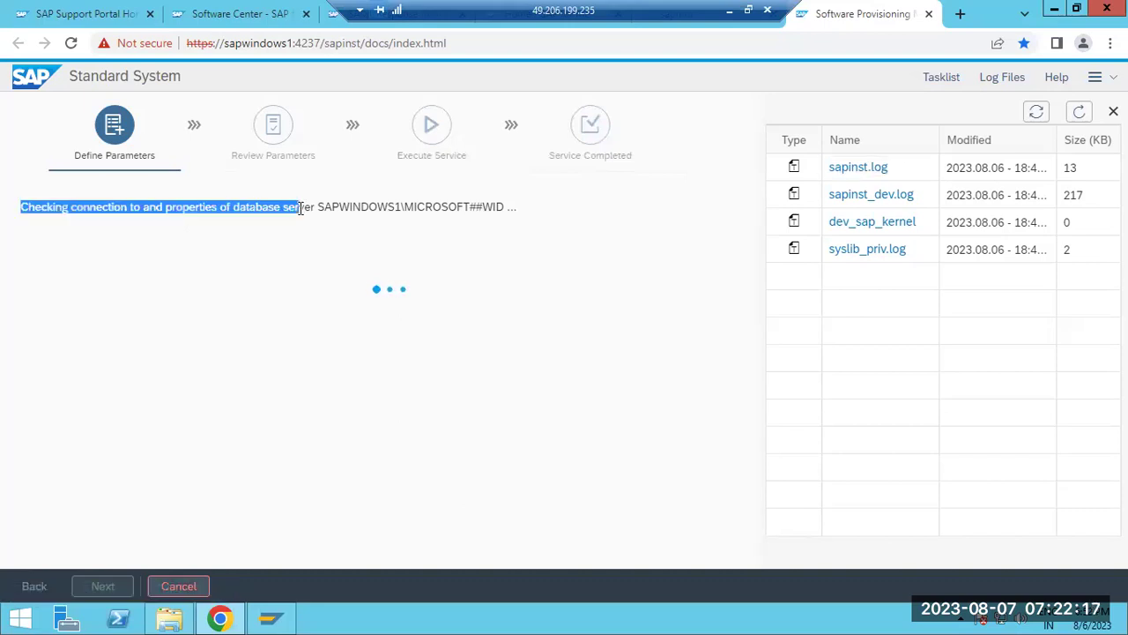
click(301, 207)
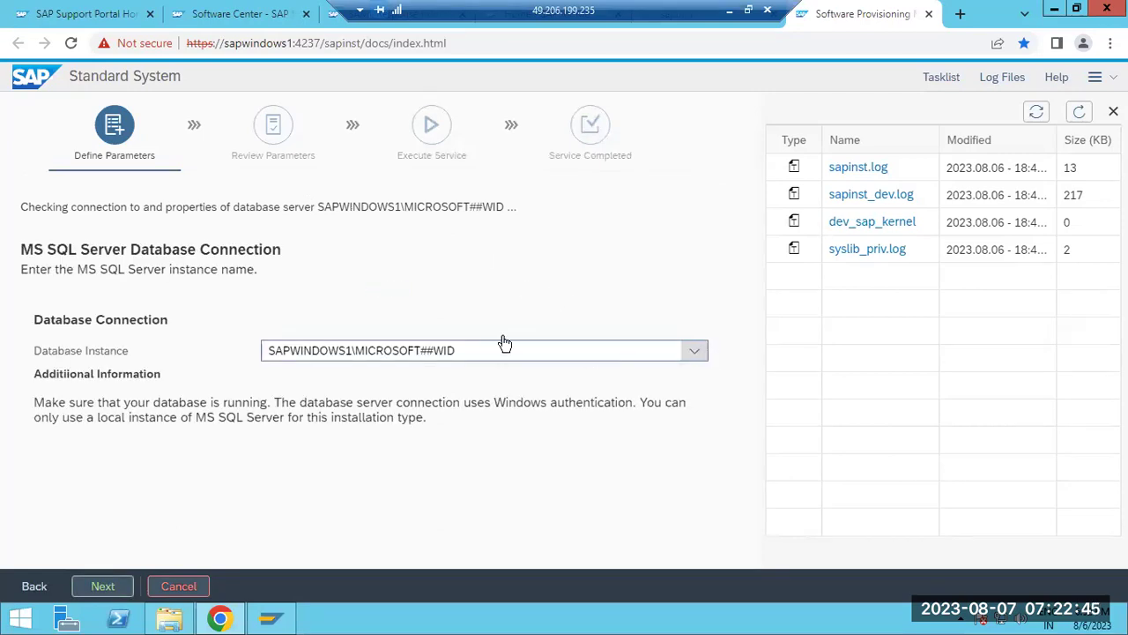
Choose SAPWINDOWS1 as the MS SQL Server database instance and continue with the installation
drag(61, 320, 106, 322)
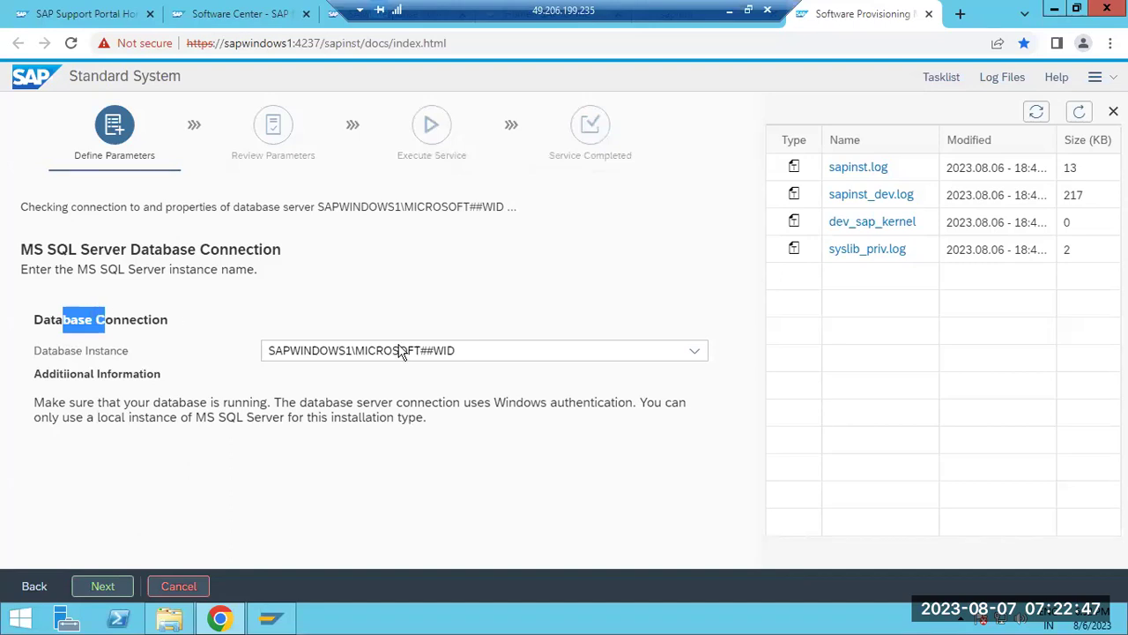
click(695, 361)
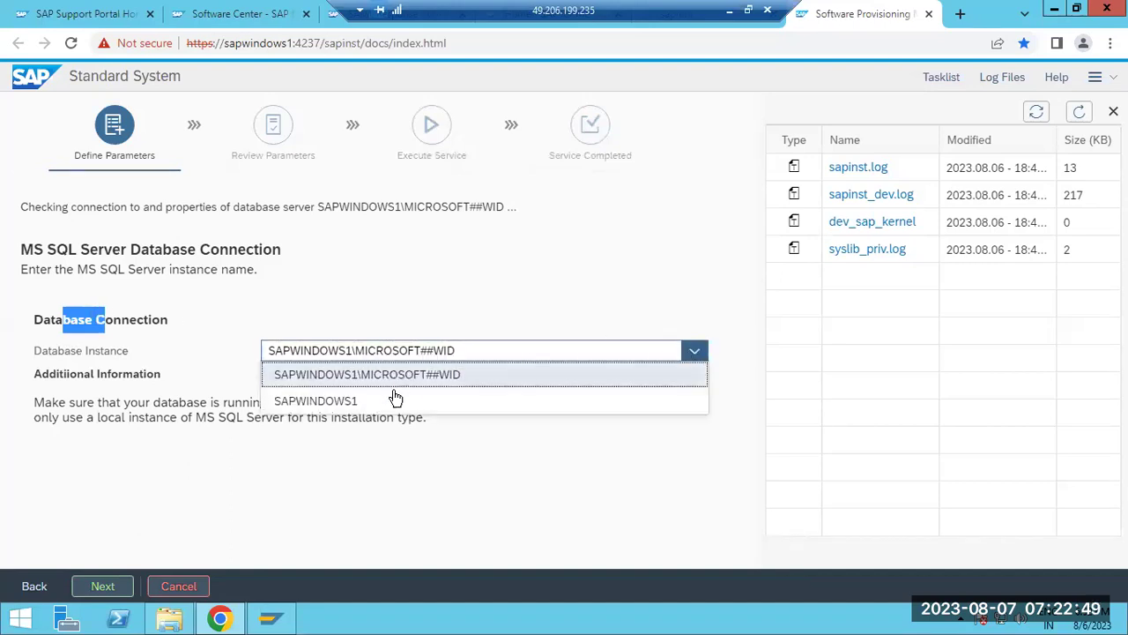
click(330, 404)
click(368, 352)
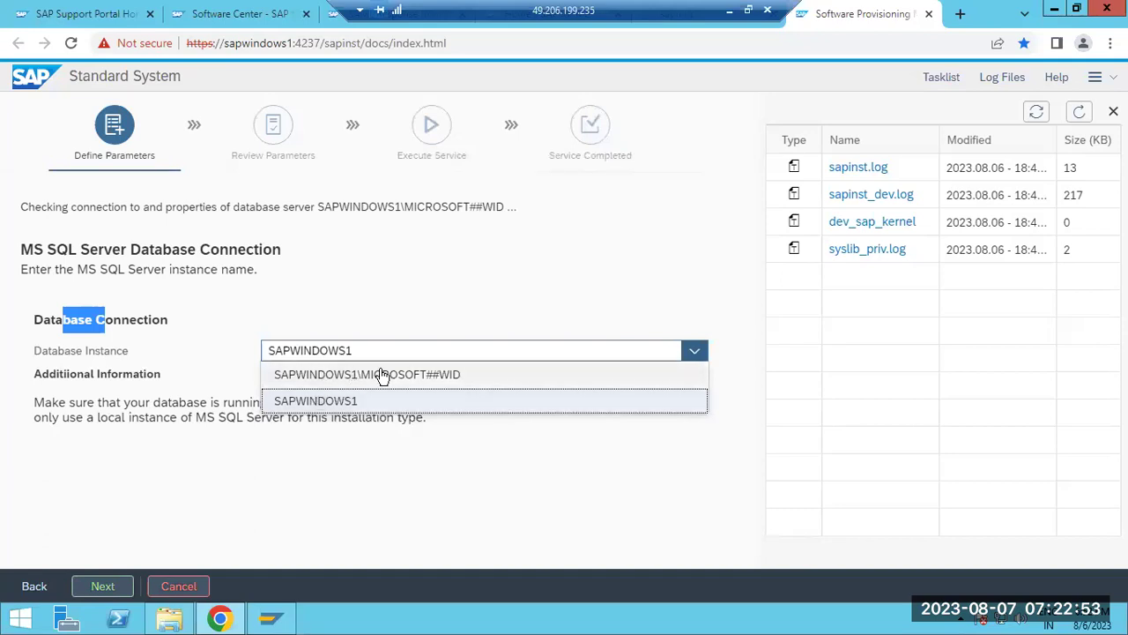
click(344, 400)
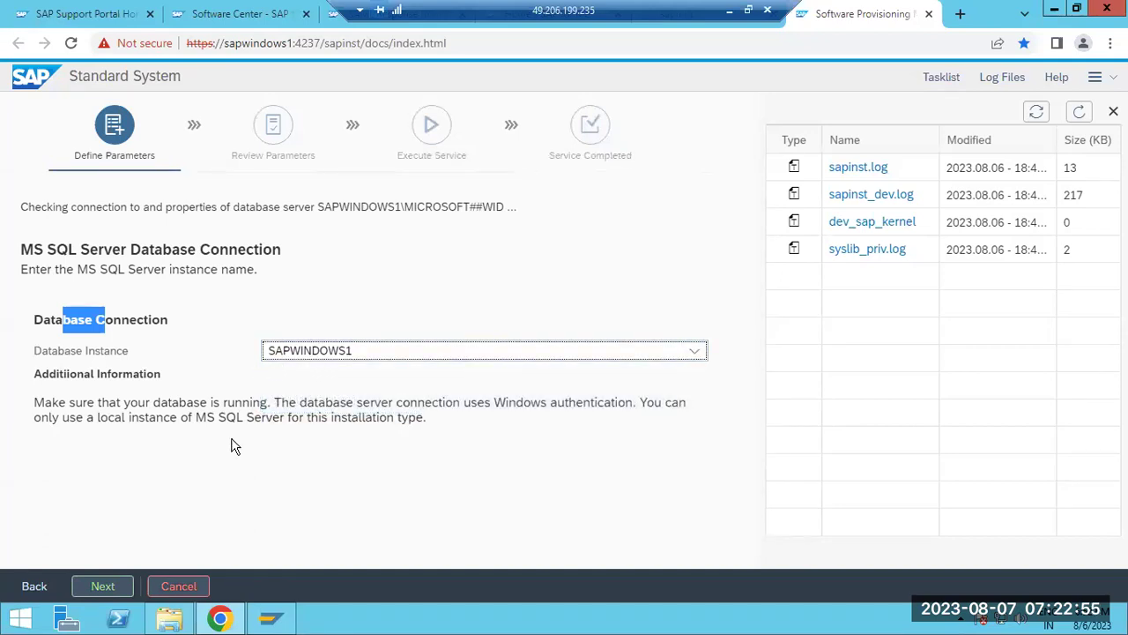
click(111, 588)
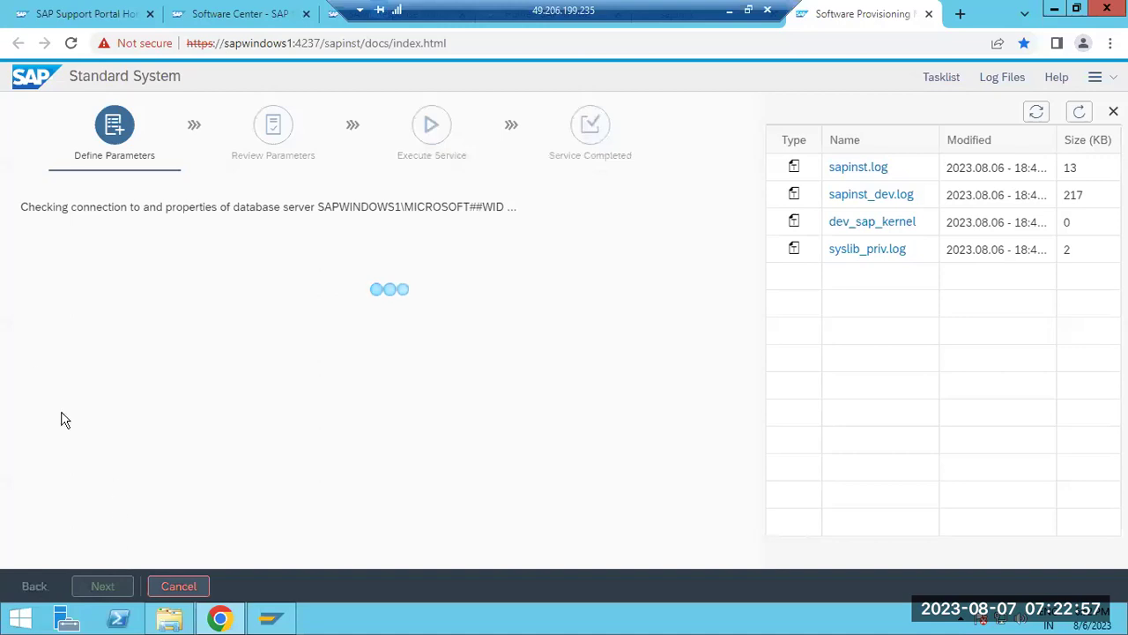
Check the remote server's computer name in its system properties and return to the Software Provisioning Manager page
click(169, 618)
right_click(44, 255)
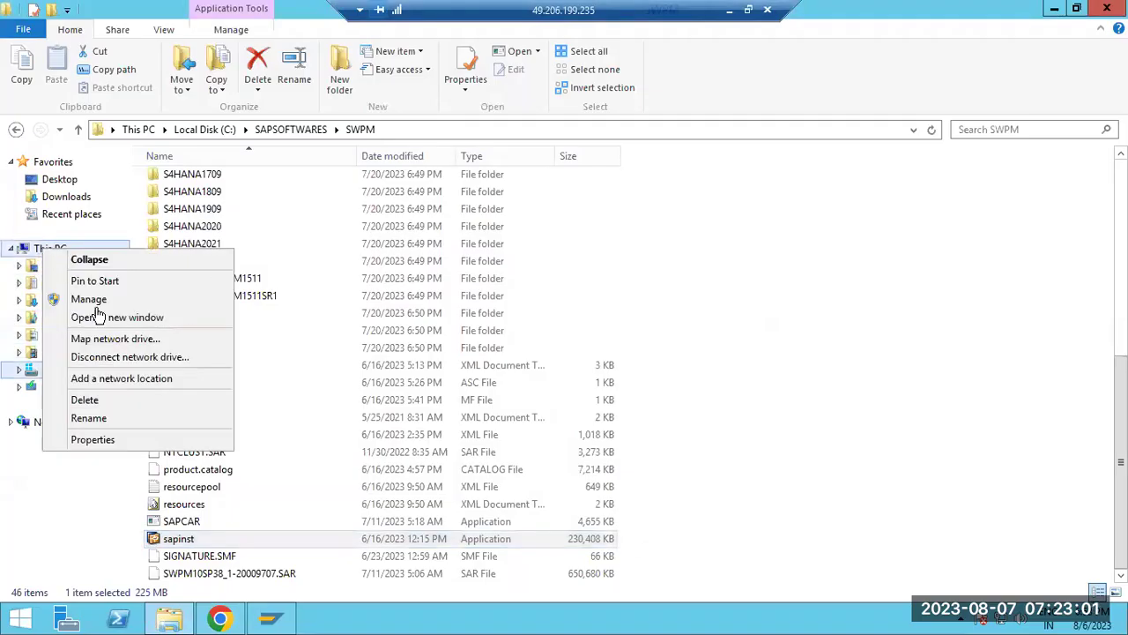
click(95, 438)
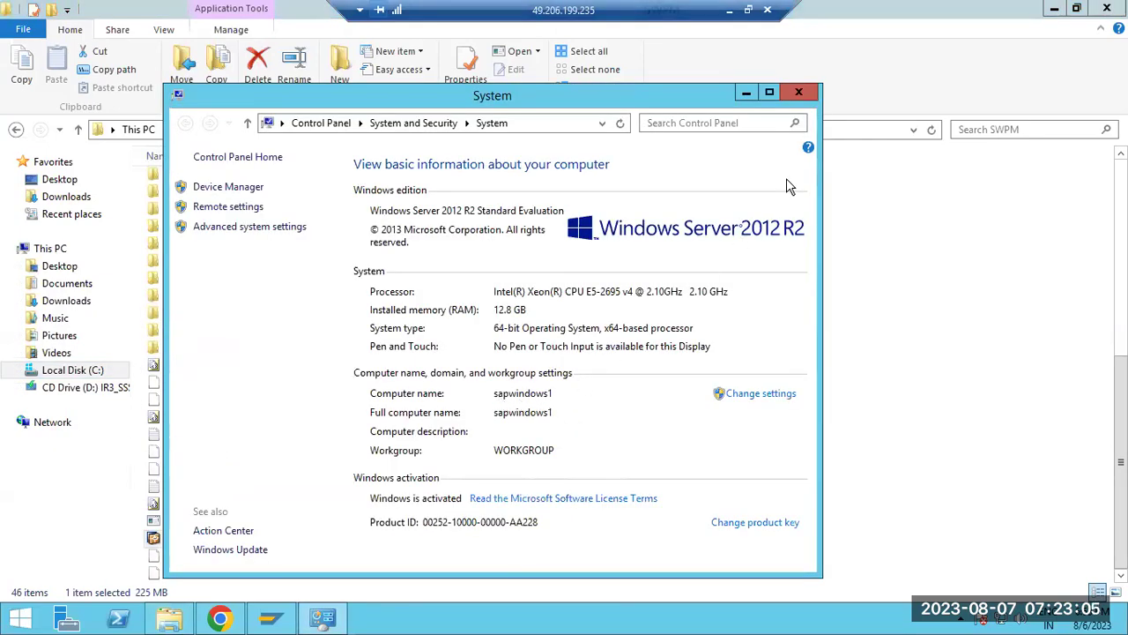
click(799, 91)
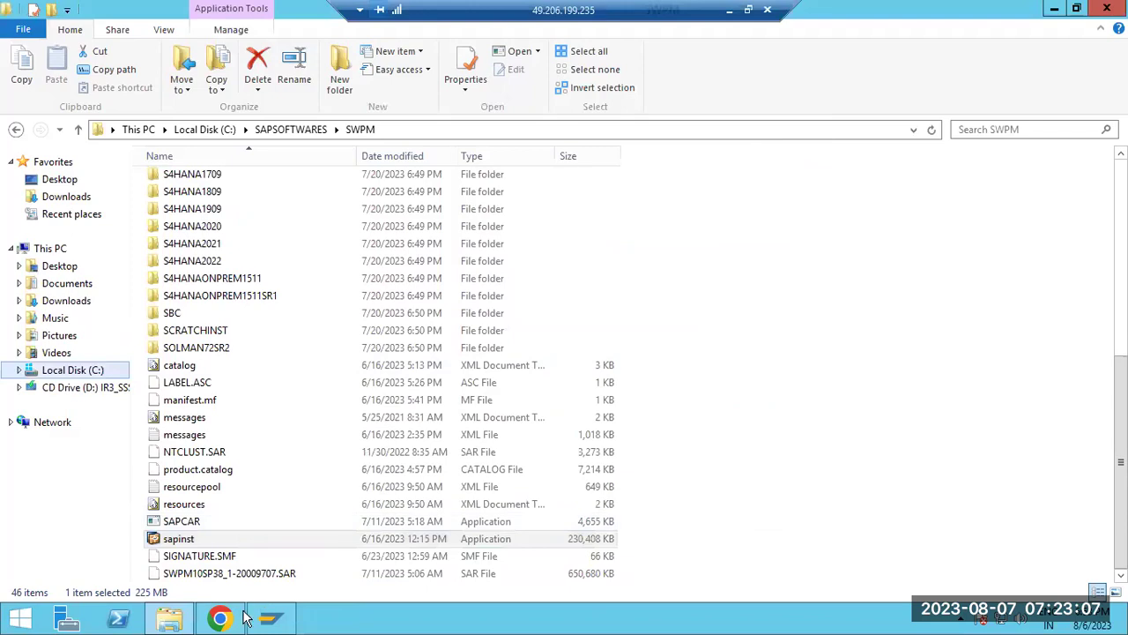
mouse_move(219, 617)
click(199, 469)
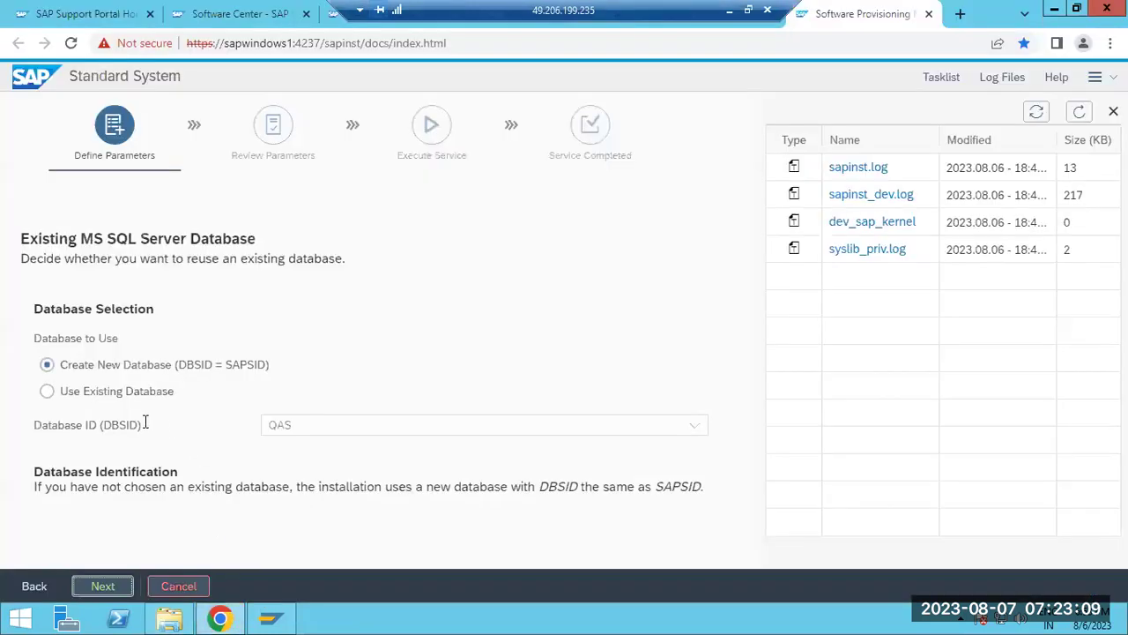
Keep the option to create a new database with DBSID equal to SAPSID and continue with the installation
drag(96, 373, 186, 375)
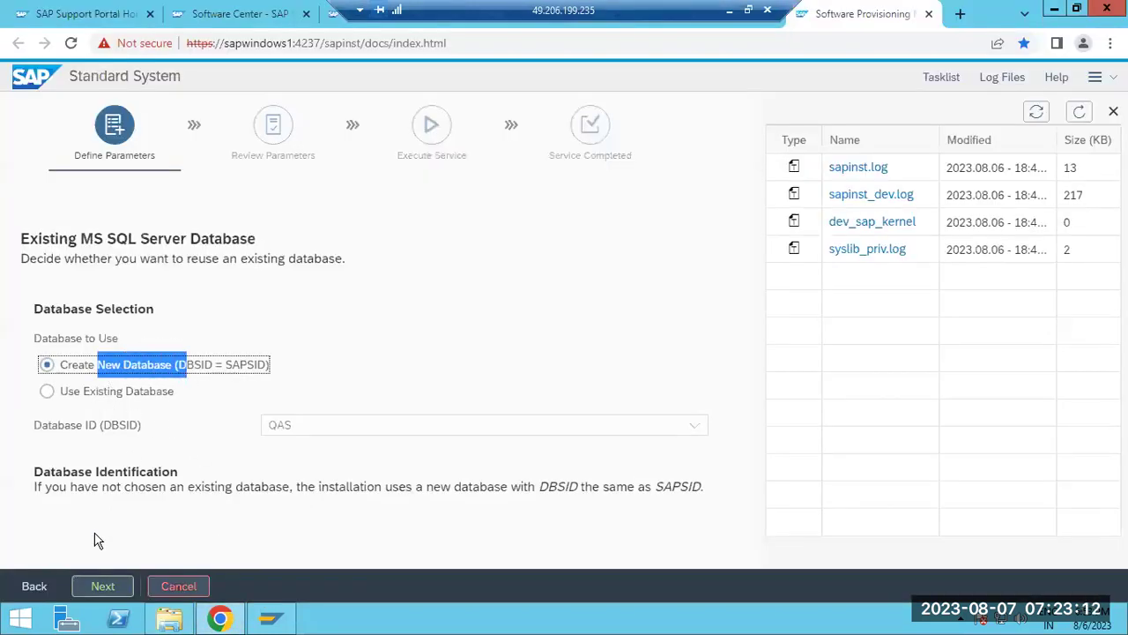
click(101, 588)
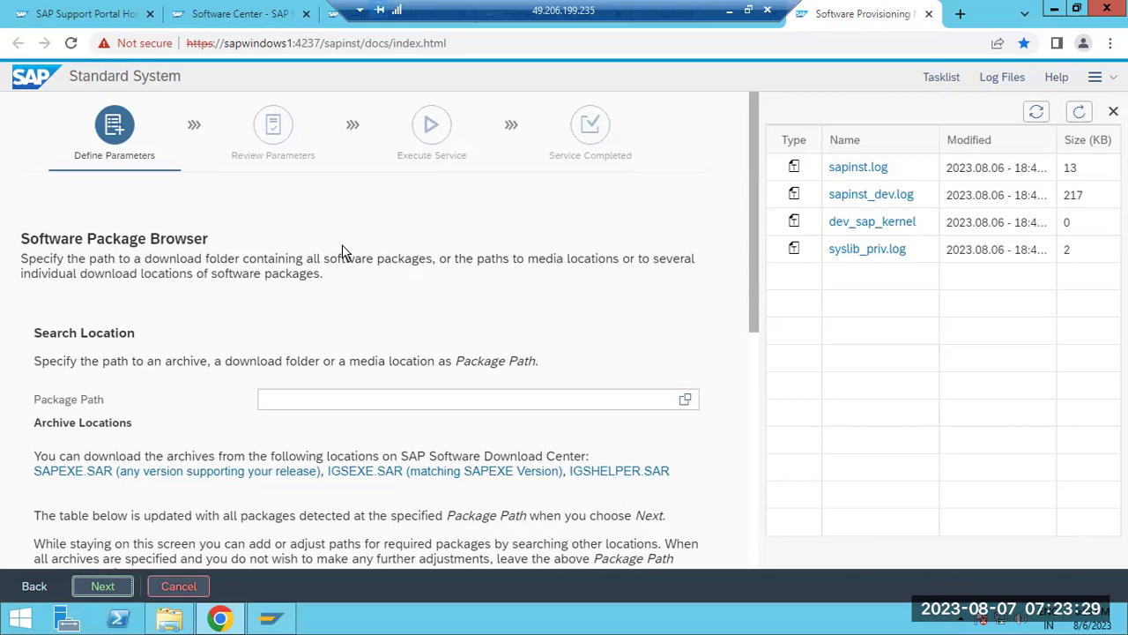
Set the package path to C:\SAPSOFTWARES\kernel in the Software Package Browser and continue so the kernel archives are detected
drag(27, 470, 112, 473)
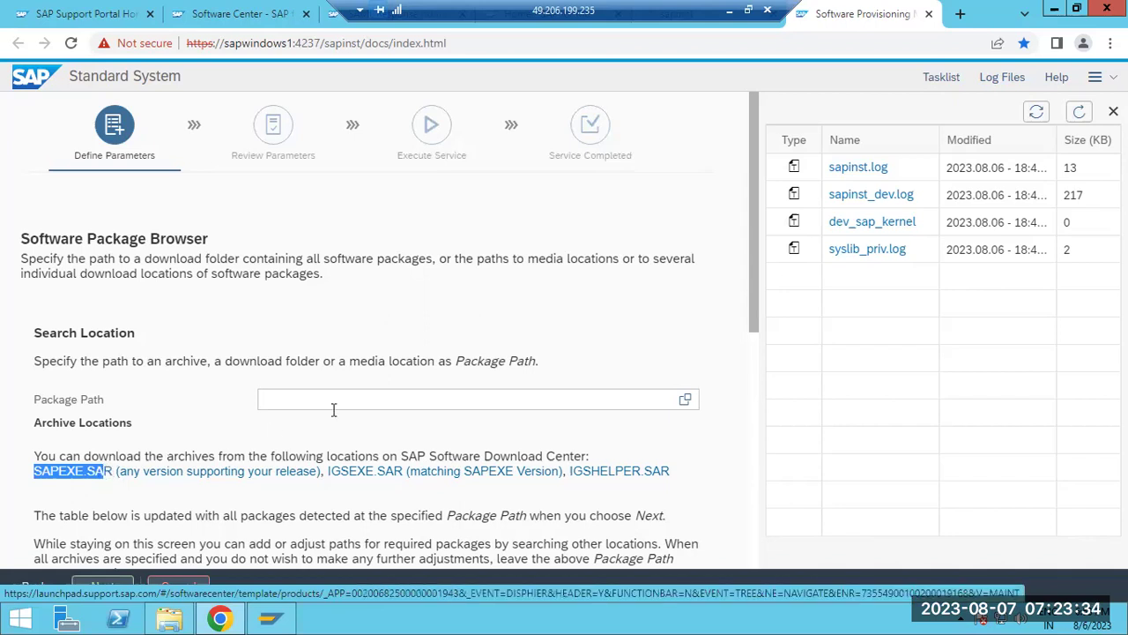
click(683, 402)
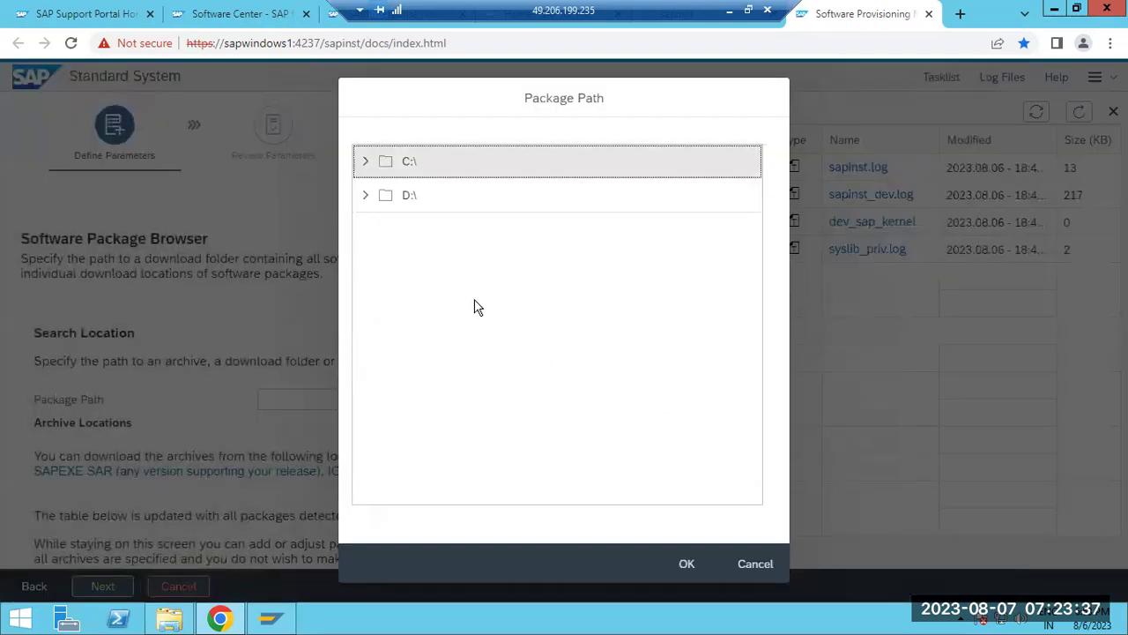
click(365, 162)
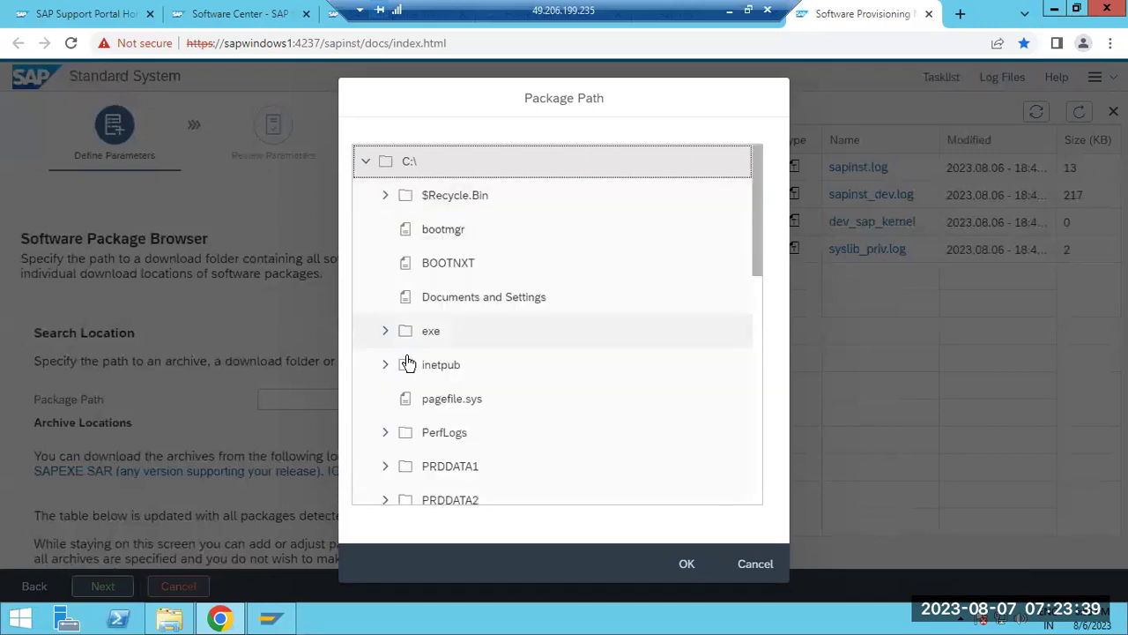
scroll(414, 419, down, 3)
scroll(414, 419, down, 5)
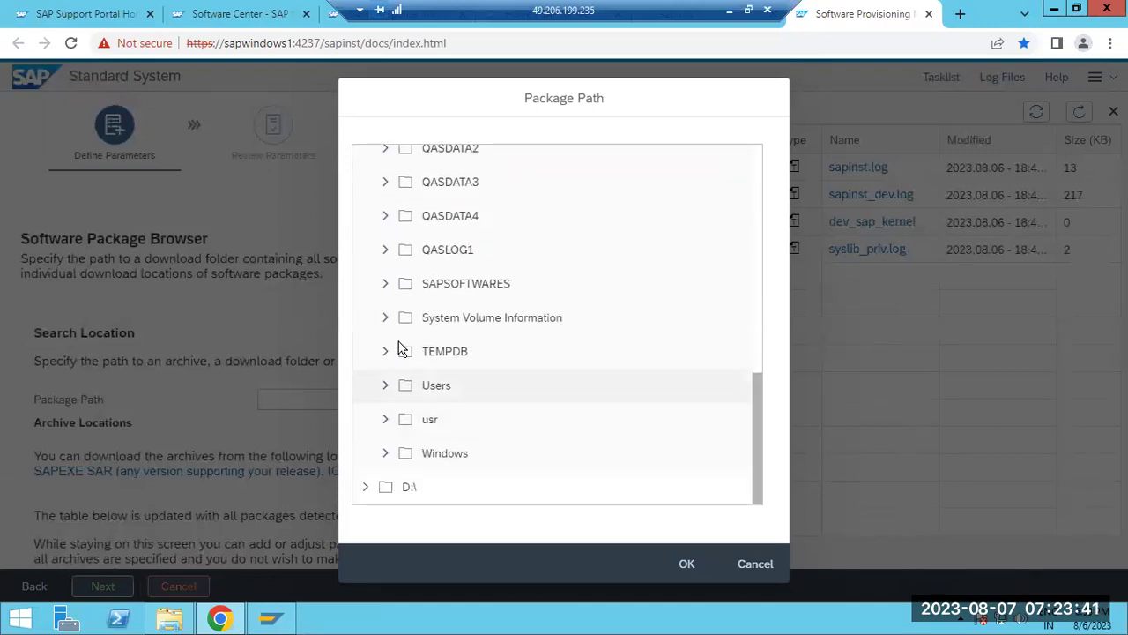
click(386, 286)
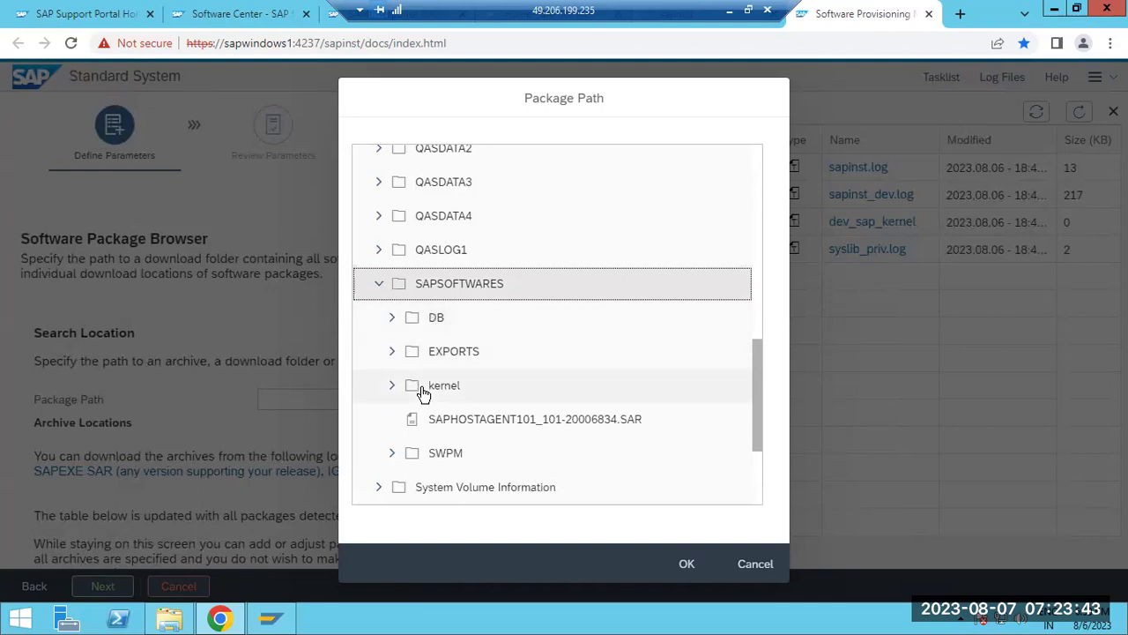
click(421, 392)
click(687, 564)
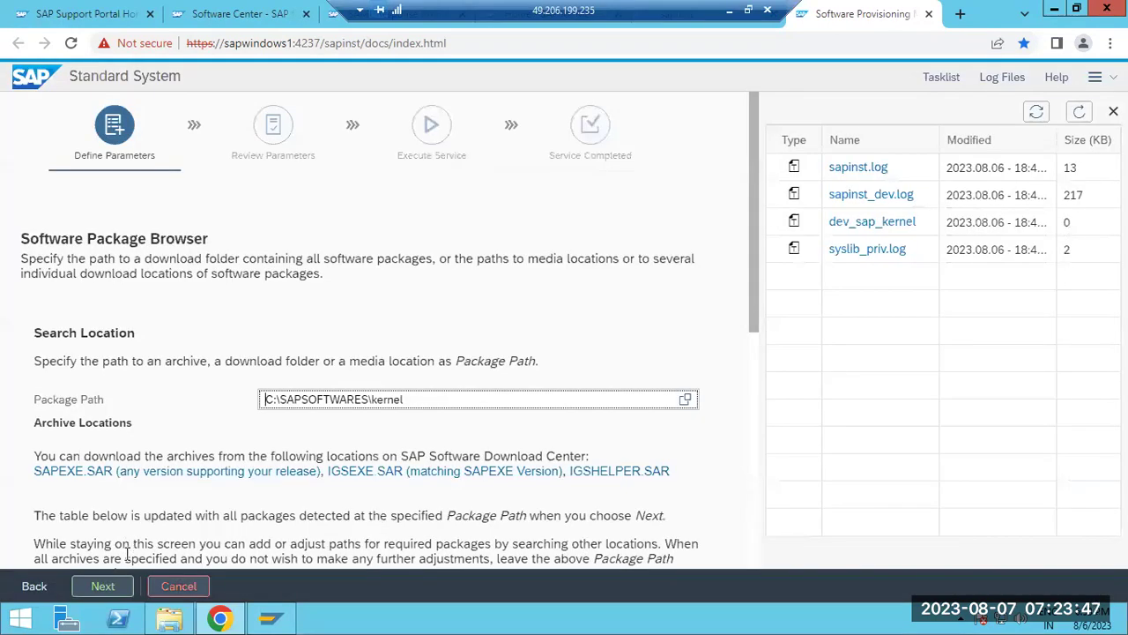
click(102, 585)
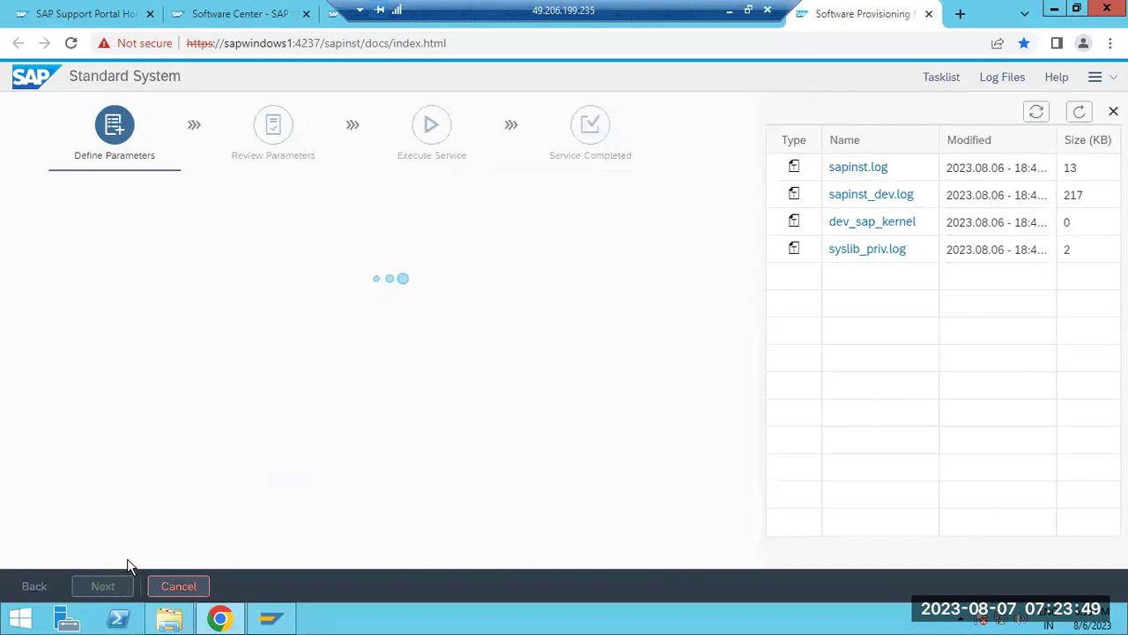
Refresh the log list, highlight the kernel folder path of the archive processed in sapinst.log, and close the log
click(1080, 113)
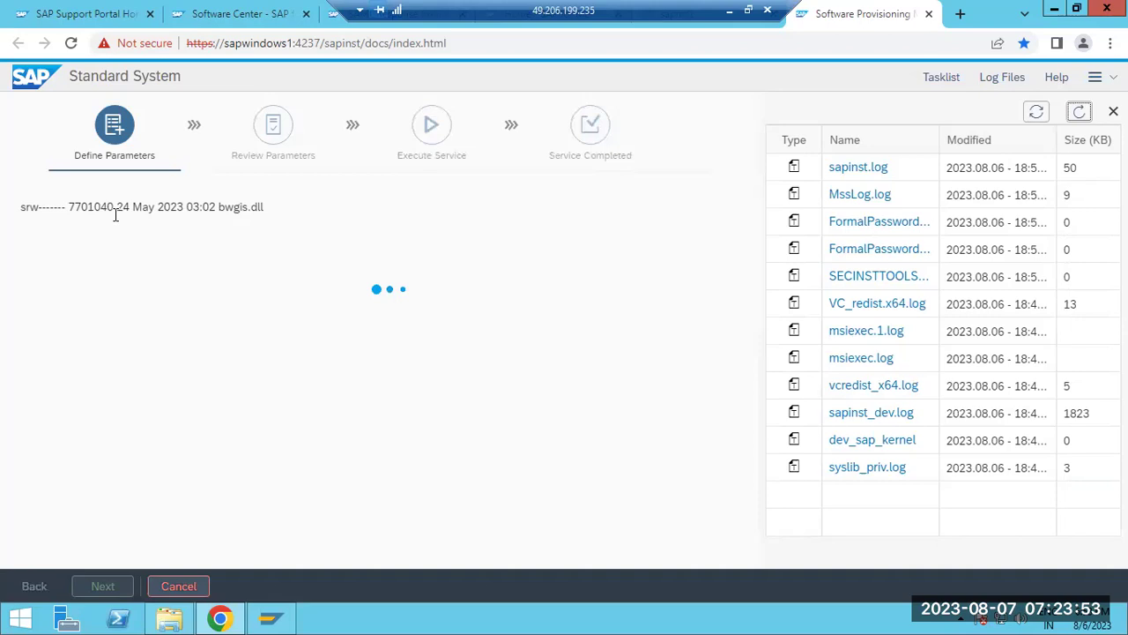
drag(115, 213, 224, 214)
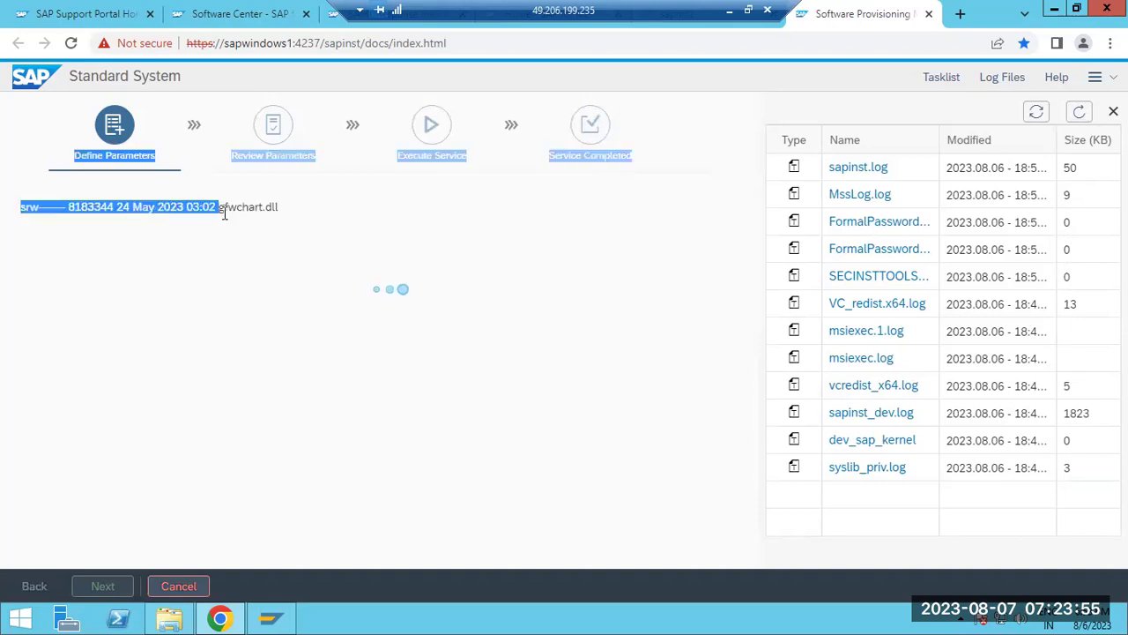
click(853, 168)
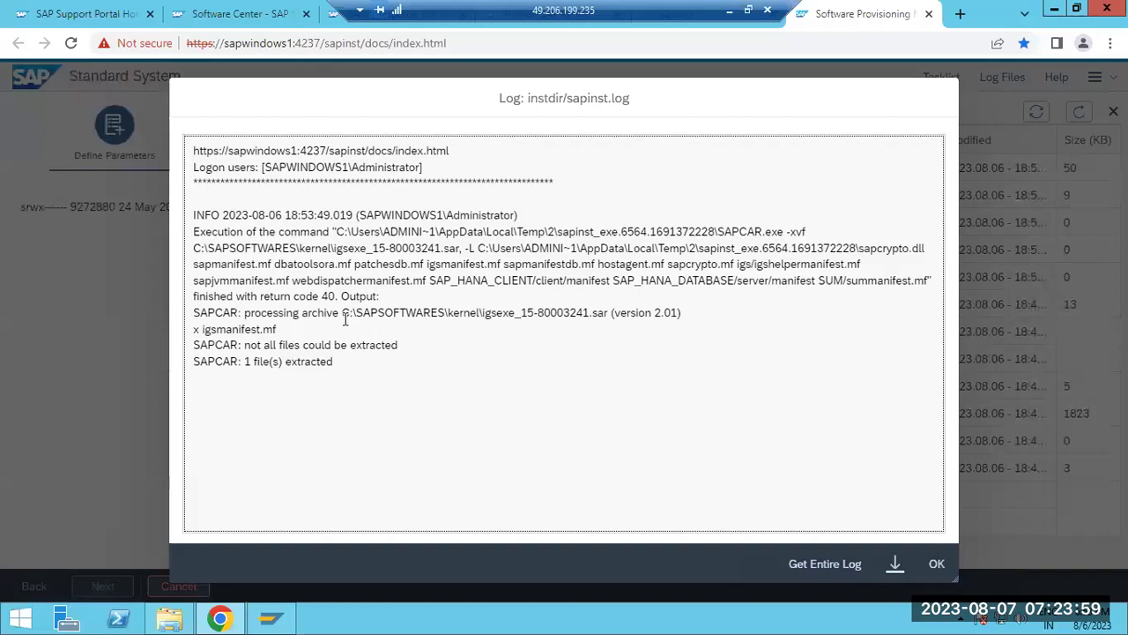
drag(345, 315, 489, 319)
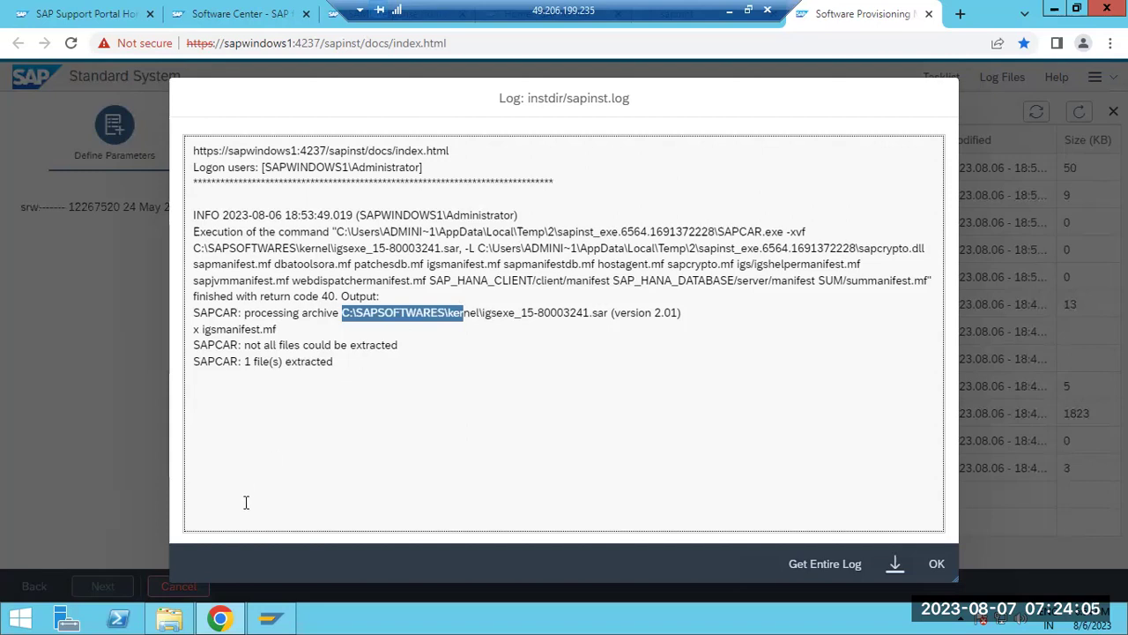
click(936, 565)
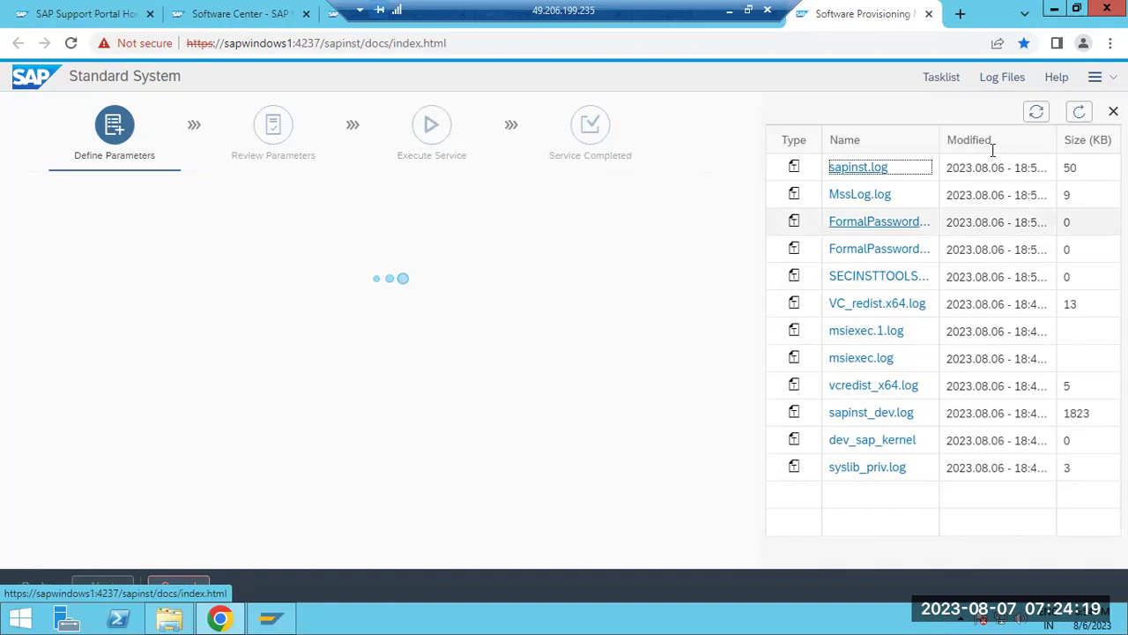
Refresh the log list, highlight the SAPEXE archive progress line, and view the SAPCAR extraction entries in sapinst.log
click(1081, 113)
click(1077, 113)
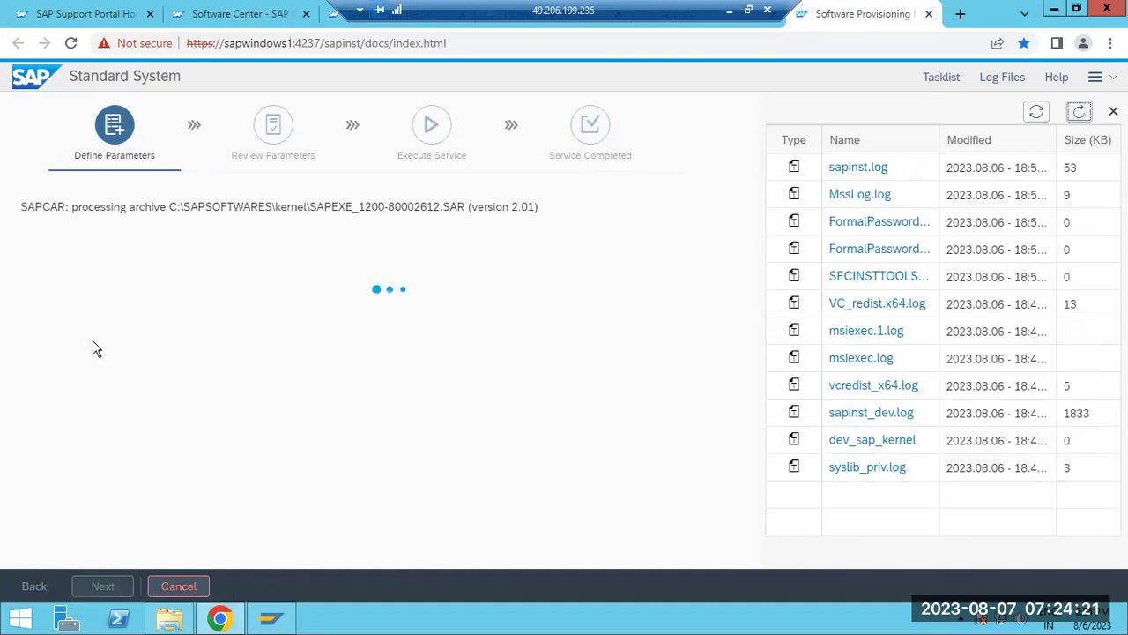
drag(65, 204, 541, 196)
triple_click(539, 203)
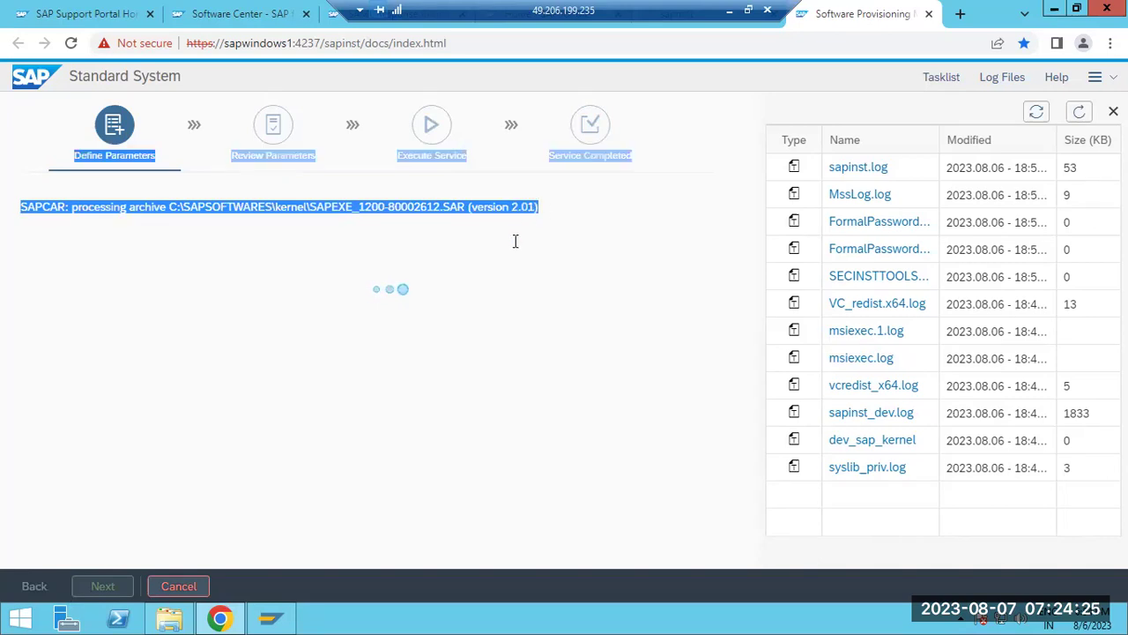
click(882, 173)
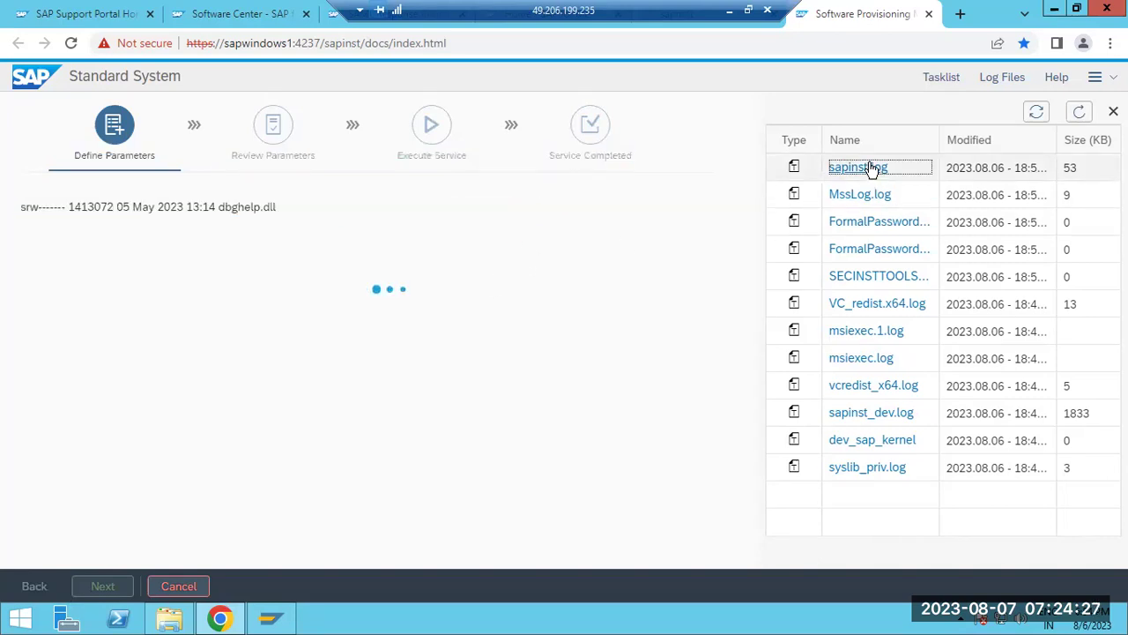
drag(376, 395, 319, 275)
drag(629, 99, 583, 101)
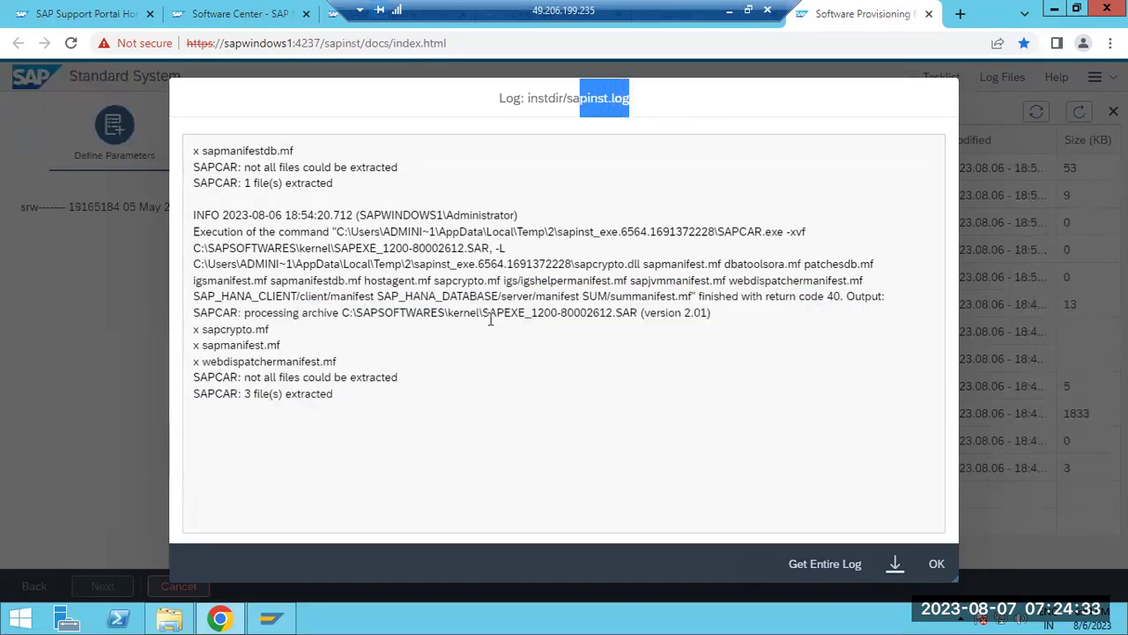
click(936, 563)
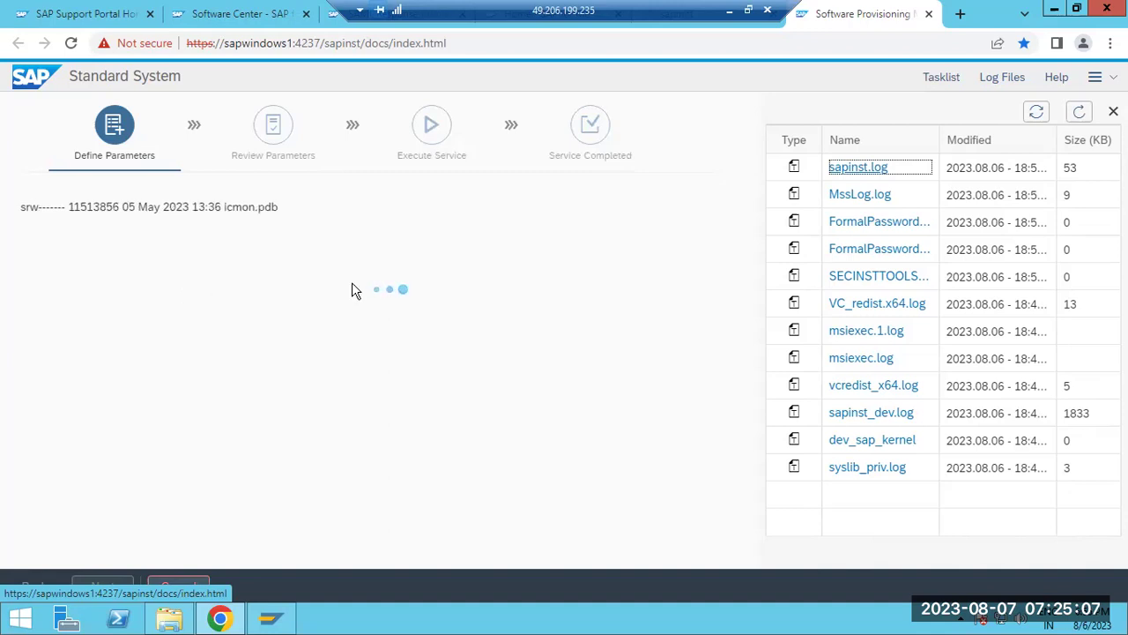
Reload the logs, highlight the extracted manifest files listed for the SAPEXE archive in sapinst.log, and close it
click(1080, 113)
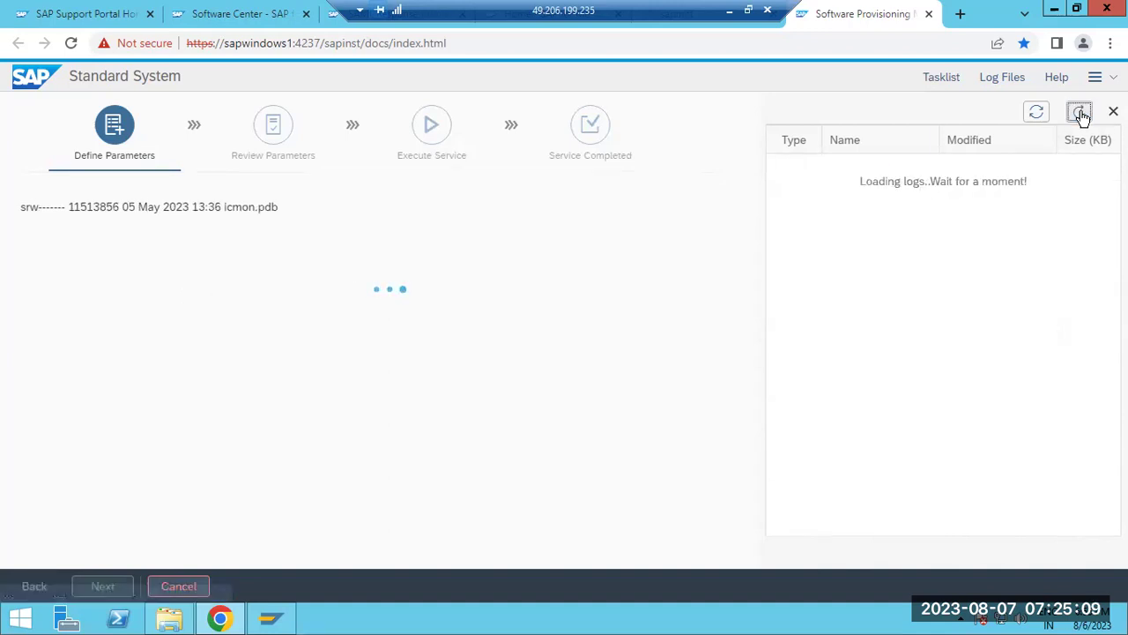
click(867, 170)
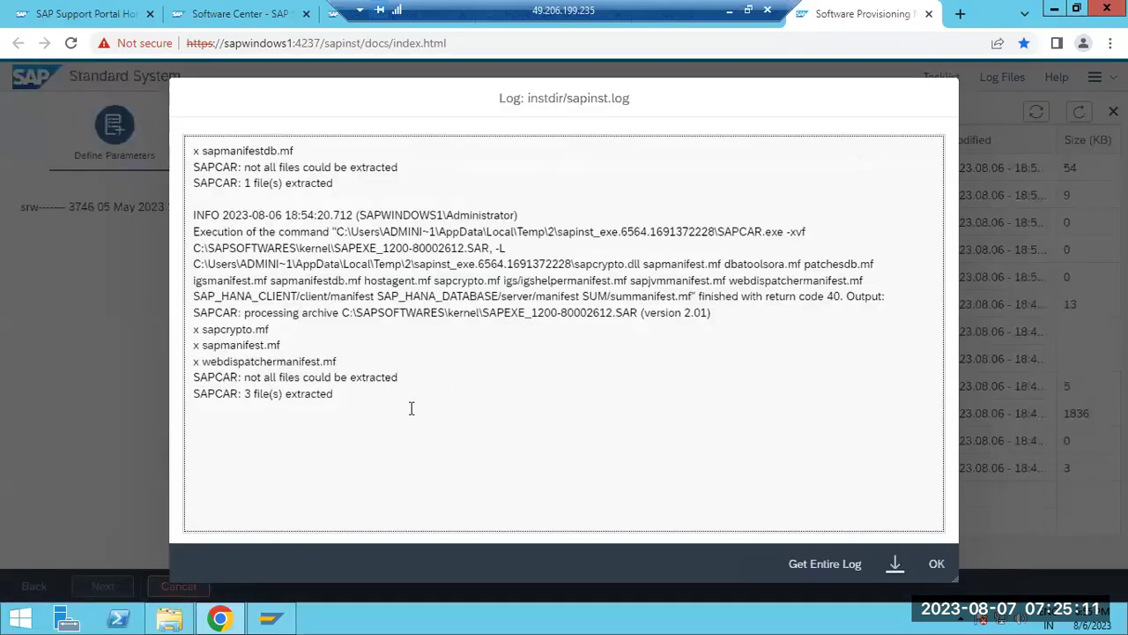
drag(337, 394, 194, 328)
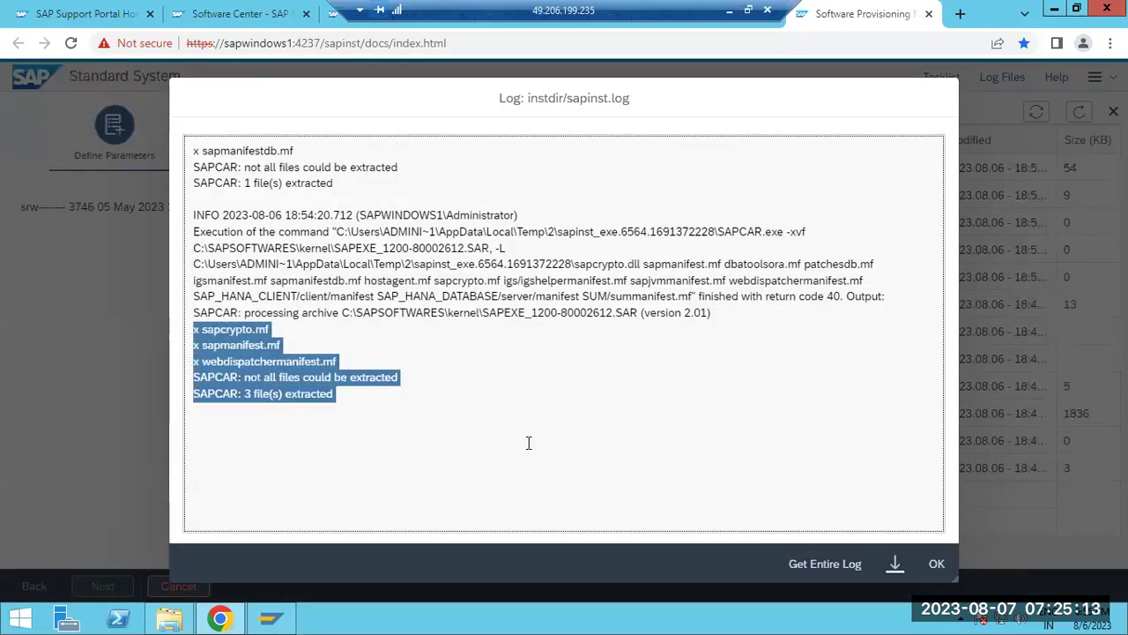
click(937, 564)
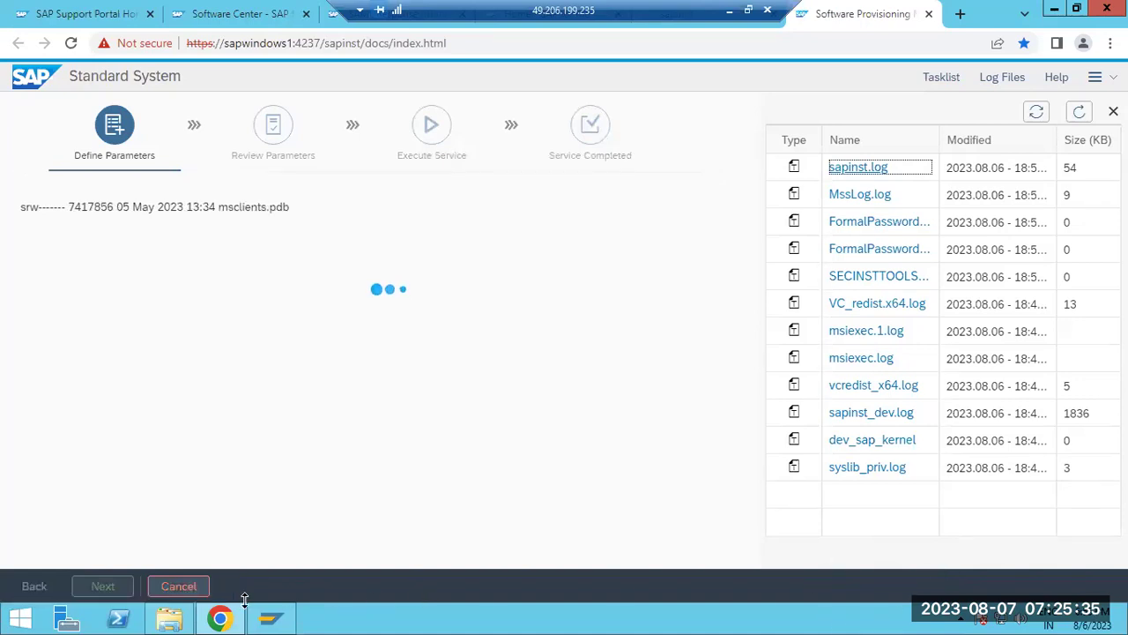
Switch to File Explorer, look through the SAPSOFTWARES folders including EXPORTS, go up to the C: drive, and return to the installer in Chrome
click(170, 618)
click(262, 129)
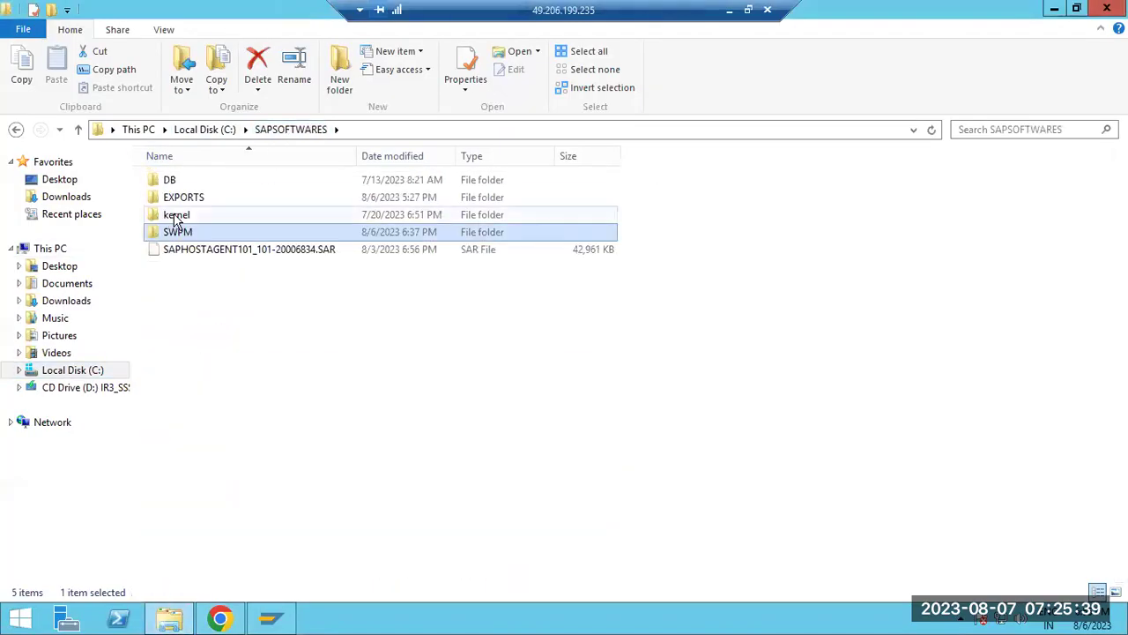
click(176, 219)
click(176, 181)
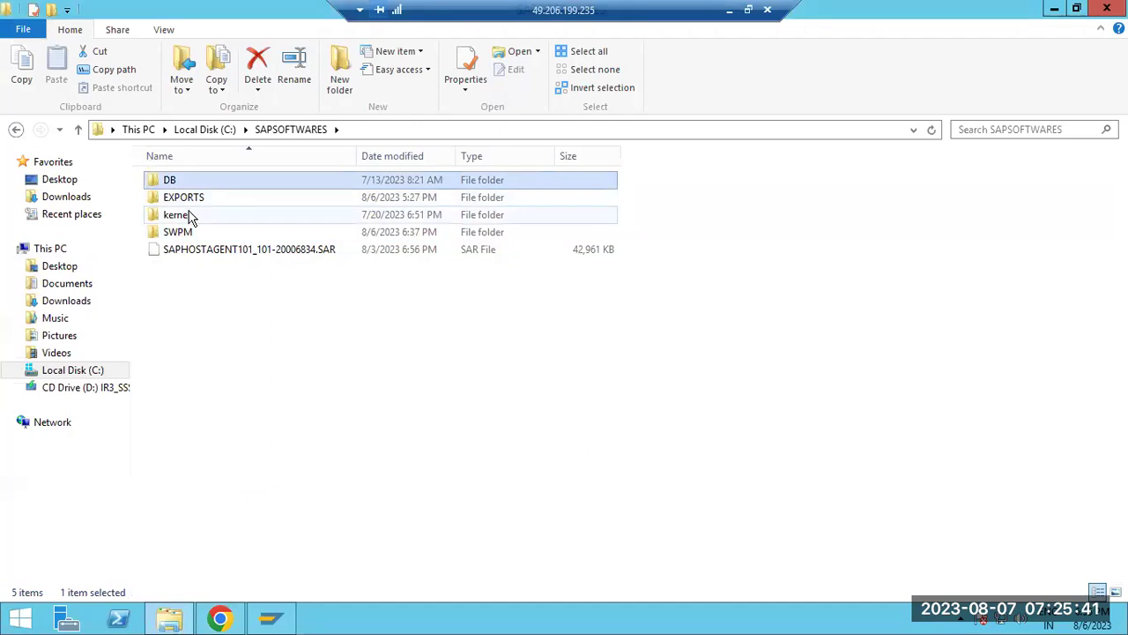
click(191, 218)
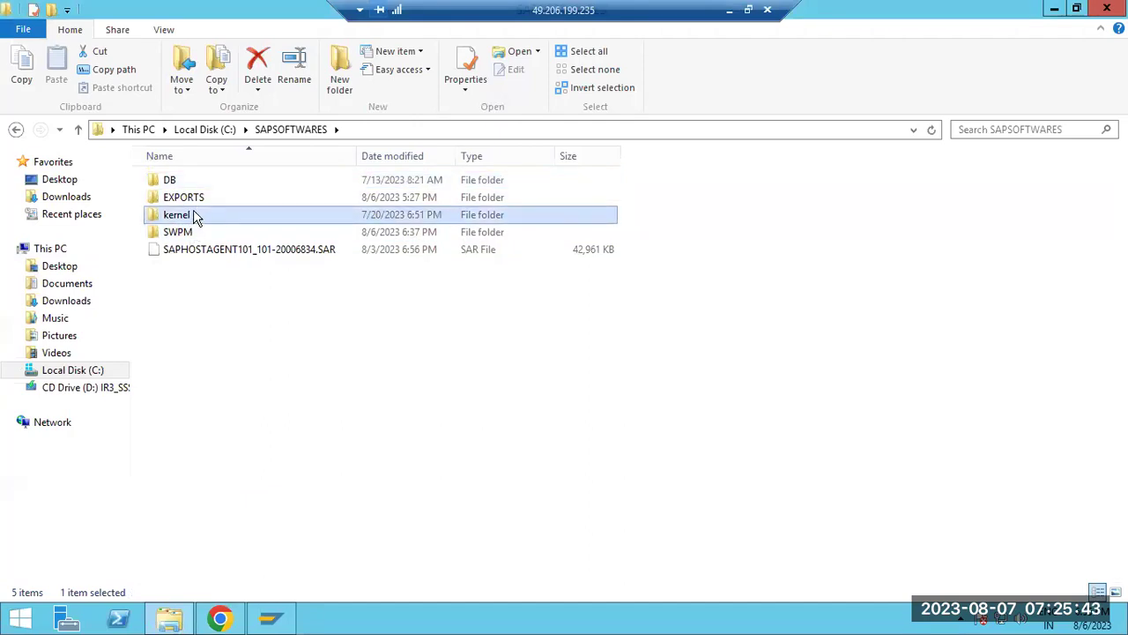
click(194, 204)
double_click(198, 204)
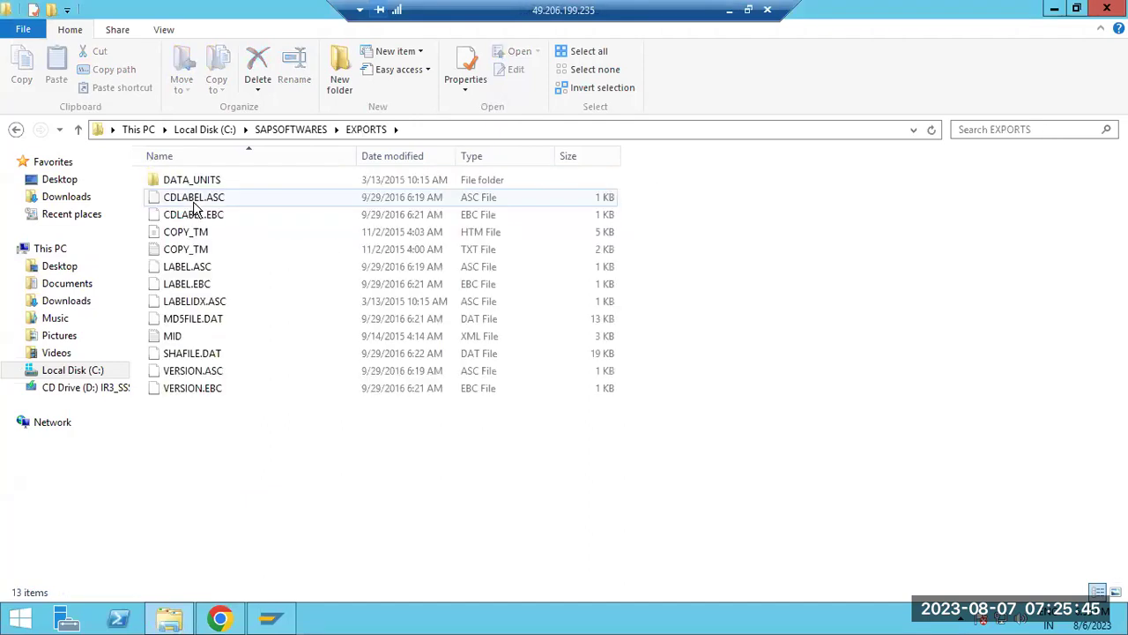
click(277, 138)
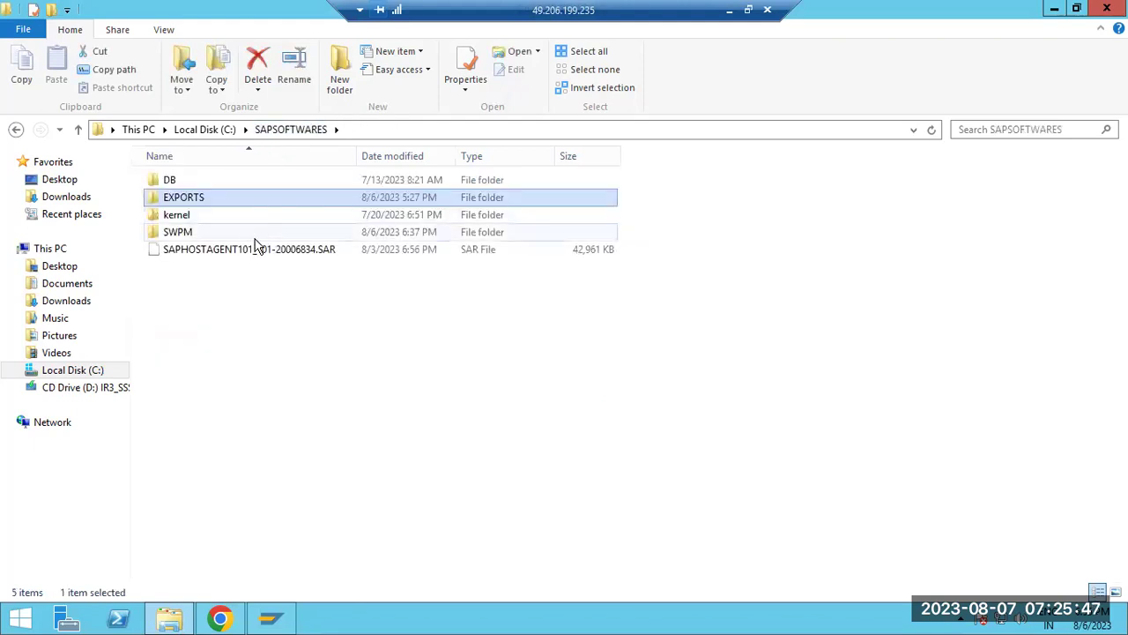
click(264, 254)
click(211, 129)
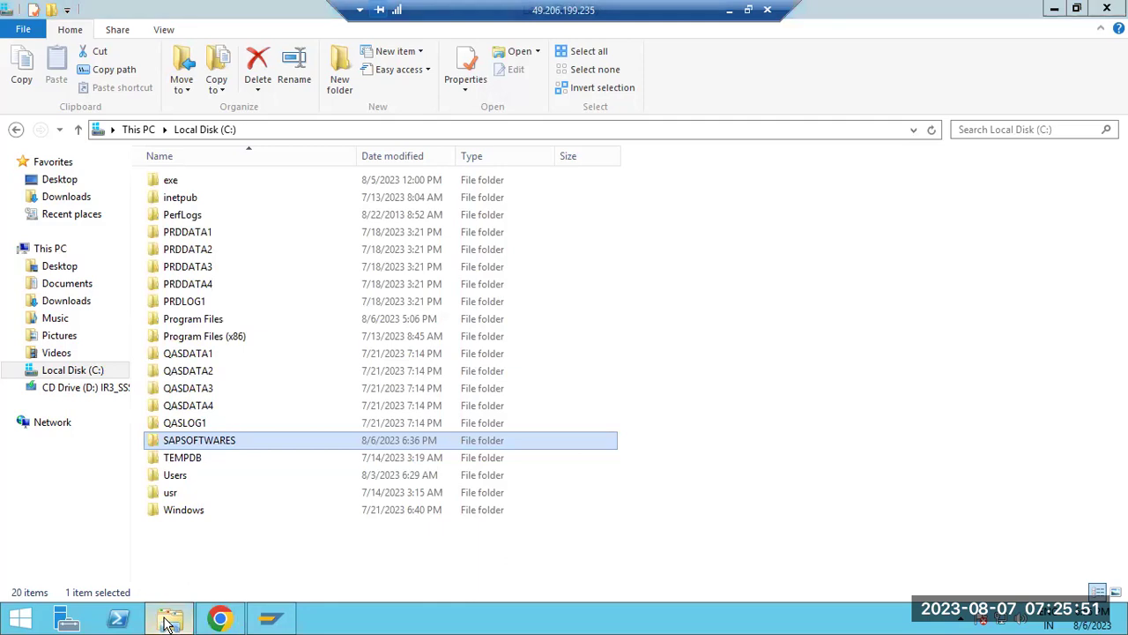
click(220, 618)
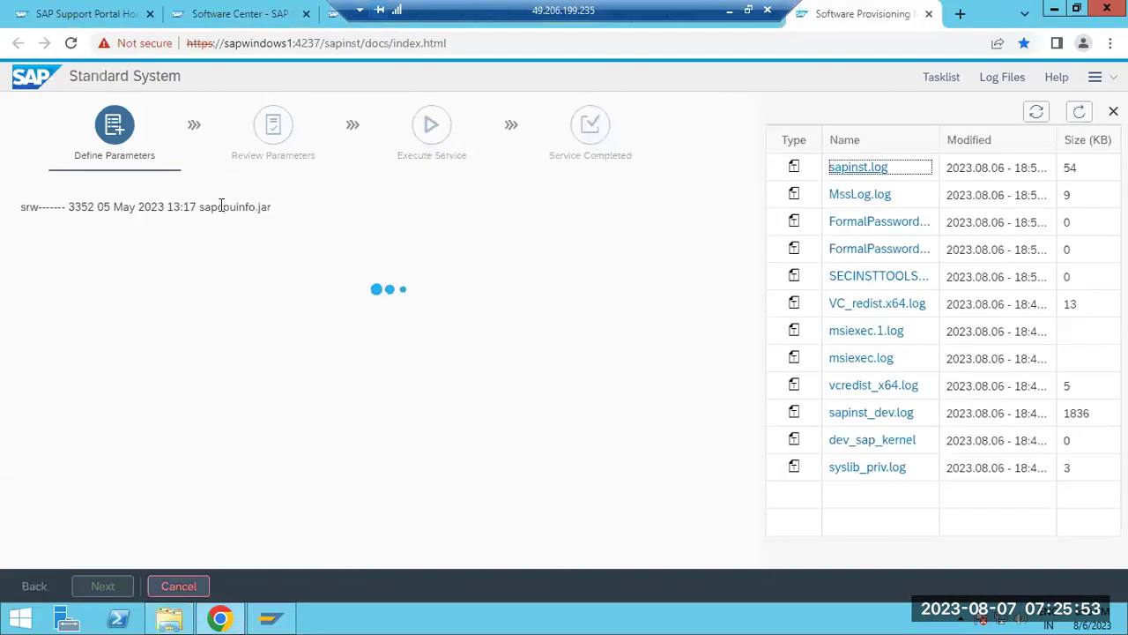
Refresh the logs, review the archive integrity, signature and manifest check entries in sapinst.log, and close it
click(1078, 112)
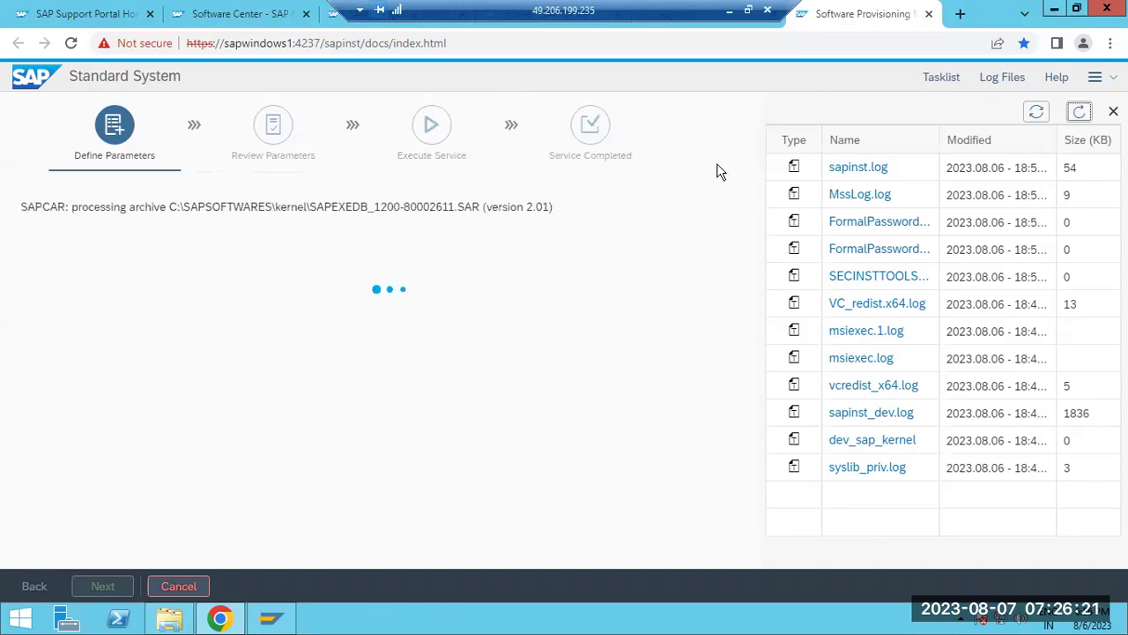
click(835, 167)
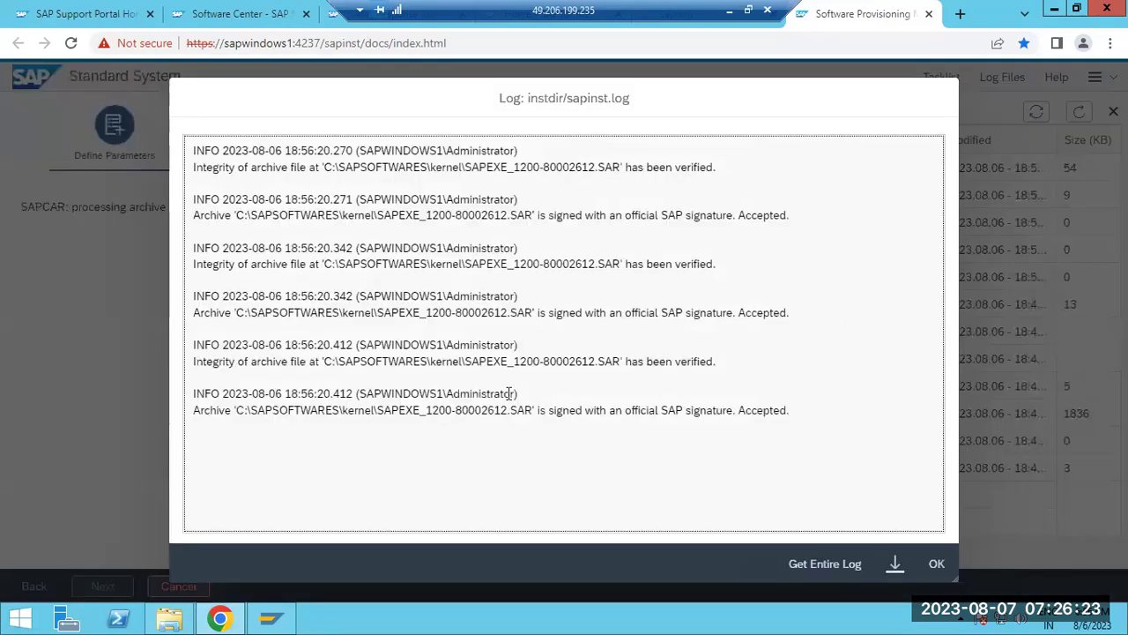
drag(796, 410, 196, 150)
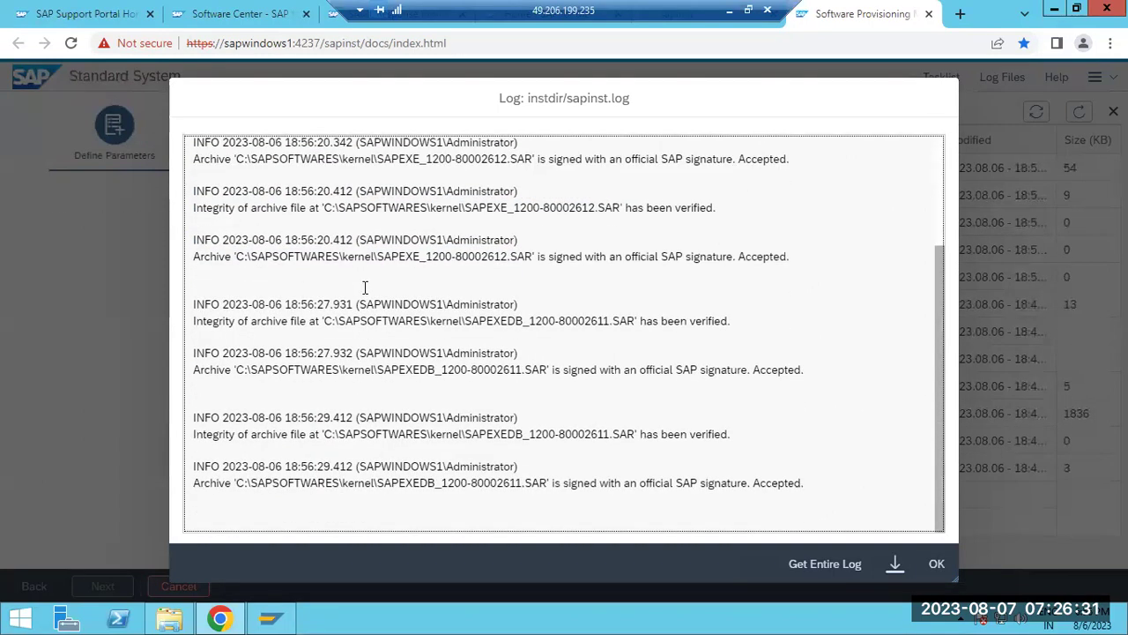
scroll(365, 288, up, 2)
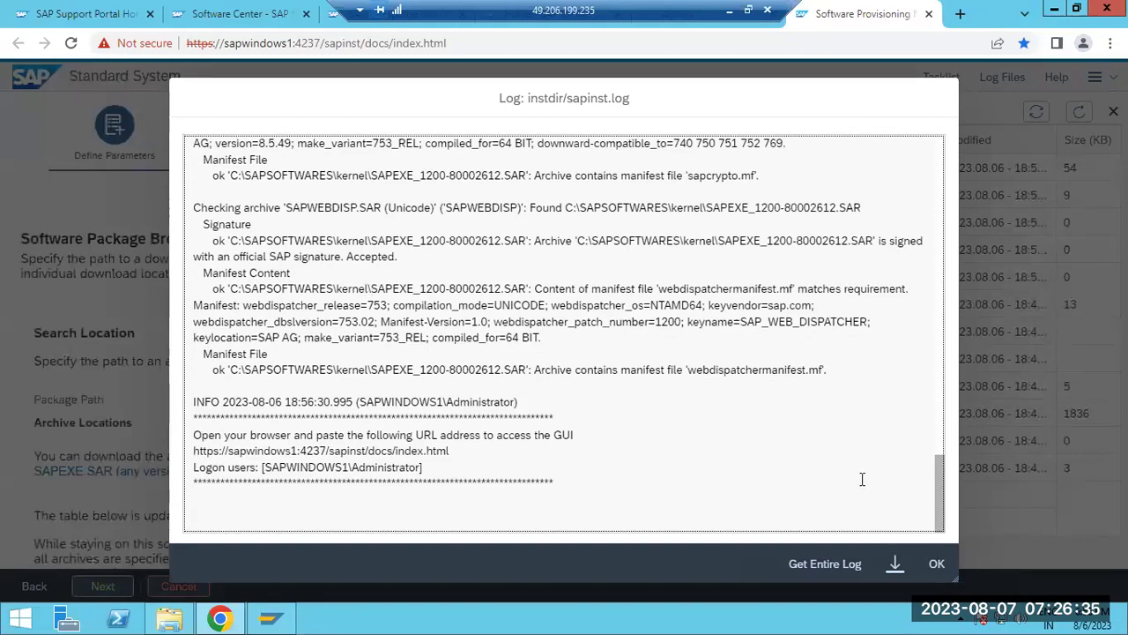
click(937, 567)
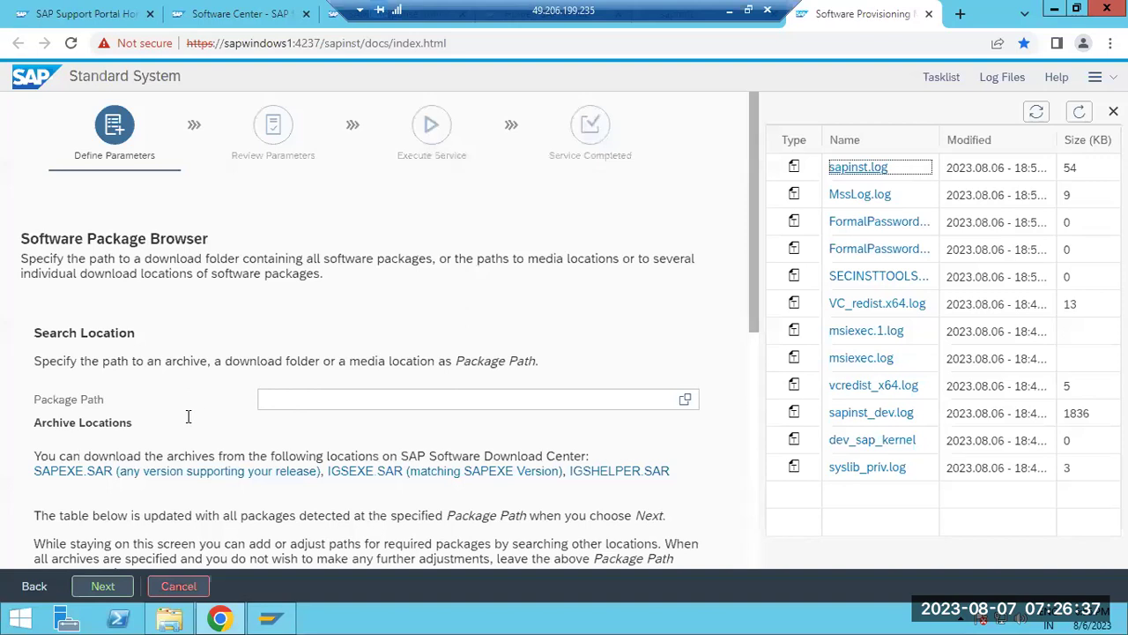
Review the Available status of the detected kernel packages and continue past the Software Package Browser
scroll(188, 416, down, 5)
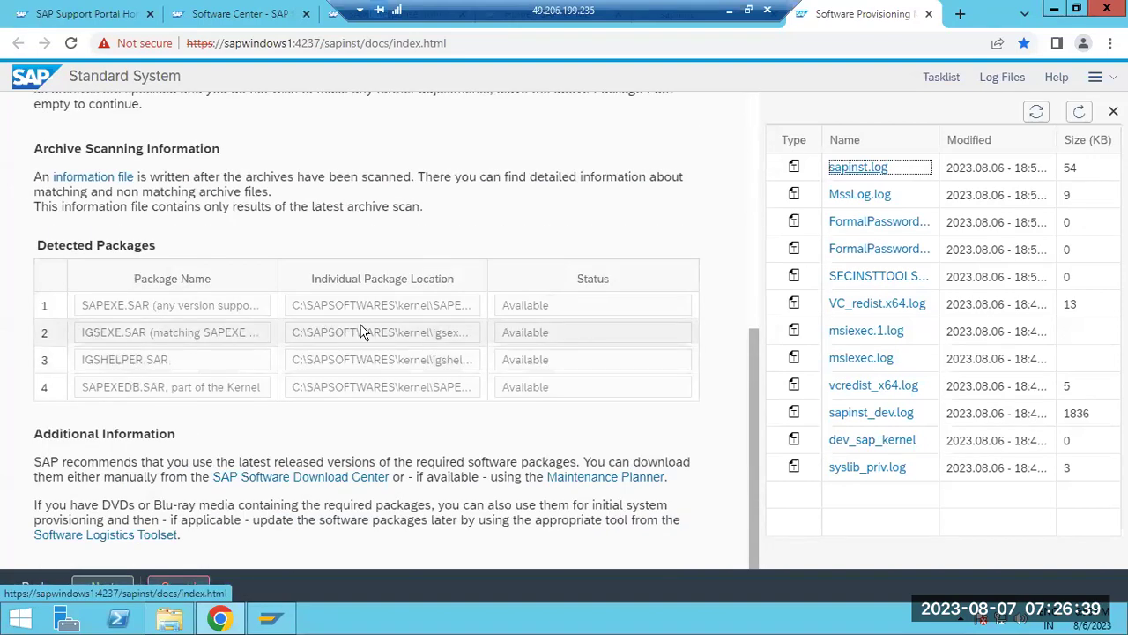
click(538, 308)
drag(538, 308, 546, 344)
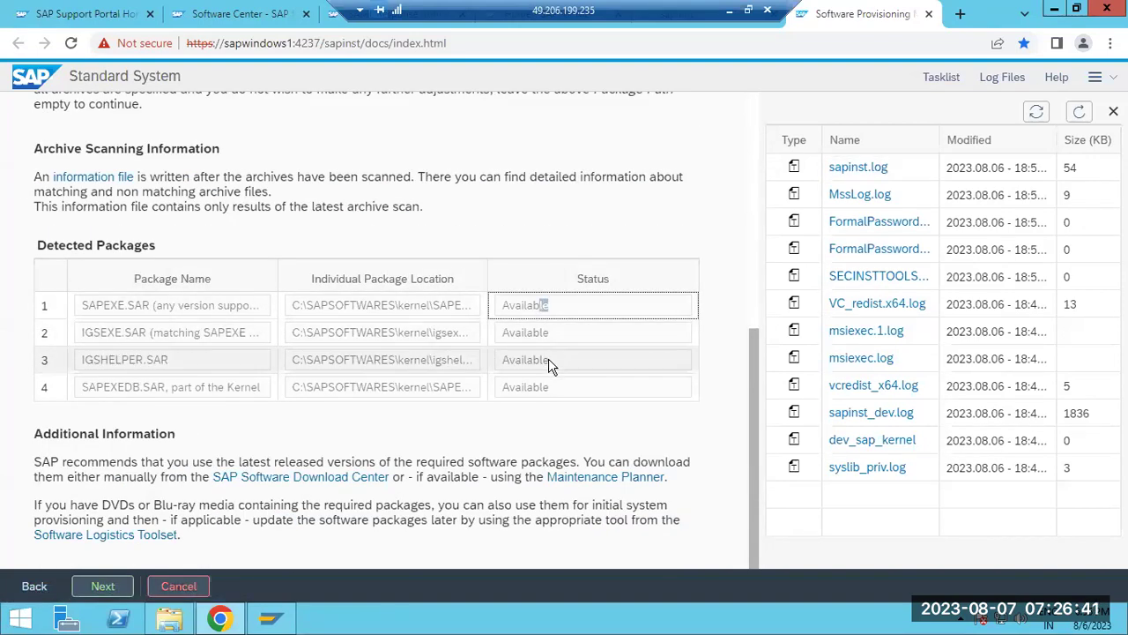
click(99, 587)
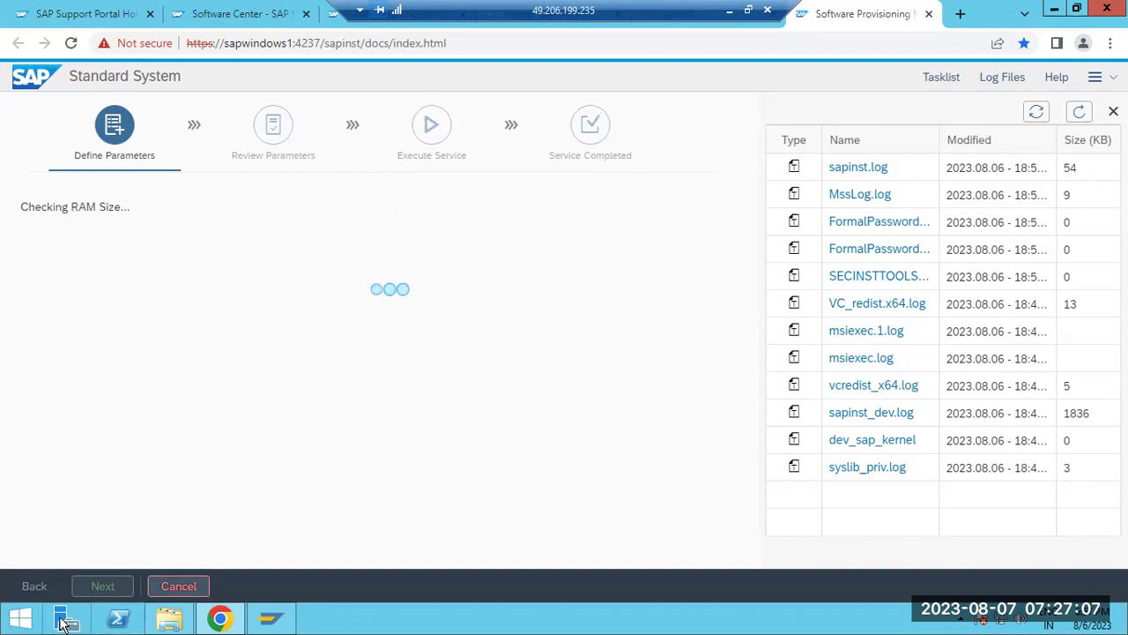
Switch to File Explorer, open the SAPSOFTWARES folder on the C: drive, and point out the EXPORTS folder
click(170, 618)
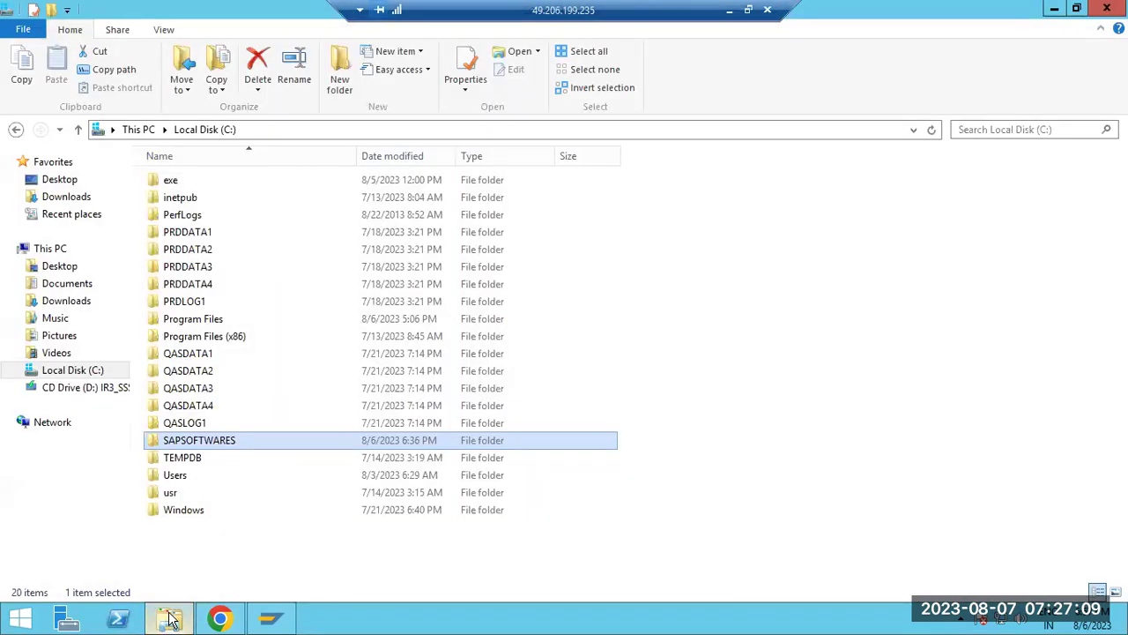
double_click(183, 445)
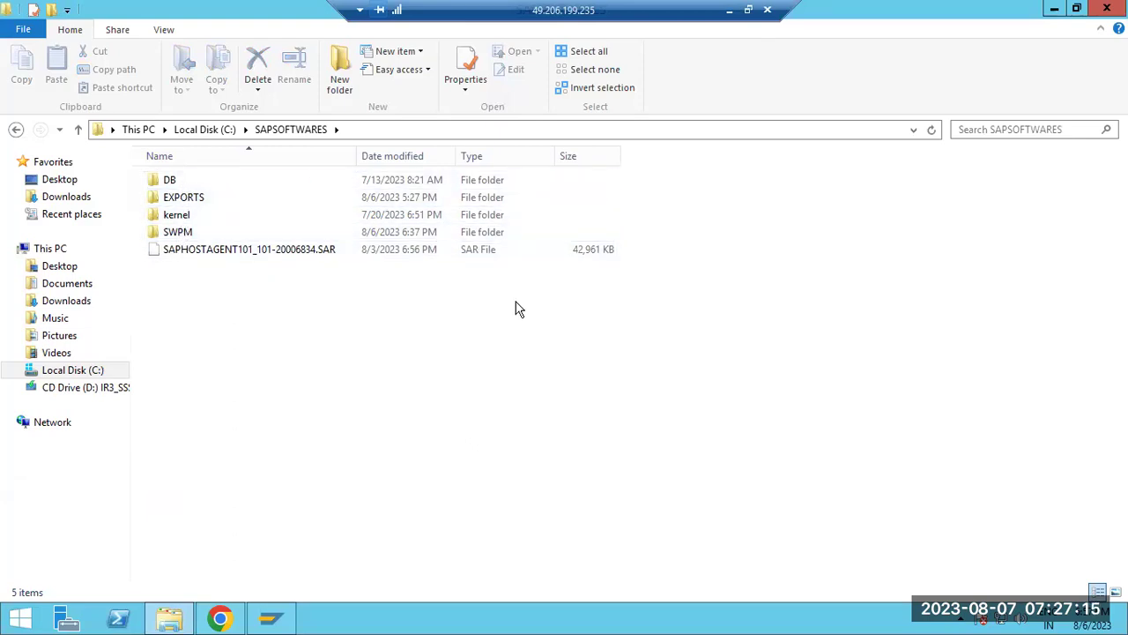
mouse_move(173, 202)
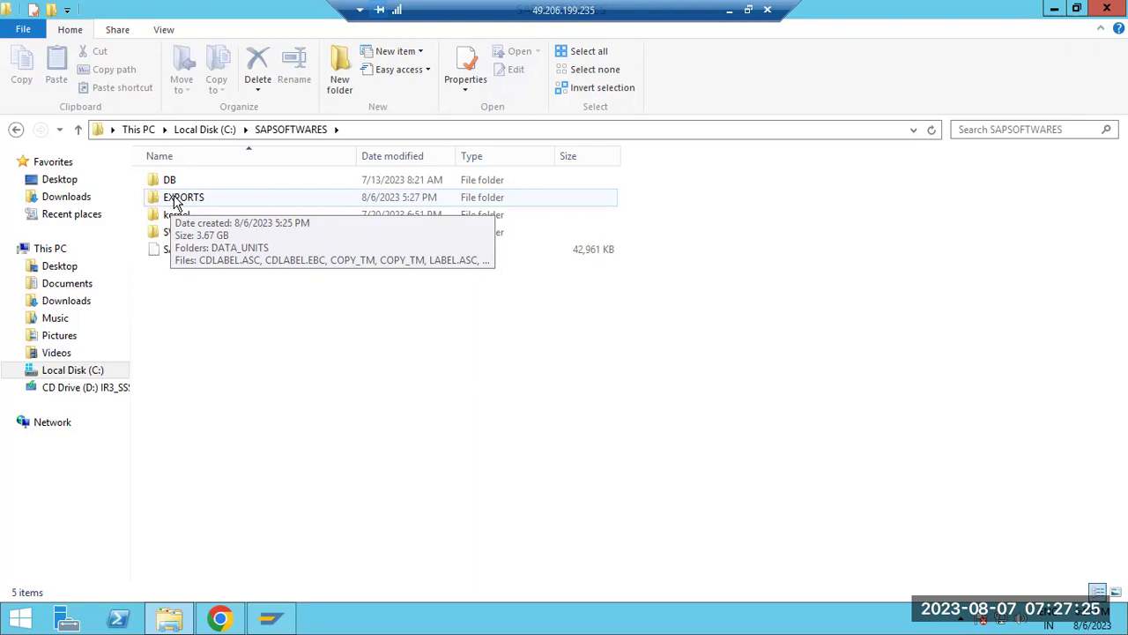
right_click(174, 203)
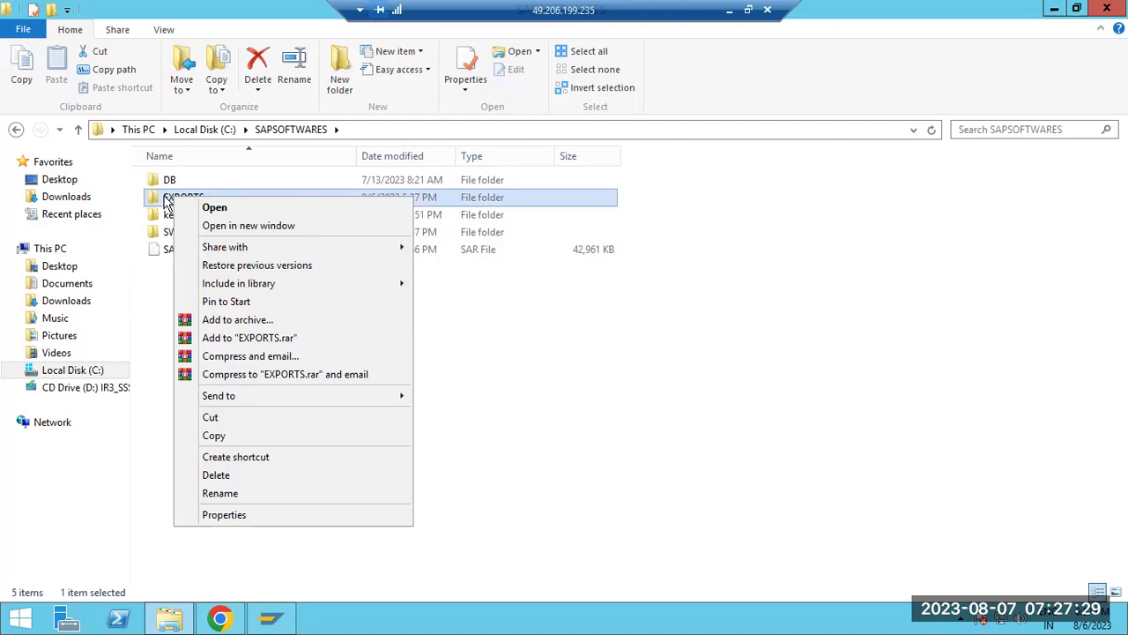
Return to the installer in Chrome, deselect the SAP Host Agent upgrade, and continue
click(219, 617)
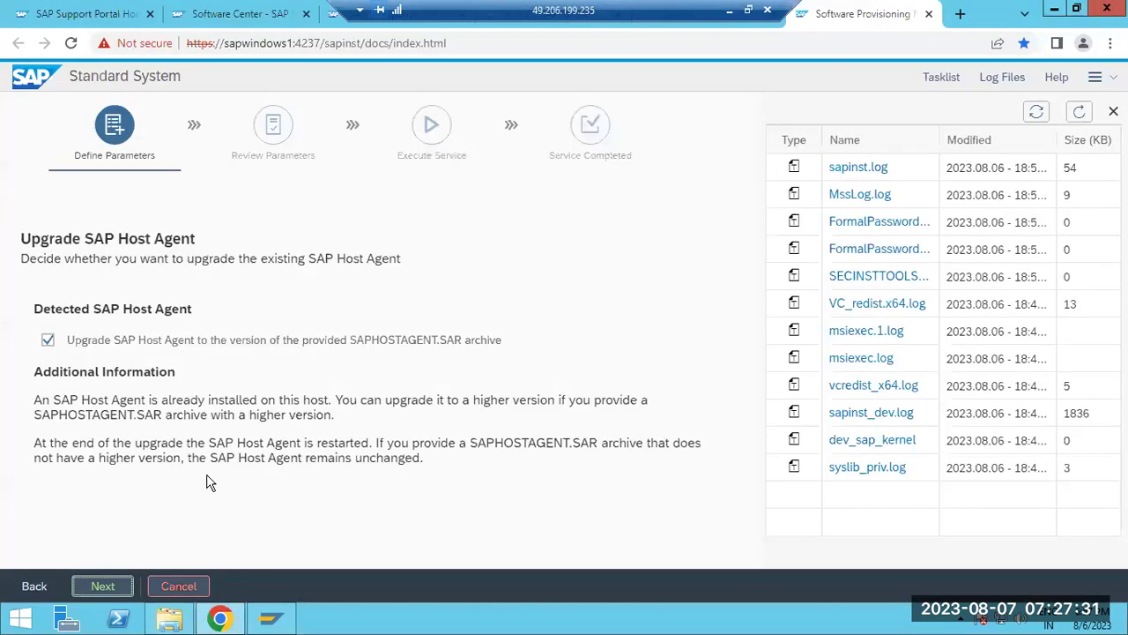
click(53, 340)
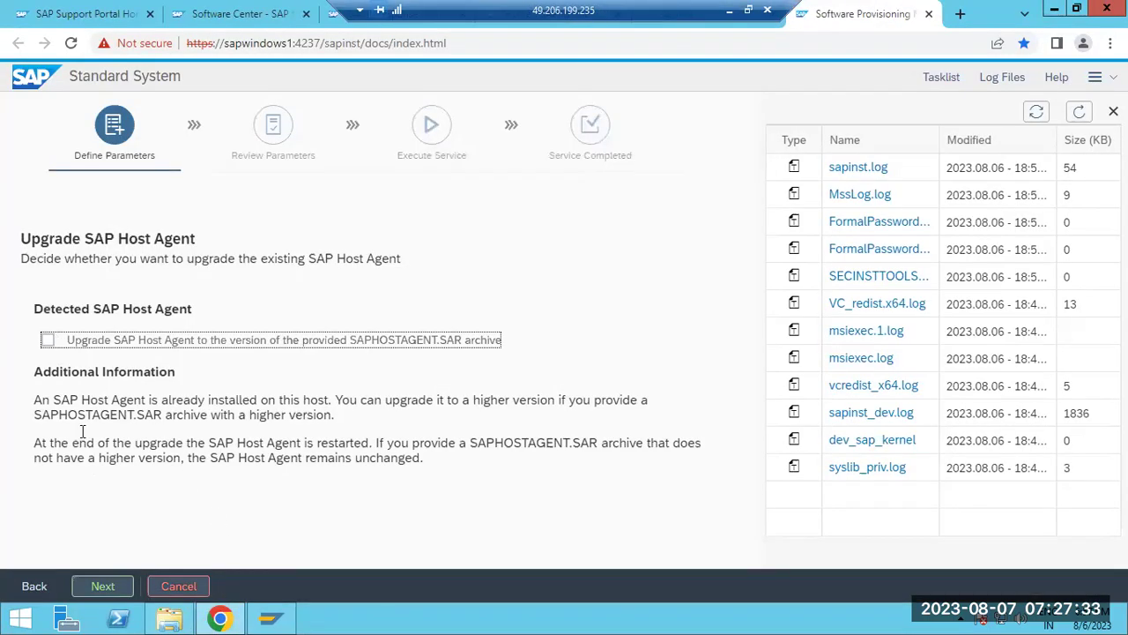
click(107, 586)
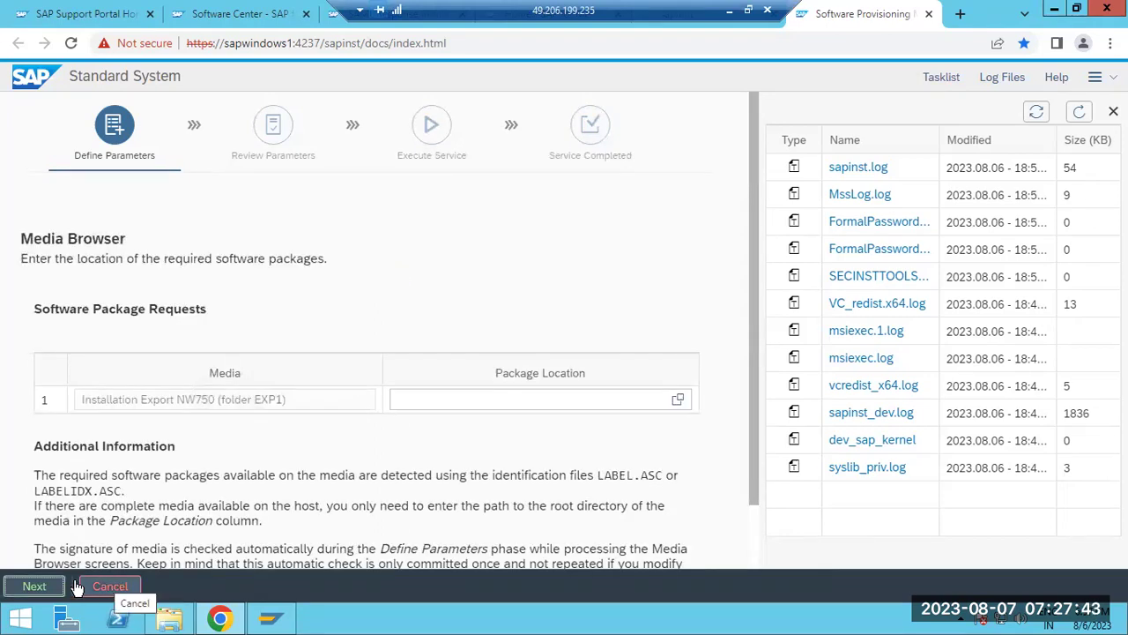
Set the package location of Installation Export NW750 to C:\SAPSOFTWARES\EXPORTS and continue to the media verification
drag(119, 403, 177, 406)
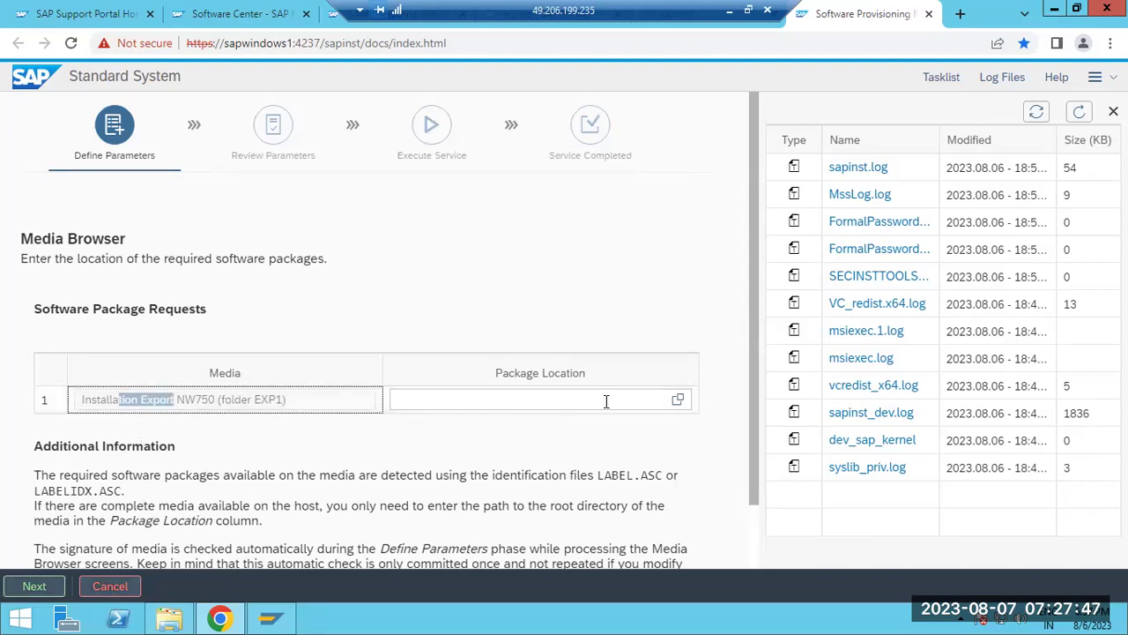
click(678, 402)
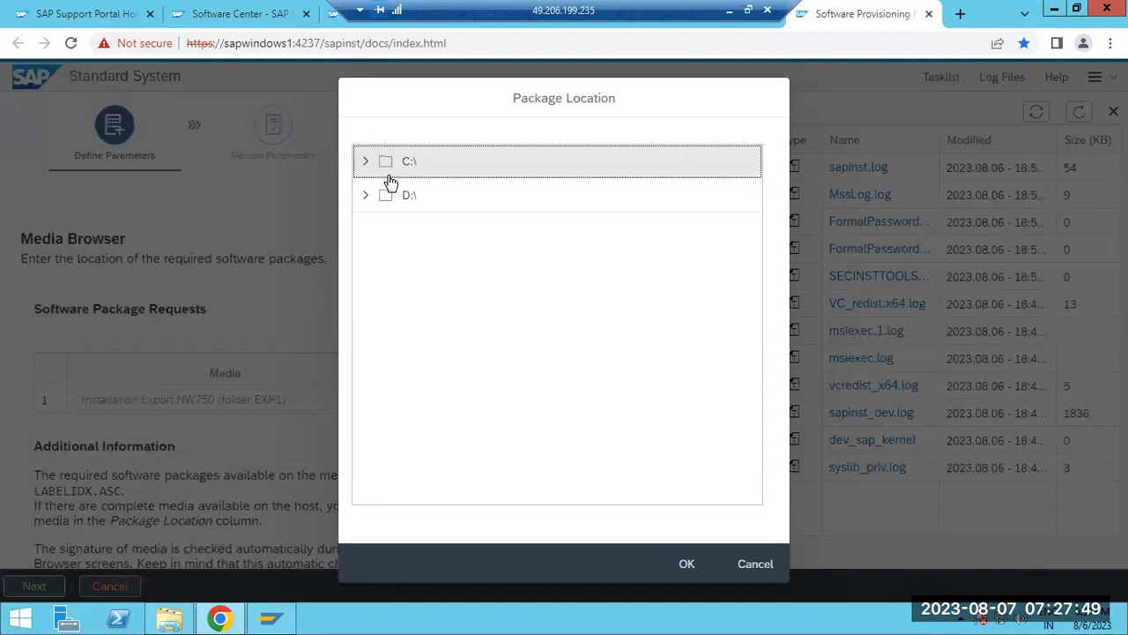
click(368, 164)
scroll(411, 347, down, 4)
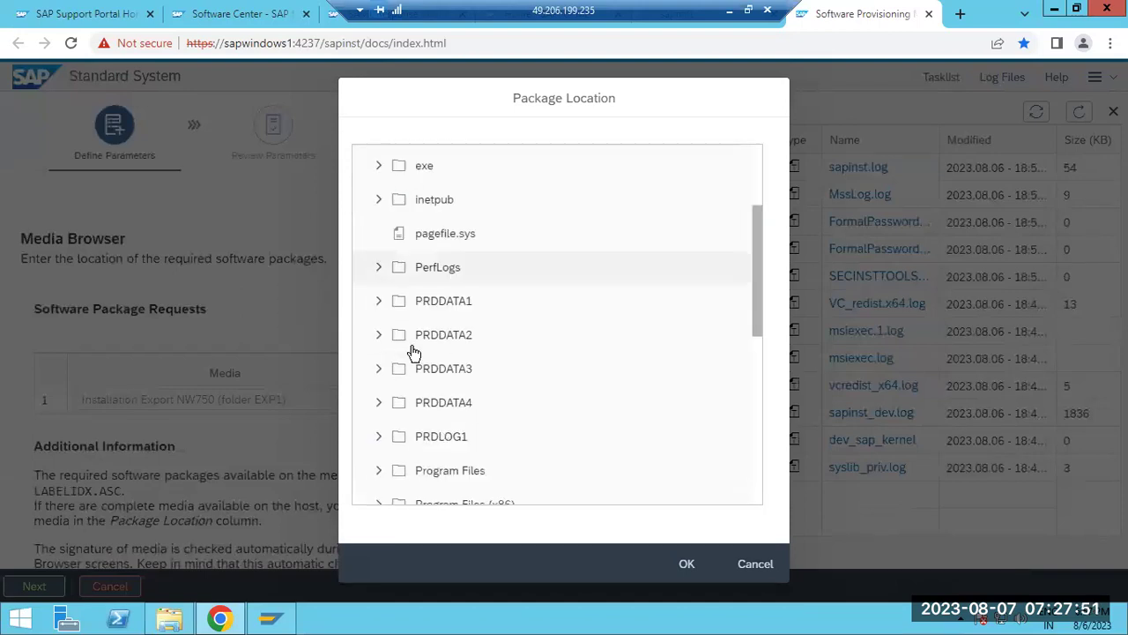
scroll(410, 350, down, 4)
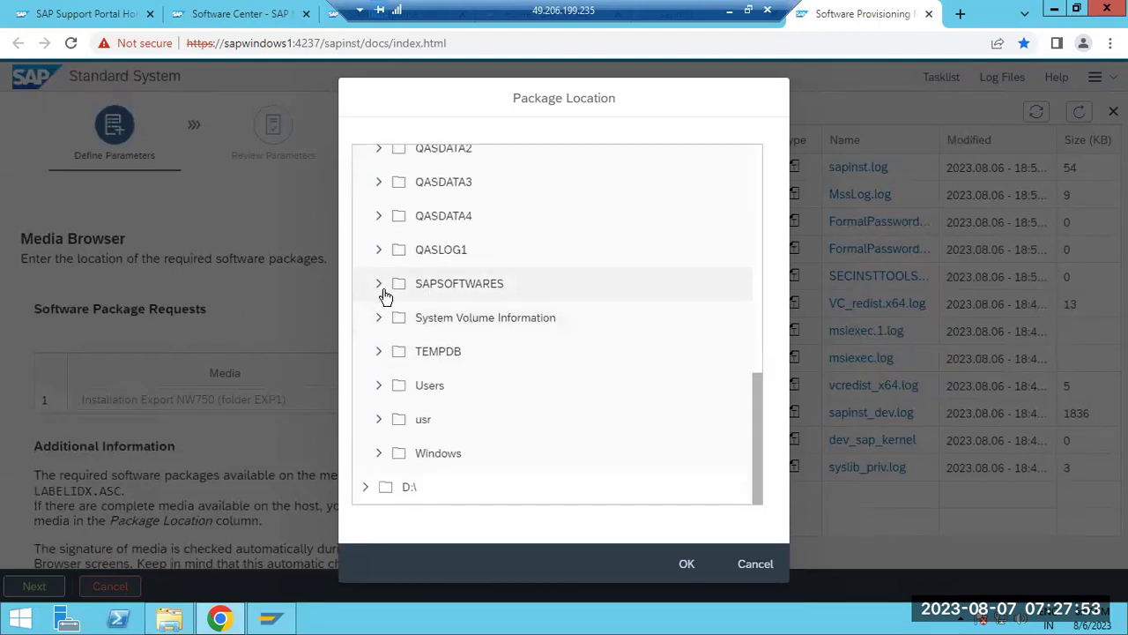
click(380, 285)
scroll(414, 326, down, 2)
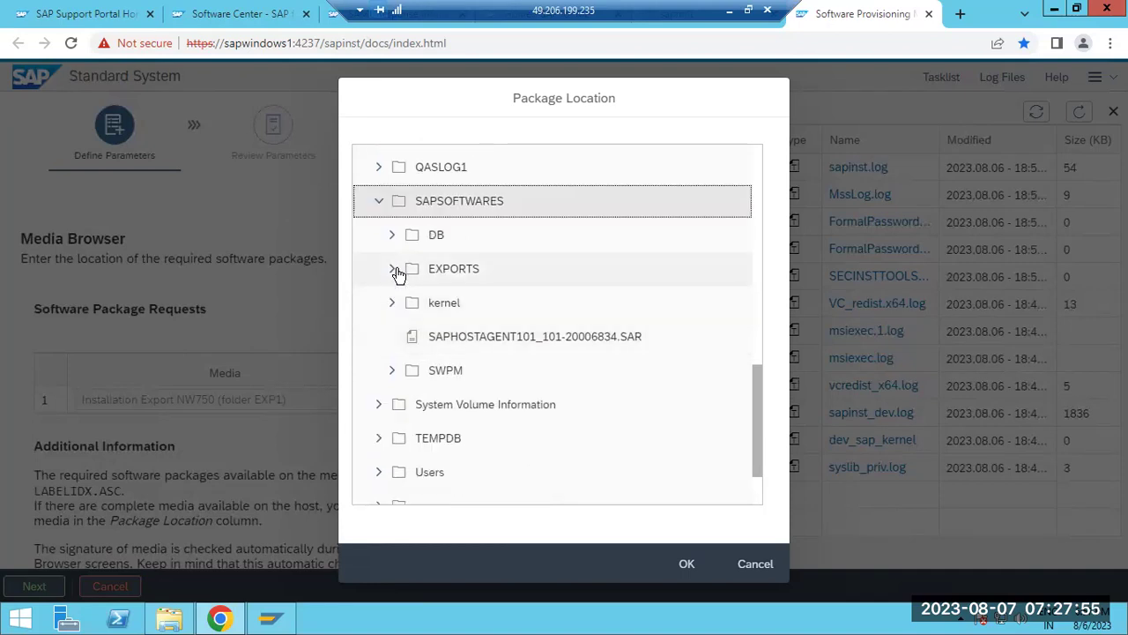
click(394, 271)
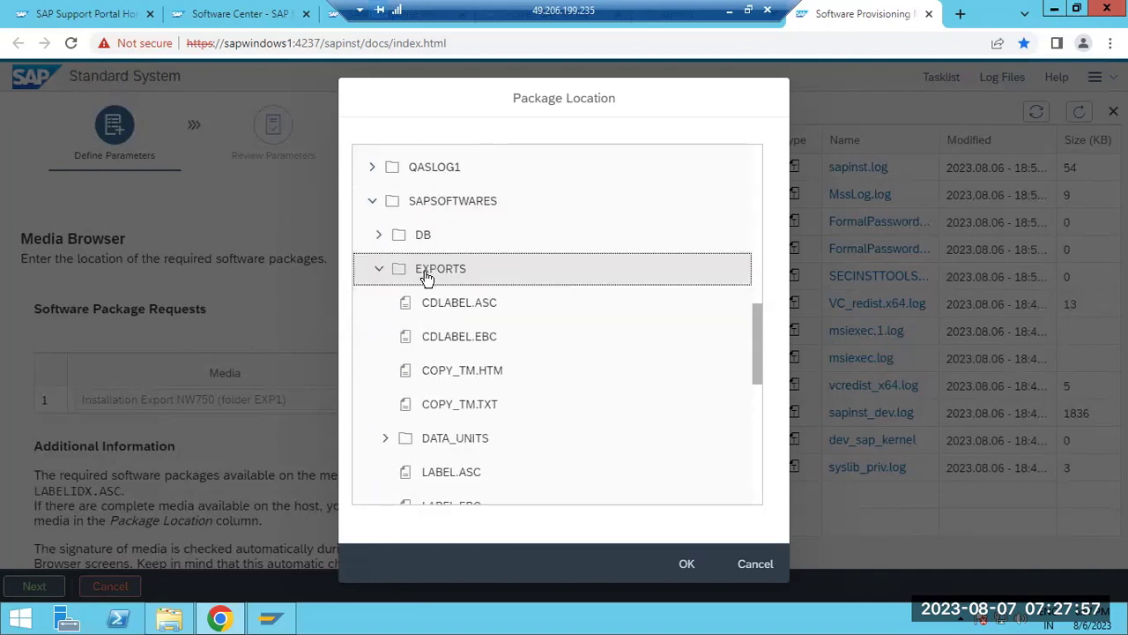
click(685, 563)
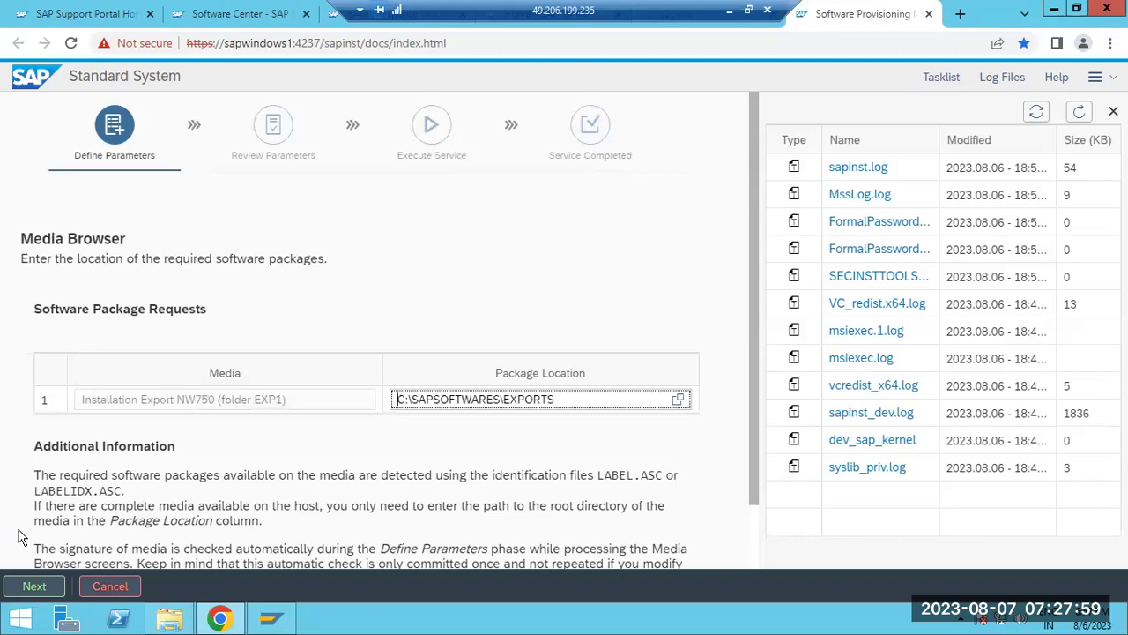
click(35, 589)
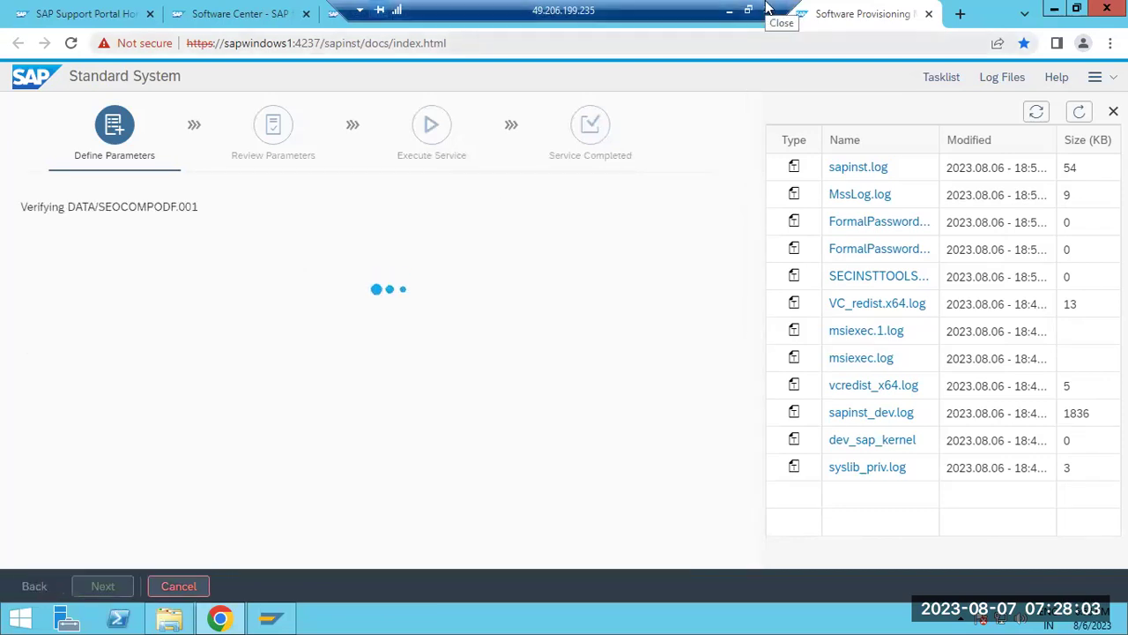
Highlight the progress line that names the export data file being verified
drag(51, 209, 195, 207)
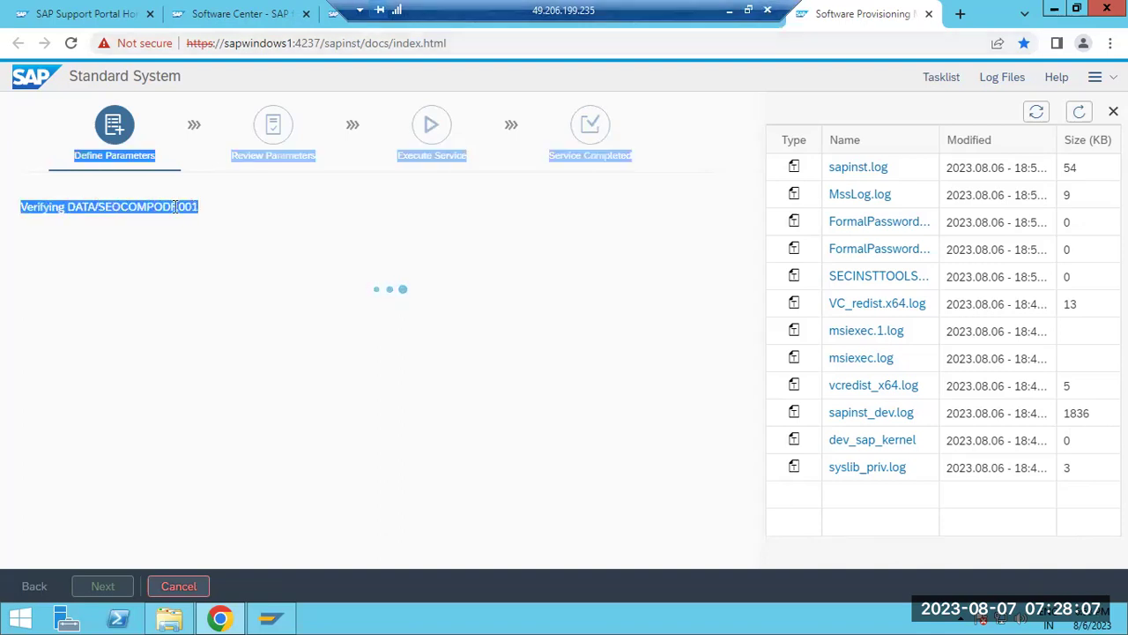
click(81, 207)
drag(30, 210, 197, 207)
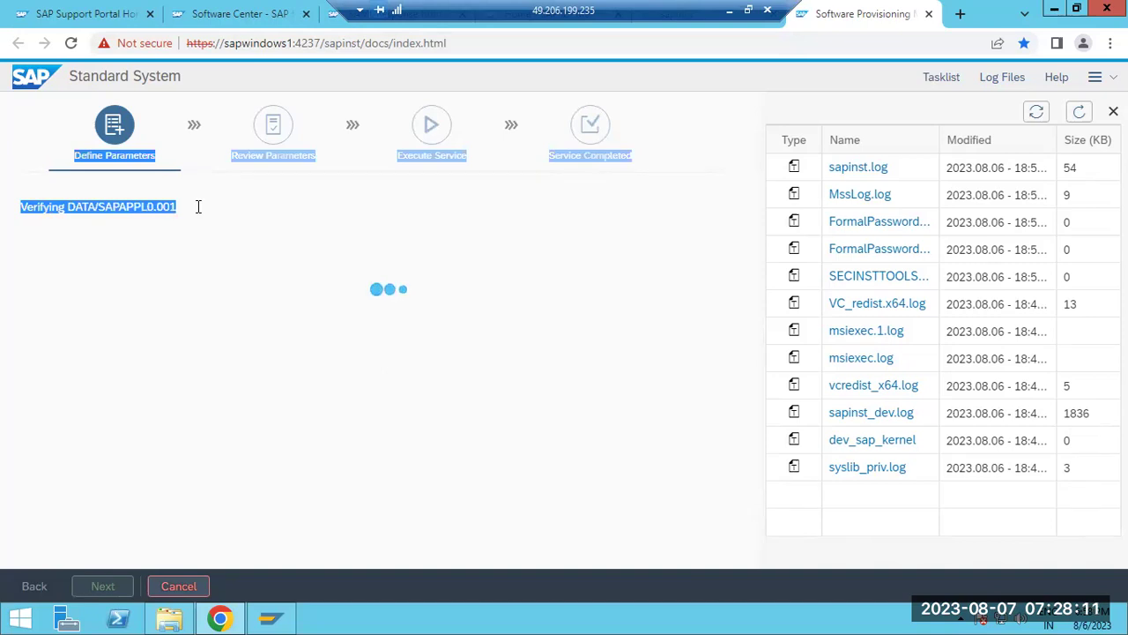
click(199, 206)
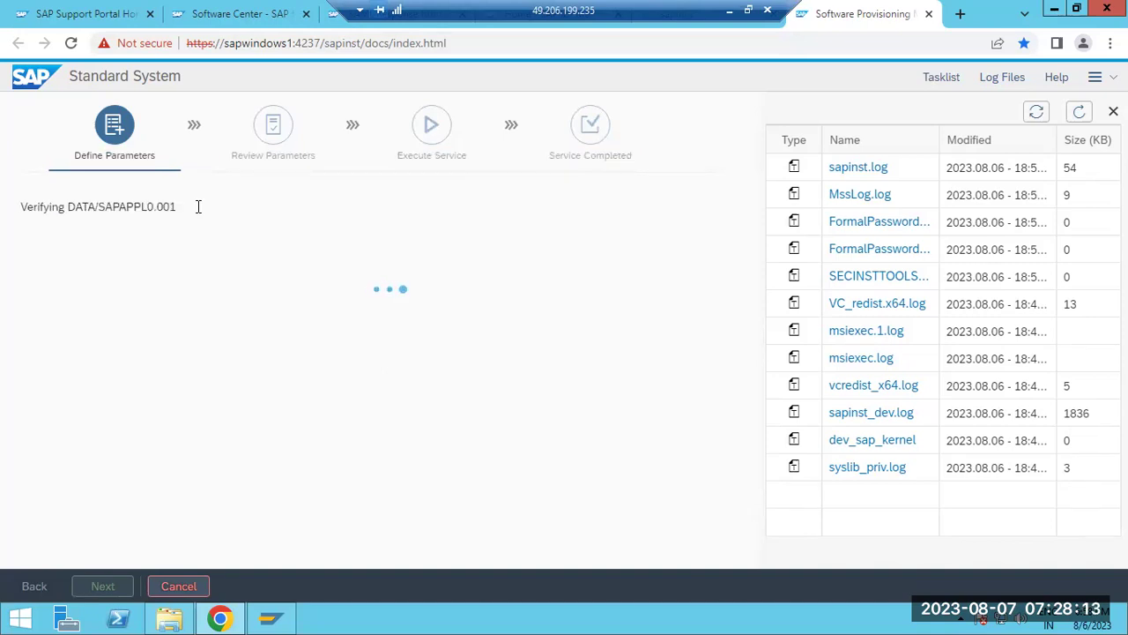
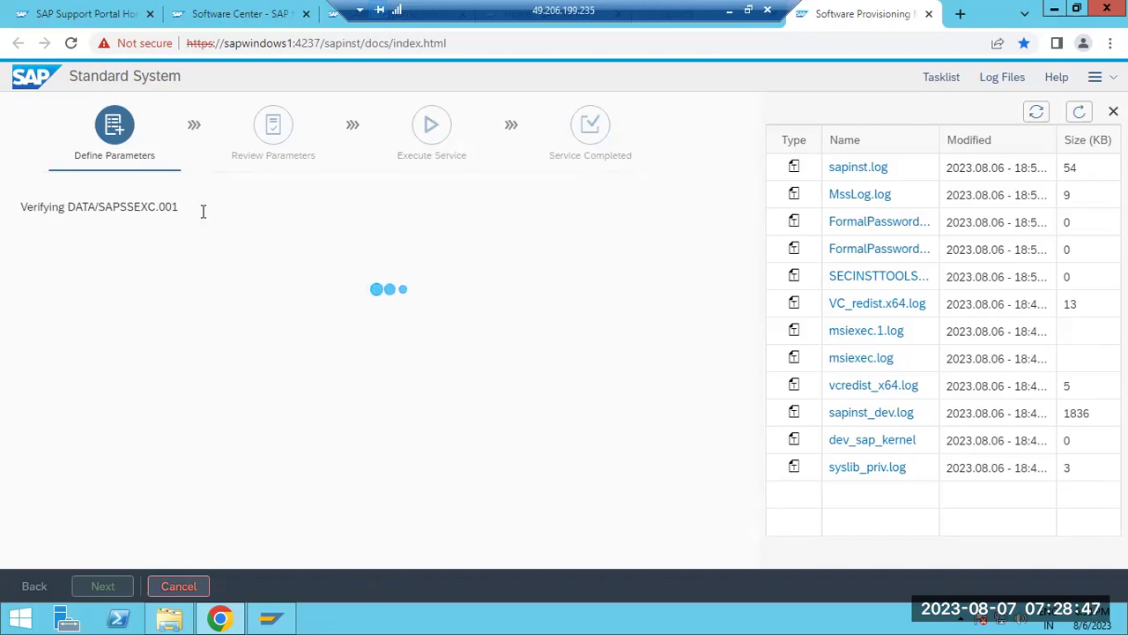
Refresh the log list, review the export data unit signature and integrity entries in sapinst.log, close it, and reload the list
click(1079, 111)
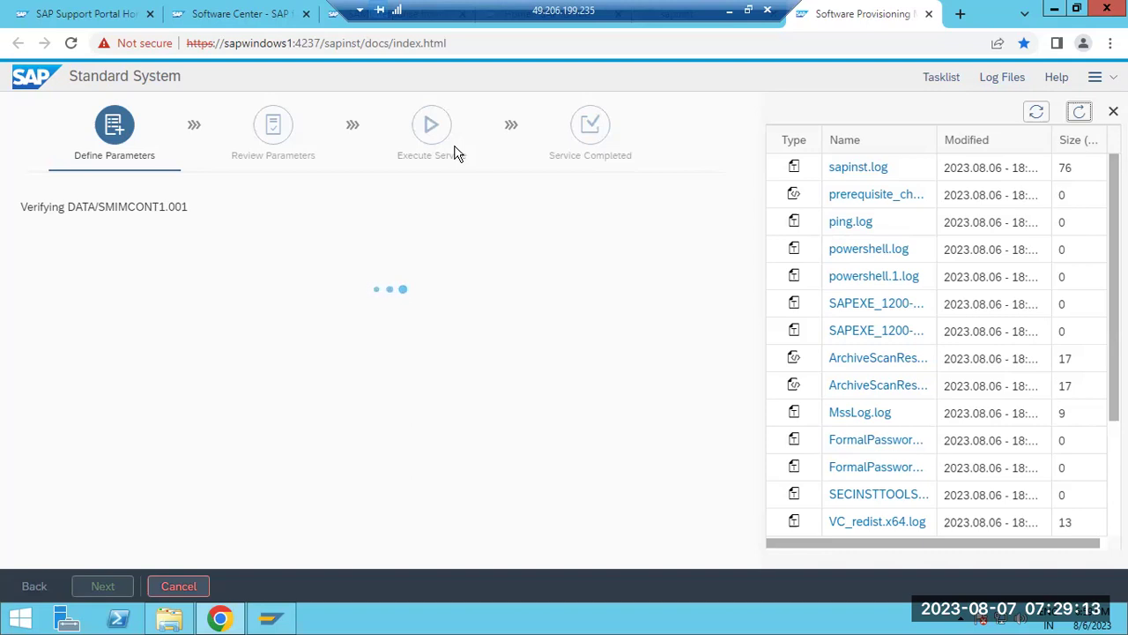
click(1079, 113)
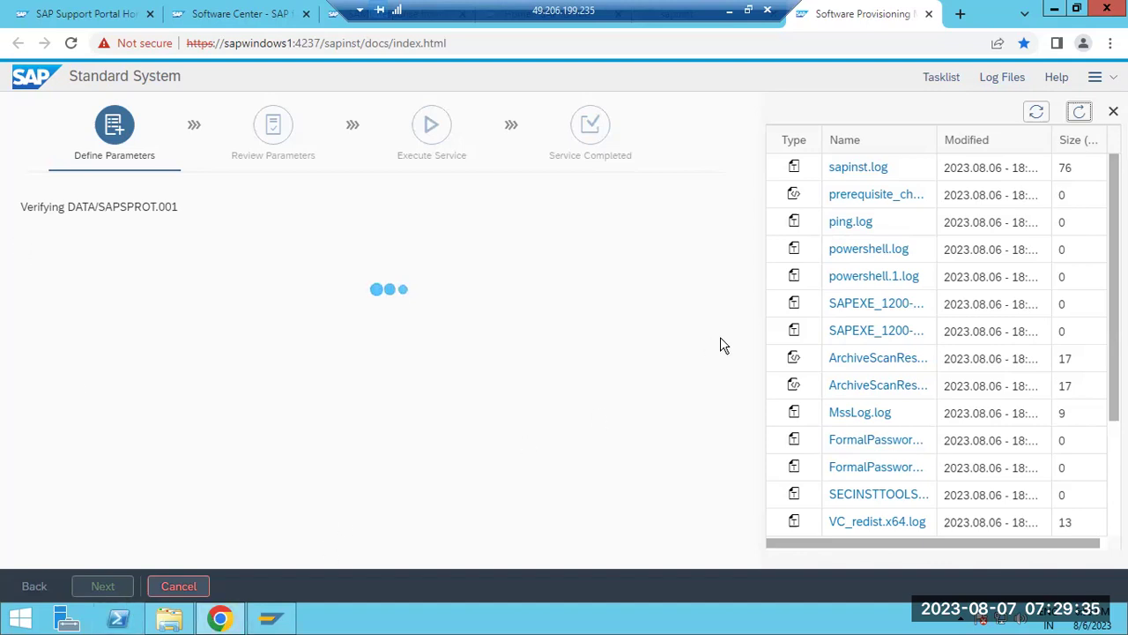
click(855, 167)
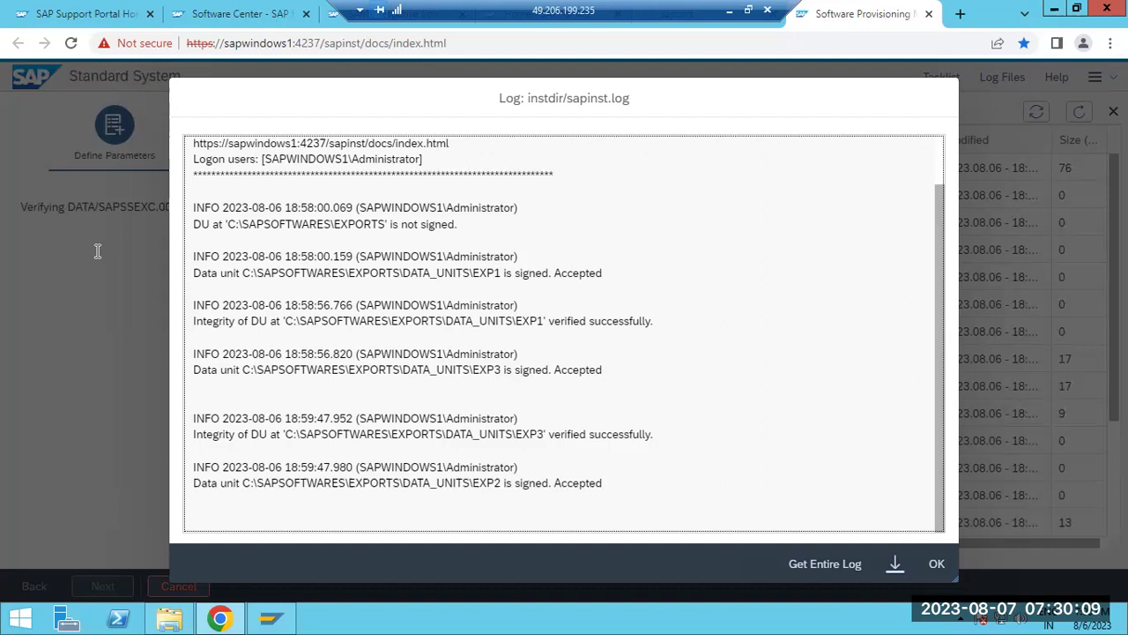
click(935, 564)
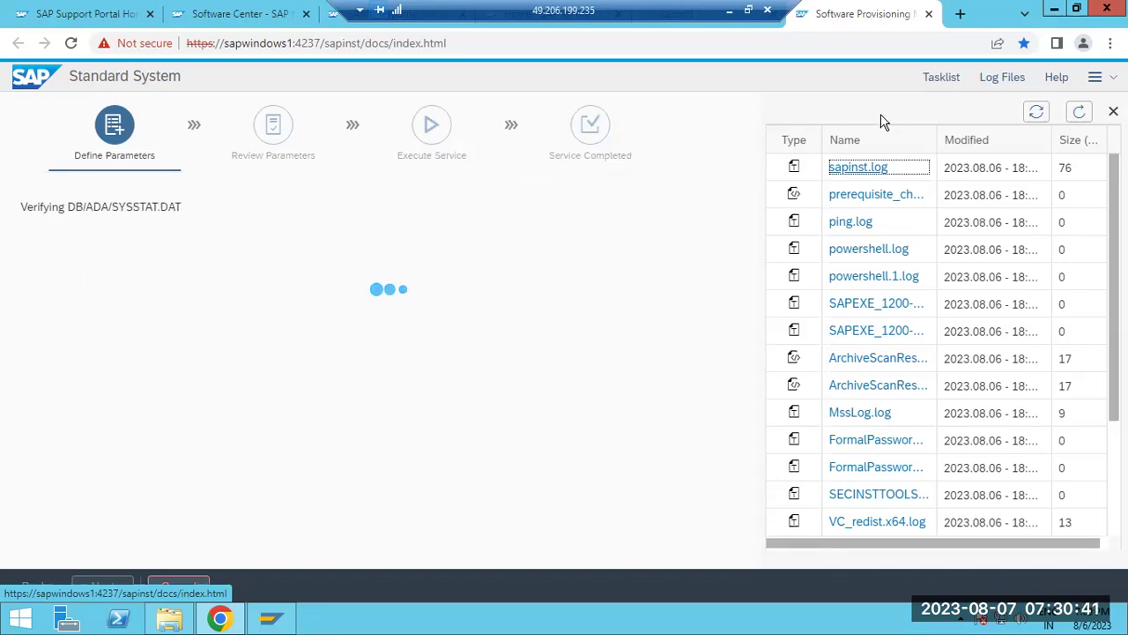
click(1080, 113)
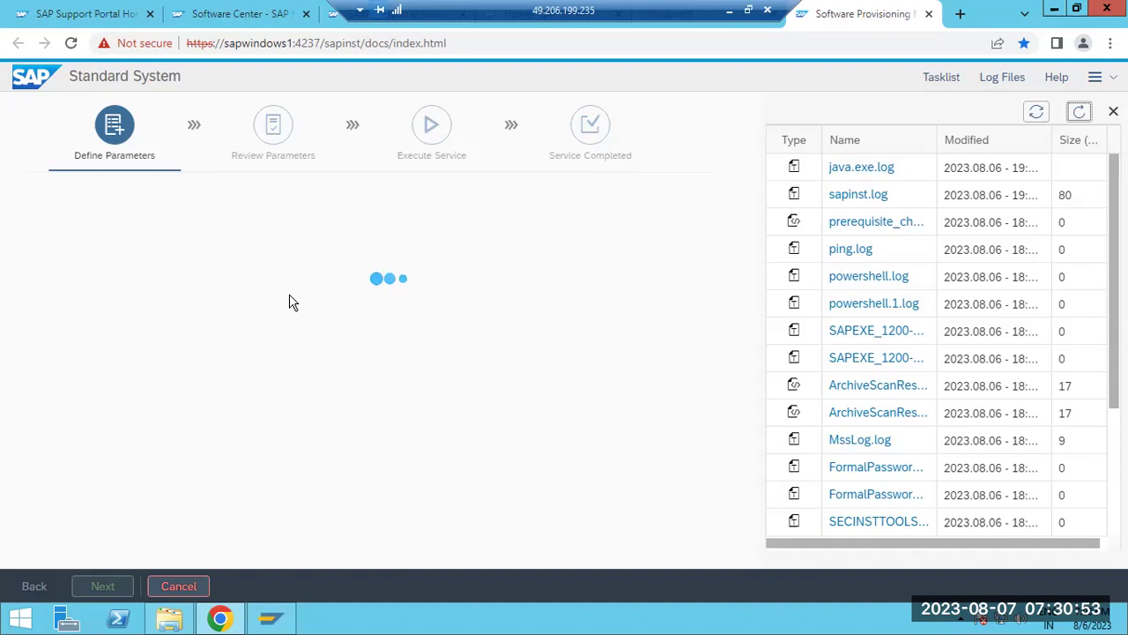
Show the C: drive in File Explorer, then choose 4 data files for small systems in the Chrome installer
click(173, 619)
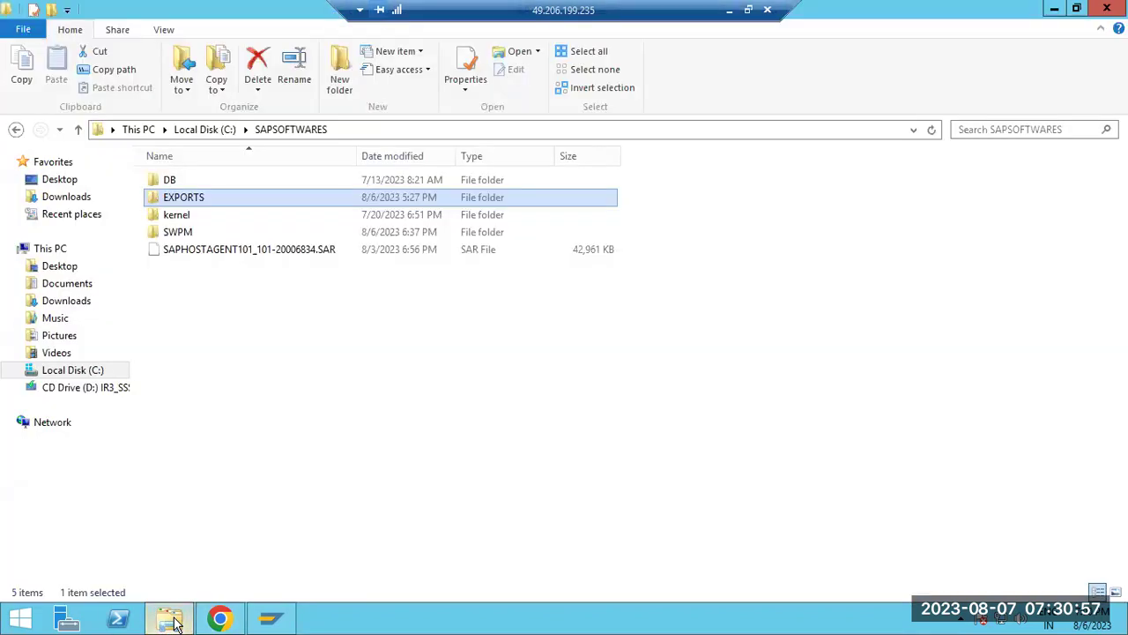
click(75, 371)
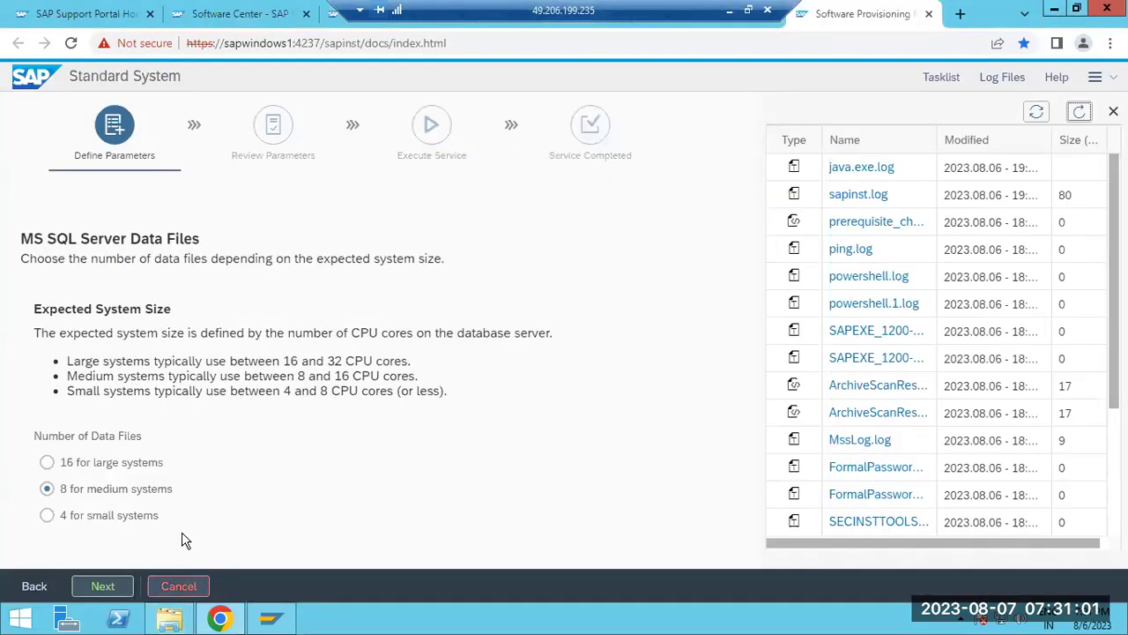
click(142, 516)
Highlight the CPU core ranges for small, medium and large systems, and continue past the MS SQL Server Data Files screen
drag(89, 233, 238, 280)
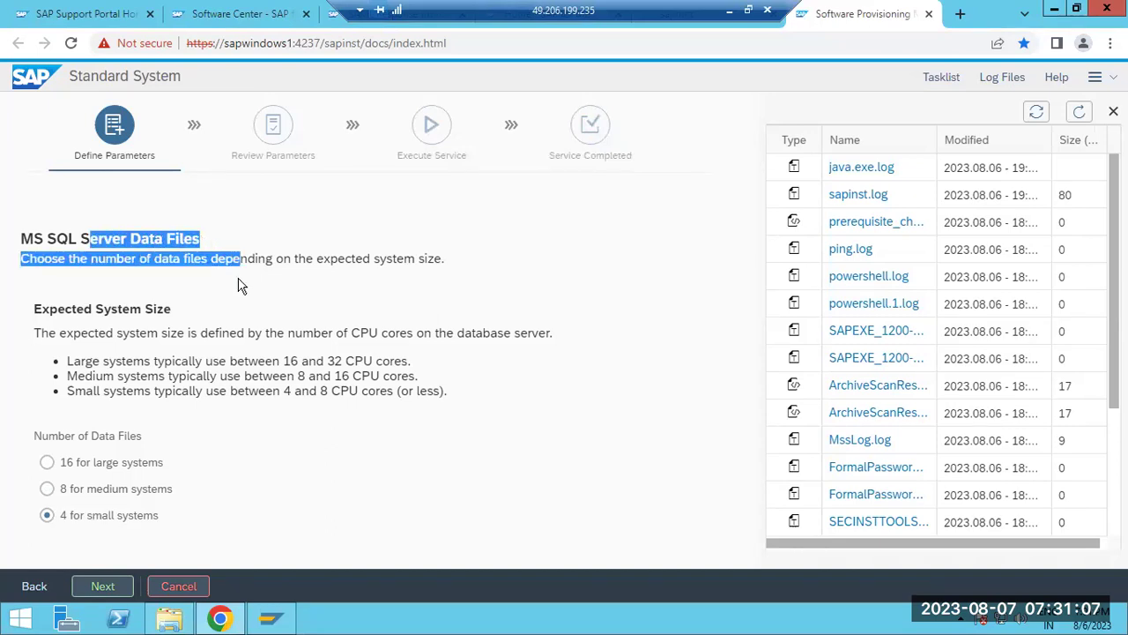
drag(232, 393, 361, 394)
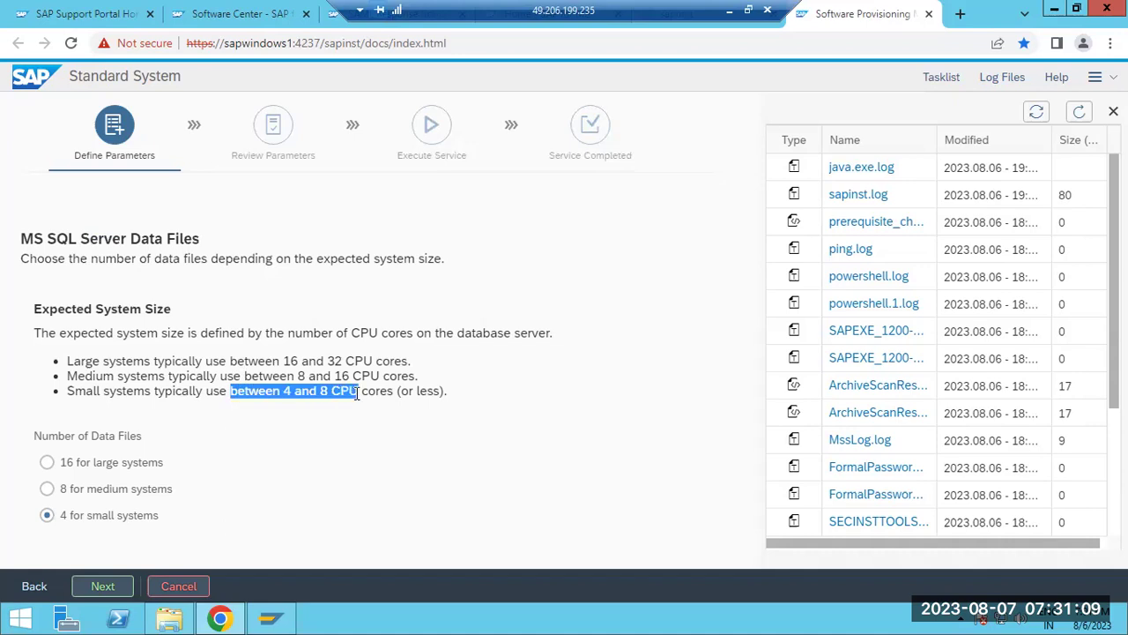
click(113, 392)
double_click(113, 392)
drag(118, 375, 340, 376)
drag(258, 361, 403, 362)
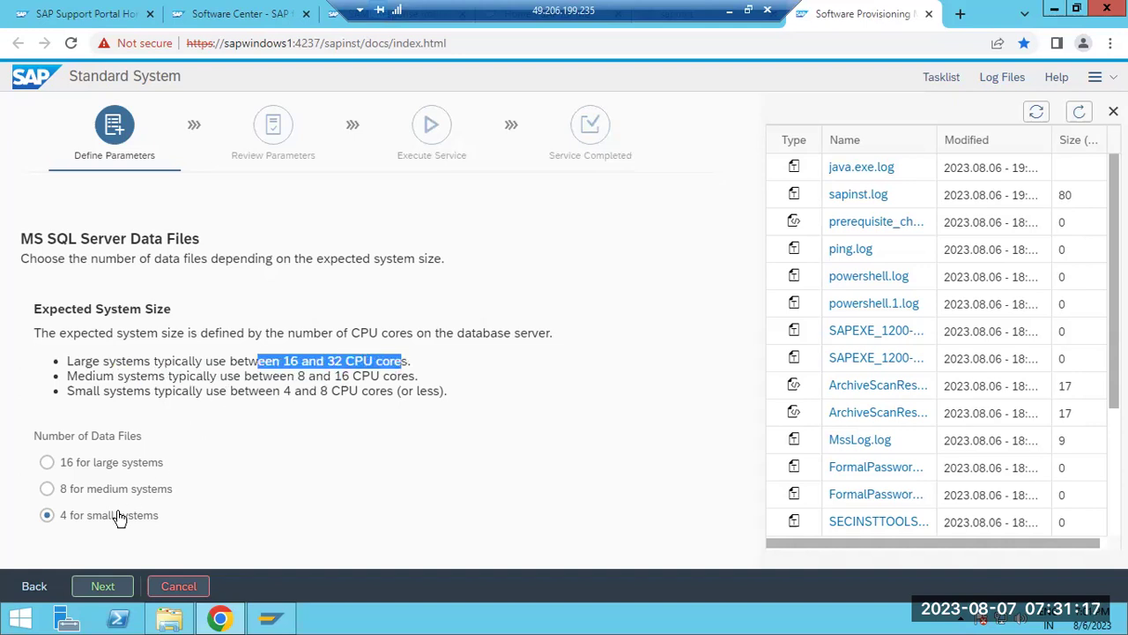
click(104, 587)
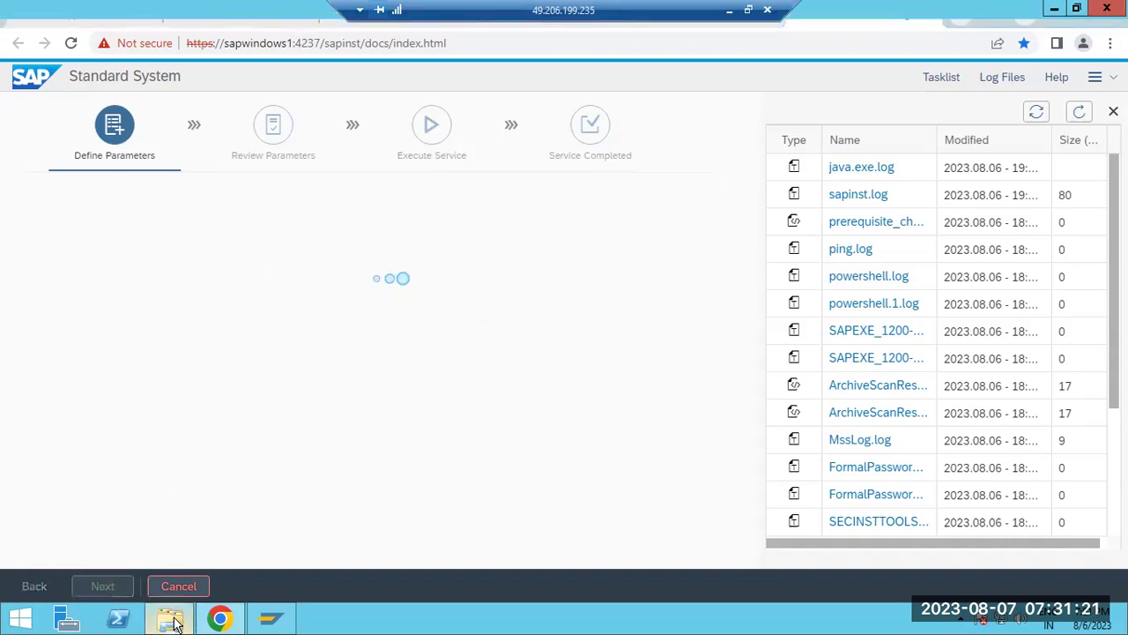
Switch to File Explorer and point out the QASDATA1 to QASDATA4 and QASLOG1 folders on the C: drive
click(170, 618)
click(191, 357)
click(192, 373)
click(189, 390)
click(190, 406)
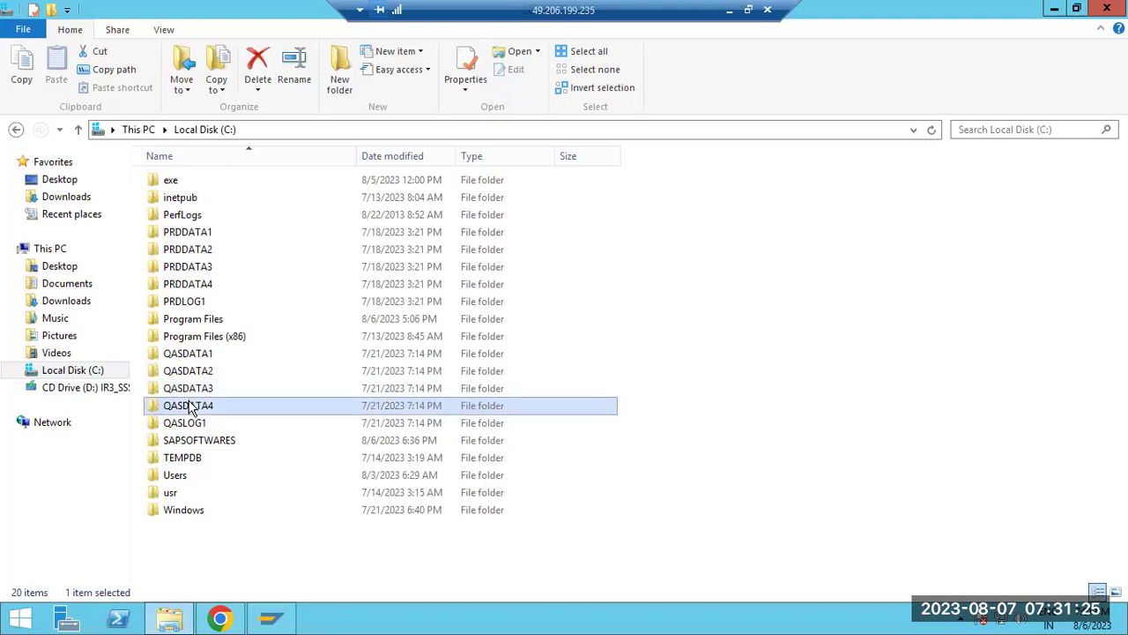
click(188, 390)
click(189, 376)
click(191, 391)
click(195, 408)
click(194, 426)
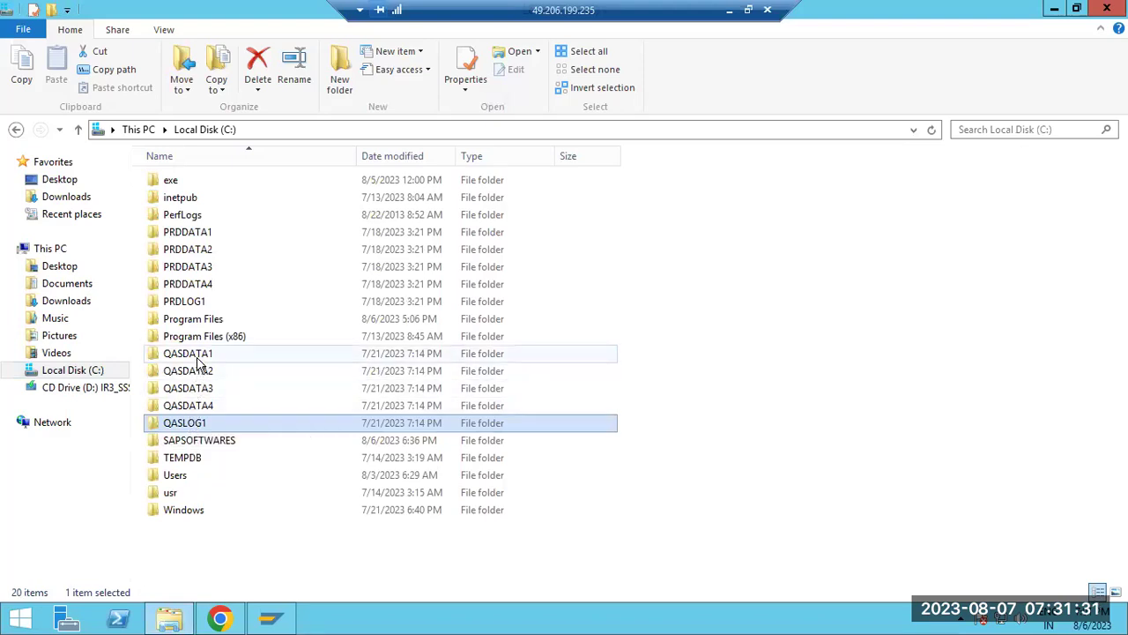
Switch to Chrome, refresh the installer's log list, review the latest sapinst.log entries, and close the log
click(221, 620)
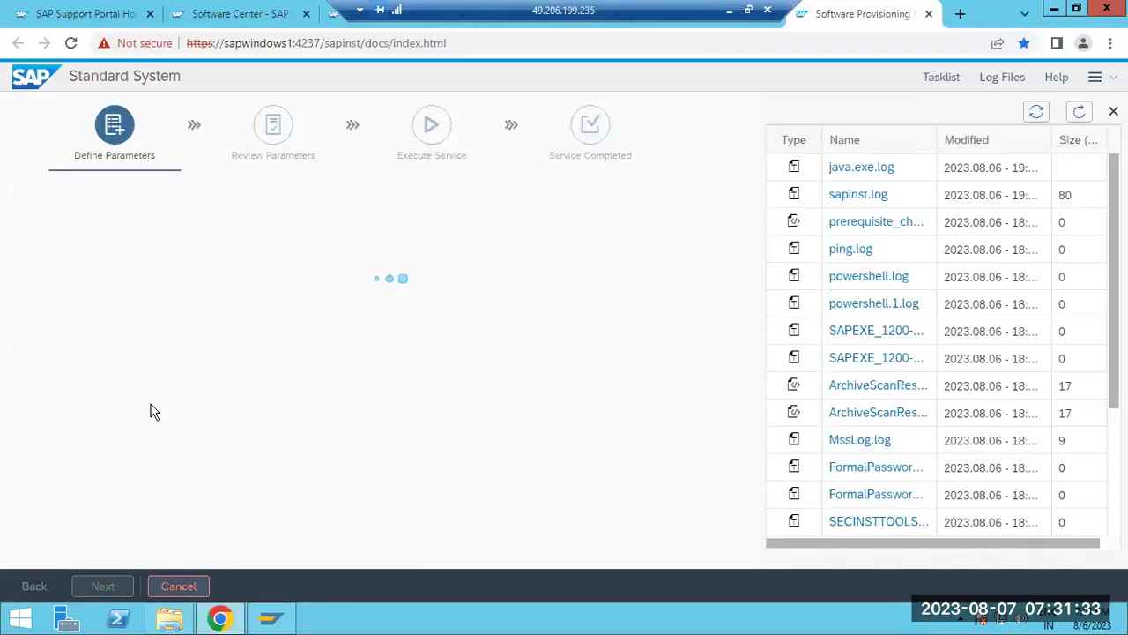
click(1080, 111)
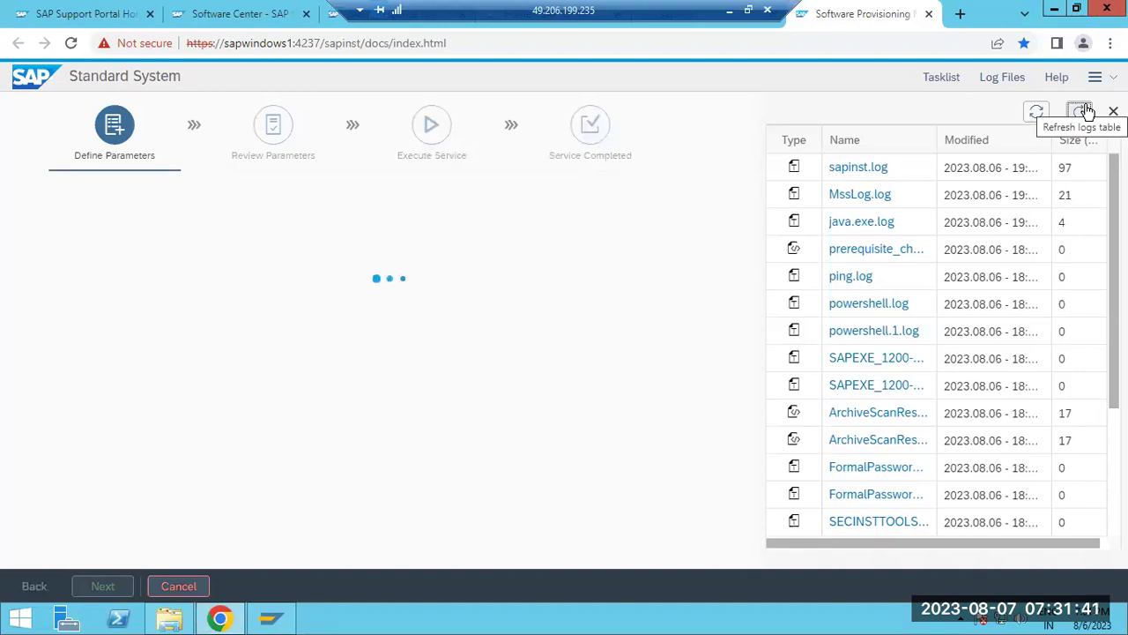
click(1085, 110)
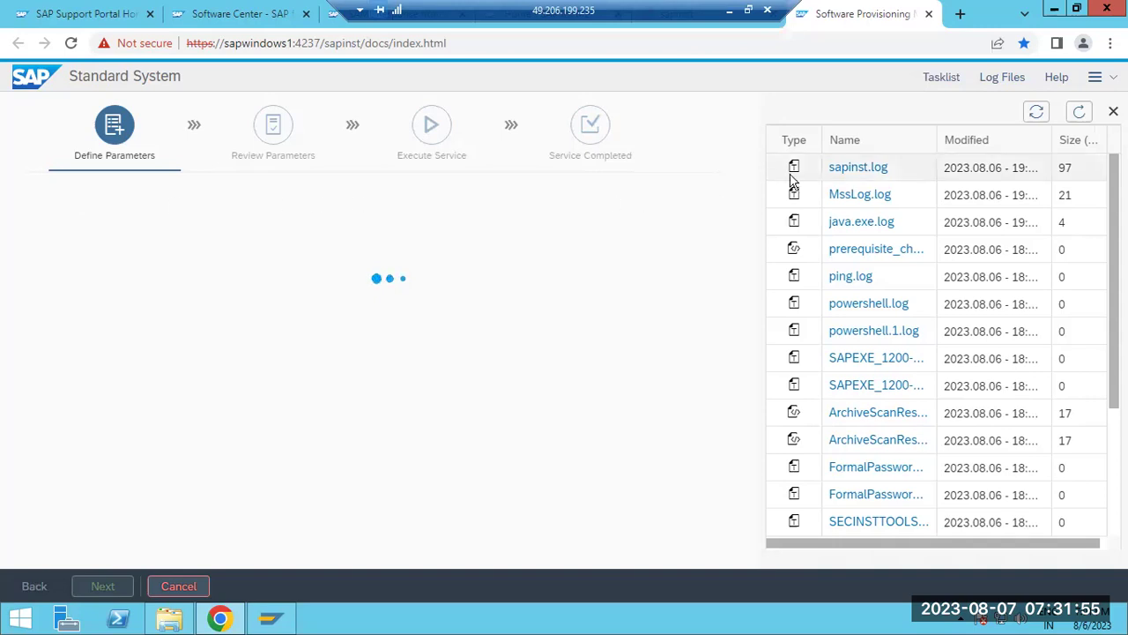
click(856, 168)
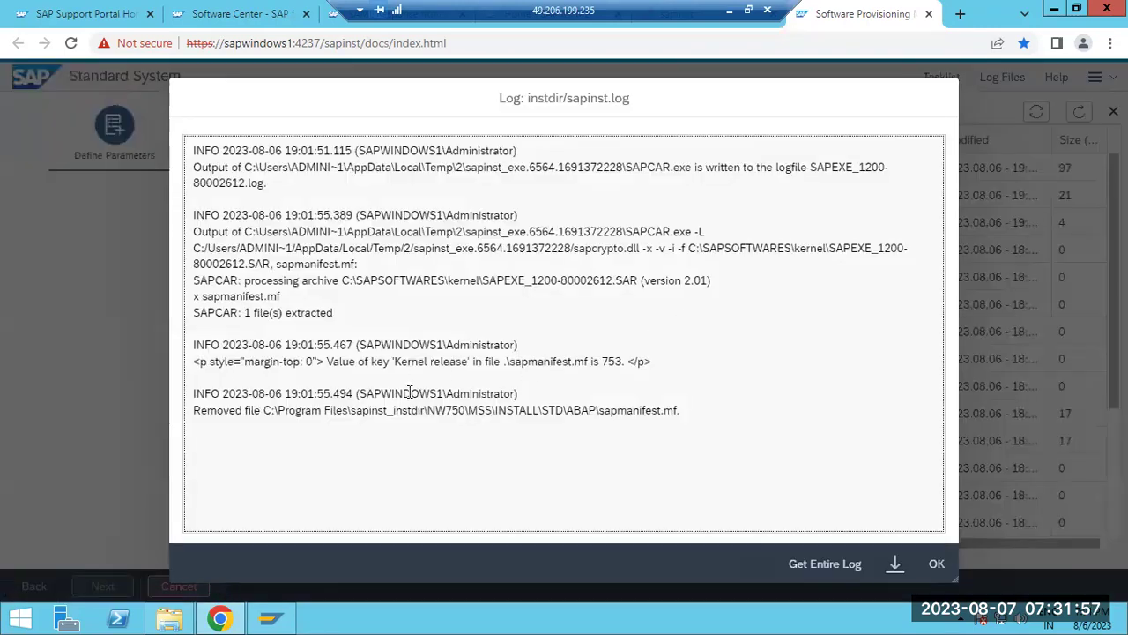
drag(300, 208, 522, 307)
drag(283, 352, 520, 411)
drag(288, 435, 438, 486)
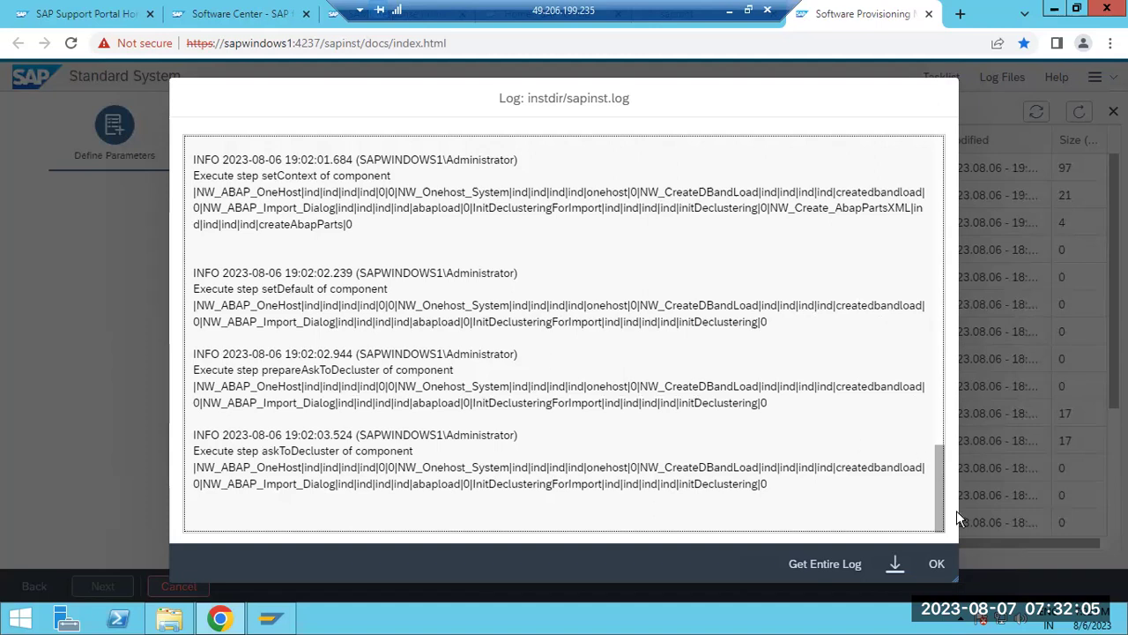
click(936, 563)
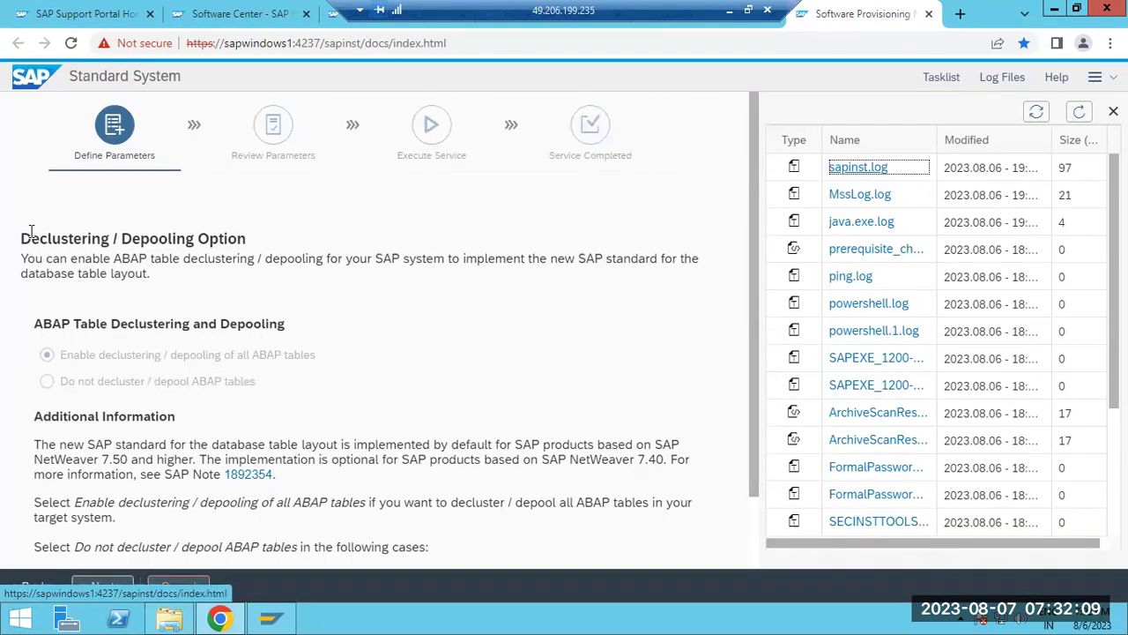
Highlight the Declustering / Depooling description and continue past that screen and the database import screen, keeping 3 parallel jobs
drag(21, 236, 319, 275)
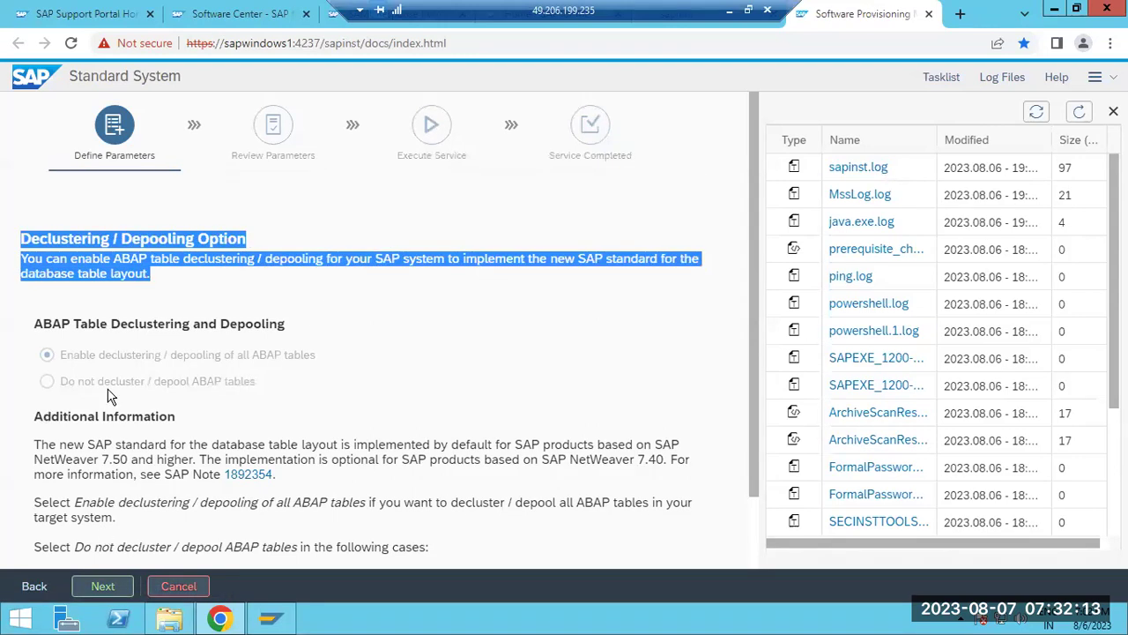
click(116, 586)
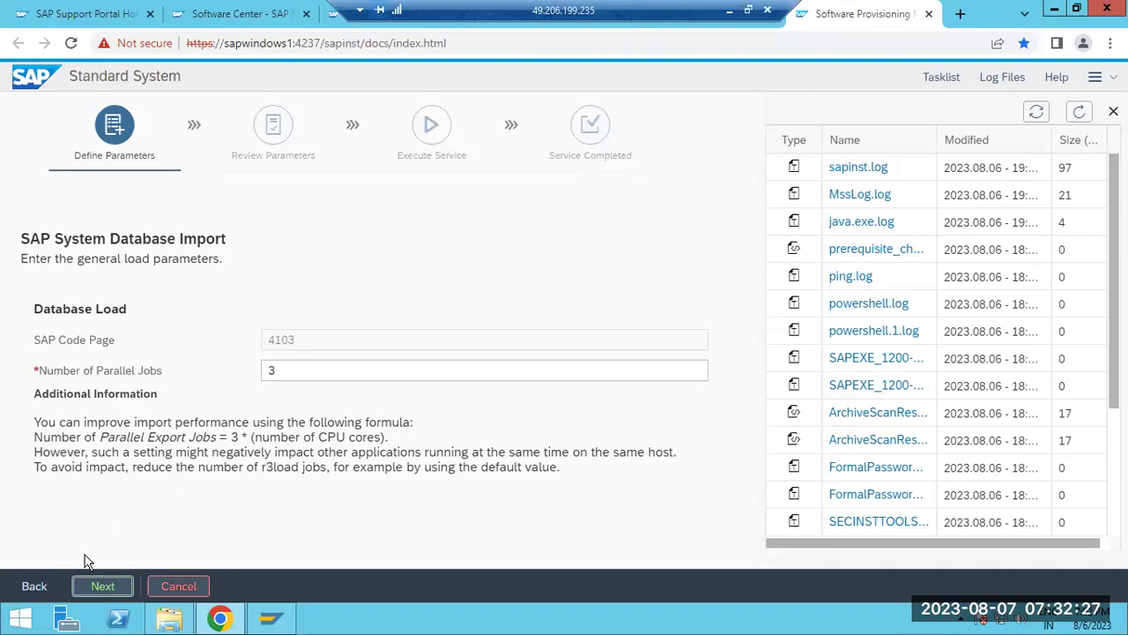
click(95, 585)
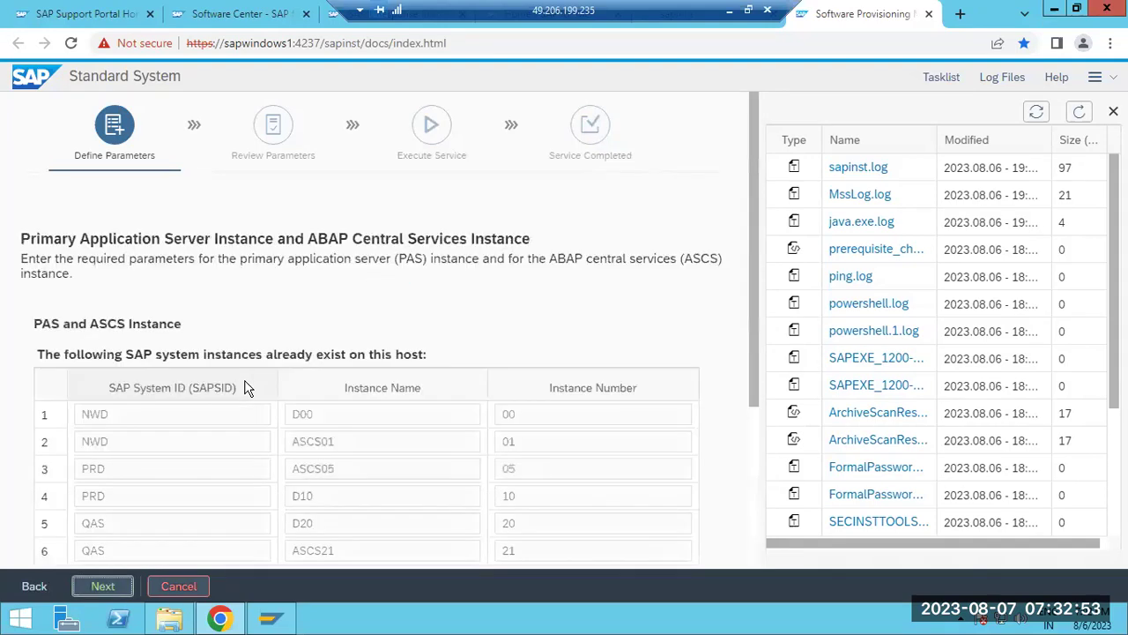
Point out the proposed PAS and ASCS instance numbers and the existing QAS ASCS21 instance number
scroll(296, 478, down, 3)
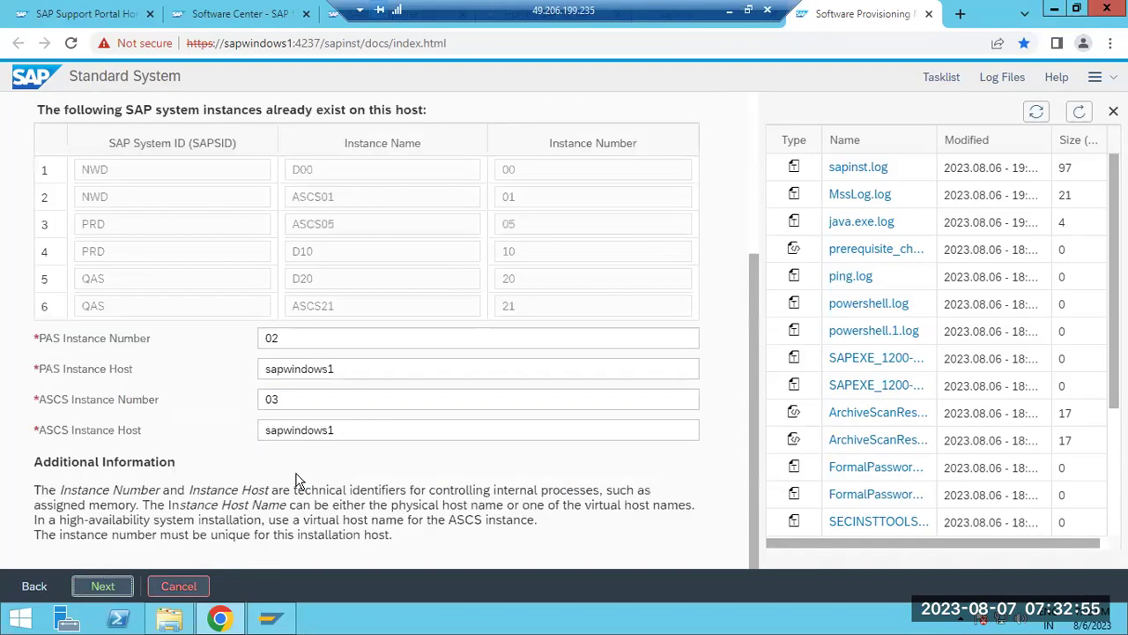
drag(127, 338, 149, 337)
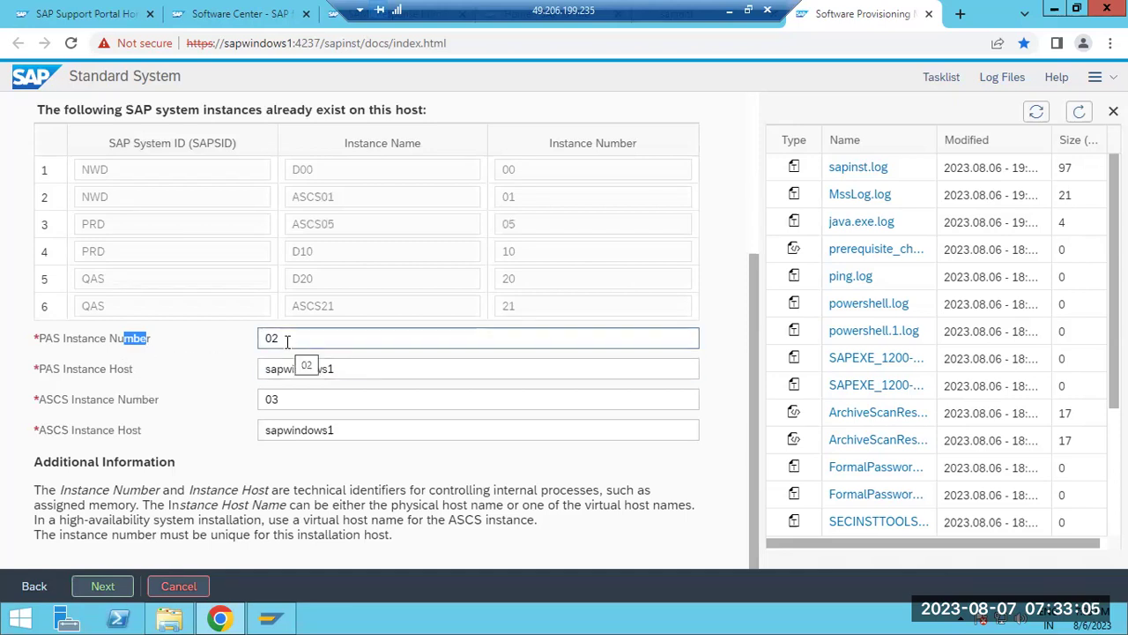
drag(286, 341, 263, 340)
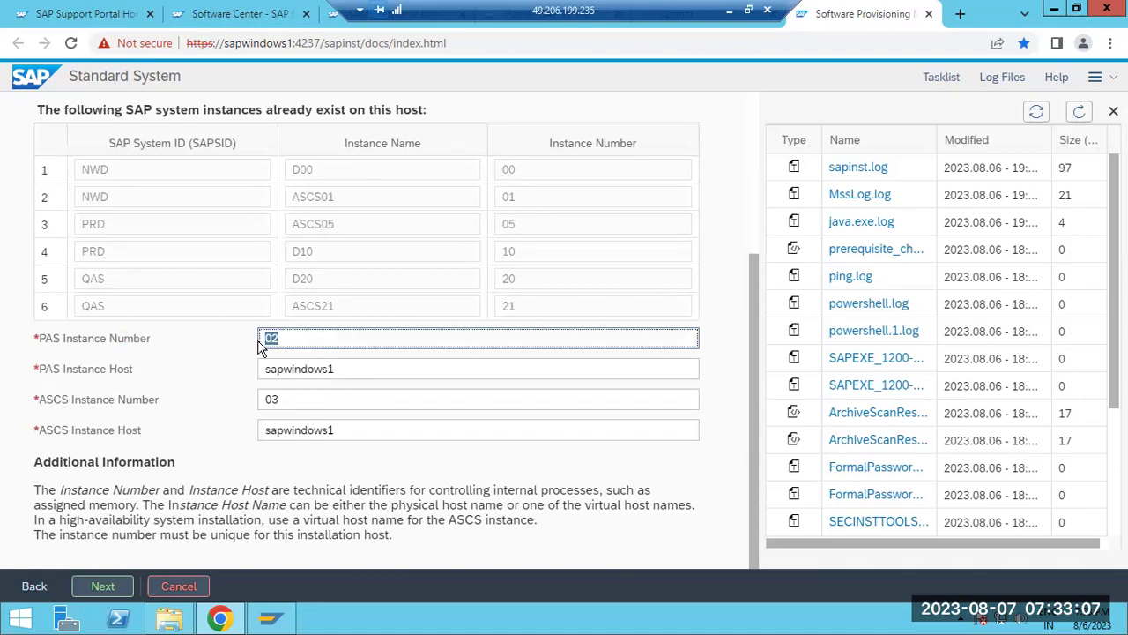
drag(284, 398, 264, 398)
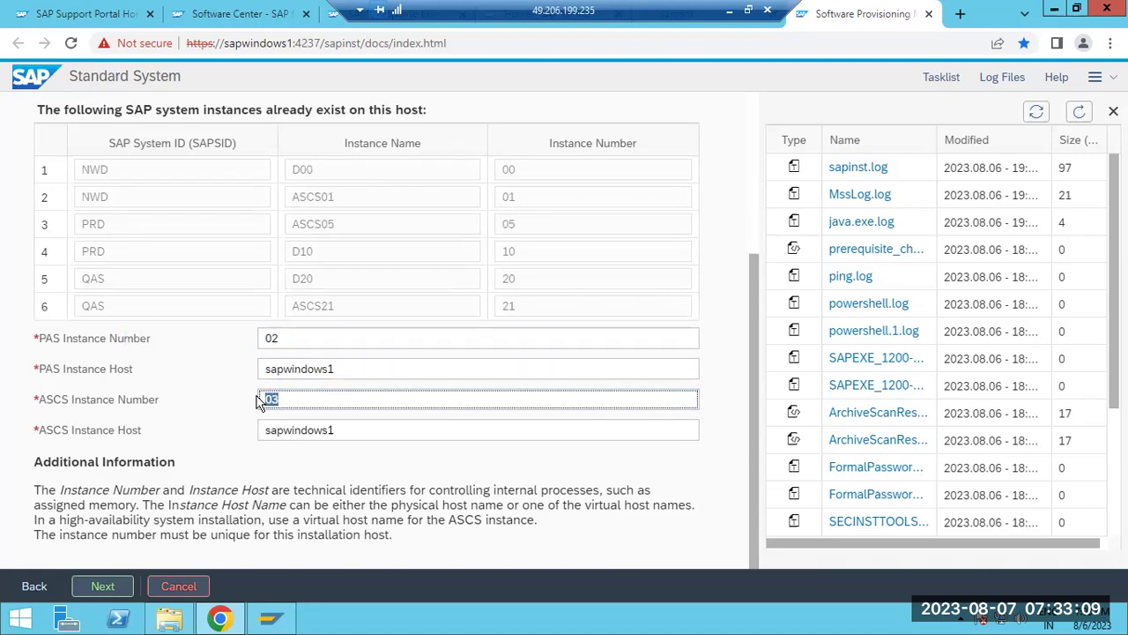
drag(501, 306, 528, 310)
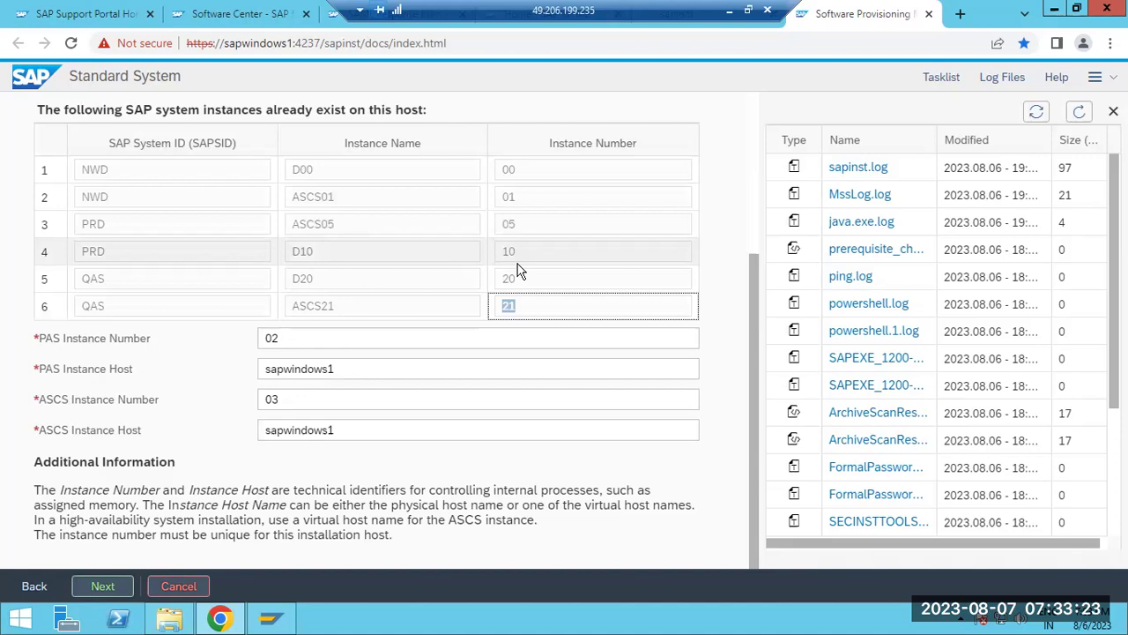
Set the PAS instance number to 30 and the ASCS instance number to 31
click(331, 338)
key(ctrl+a)
text(30)
key(Tab)
key(Tab)
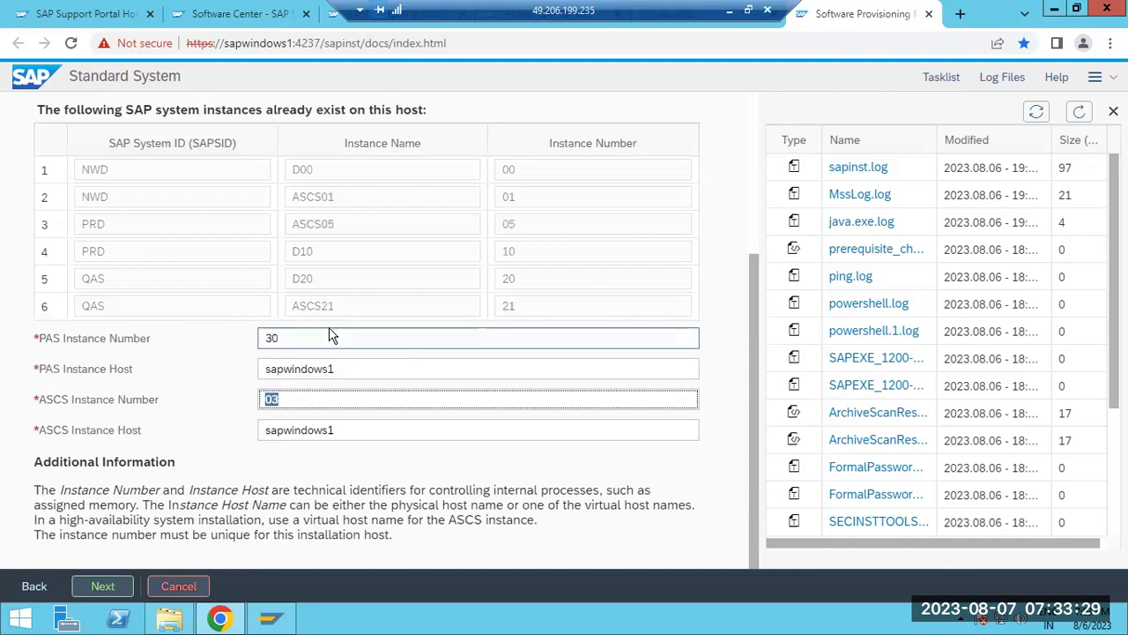
text(31)
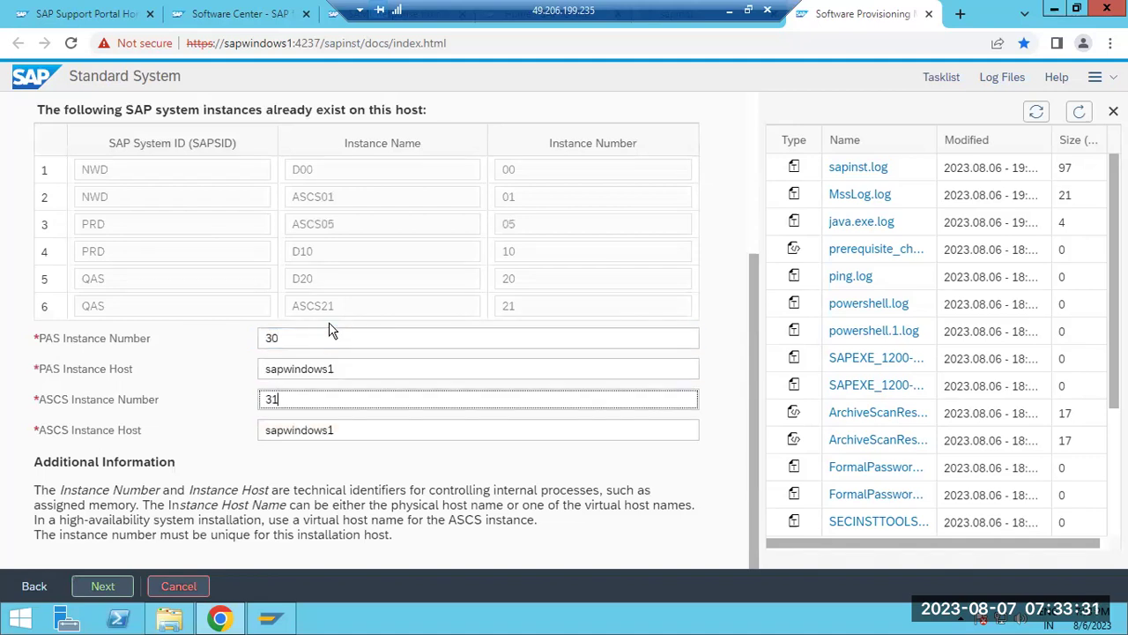
Highlight the PAS and ASCS instance labels and continue past the instance parameters screen
drag(41, 336, 147, 444)
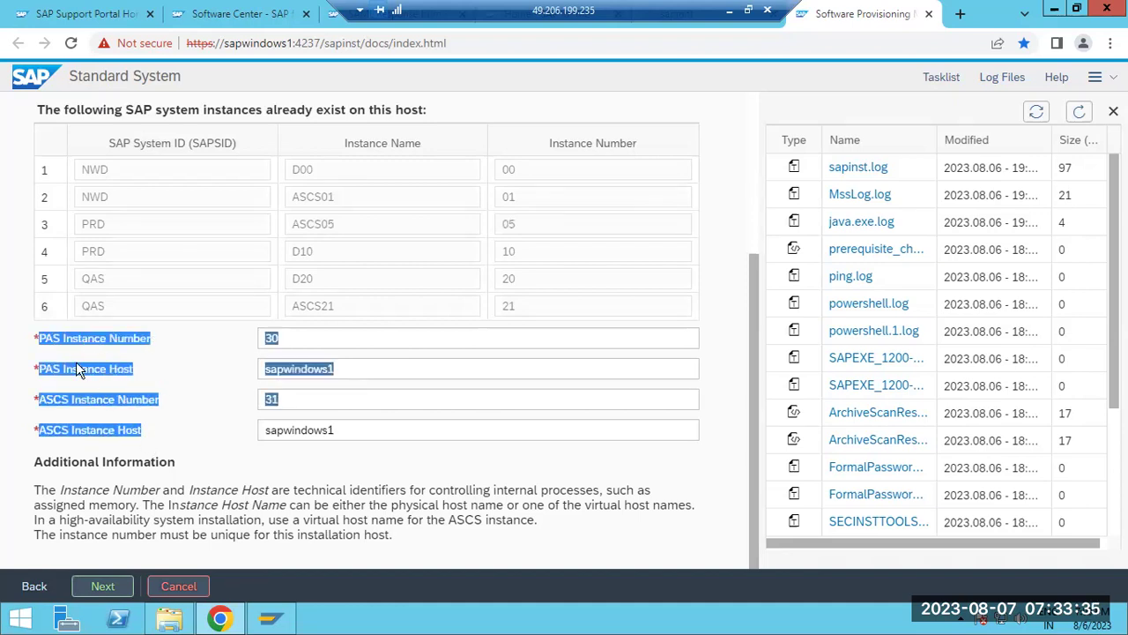
drag(37, 339, 64, 339)
drag(40, 398, 94, 399)
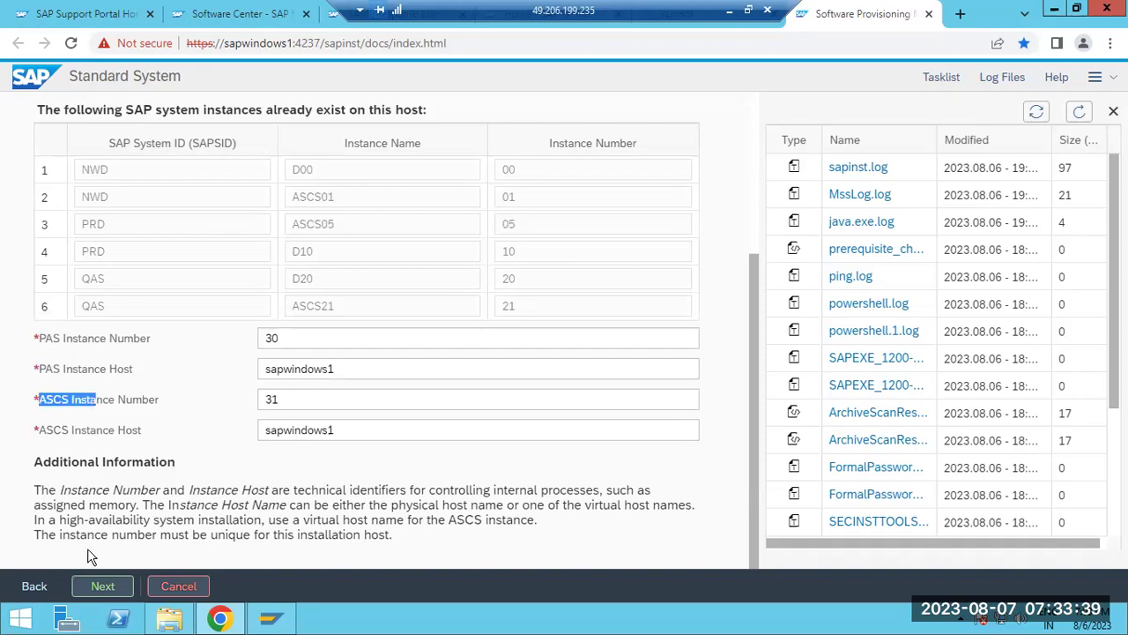
click(103, 586)
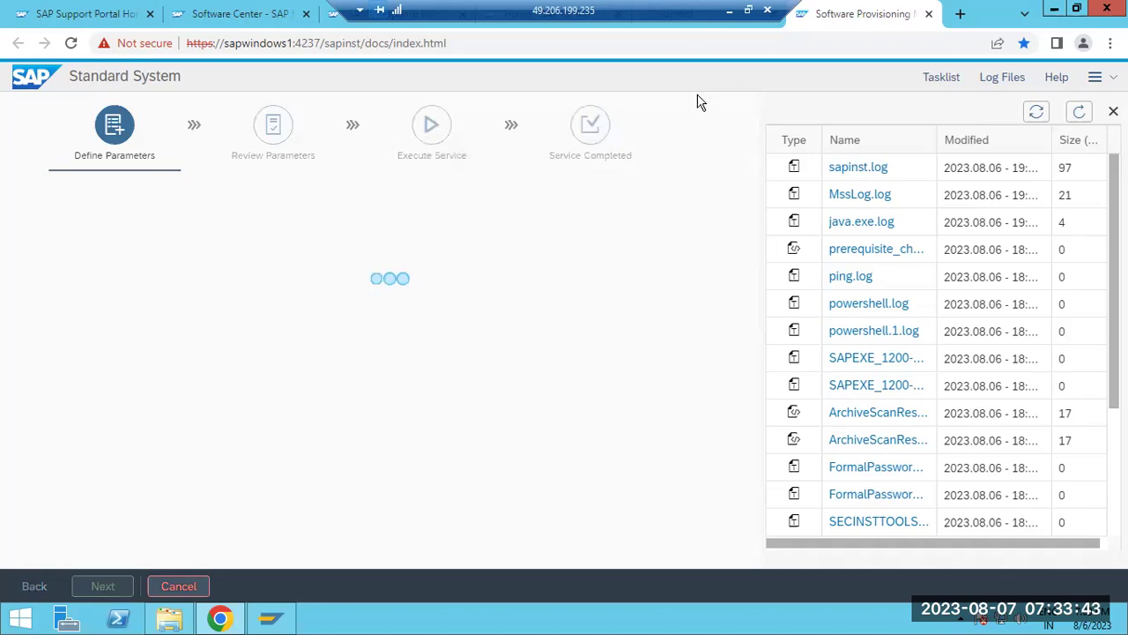
Switch to Paint and replace the note text with the lines SID, IN, KERNEL, EXPORT, DB and HOSTAGENT
click(729, 9)
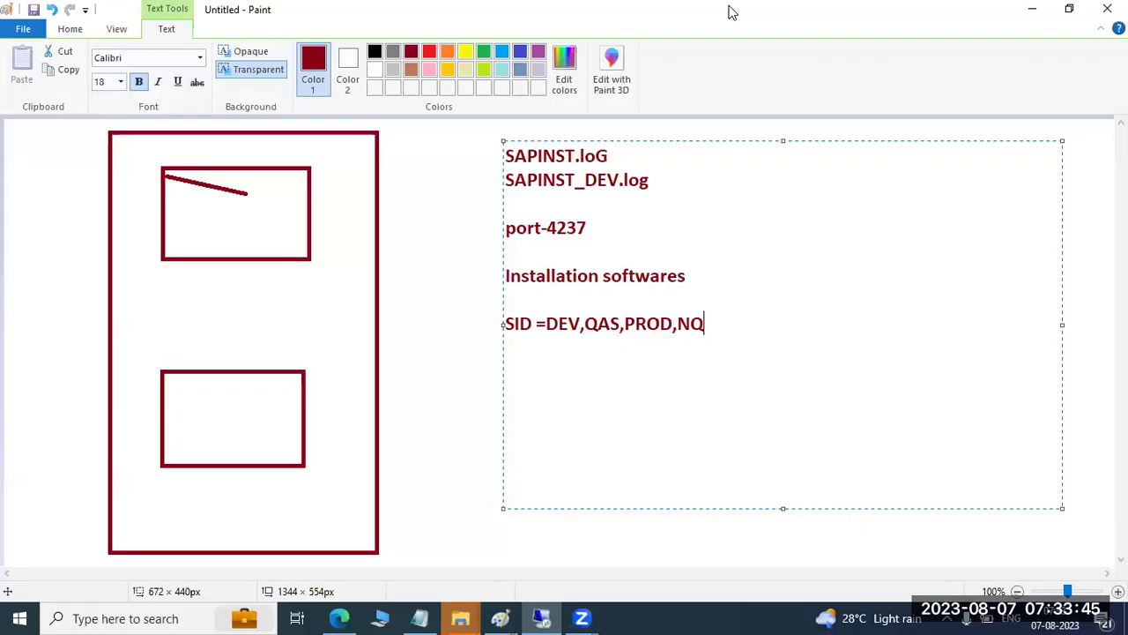
key(ctrl+a)
text(SID)
key(Return)
text(IN KERNEL)
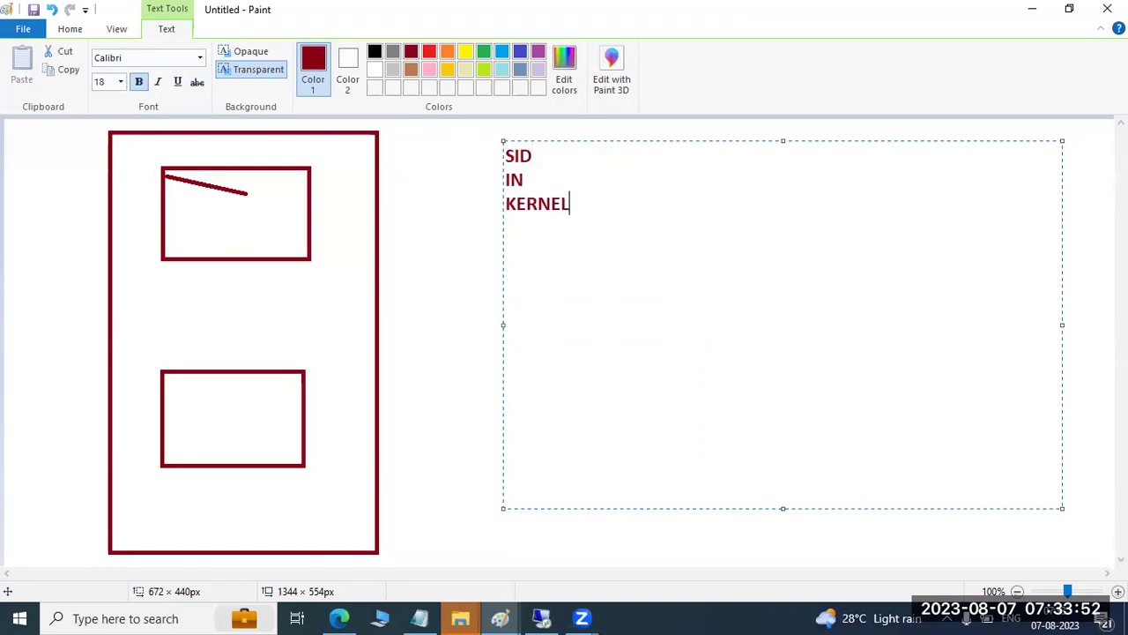
key(Return)
text(EXPORT DB)
key(Return)
text(HOSTAGENT)
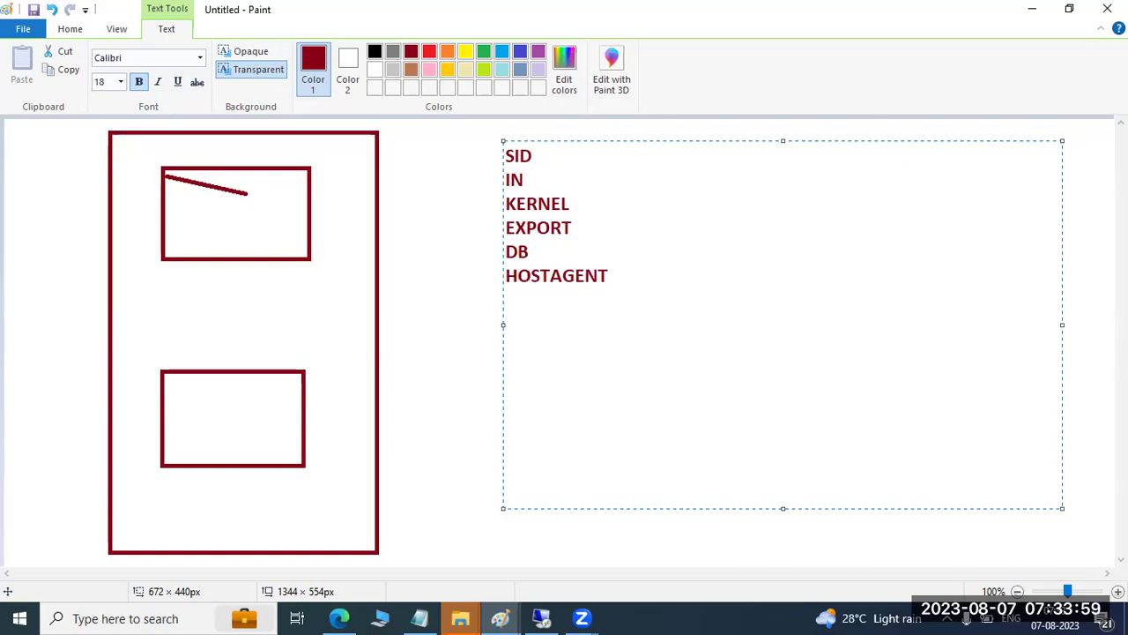
Try a JOBS line under HOSTAGENT, remove it, and clear the whole list from the text box
key(Return)
text(JOBS)
key(BackSpace)
key(BackSpace)
key(BackSpace)
key(BackSpace)
mouse_move(526, 303)
mouse_down()
mouse_move(491, 262)
mouse_move(485, 137)
mouse_up()
key(Delete)
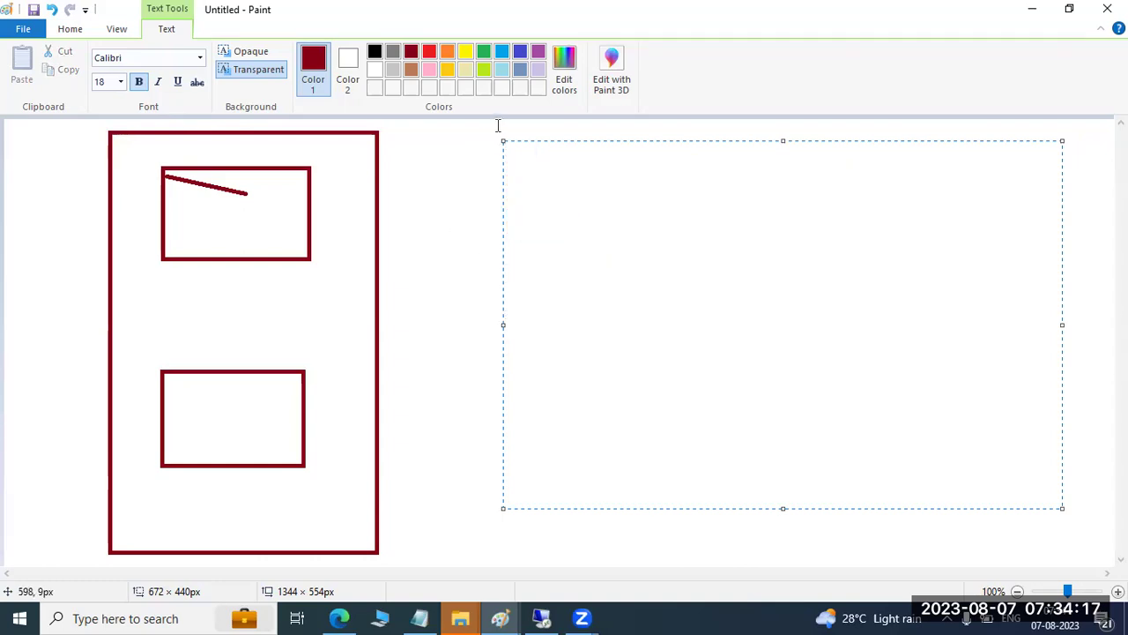
Write "2 instances" in the empty text box and replace it with "SAP = PAS+ASCS"
text(2 instanc)
text(es)
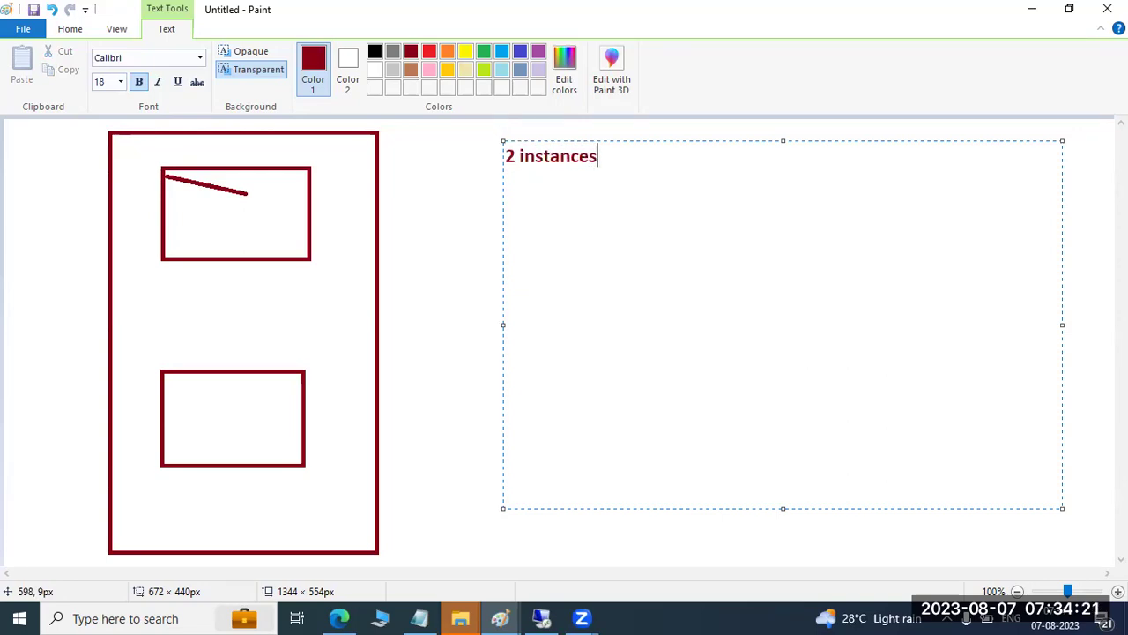
key(ctrl+a)
text(SAP = )
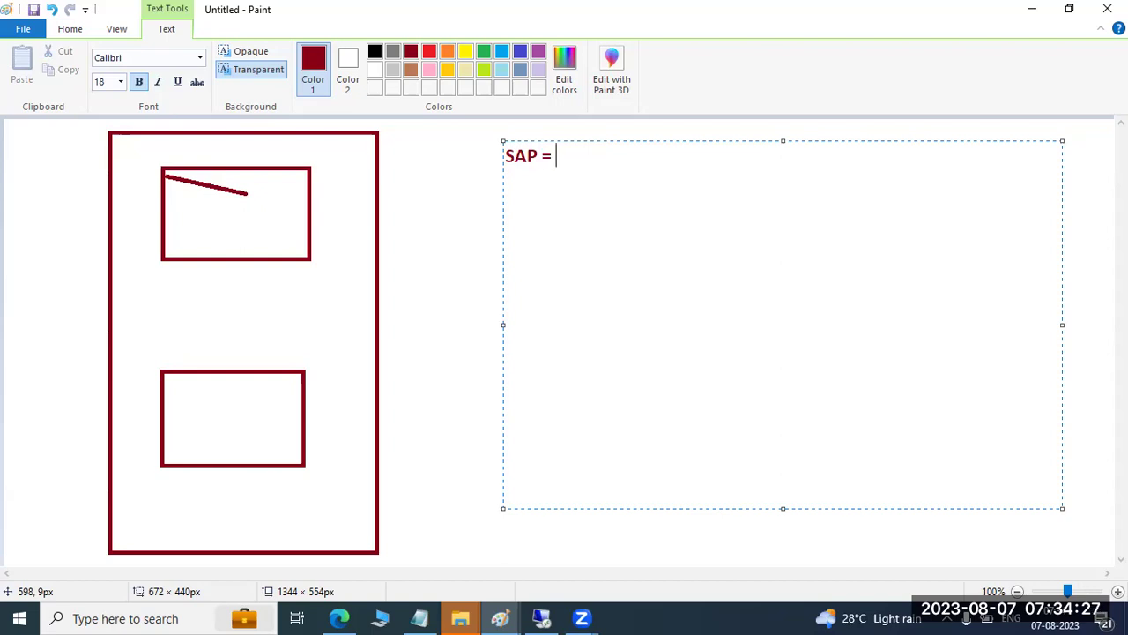
text(PAS+ASCS)
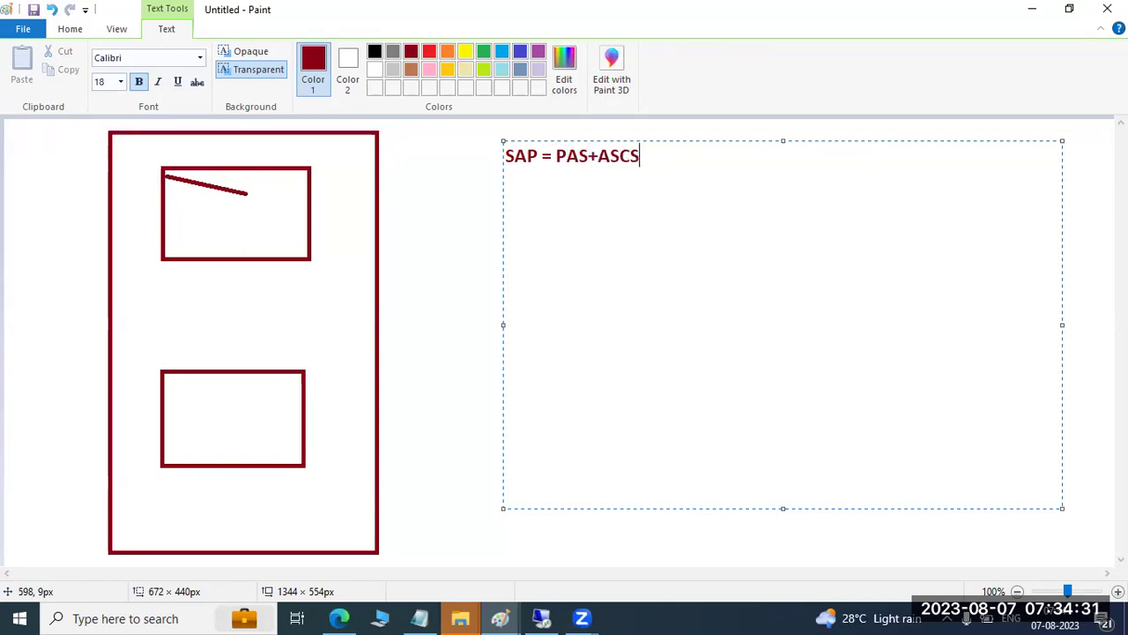
Below a blank line, add "PAS - Primary application server" and "ASCS - ABAP systtek central services" on separate lines
key(Return)
key(Return)
text(PA)
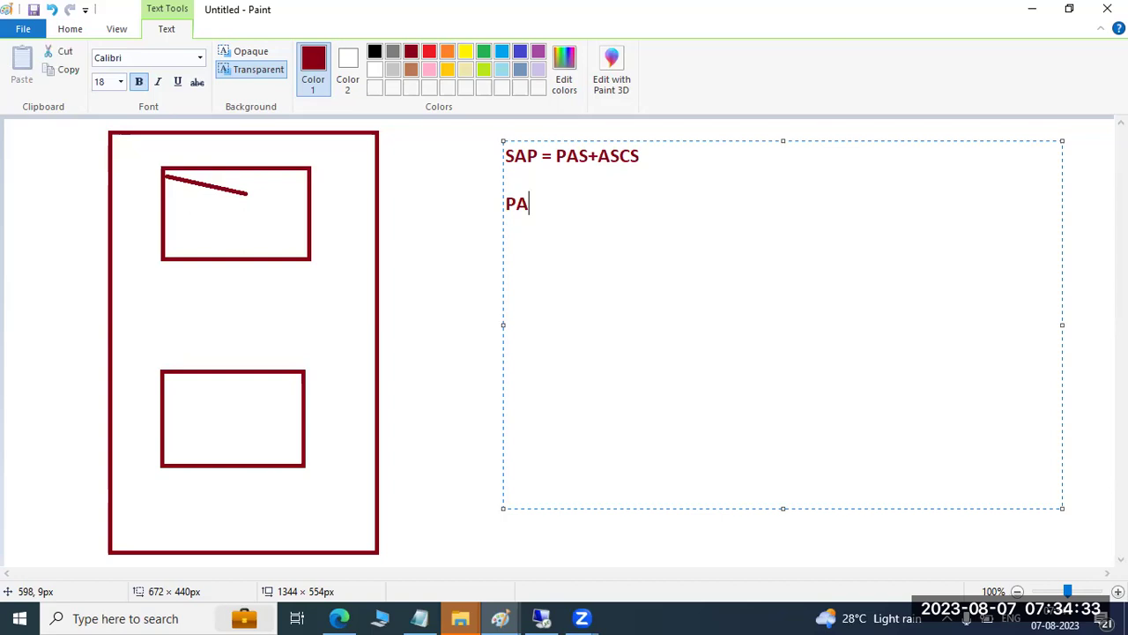
text(S - Primar)
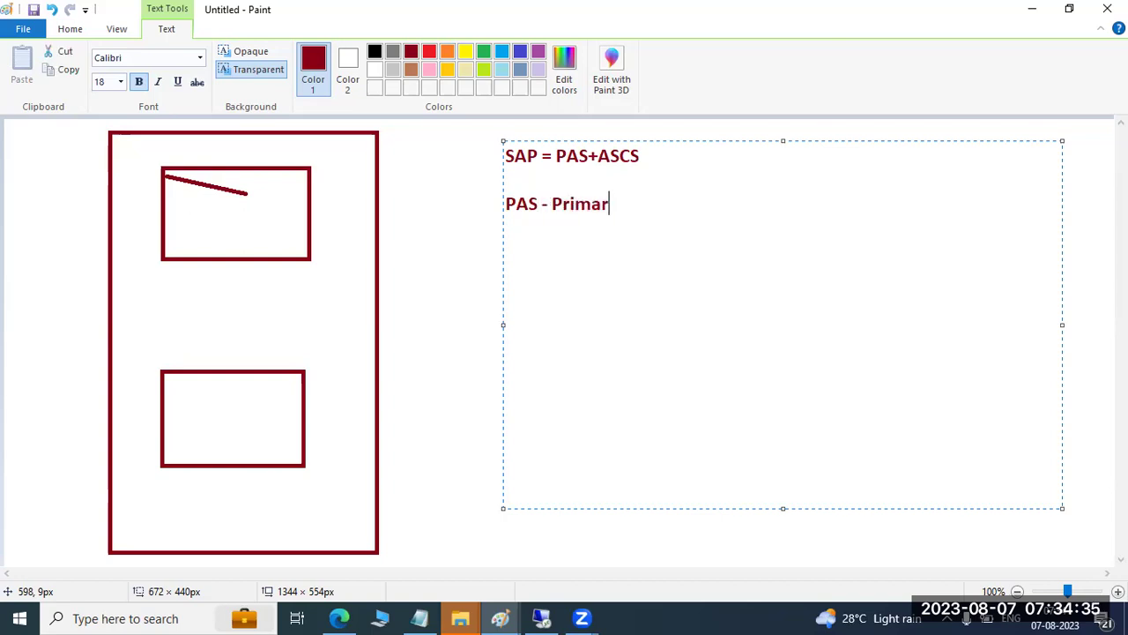
text(y applicat)
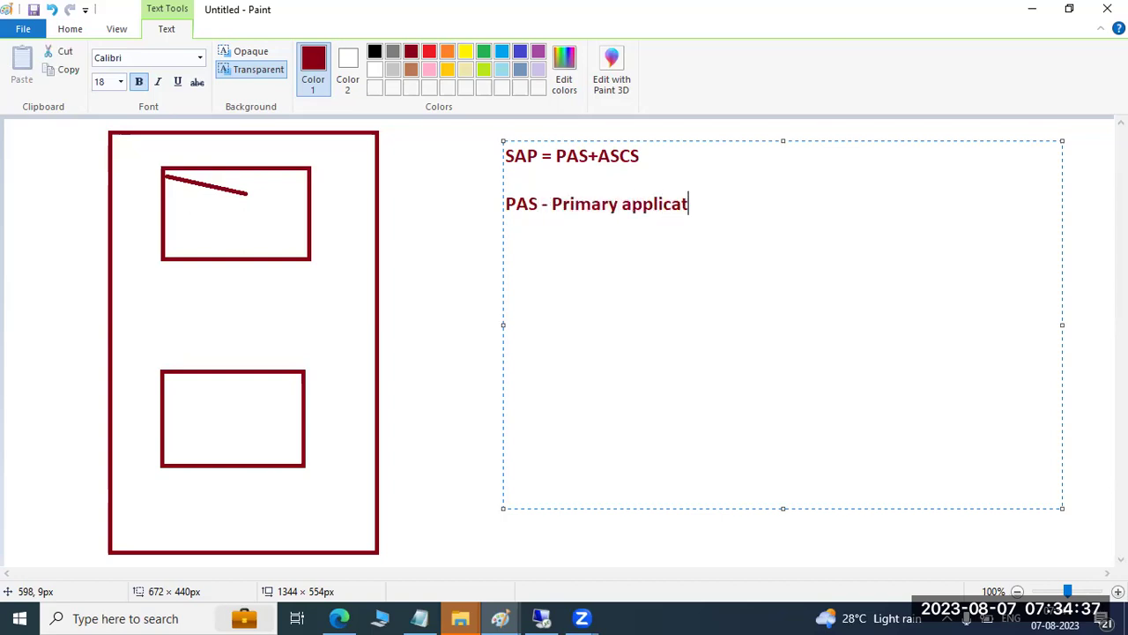
text(ion server)
key(Return)
text(ASCS -)
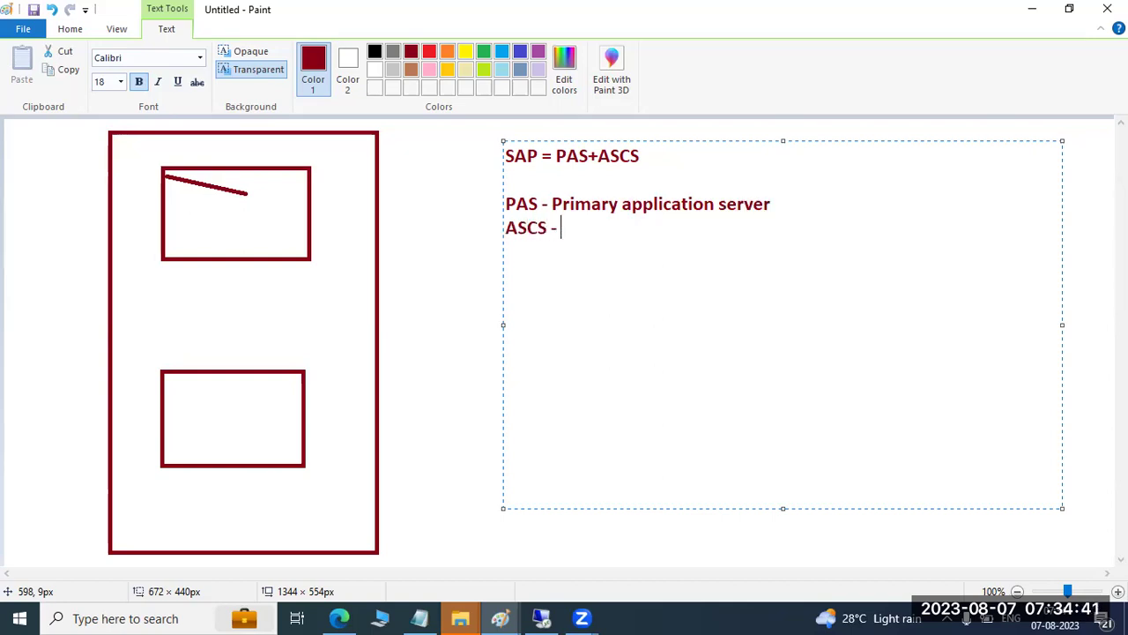
text( ABAP )
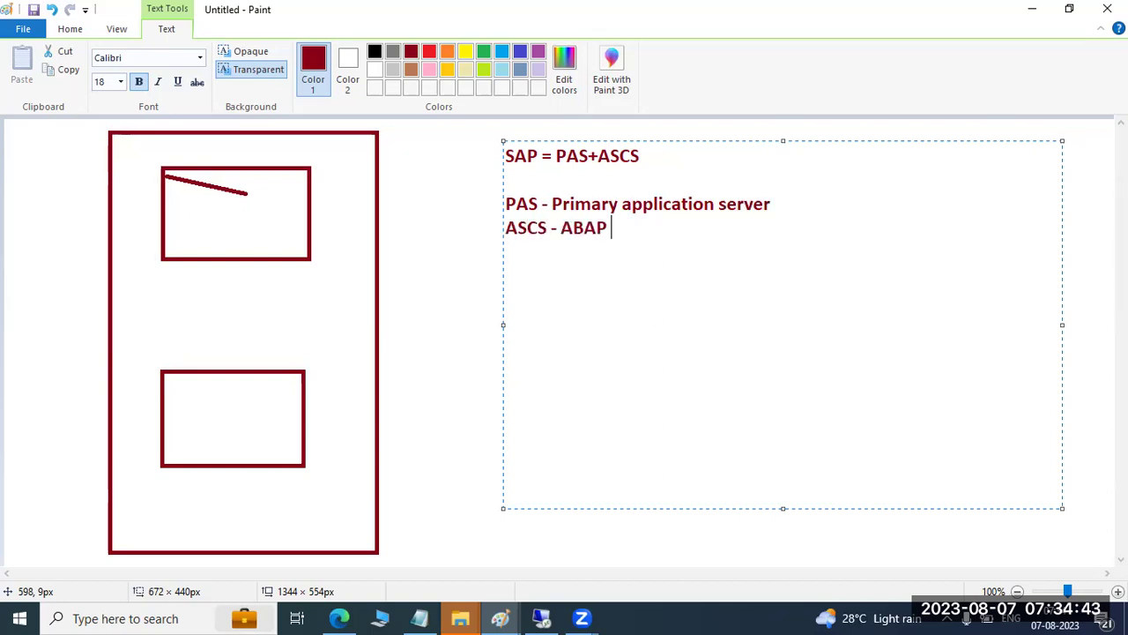
text(systtek centr)
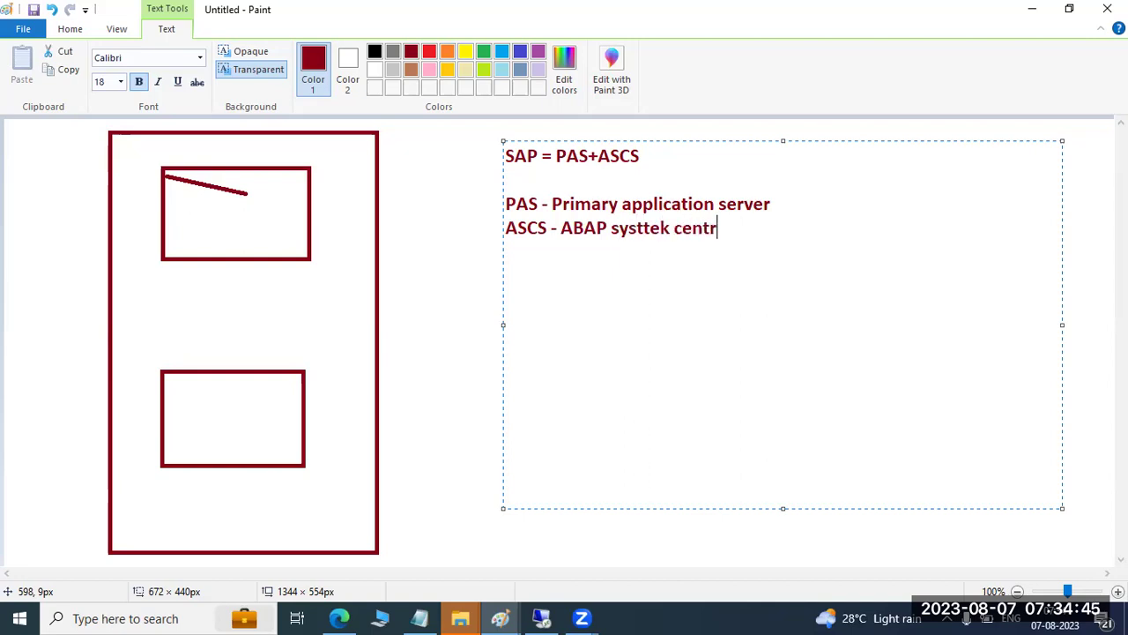
text(al services)
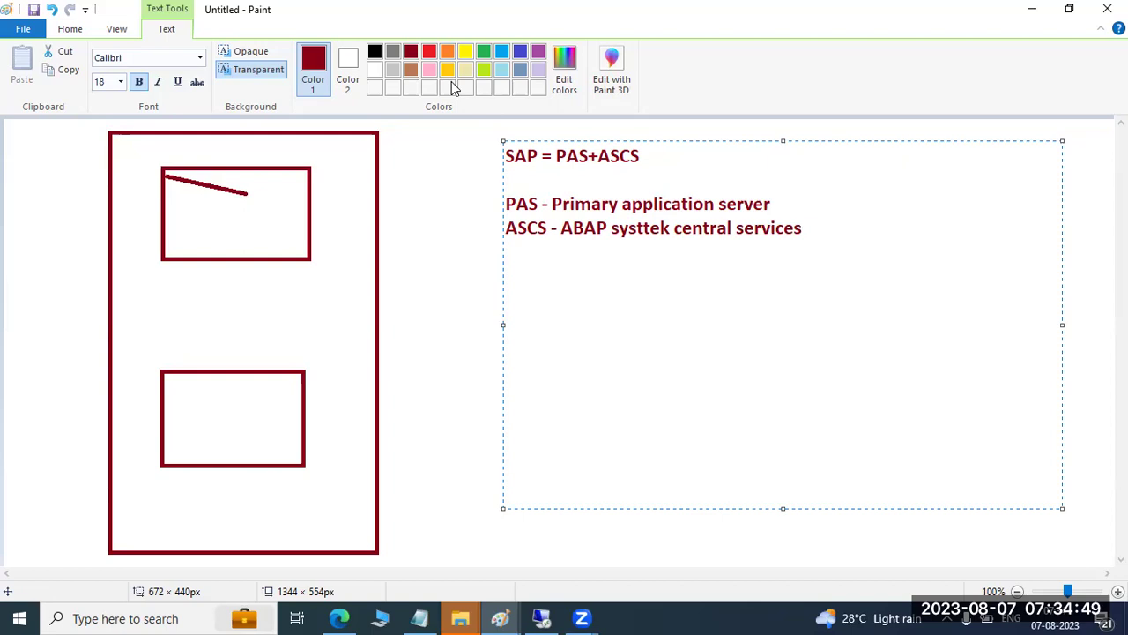
Highlight the PAS and ASCS definitions in the note and switch back to the remote desktop installer
click(539, 204)
drag(547, 206, 782, 237)
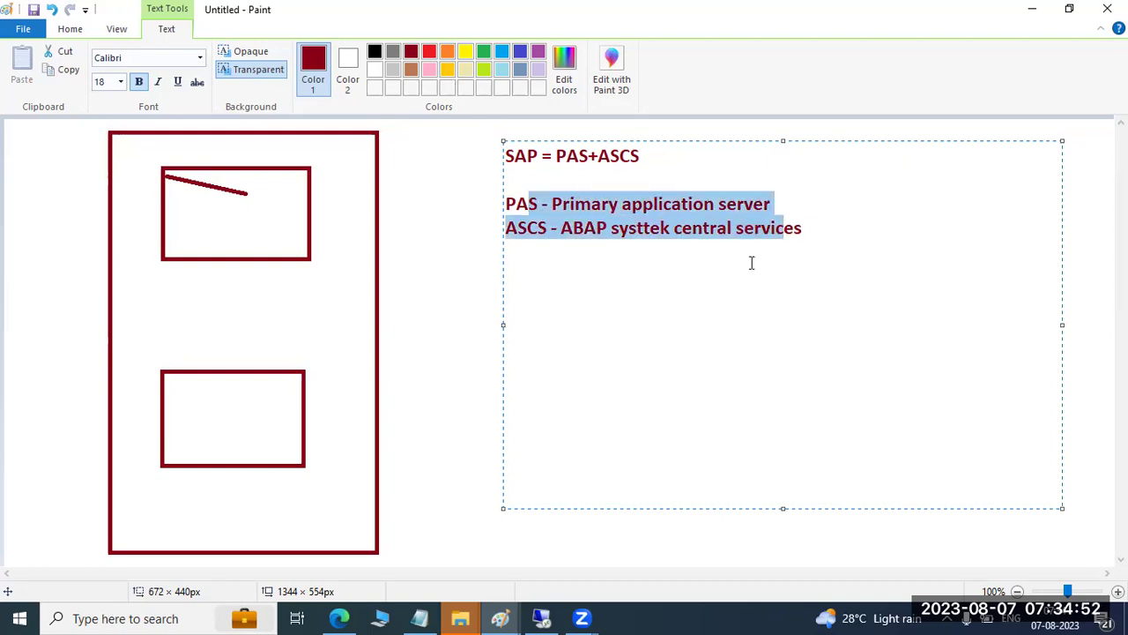
click(544, 618)
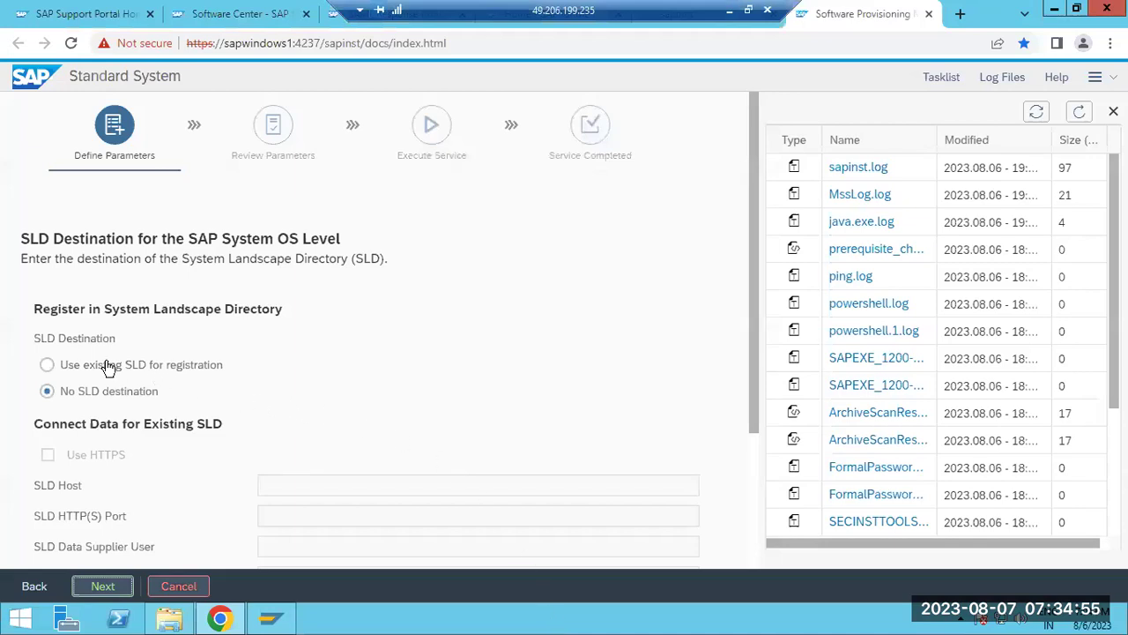
Highlight the SLD destination heading, keep "No SLD destination" for the SAP system, and continue to secure storage key generation
drag(30, 238, 356, 258)
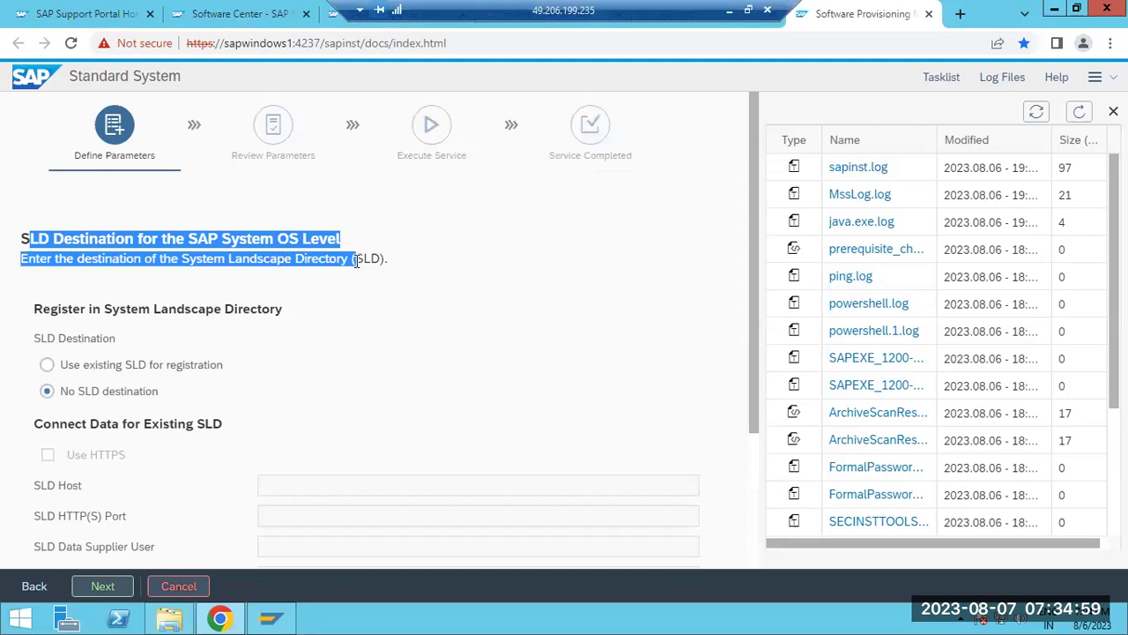
drag(181, 259, 412, 274)
scroll(119, 308, down, 2)
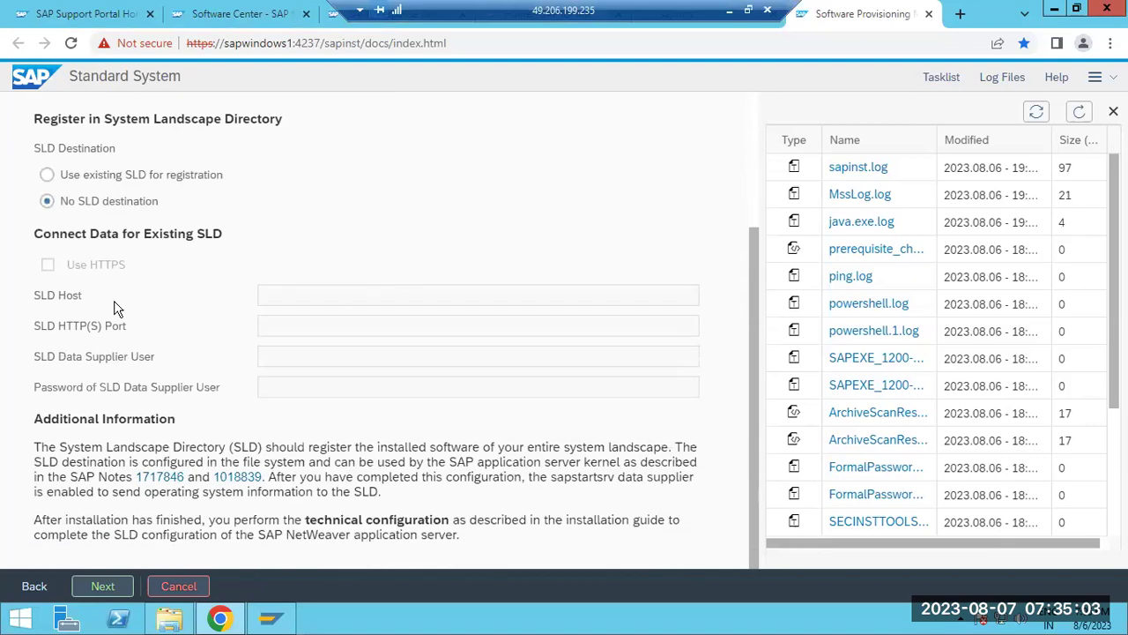
click(80, 586)
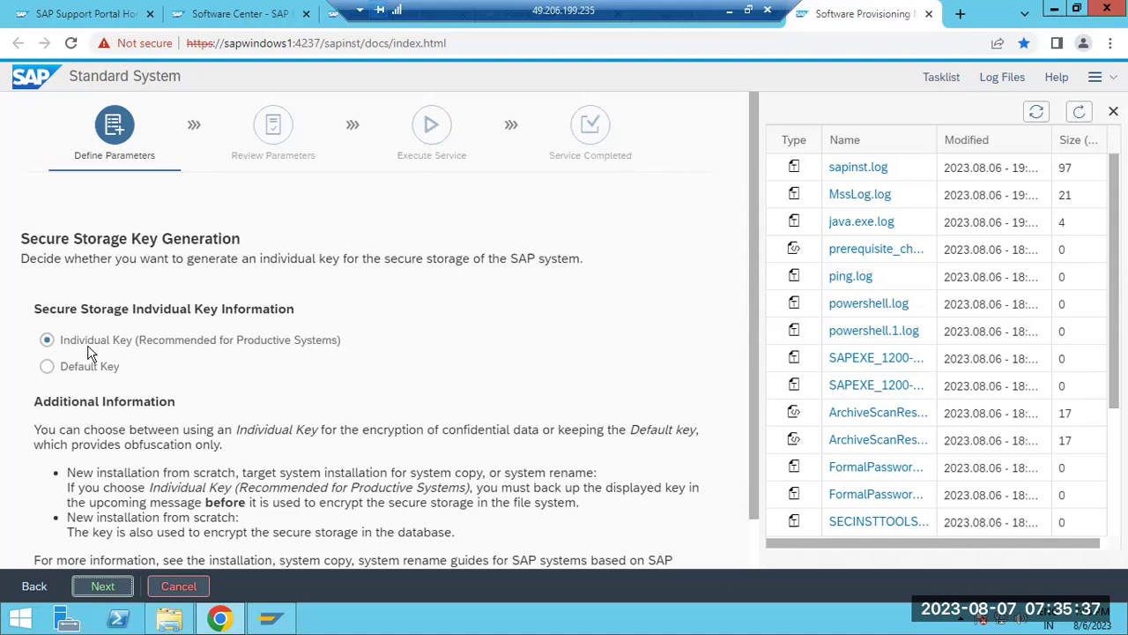
Keep Individual Key for the secure storage, highlight the generated key ID and value in the warning, and accept it
click(106, 585)
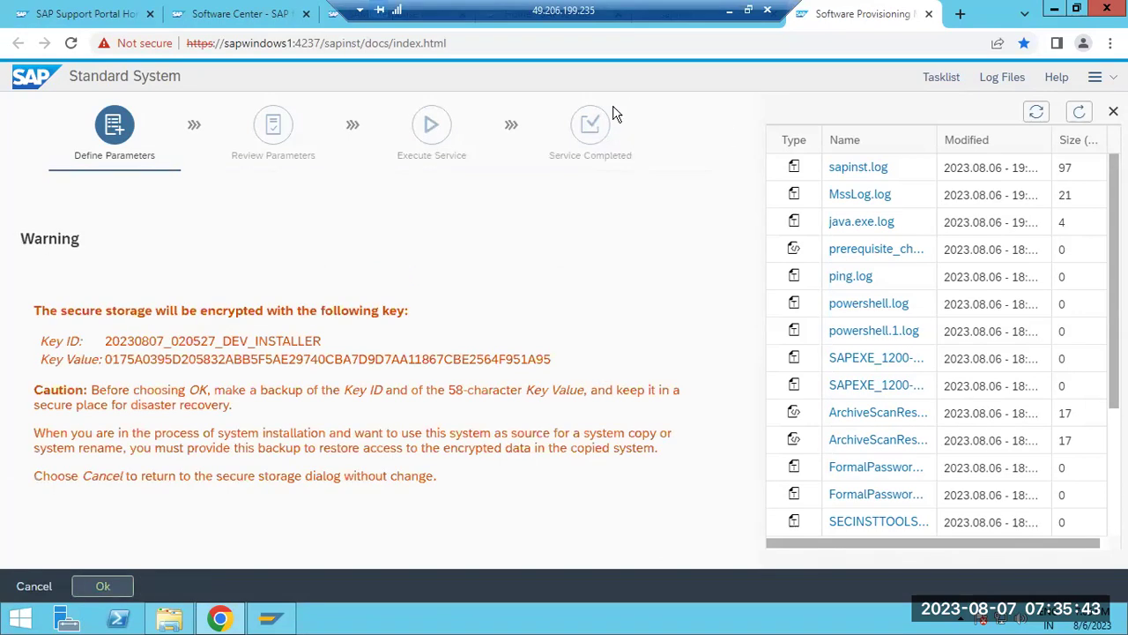
drag(32, 308, 203, 431)
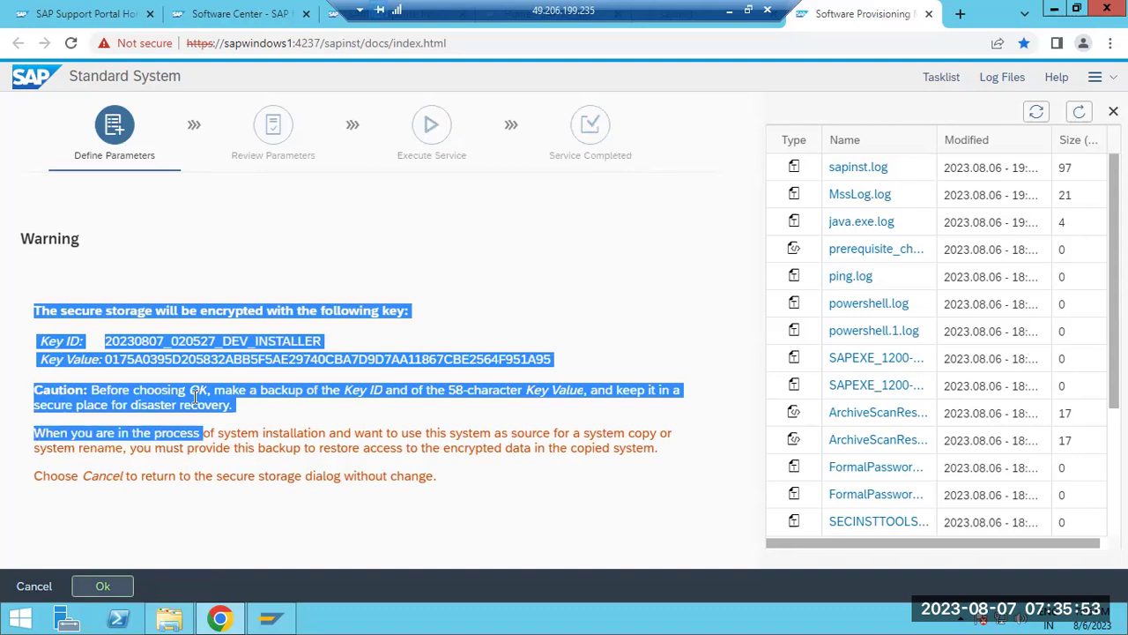
drag(104, 356, 562, 367)
click(92, 582)
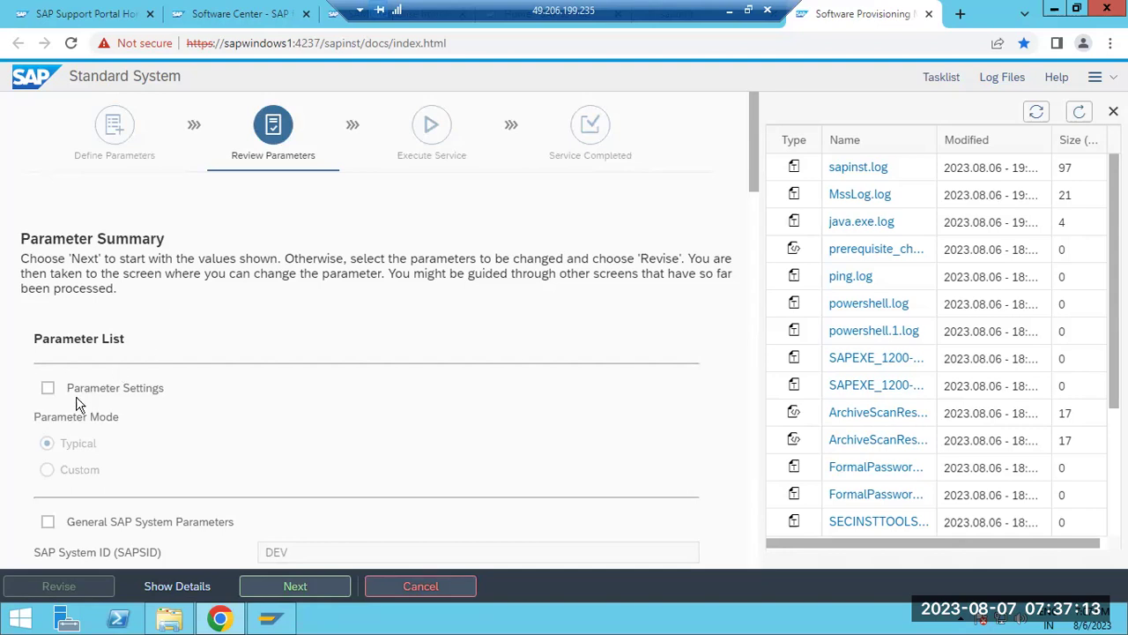
Look through the parameter summary, marking Secure Storage Key Generation for revision and clearing the mark again
drag(755, 185, 739, 557)
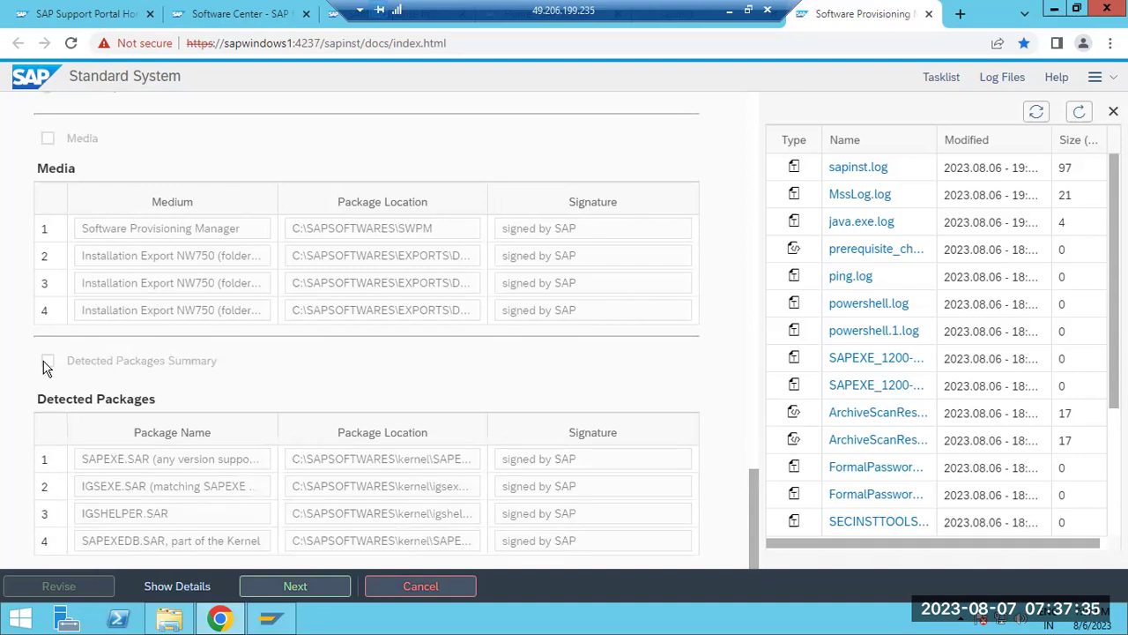
scroll(45, 379, up, 3)
click(47, 277)
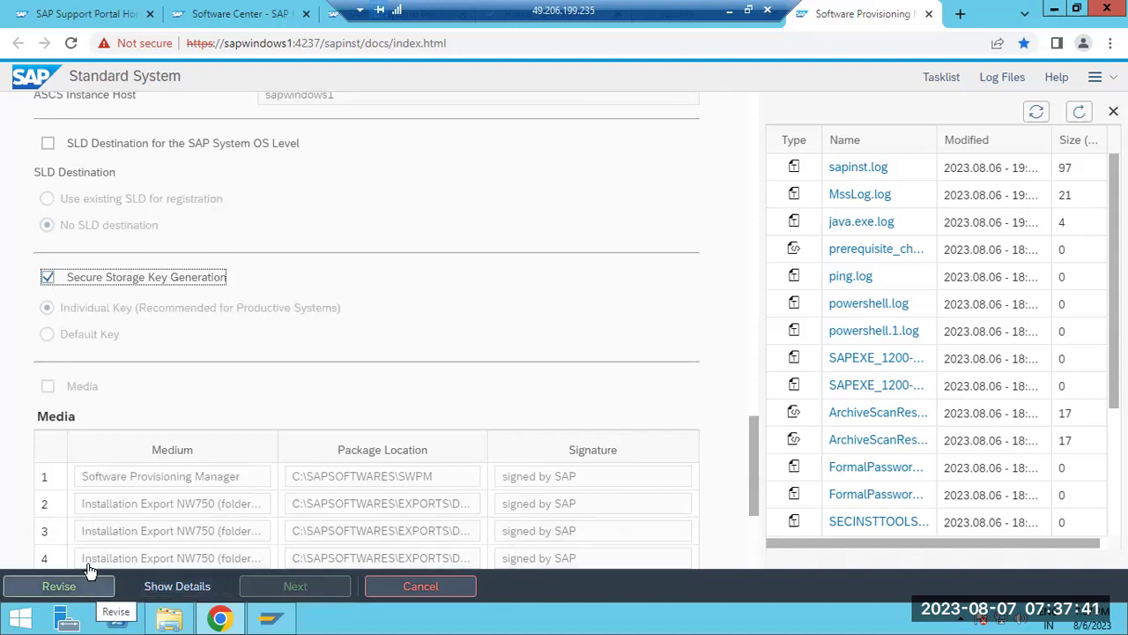
click(48, 277)
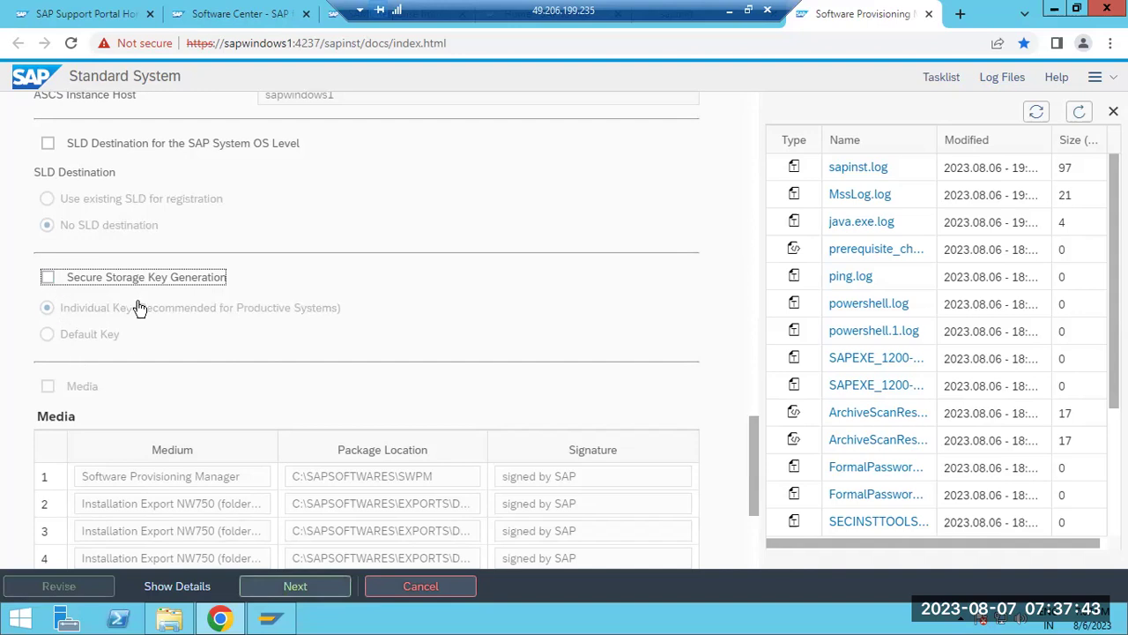
scroll(141, 294, down, 3)
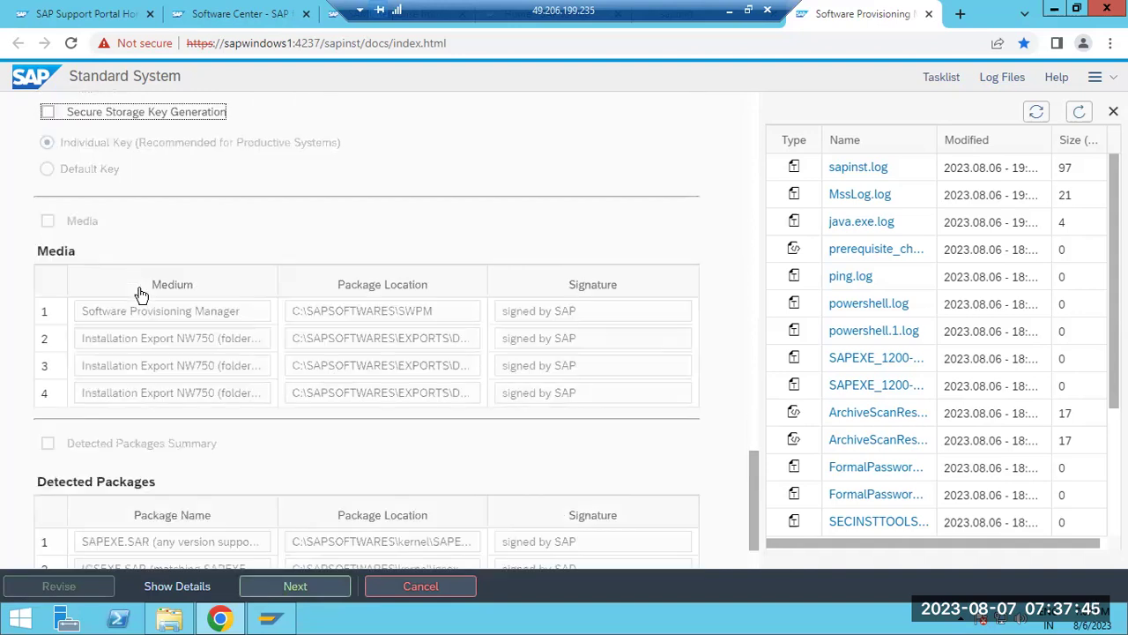
Review the parameter summary once more from beginning to end and start executing the installation with these parameters
click(286, 586)
scroll(431, 319, up, 10)
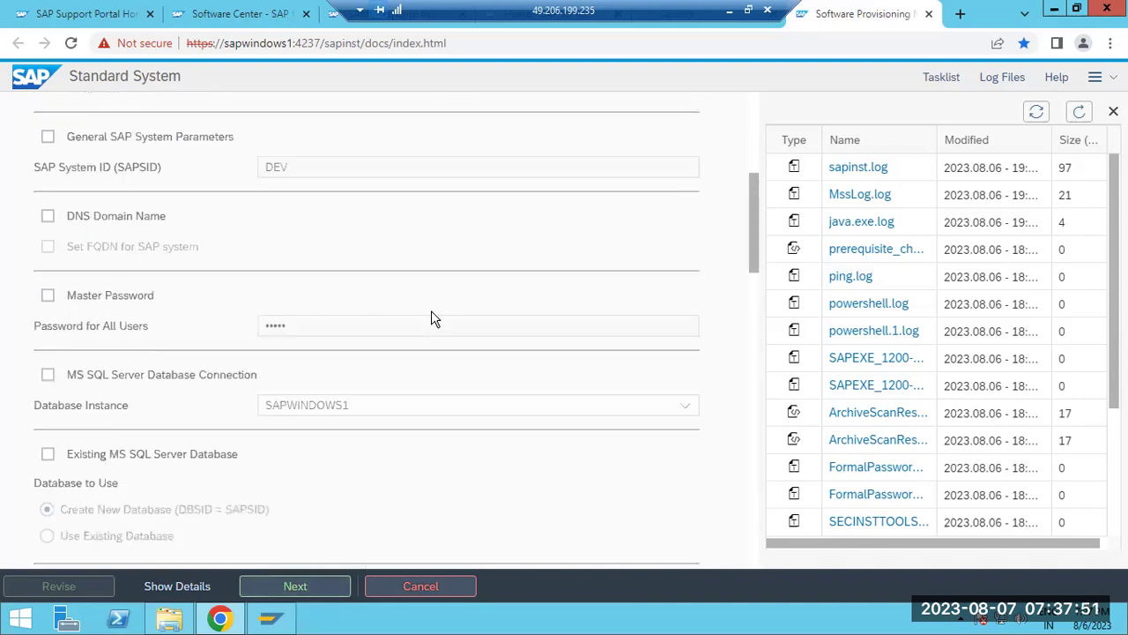
scroll(431, 318, up, 5)
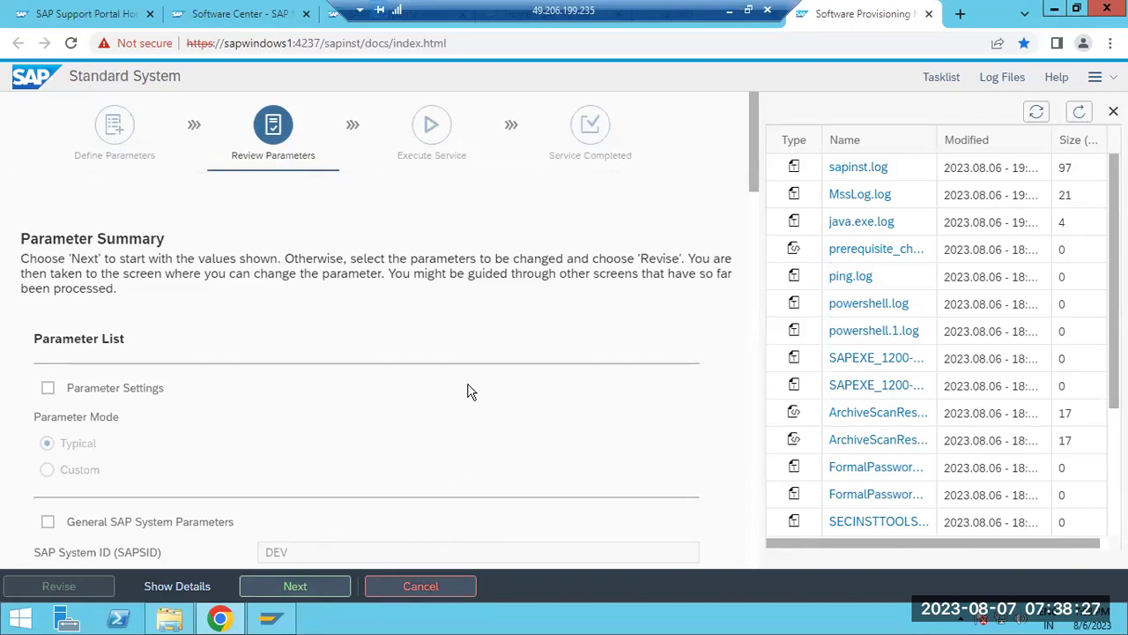
scroll(470, 391, down, 14)
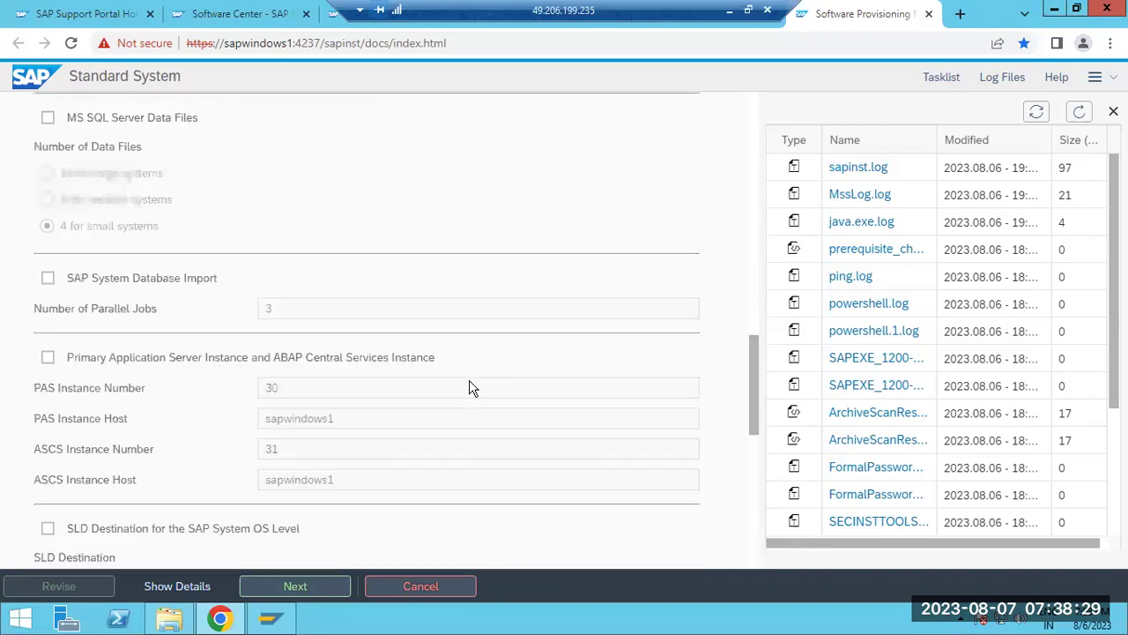
scroll(470, 388, up, 14)
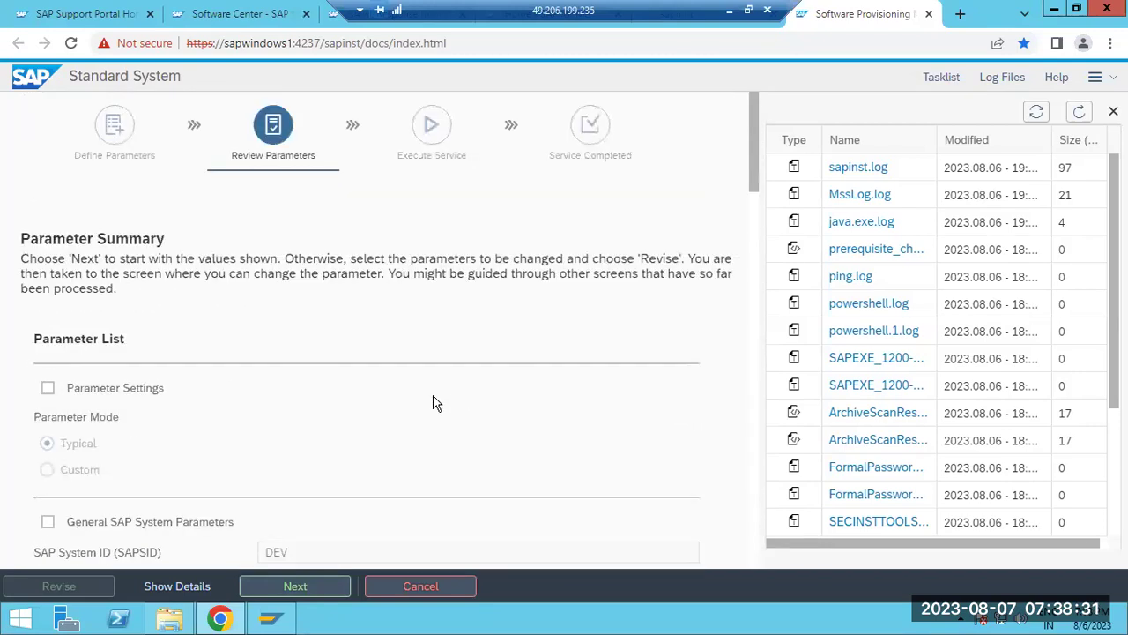
click(296, 585)
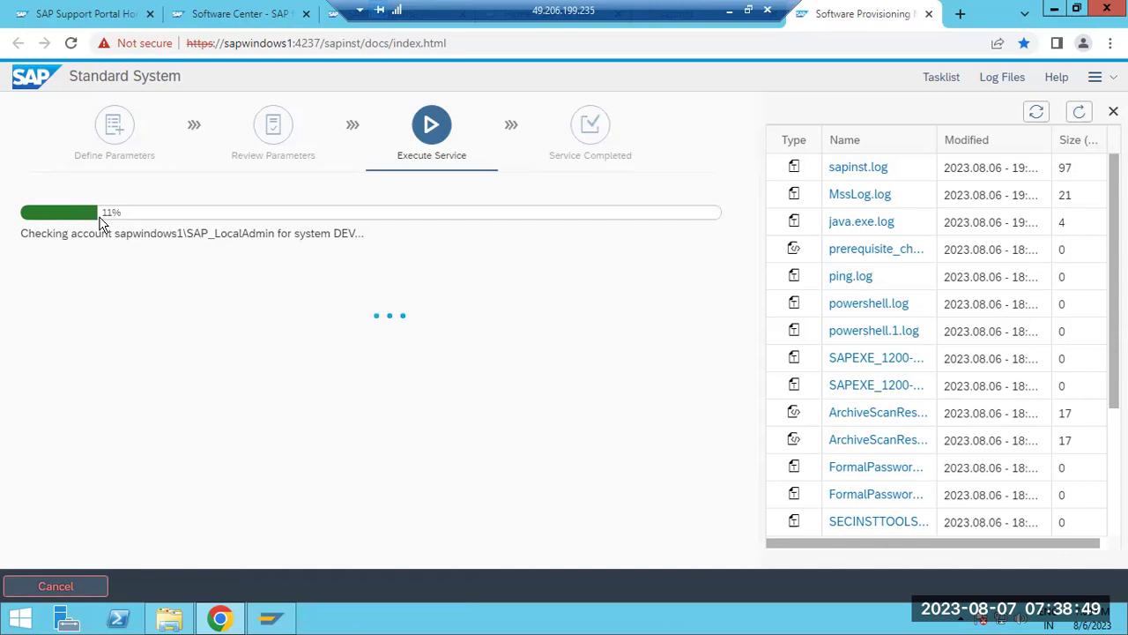
Show the installation task list, highlight the user creation and common system files phases, and read through to Service Completed
click(942, 78)
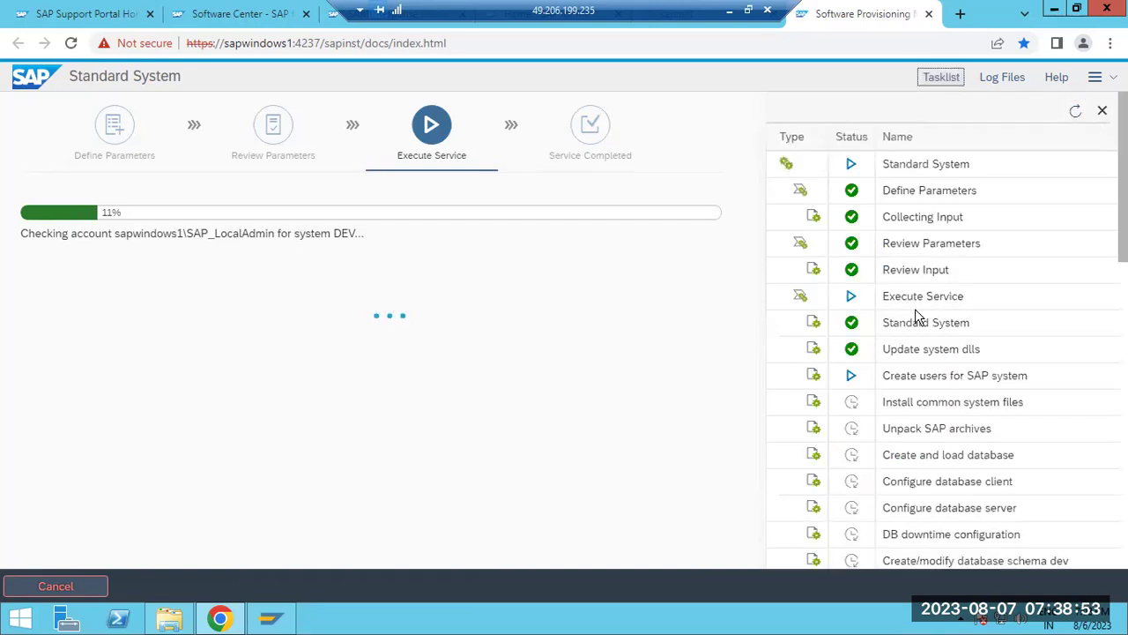
scroll(915, 313, down, 1)
scroll(921, 313, down, 1)
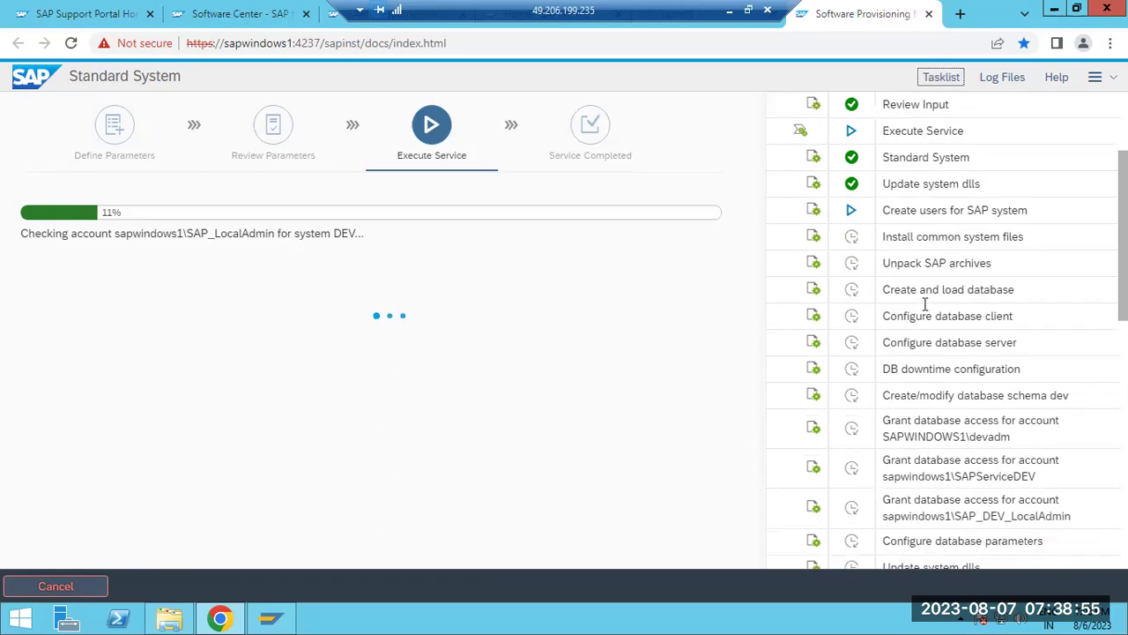
drag(915, 211, 983, 211)
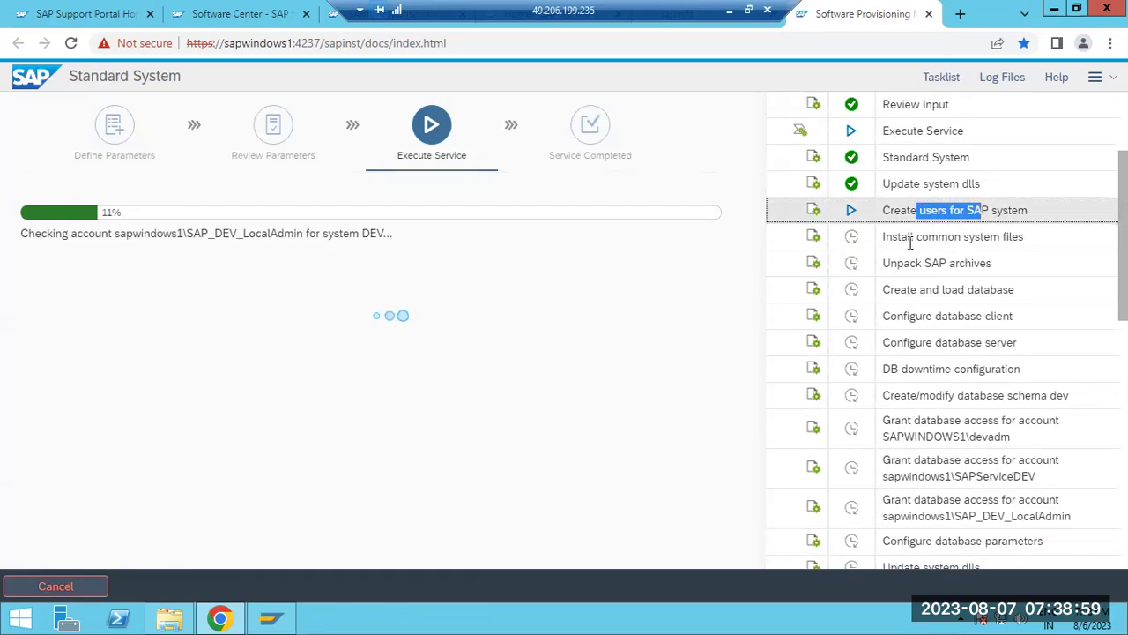
drag(911, 238, 949, 238)
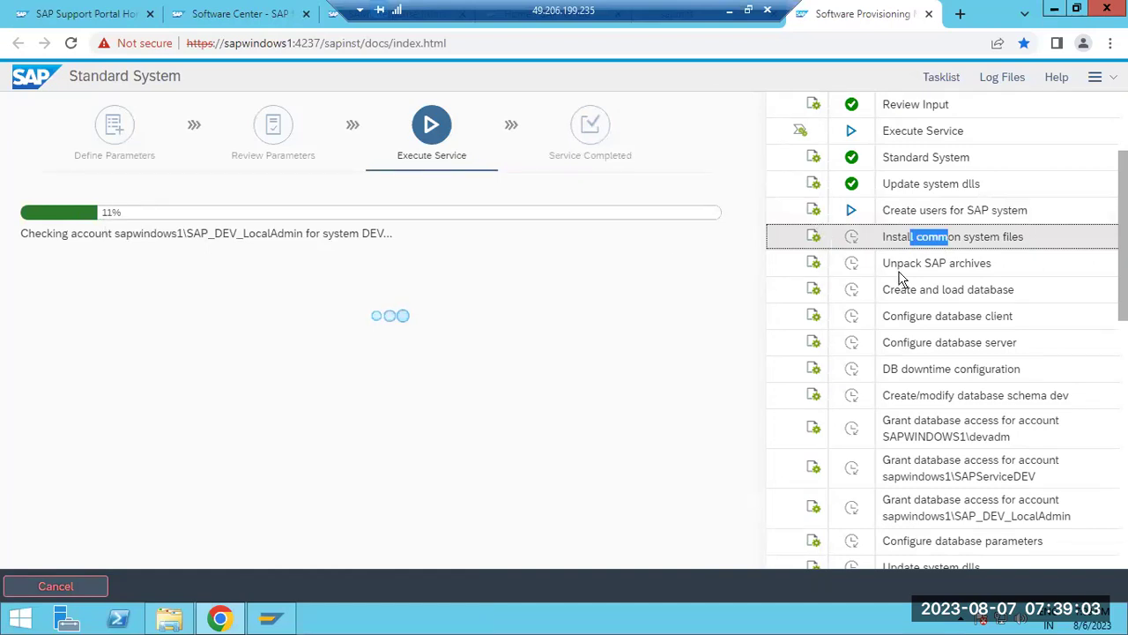
scroll(980, 452, down, 3)
scroll(979, 451, down, 5)
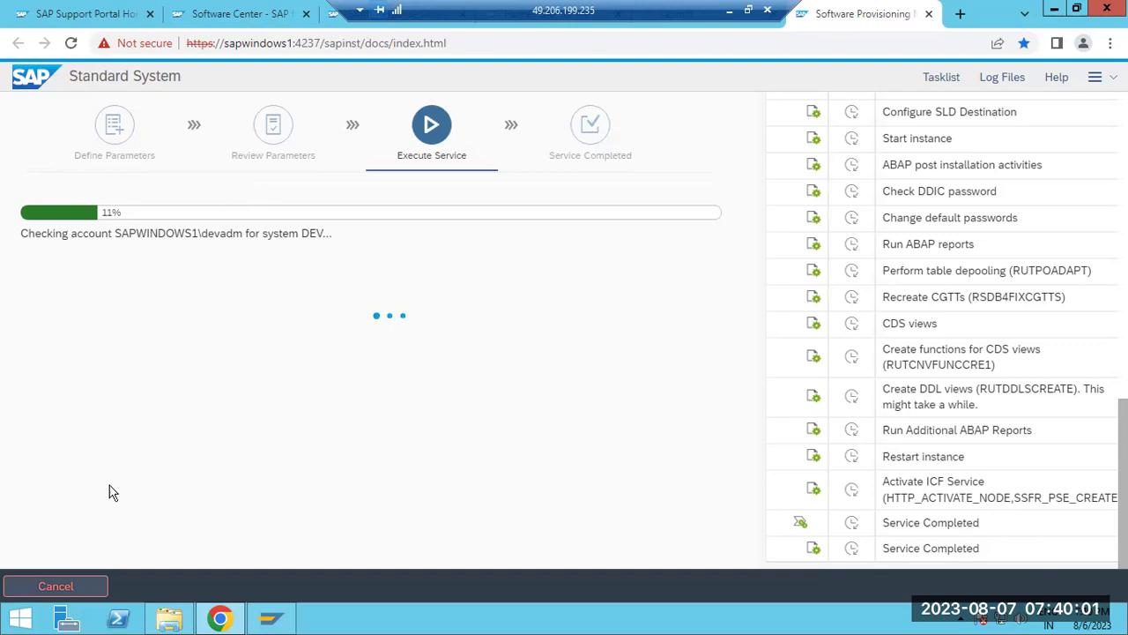
Look at the contents of the SAPSOFTWARES folder on drive C: in File Explorer and return to the installer
click(171, 618)
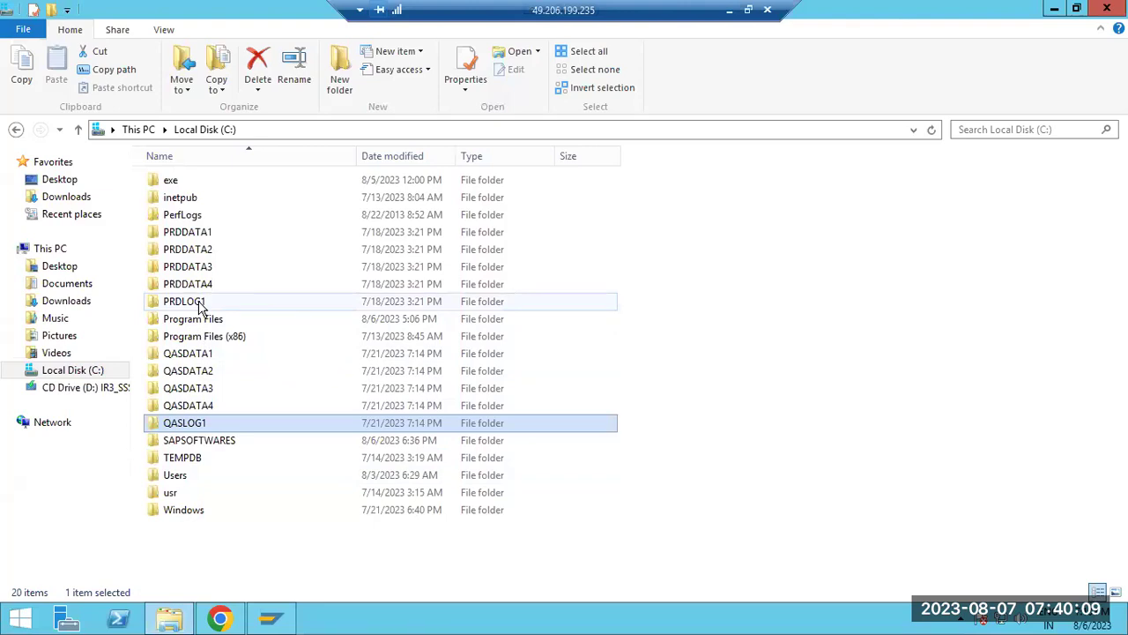
click(188, 457)
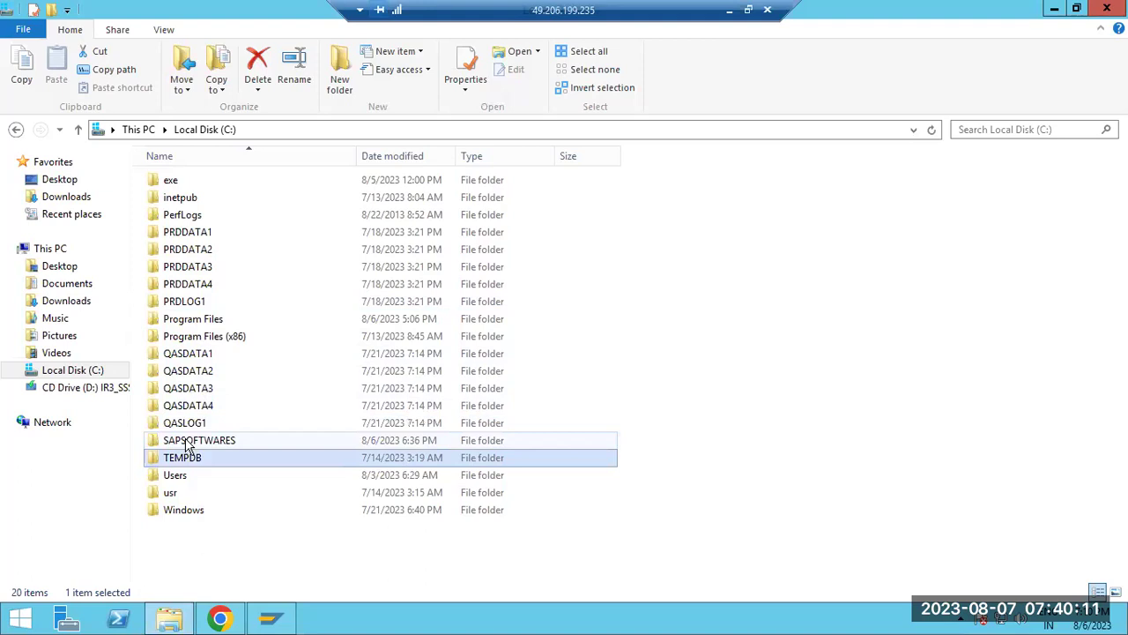
double_click(186, 442)
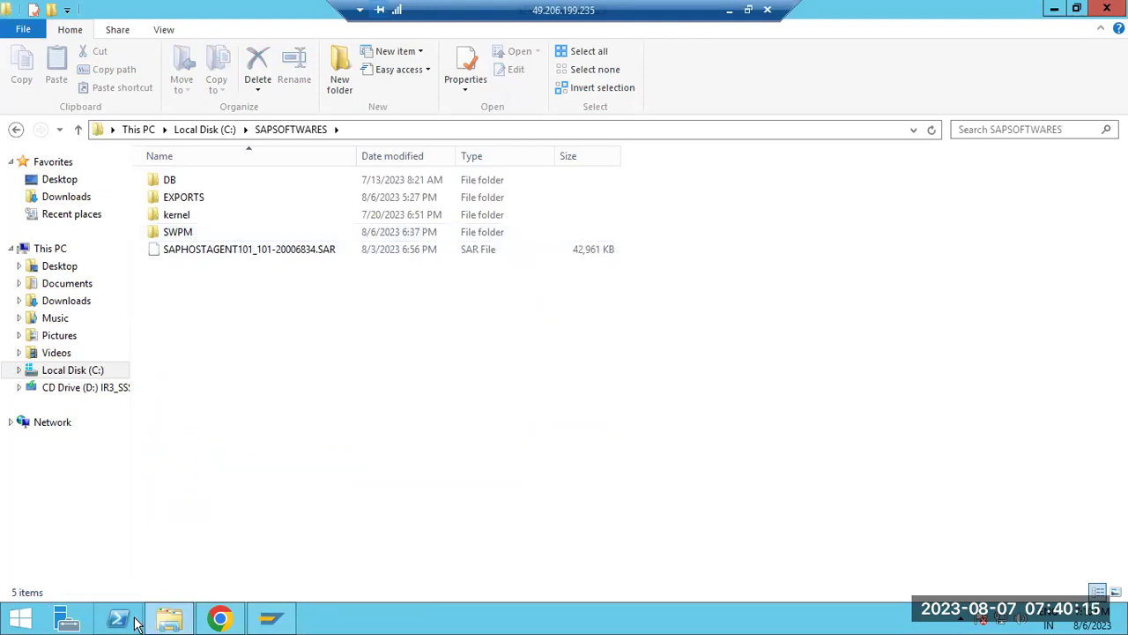
click(220, 618)
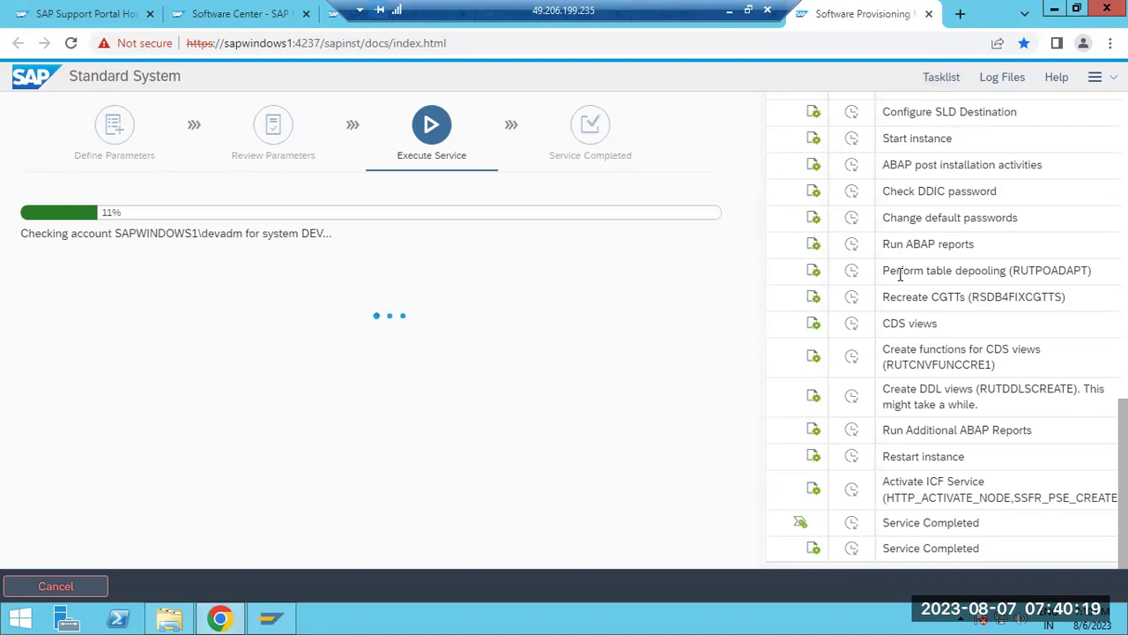
Return to the running phase in the task list, then cancel the installation process and confirm the cancellation
scroll(901, 273, up, 8)
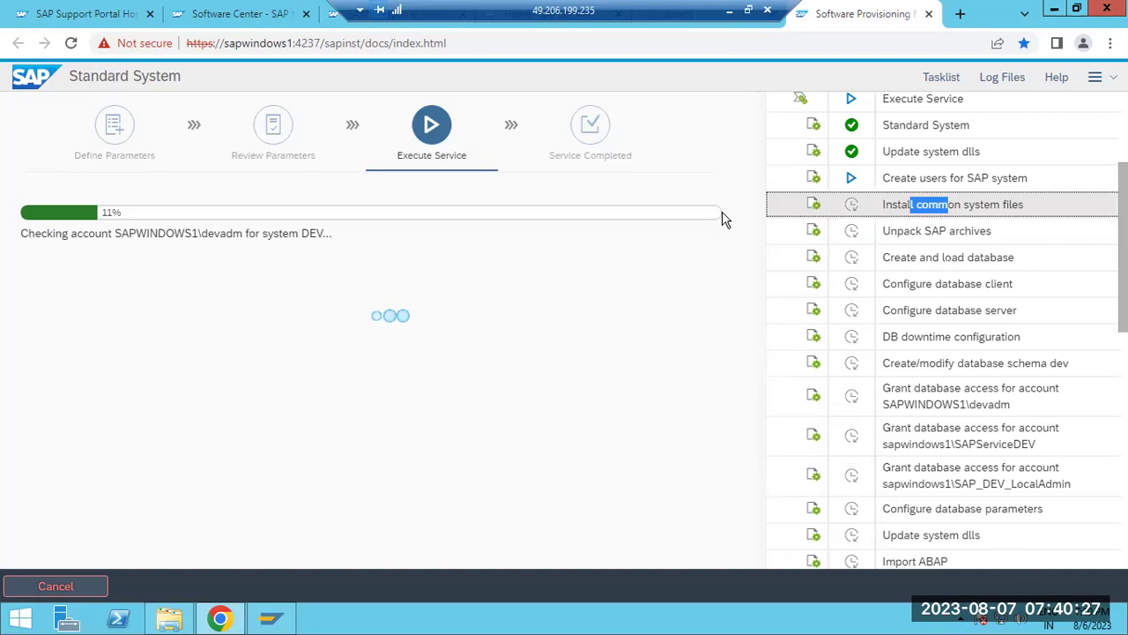
click(90, 595)
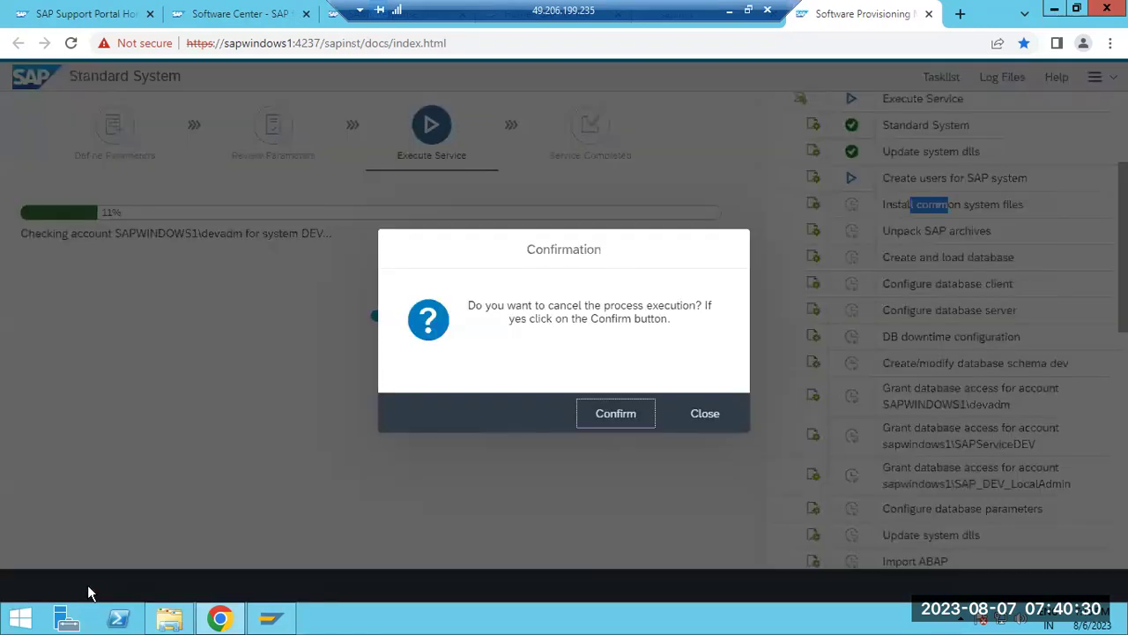
click(617, 413)
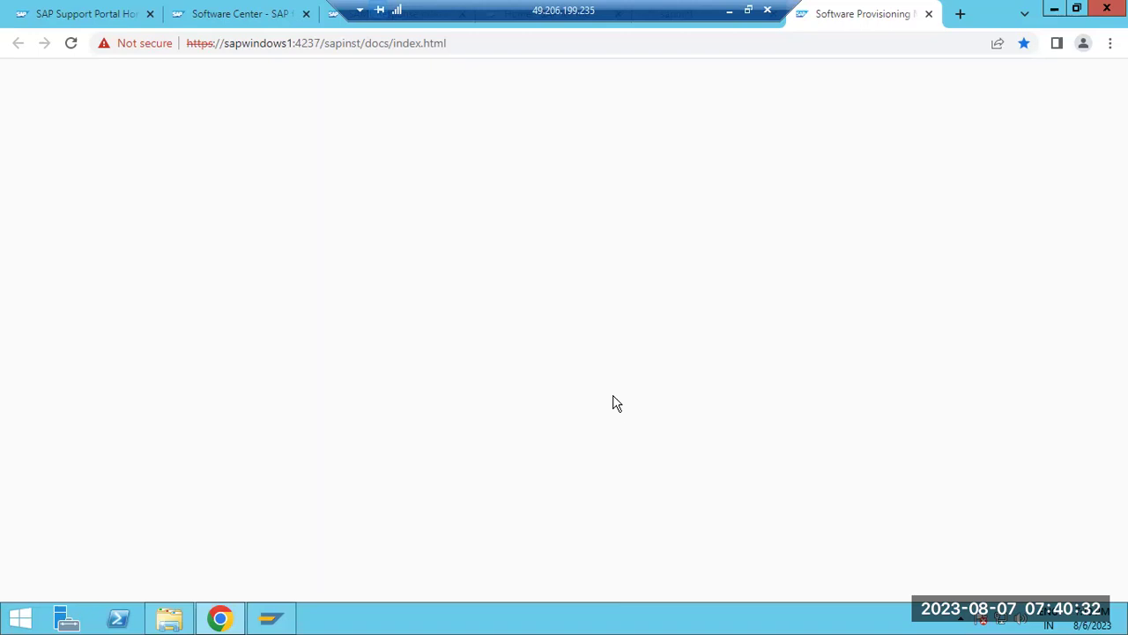
Switch to File Explorer and open the Program Files folder on drive C:, after a brief look into Program Files (x86)
click(172, 618)
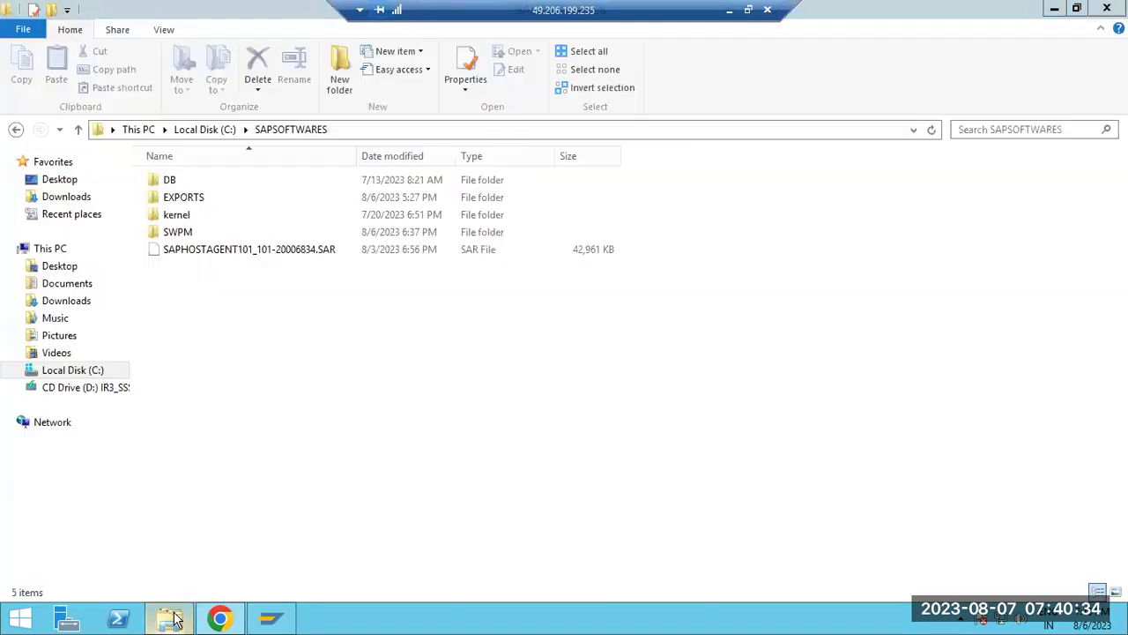
click(205, 130)
click(181, 338)
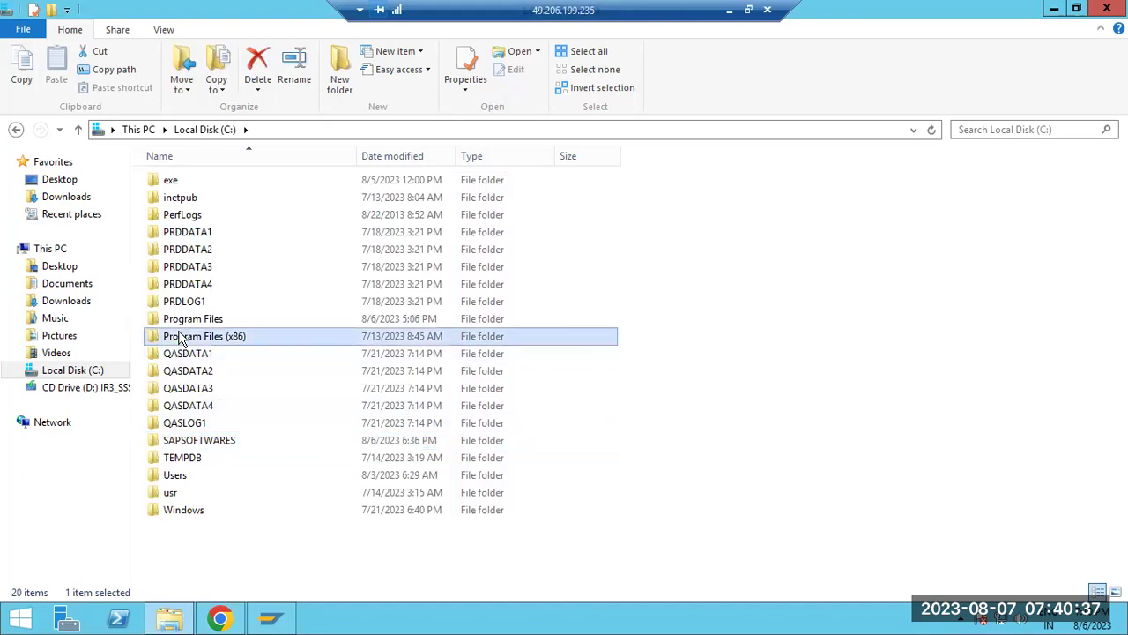
double_click(180, 337)
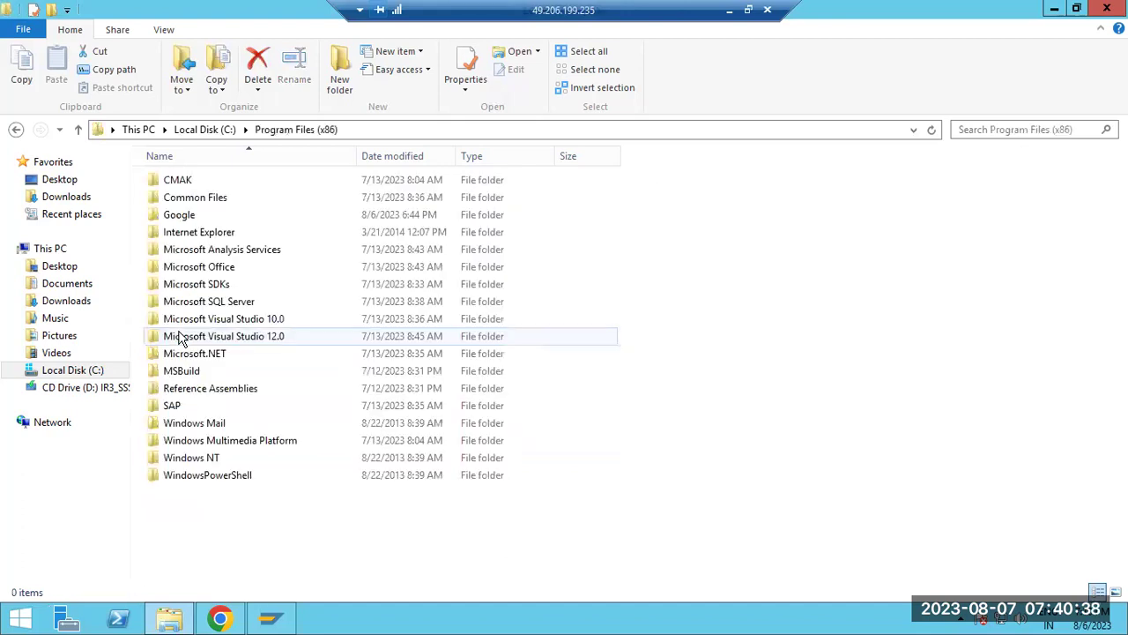
click(221, 129)
click(220, 322)
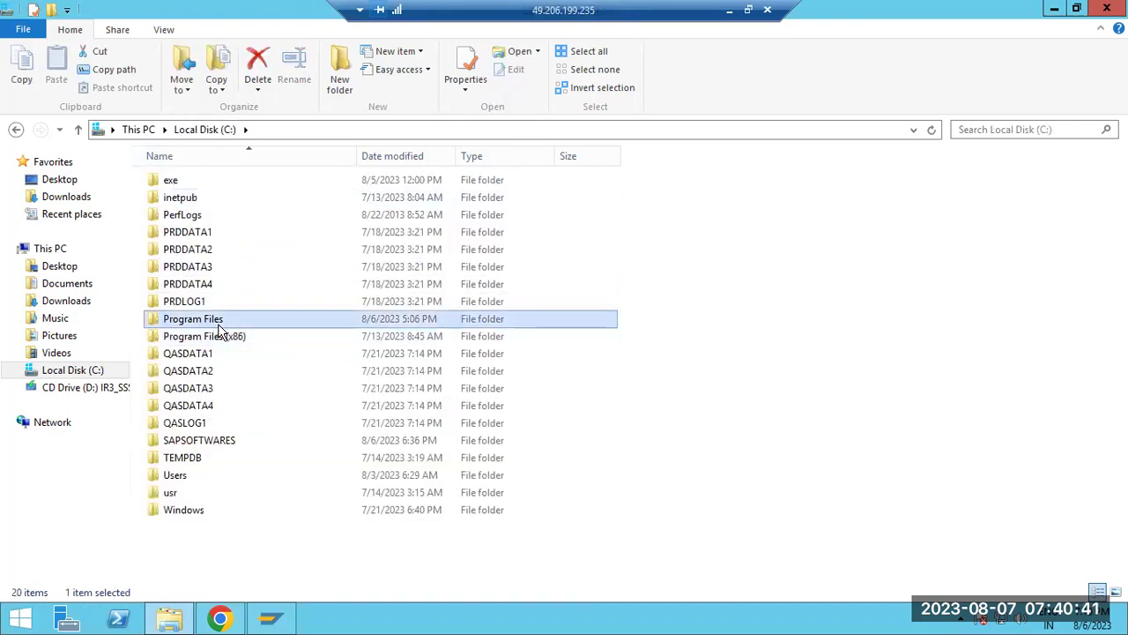
double_click(219, 322)
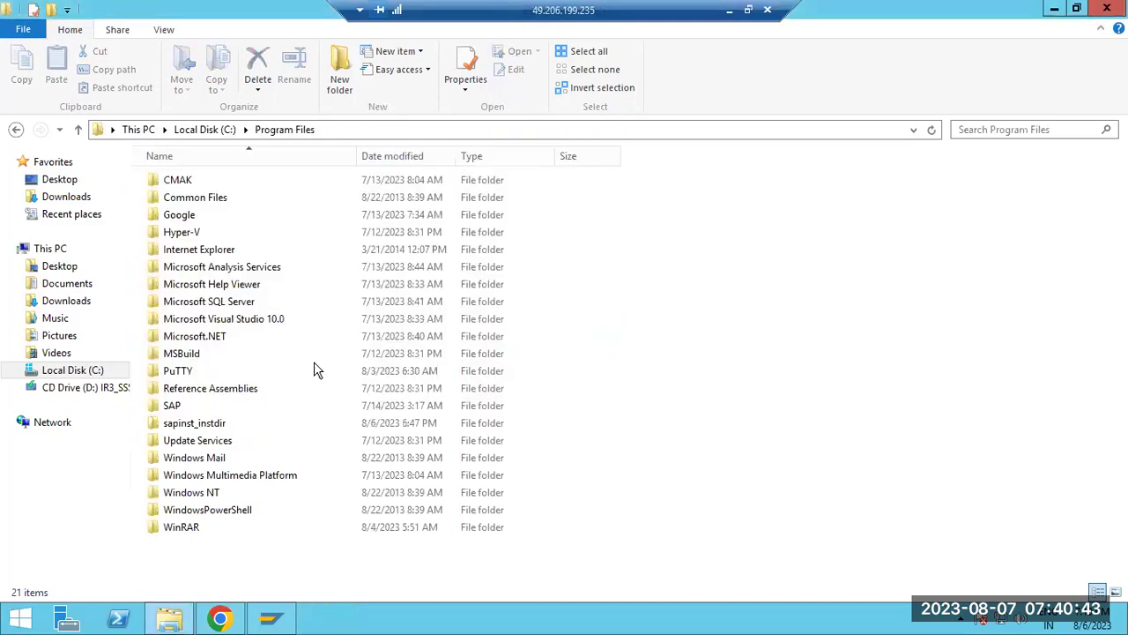
Permanently delete the sapinst_instdir folder from Program Files
click(211, 427)
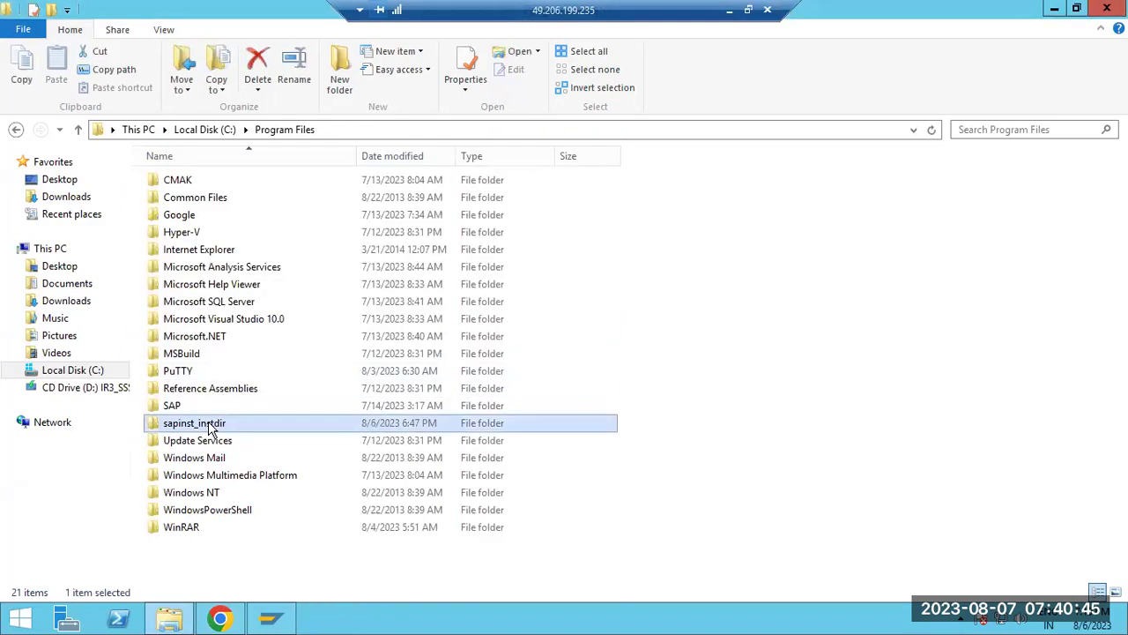
key(shift+Delete)
click(605, 378)
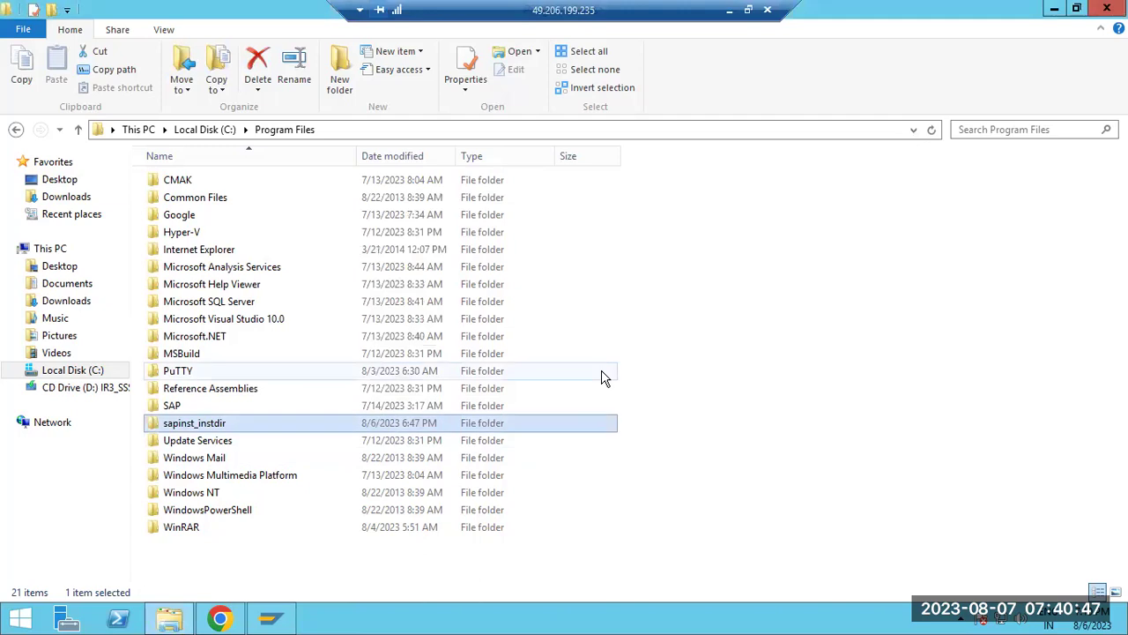
Examine the SAP processes in Task Manager's detailed process list, then close Task Manager
right_click(376, 622)
click(430, 571)
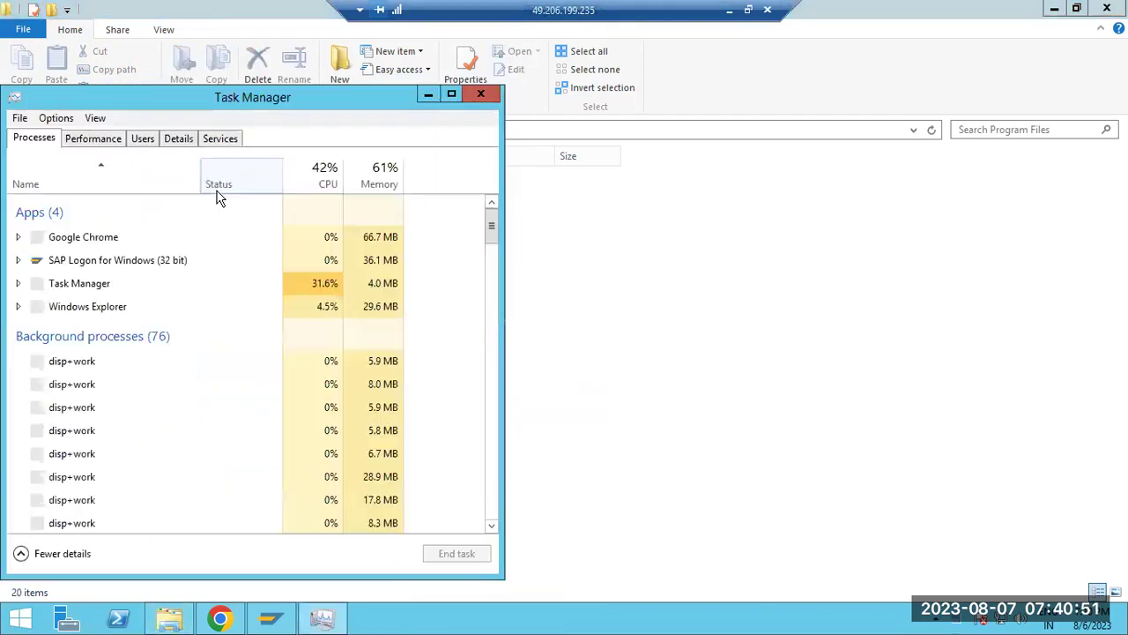
click(175, 136)
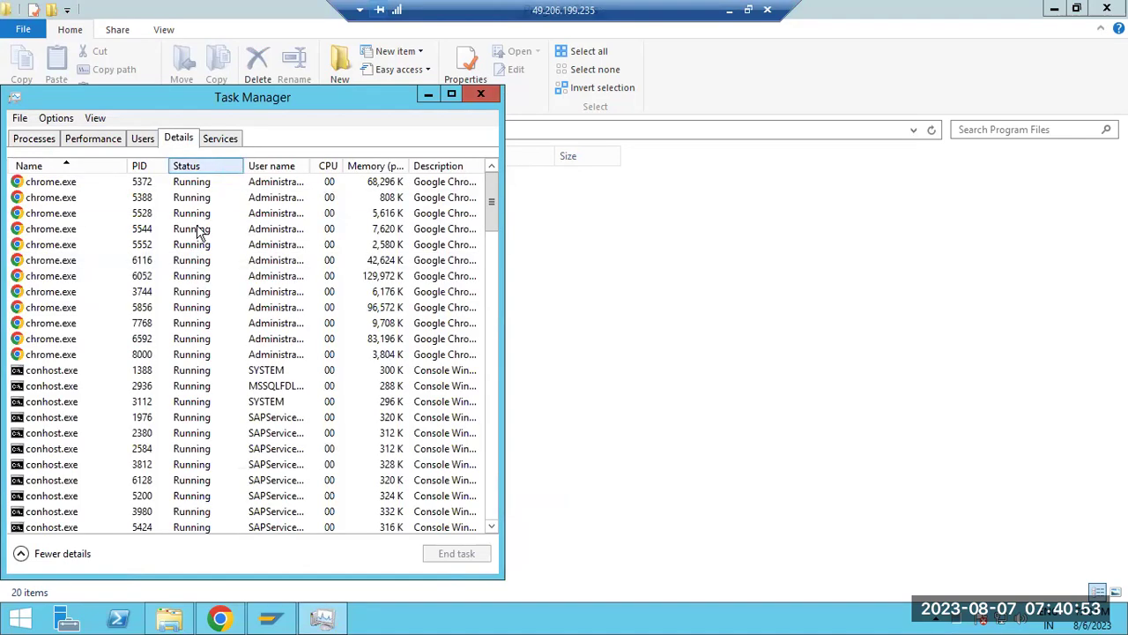
click(183, 260)
key(s)
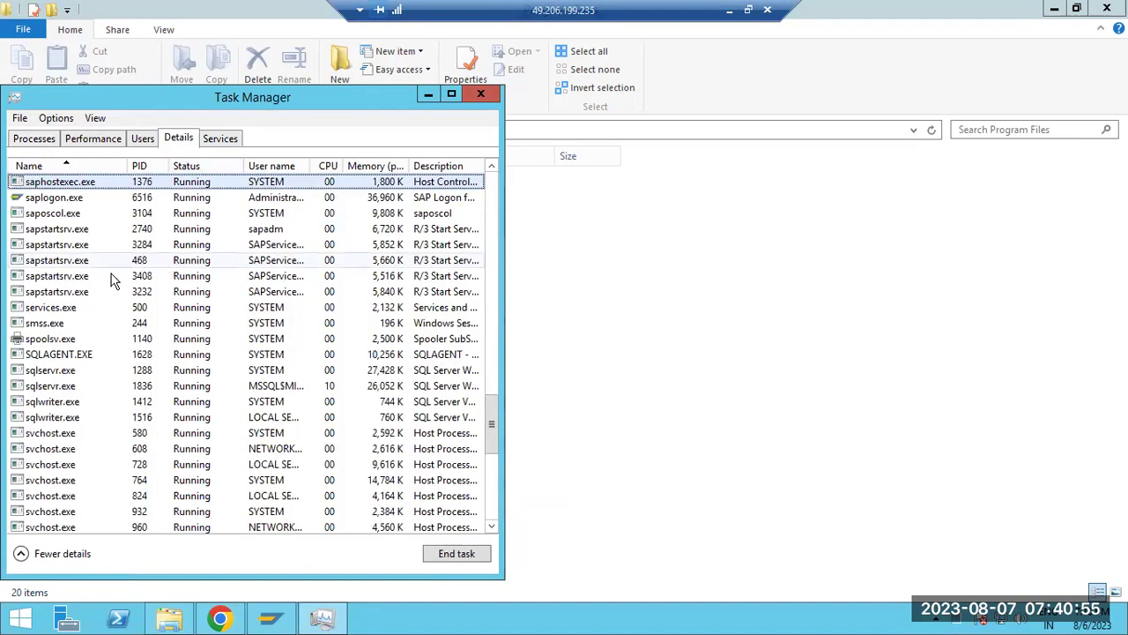
click(75, 220)
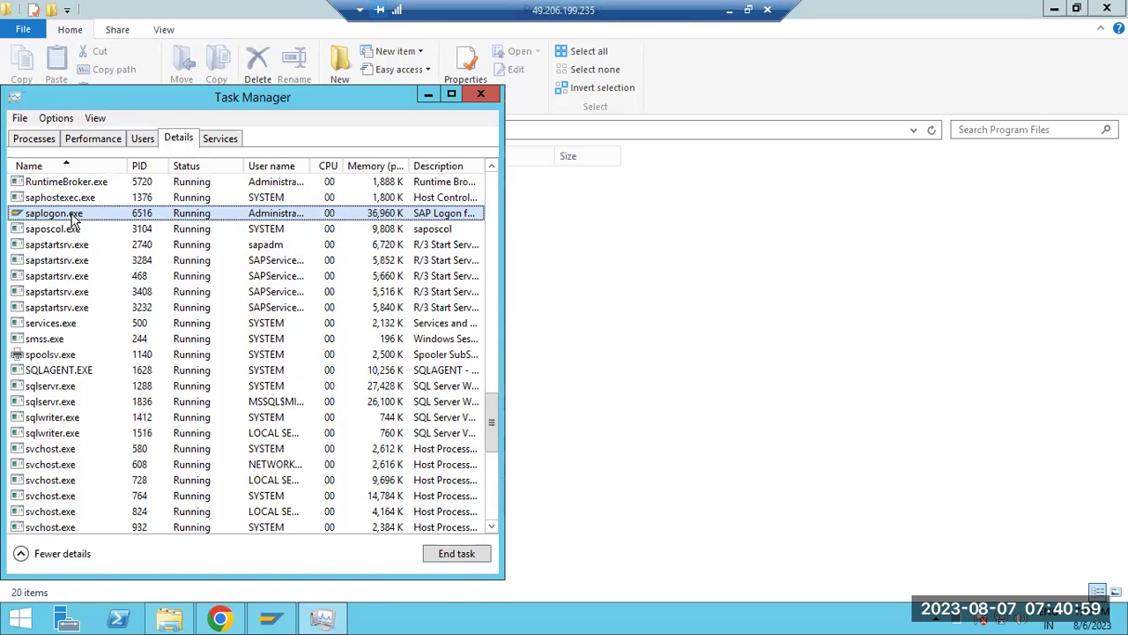
click(480, 94)
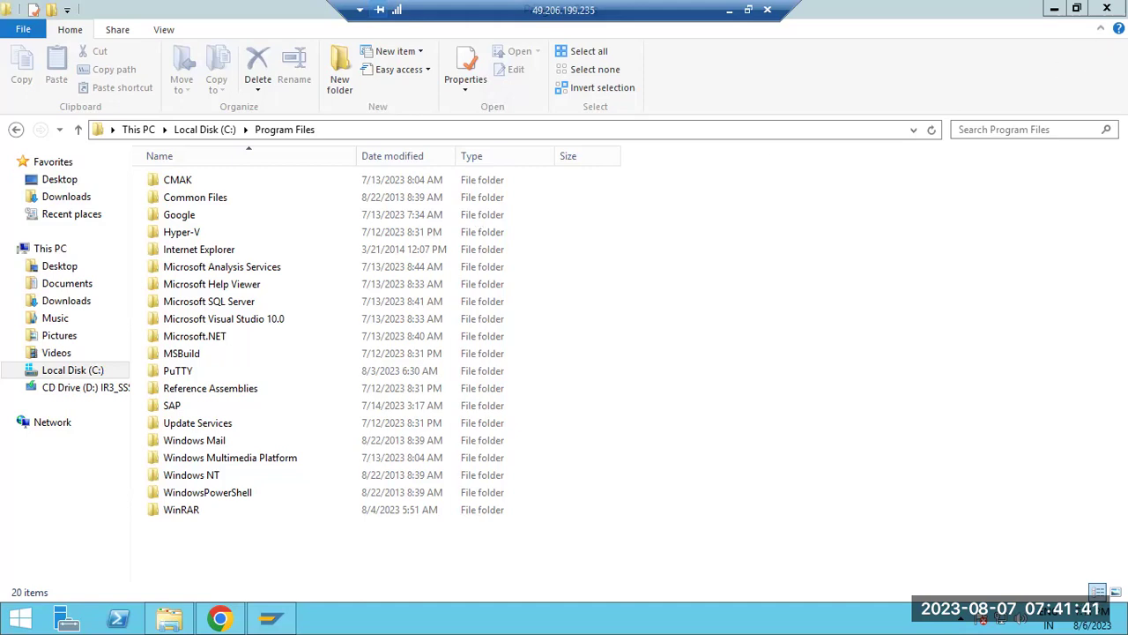
Go back to the root of drive C: and delete the exe folder
click(195, 130)
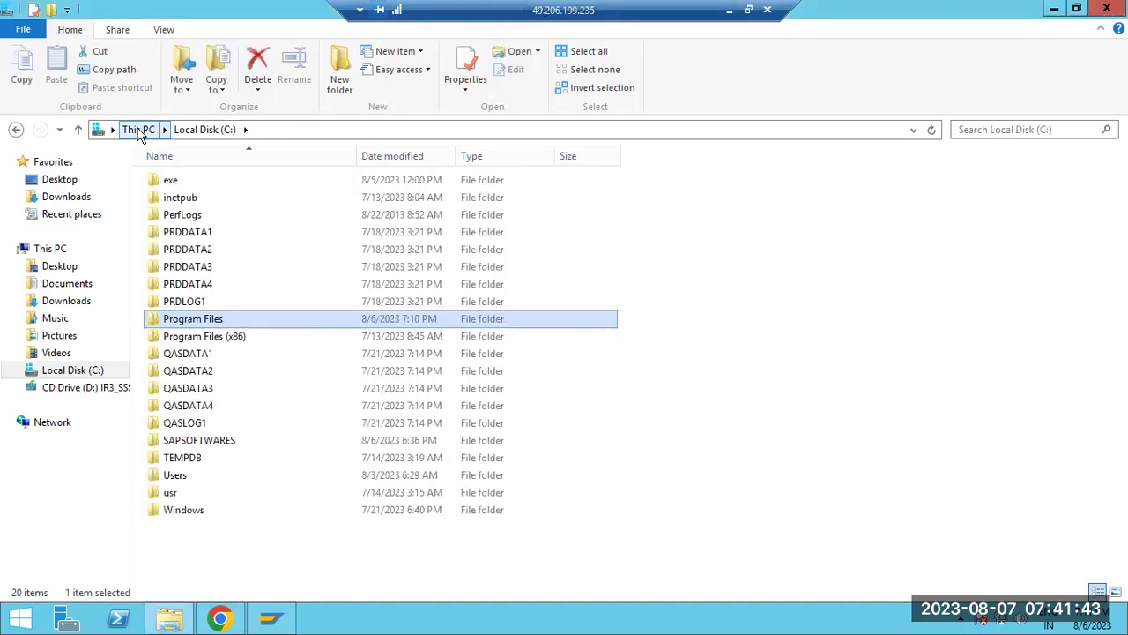
click(139, 131)
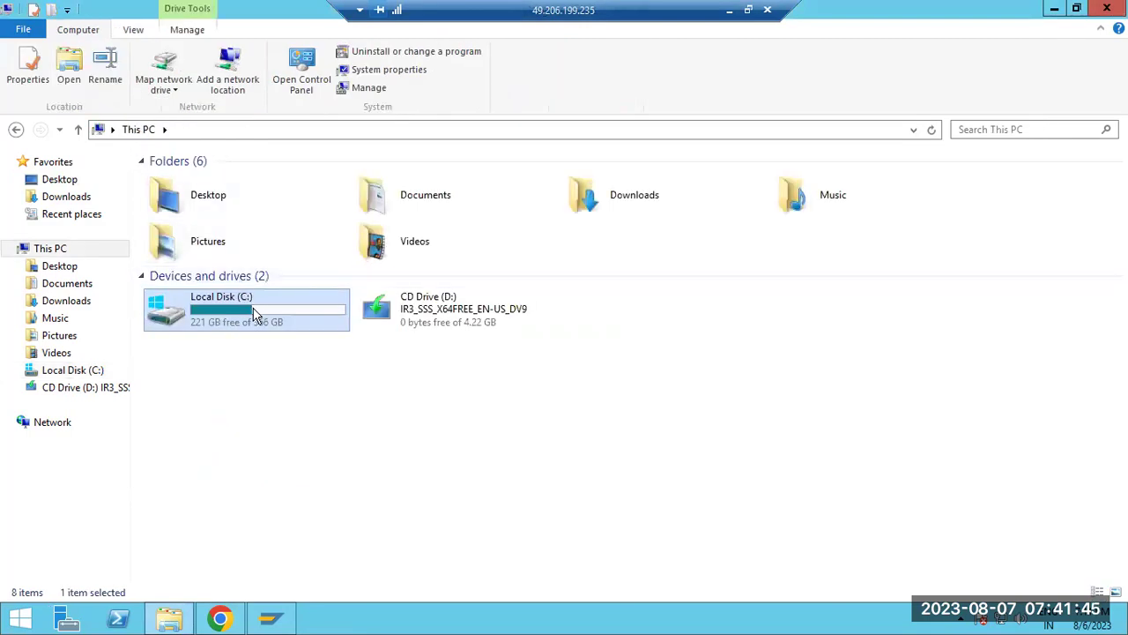
double_click(254, 314)
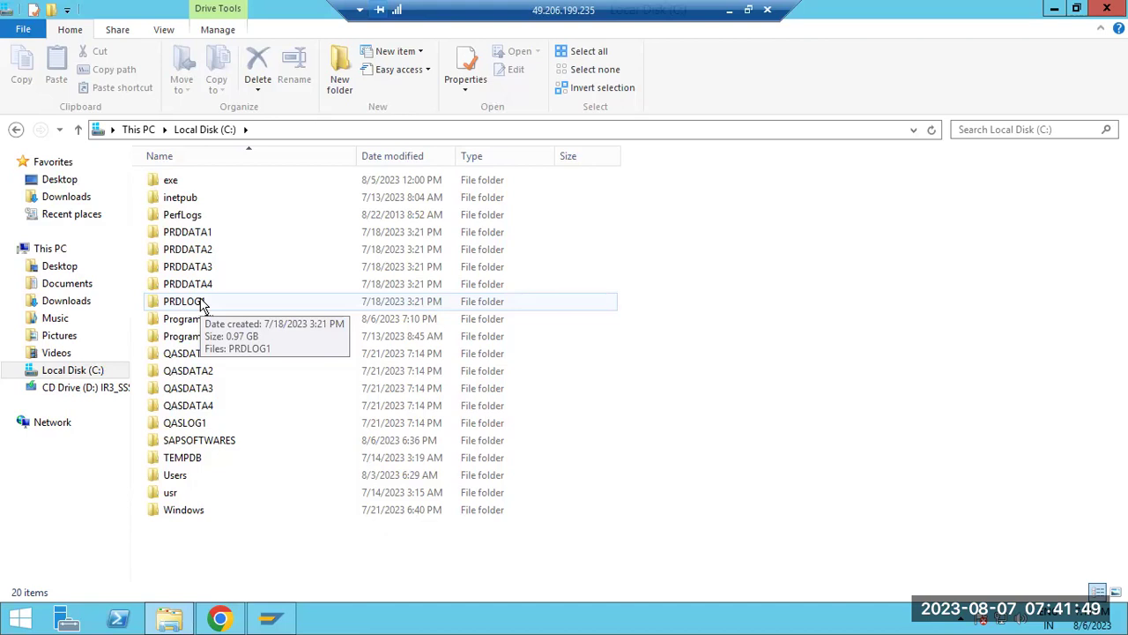
right_click(189, 184)
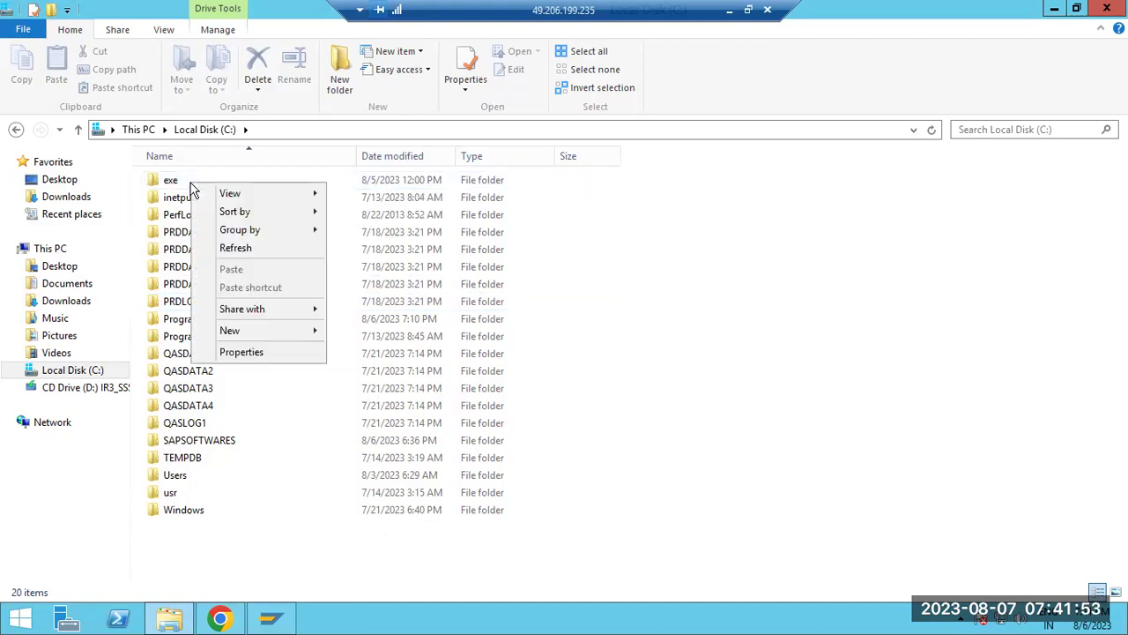
click(173, 183)
right_click(175, 183)
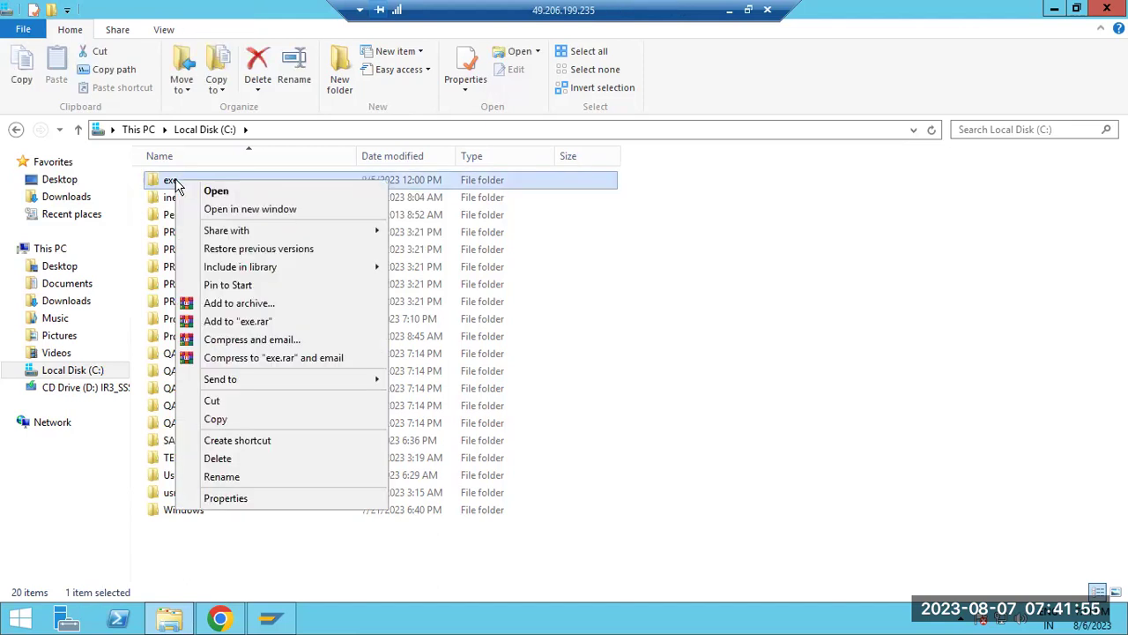
click(217, 460)
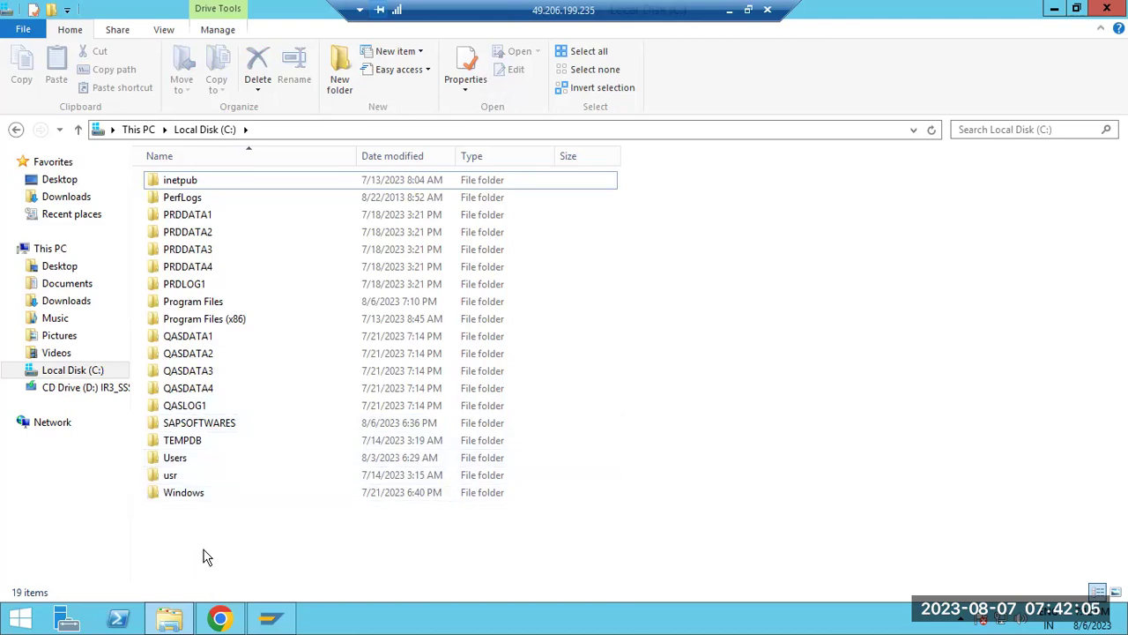
Open the SWPM folder inside SAPSOFTWARES and launch the sapinst application
double_click(200, 426)
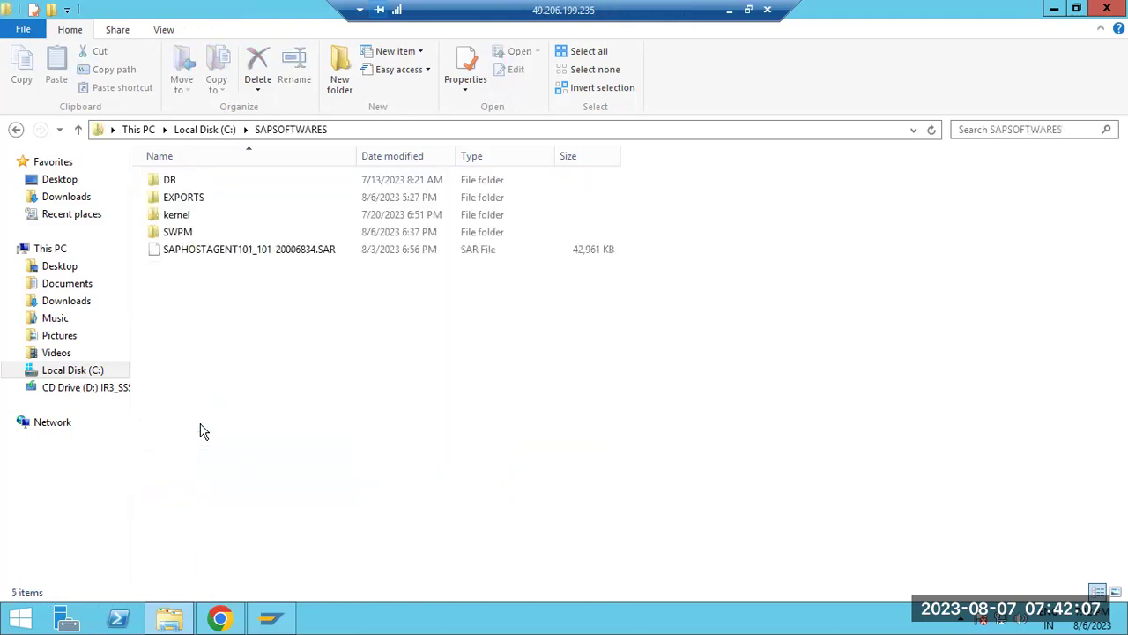
double_click(184, 234)
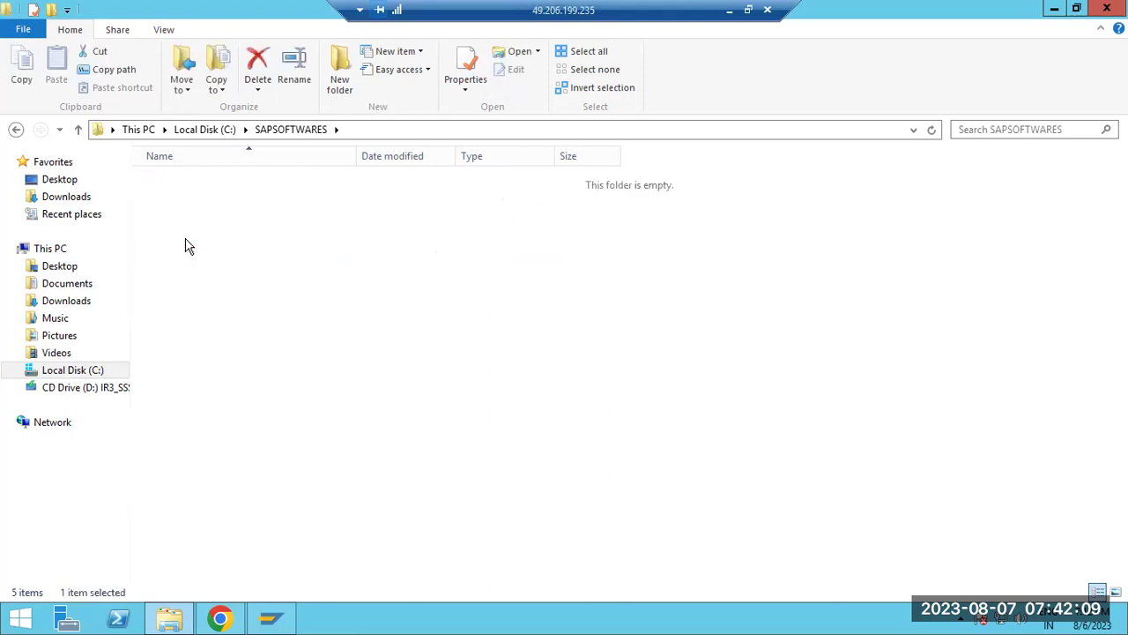
click(290, 130)
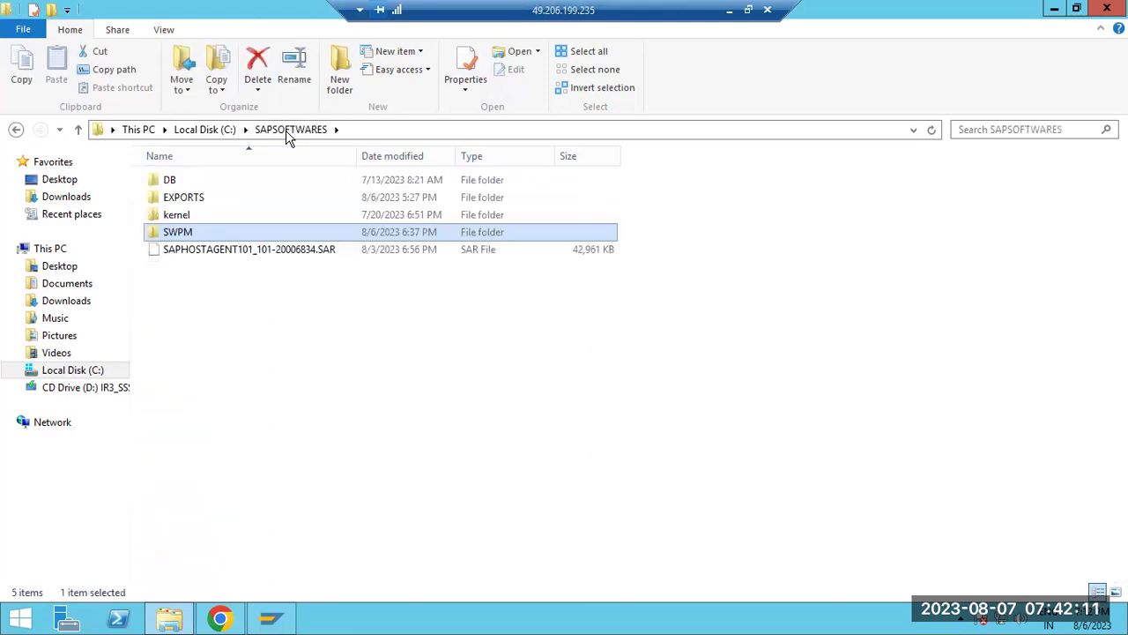
double_click(173, 234)
scroll(182, 282, down, 8)
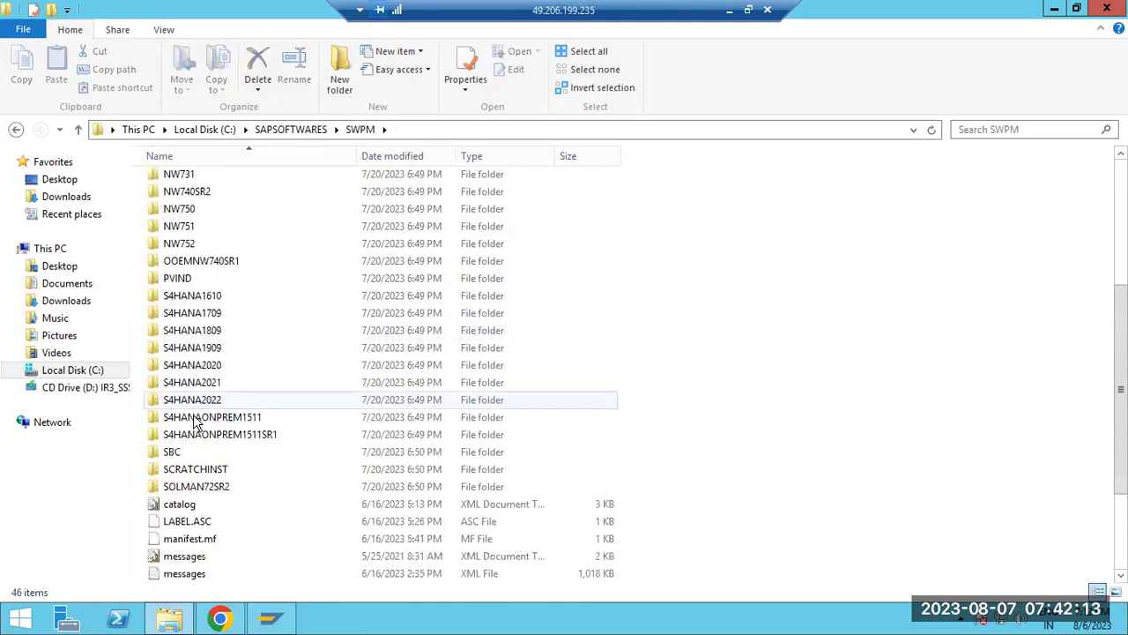
double_click(179, 540)
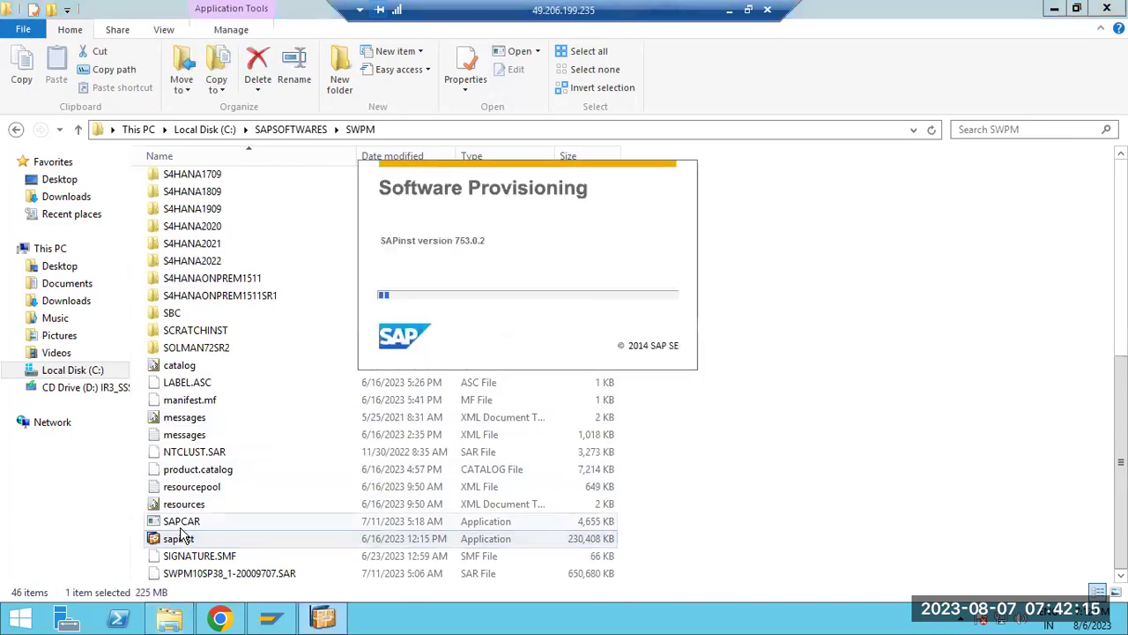